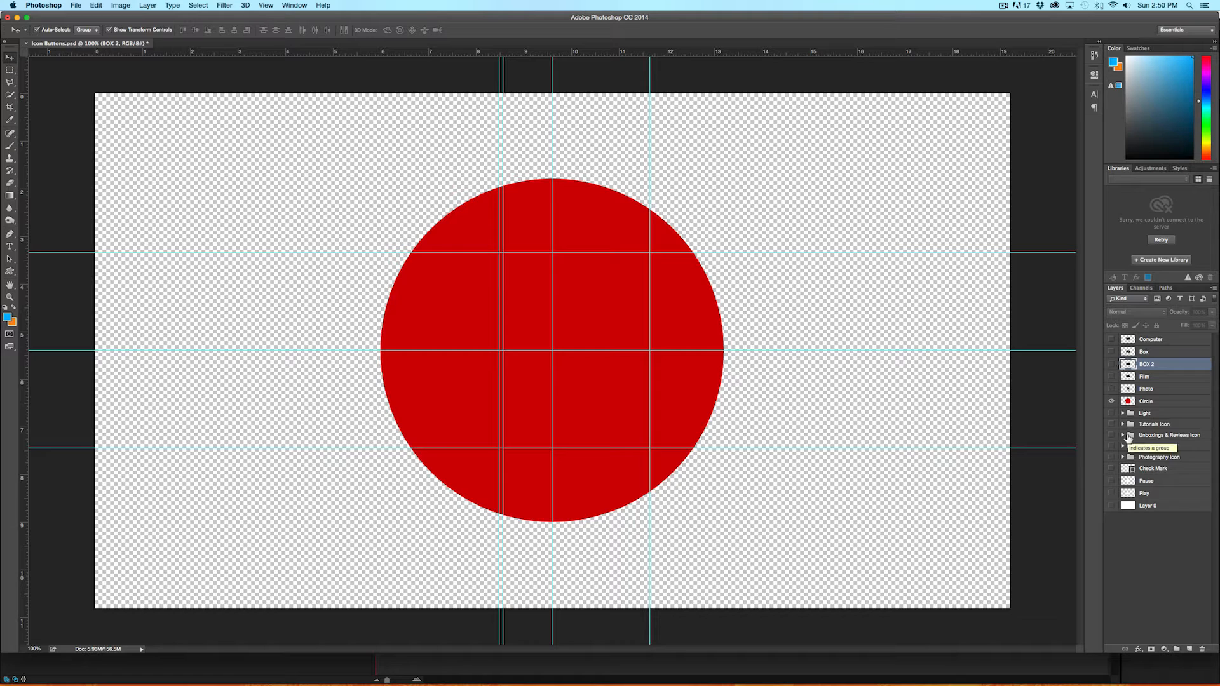
Preview the Photo layer and the Light group with its Light Handles and Light layers, leaving only the Circle layer shown.
left_click(1111, 389)
left_click(1112, 389)
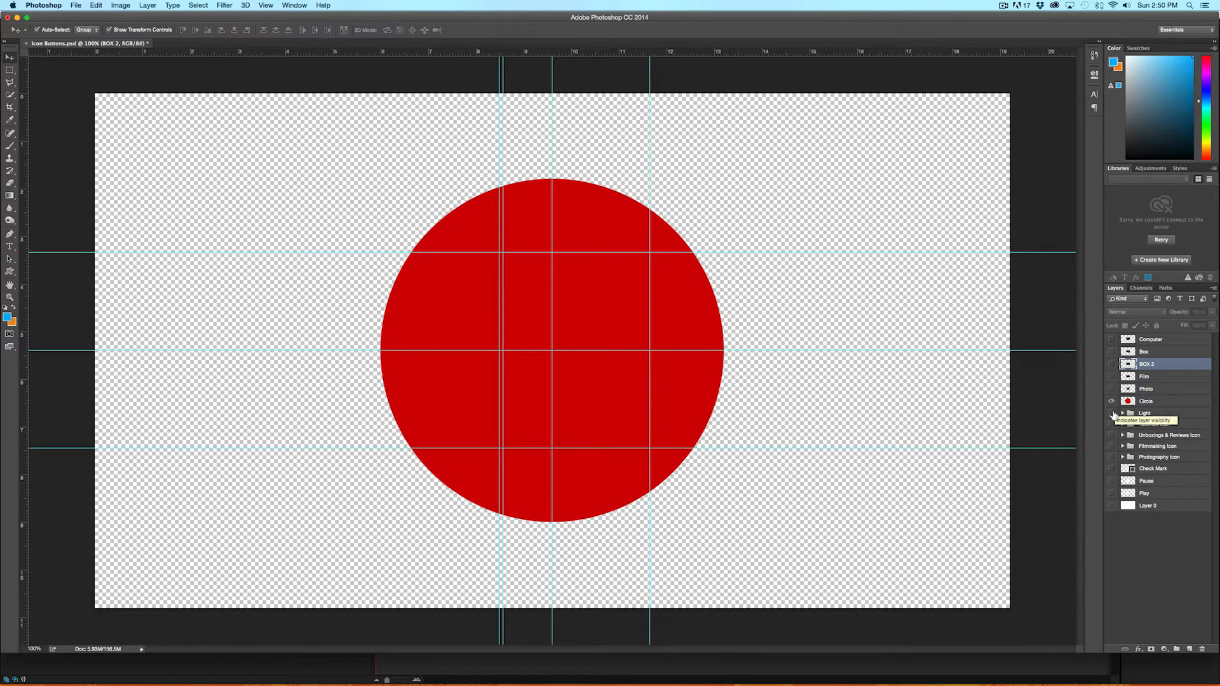
left_click(1112, 413)
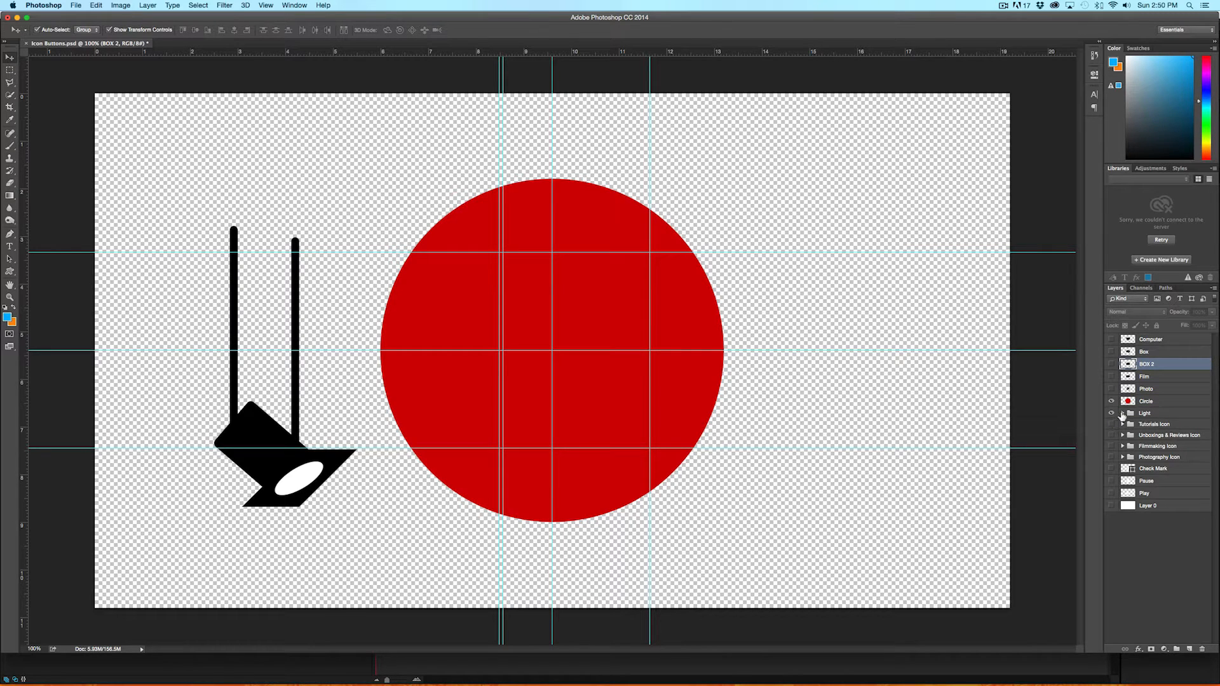
left_click(1122, 414)
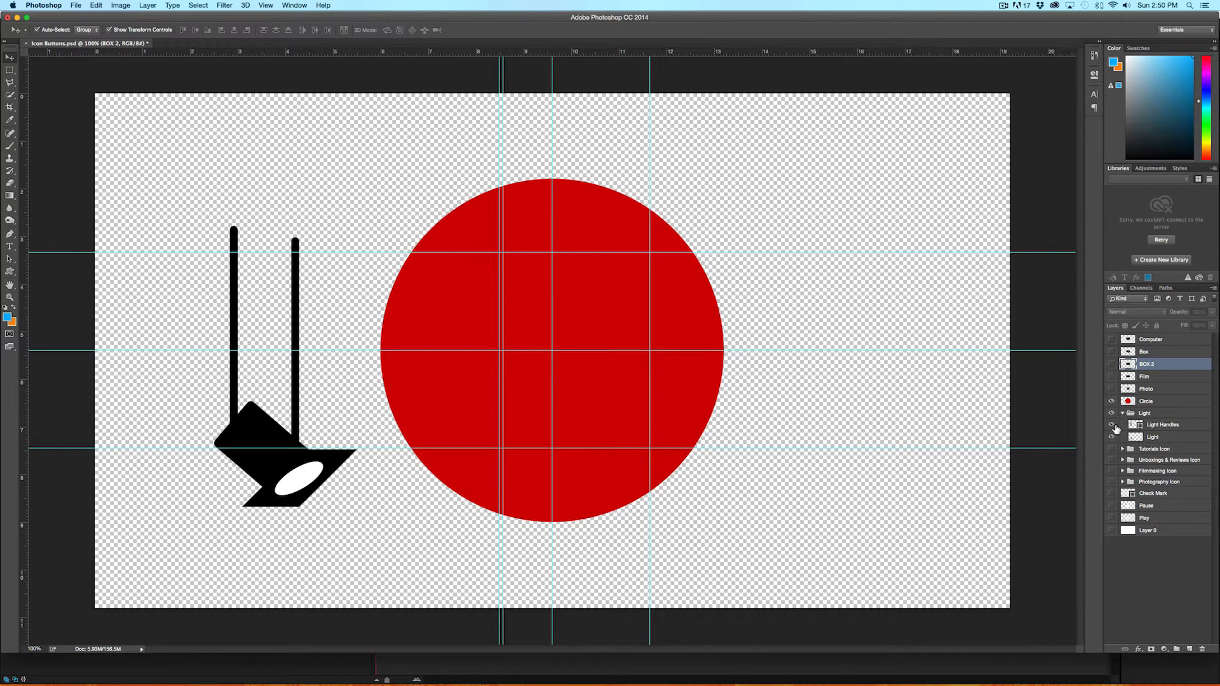
left_click(1111, 437)
left_click(1111, 424)
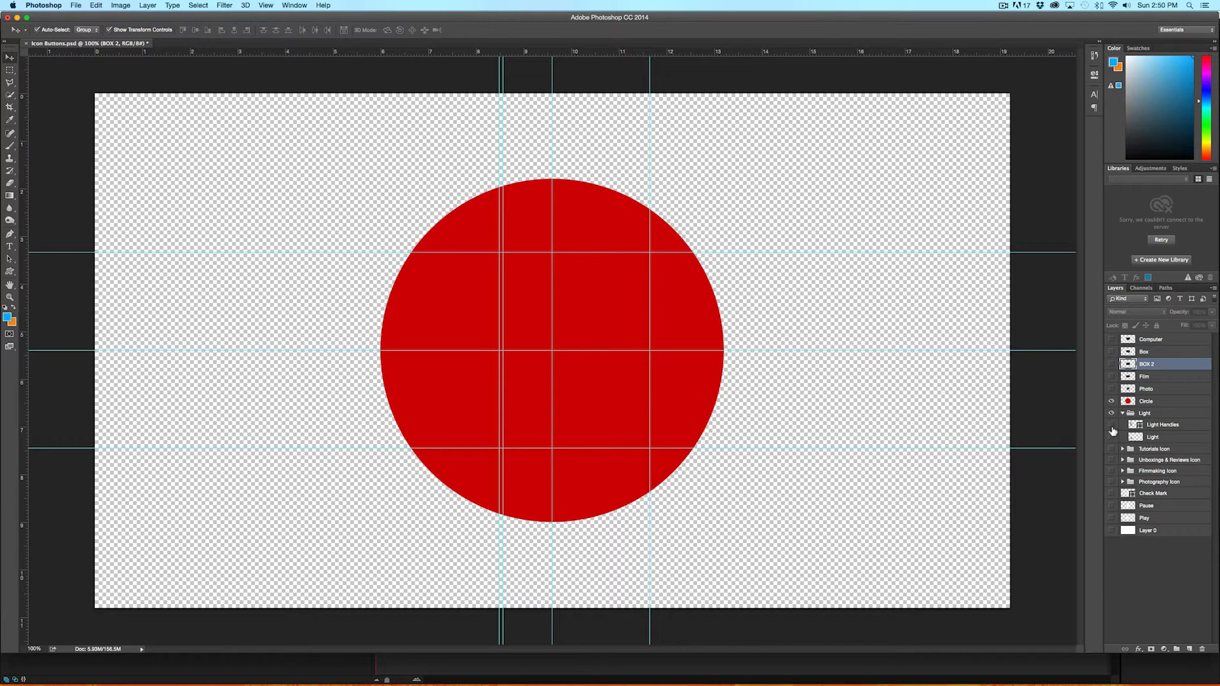
left_click_drag(1112, 426, 1111, 436)
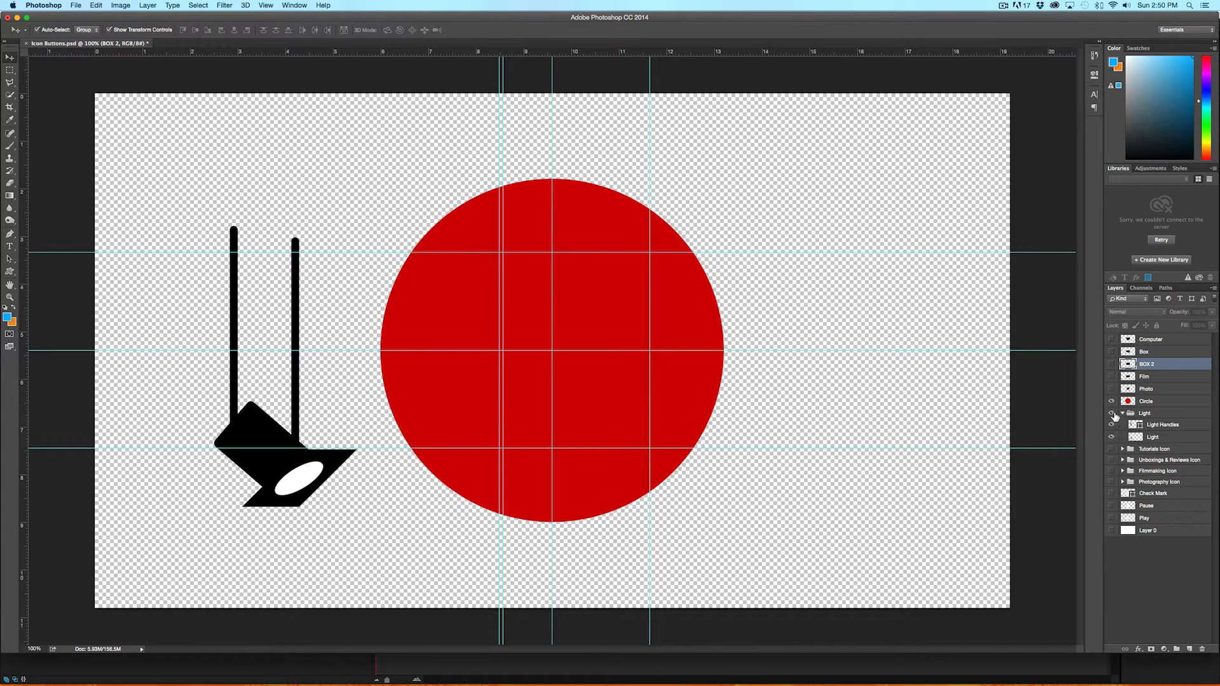
left_click(1111, 401)
left_click(1112, 401)
left_click(1112, 413)
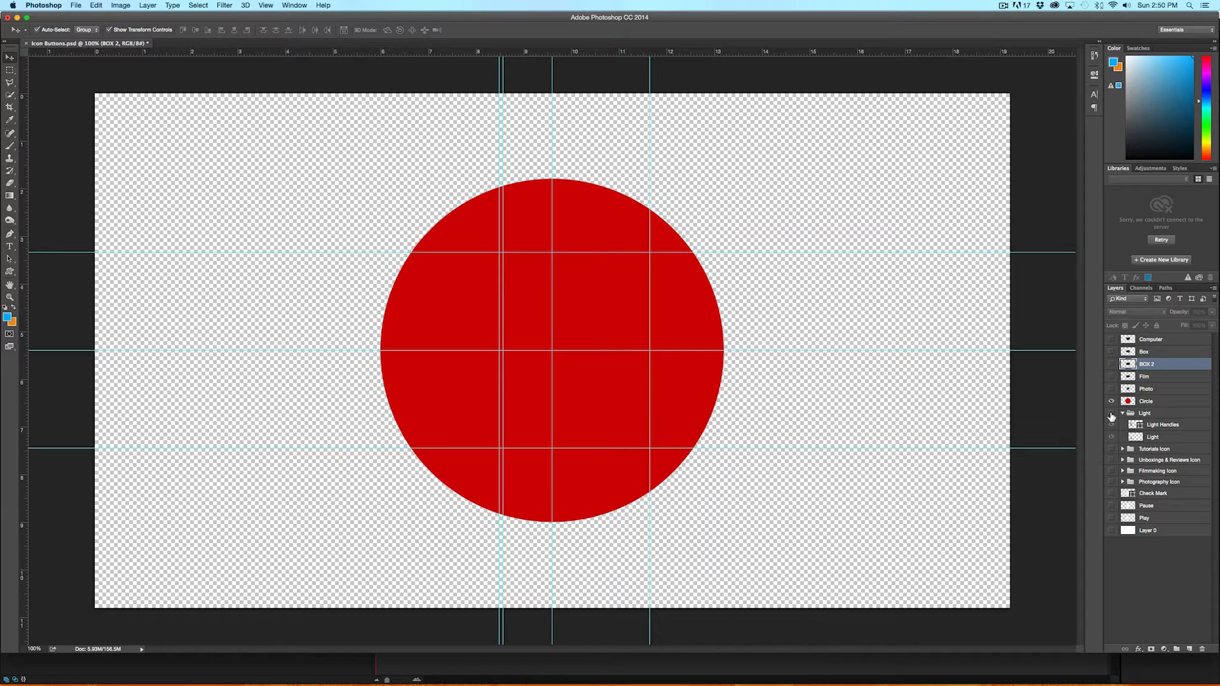
Compare the Box and BOX 2 layers over the red circle by toggling their visibility.
left_click(1111, 364)
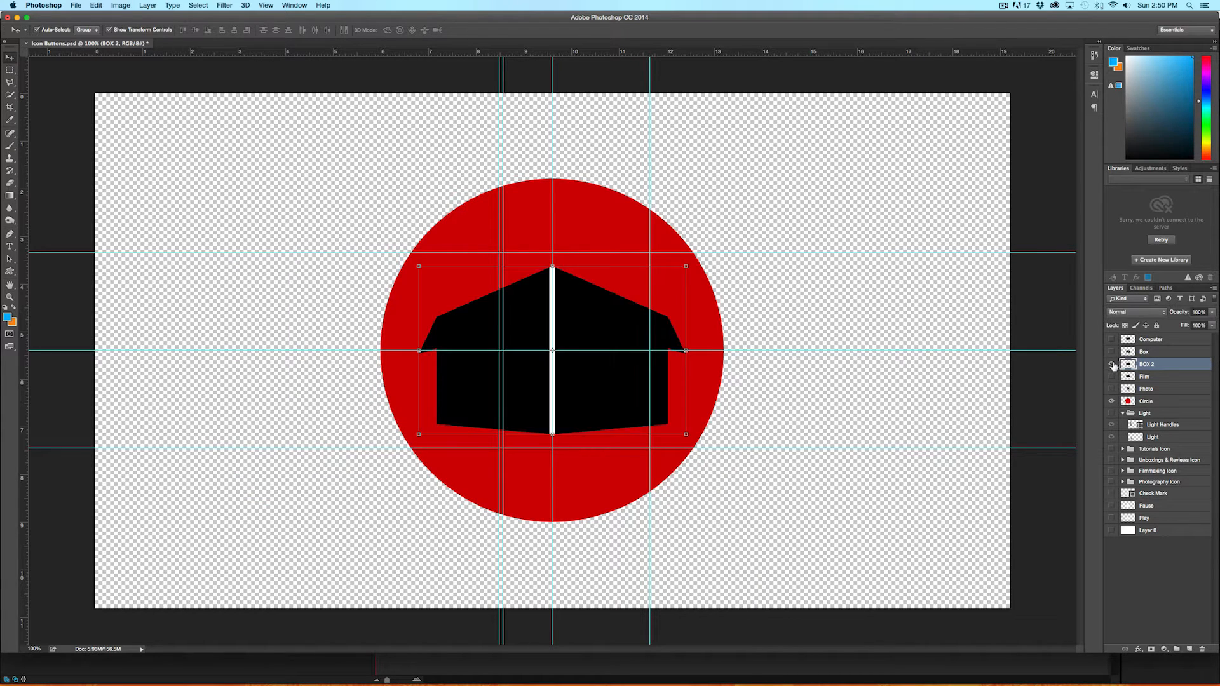
left_click(1112, 364)
left_click(1111, 351)
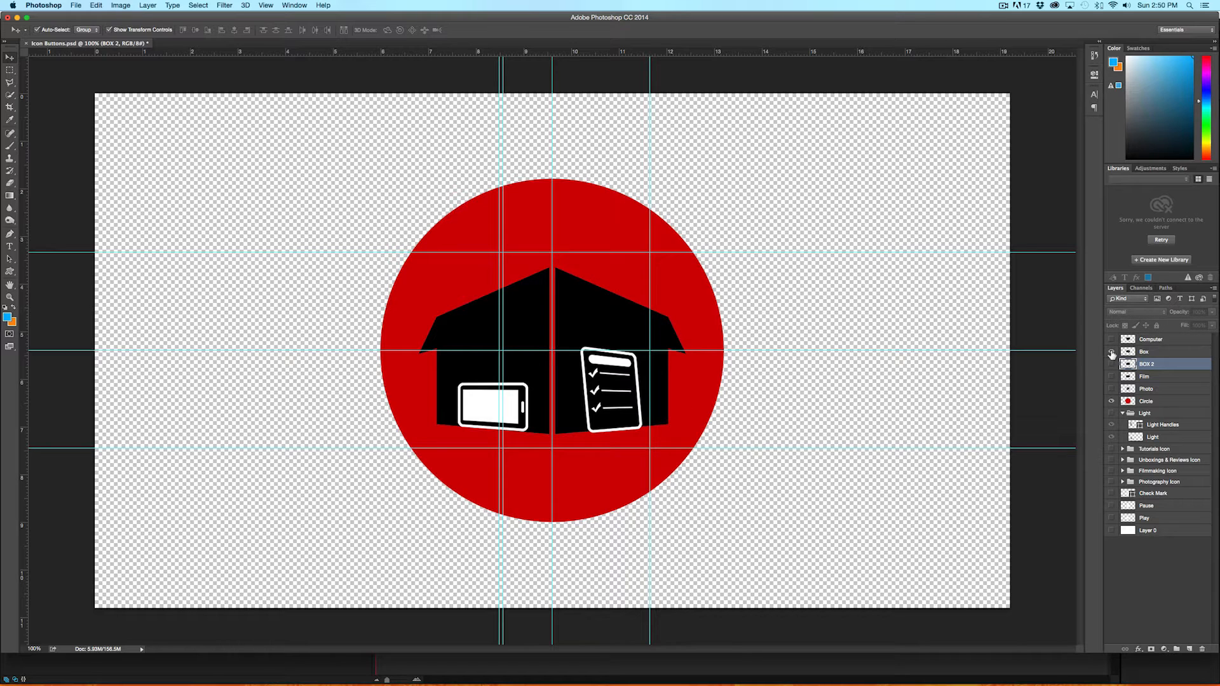
left_click(1111, 364)
left_click(1111, 364)
left_click(1111, 351)
left_click(1111, 352)
left_click(1111, 364)
left_click(1111, 352)
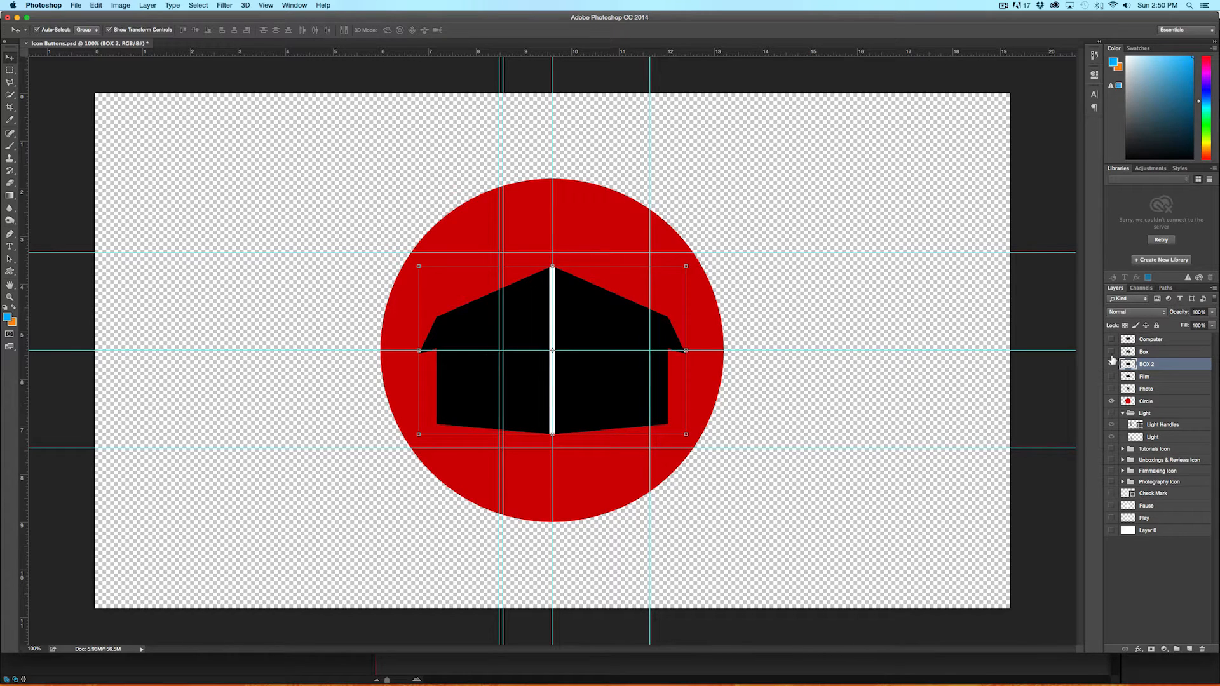
Show the Computer icon on its own over the red circle by hiding both box layers, and hide it again after viewing.
left_click(1112, 339)
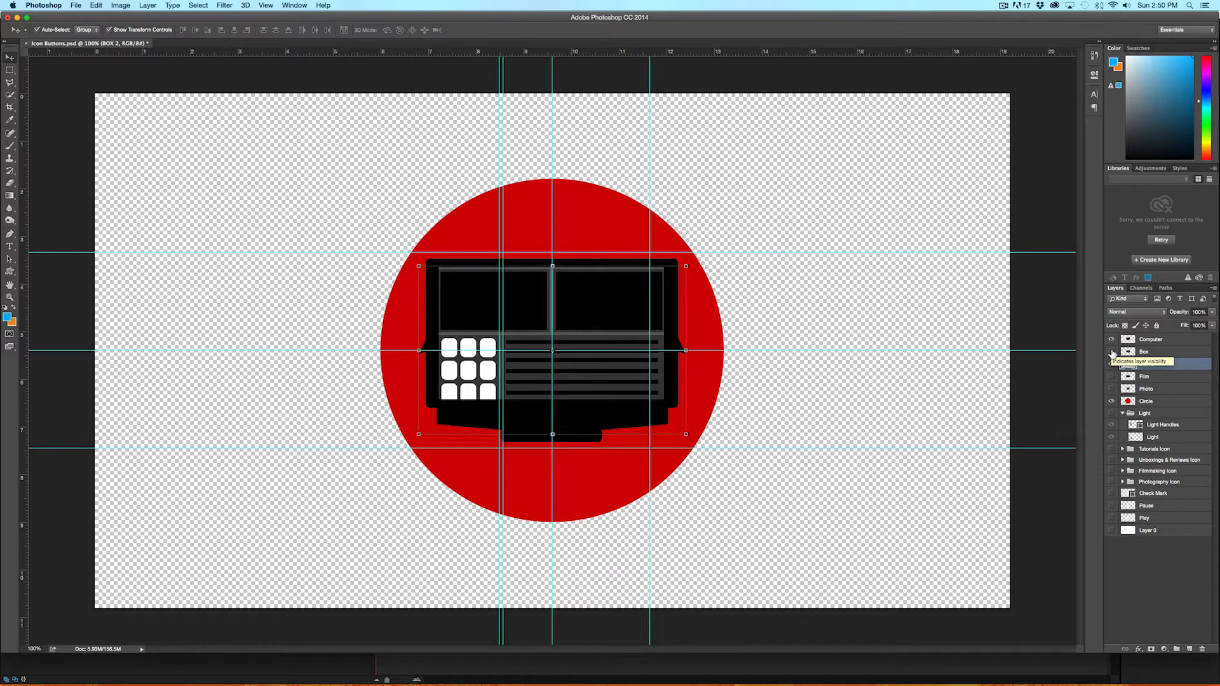
left_click(1111, 351)
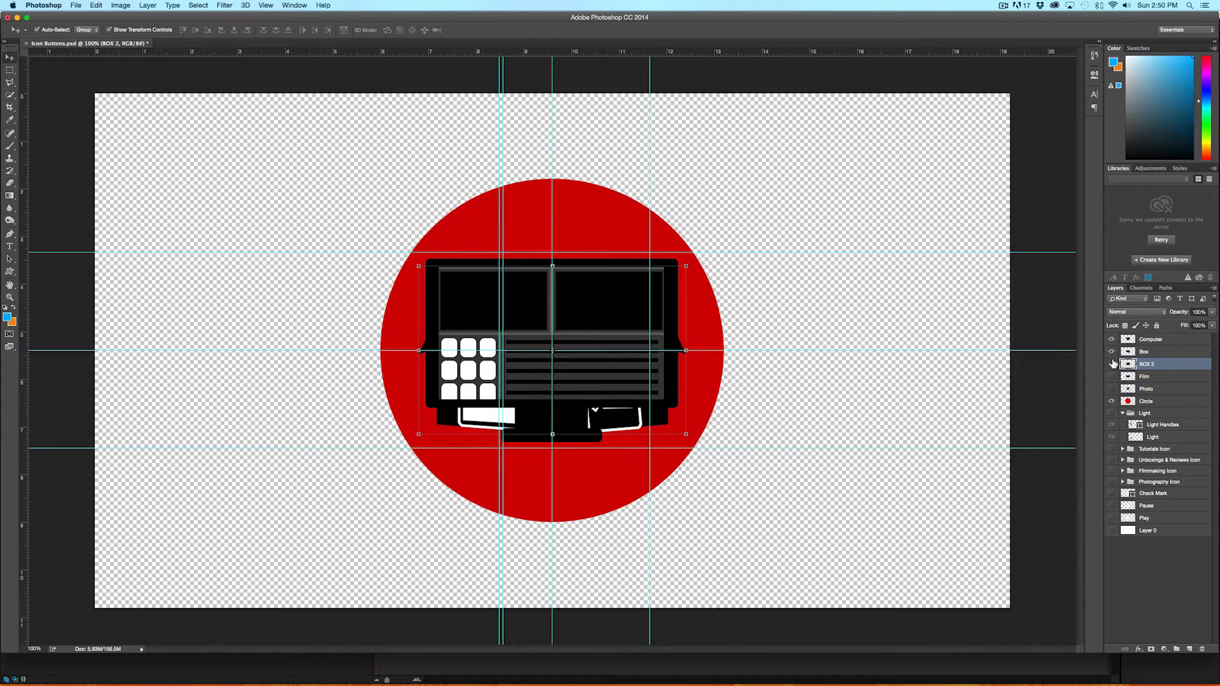
left_click(1112, 364)
left_click(1112, 352)
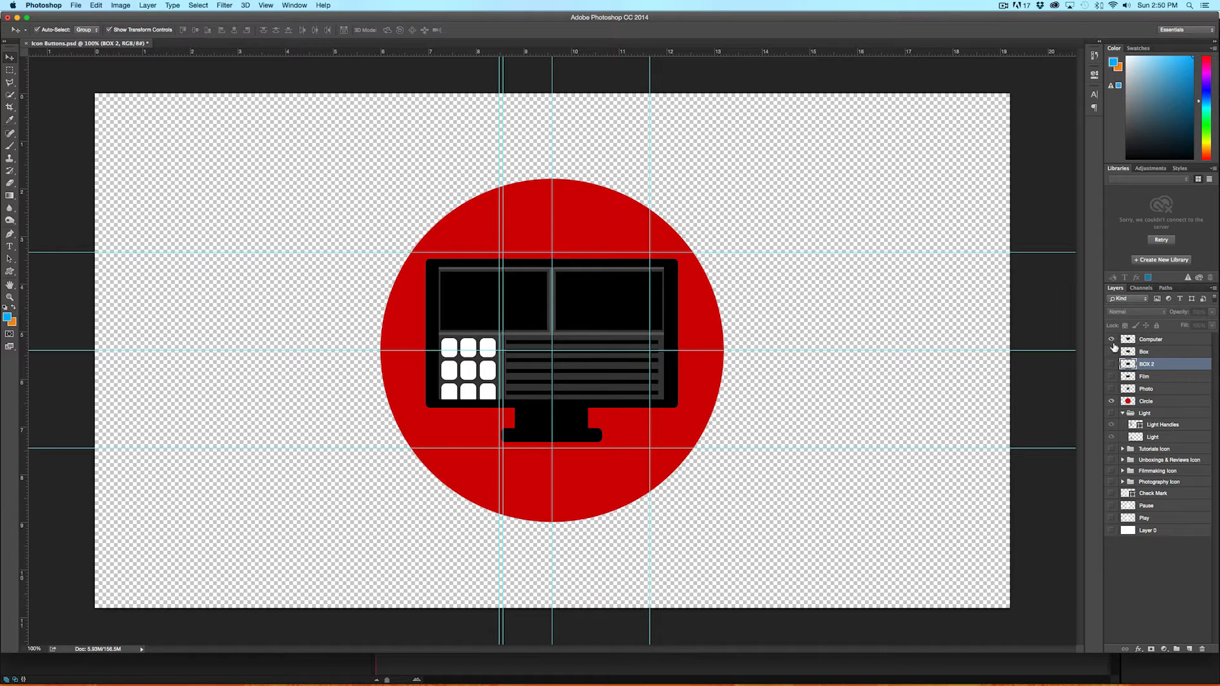
left_click(1111, 339)
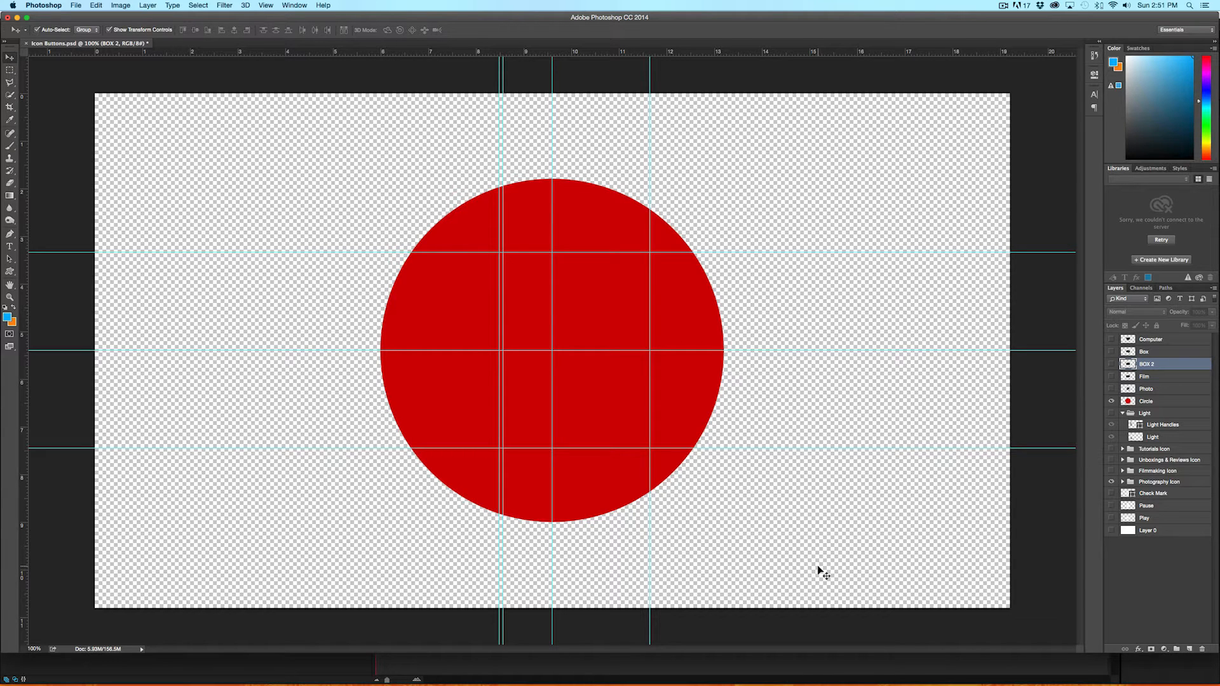
Switch to After Effects and scrub through Comp 1 from start to end to review the intro animation, returning to the first frame.
key("super+Tab")
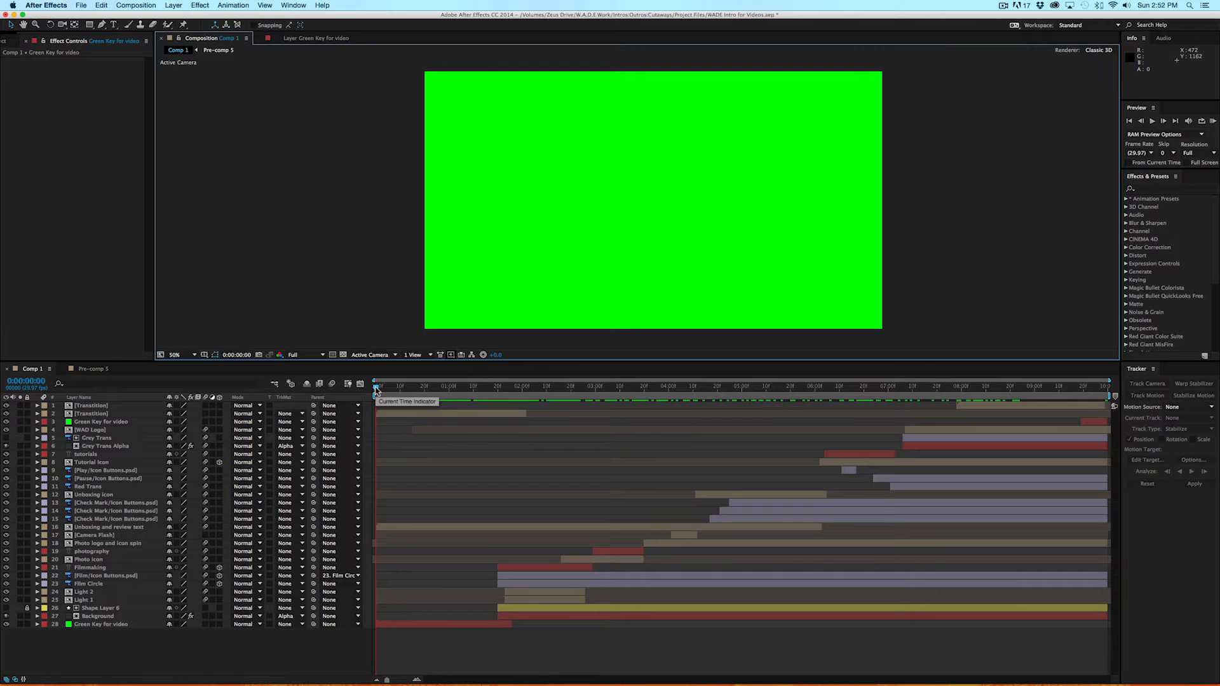
left_click_drag(376, 389, 428, 388)
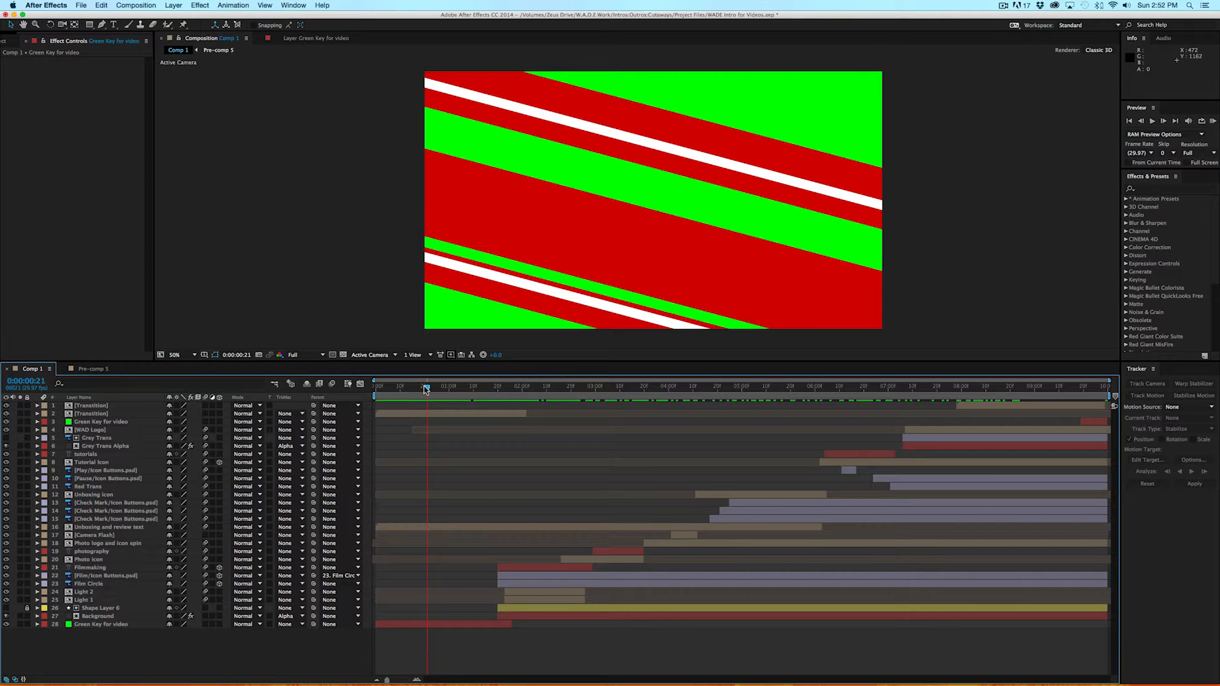
left_click_drag(424, 386, 507, 392)
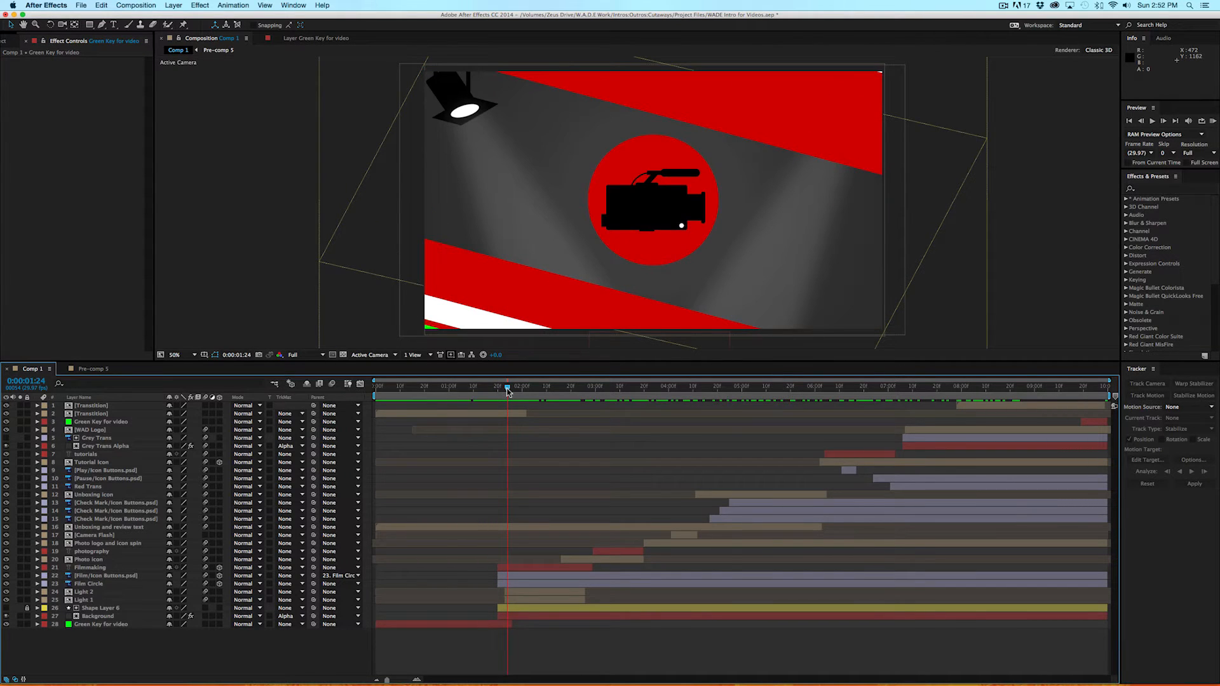
left_click_drag(507, 392, 523, 389)
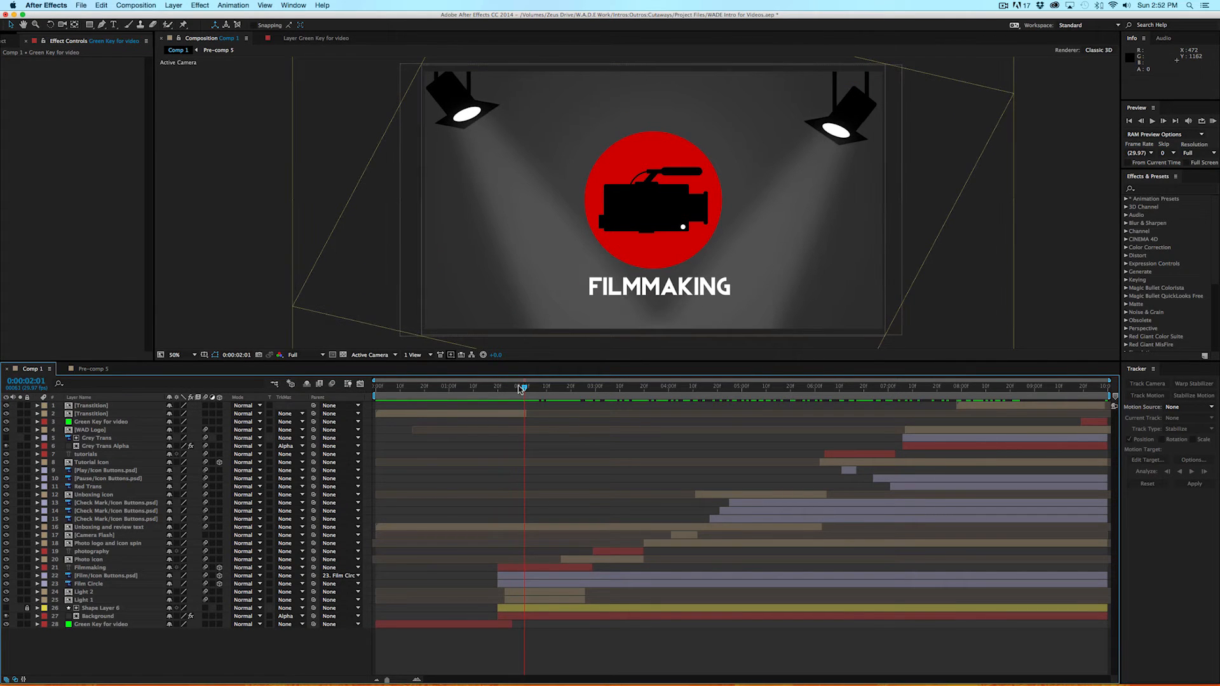
left_click(607, 385)
left_click_drag(605, 386, 920, 387)
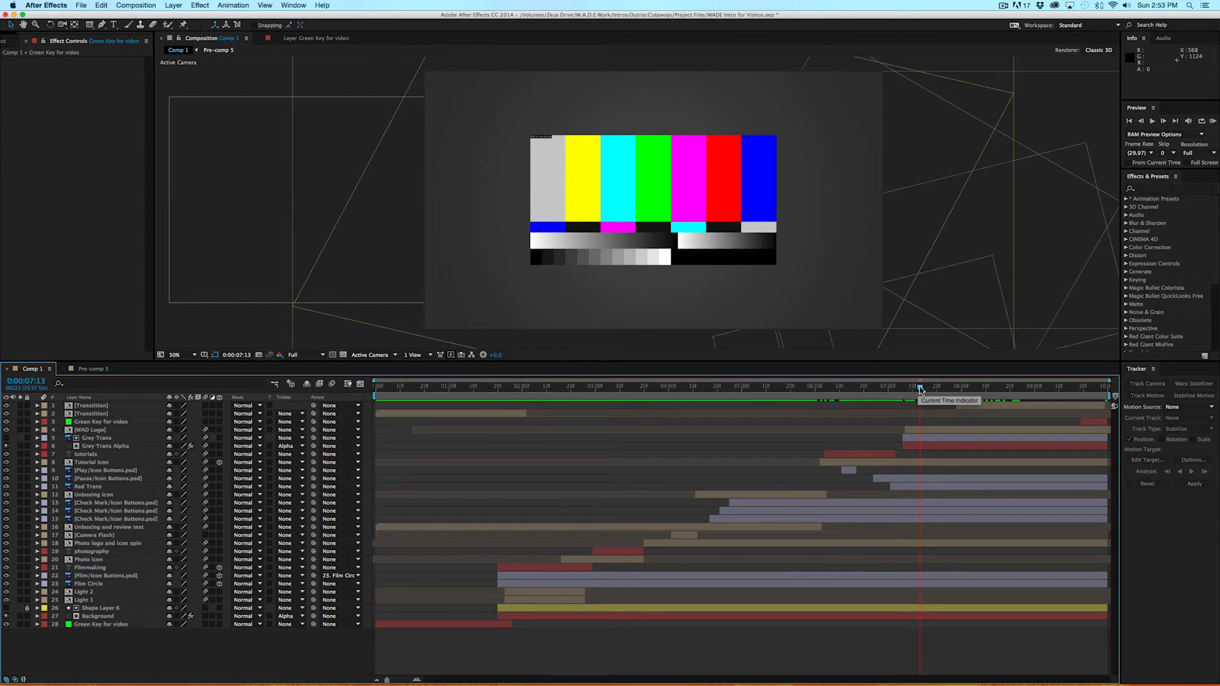
left_click_drag(919, 389, 998, 385)
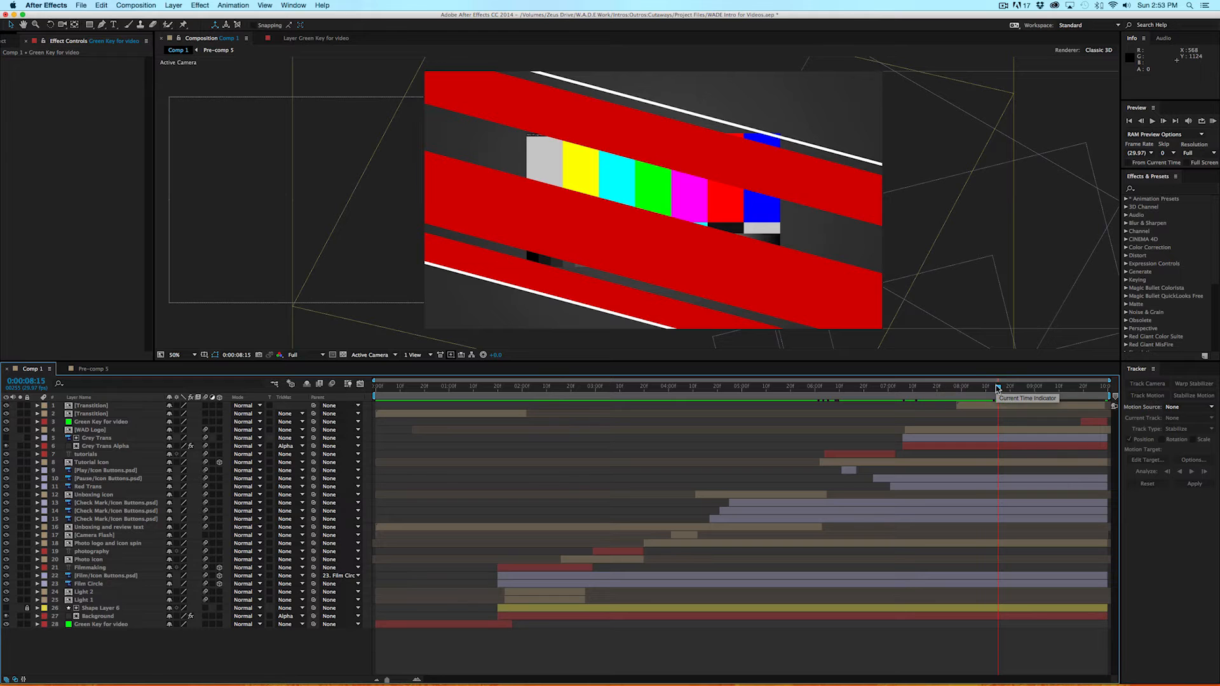
left_click_drag(999, 386, 1106, 390)
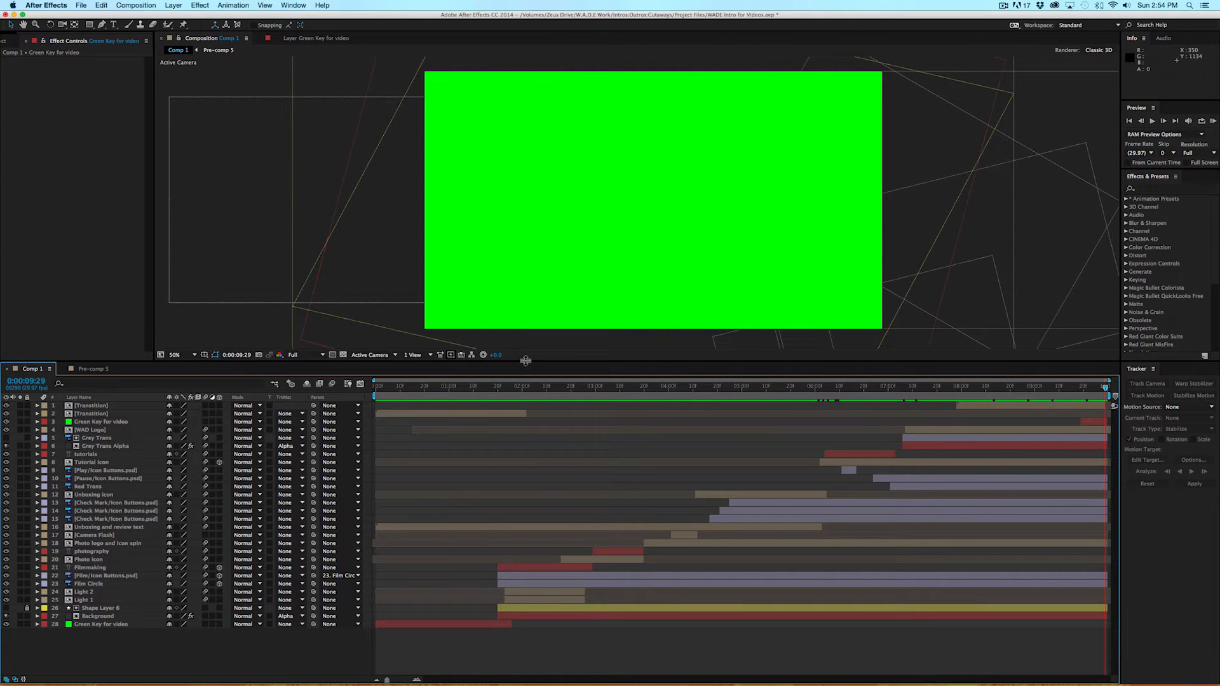
left_click_drag(422, 387, 346, 383)
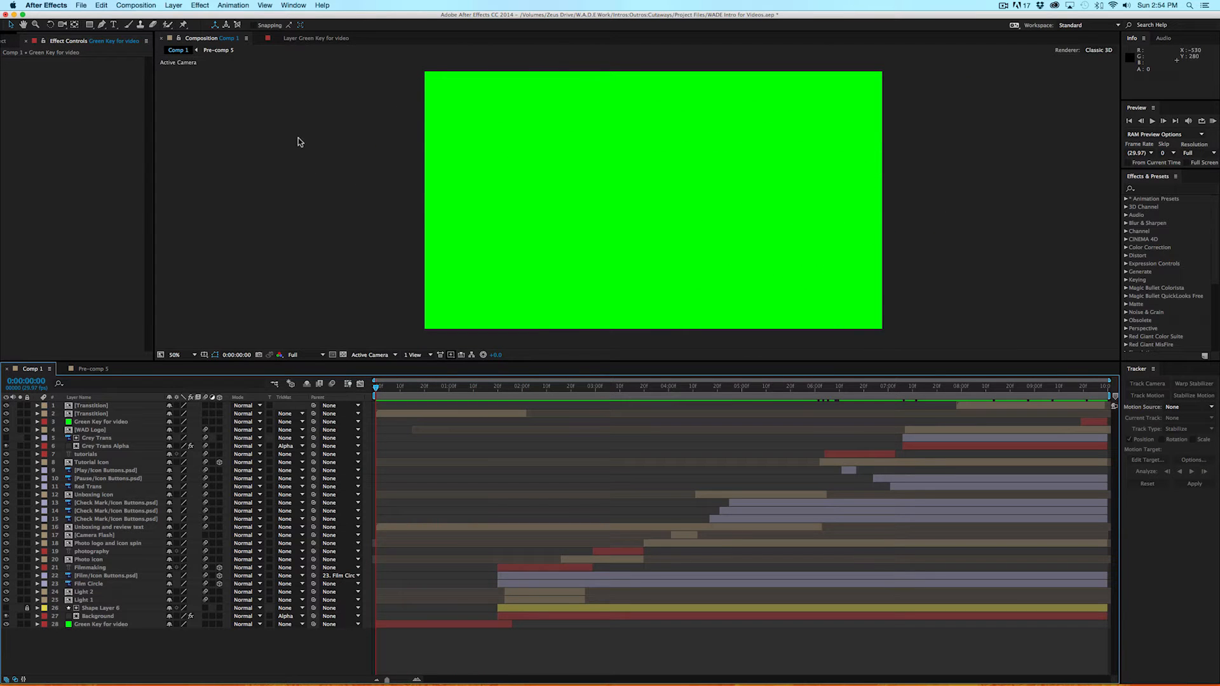
Create a new 1920 × 1080 px composition at 23.976 fps, 20 seconds long, with Full resolution.
left_click(82, 5)
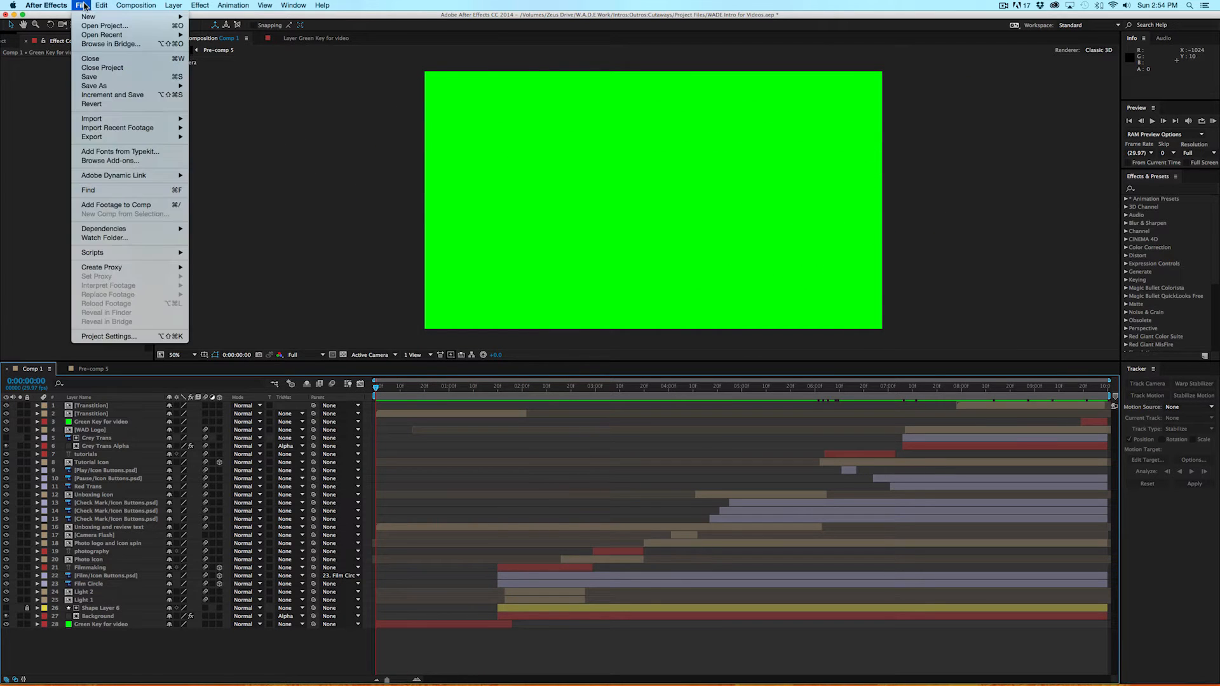
mouse_move(185, 18)
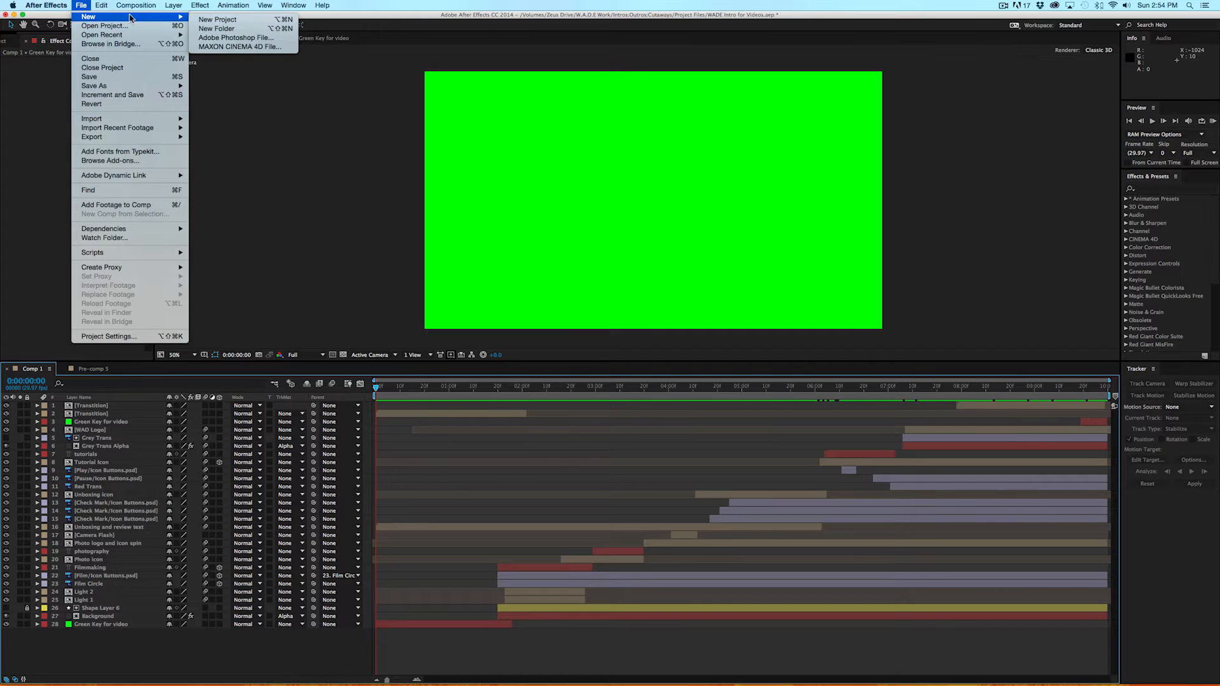
mouse_move(135, 6)
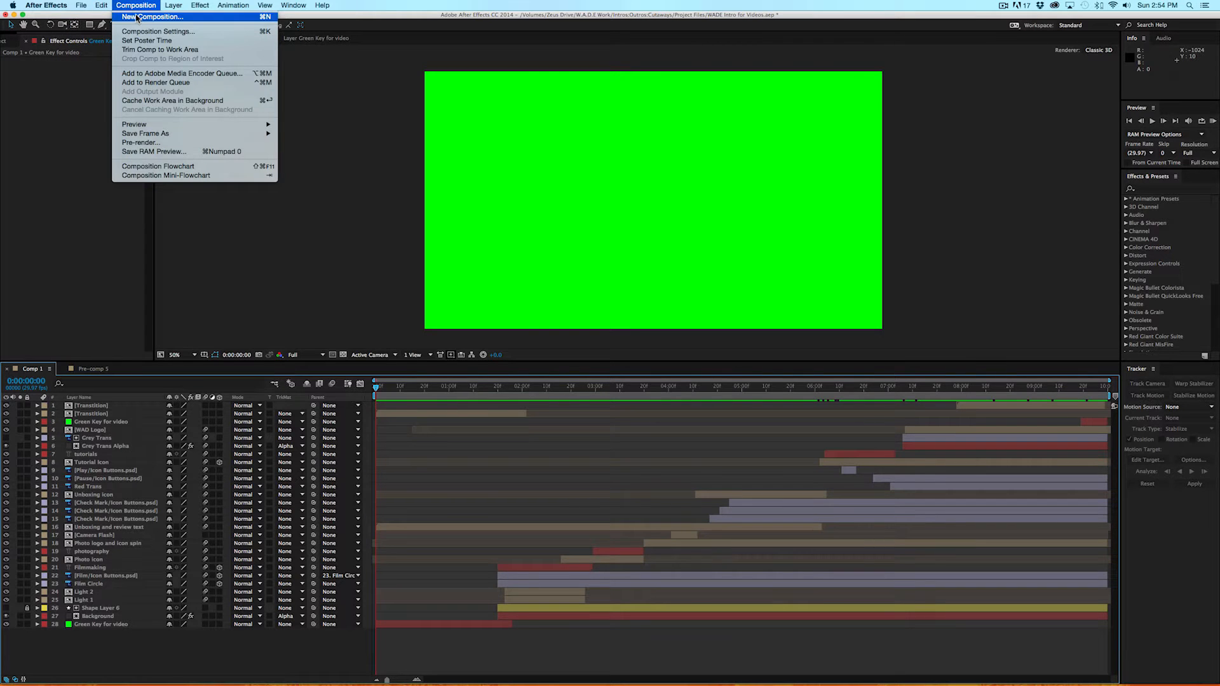
left_click(137, 17)
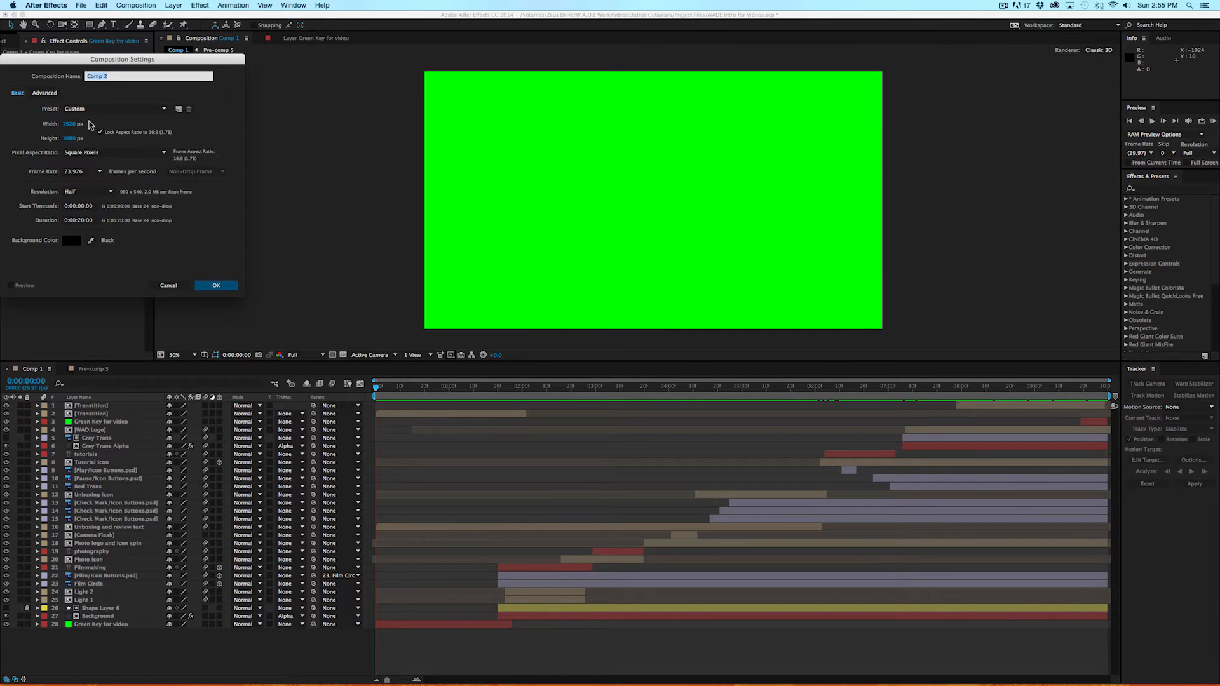
left_click(89, 191)
left_click(89, 183)
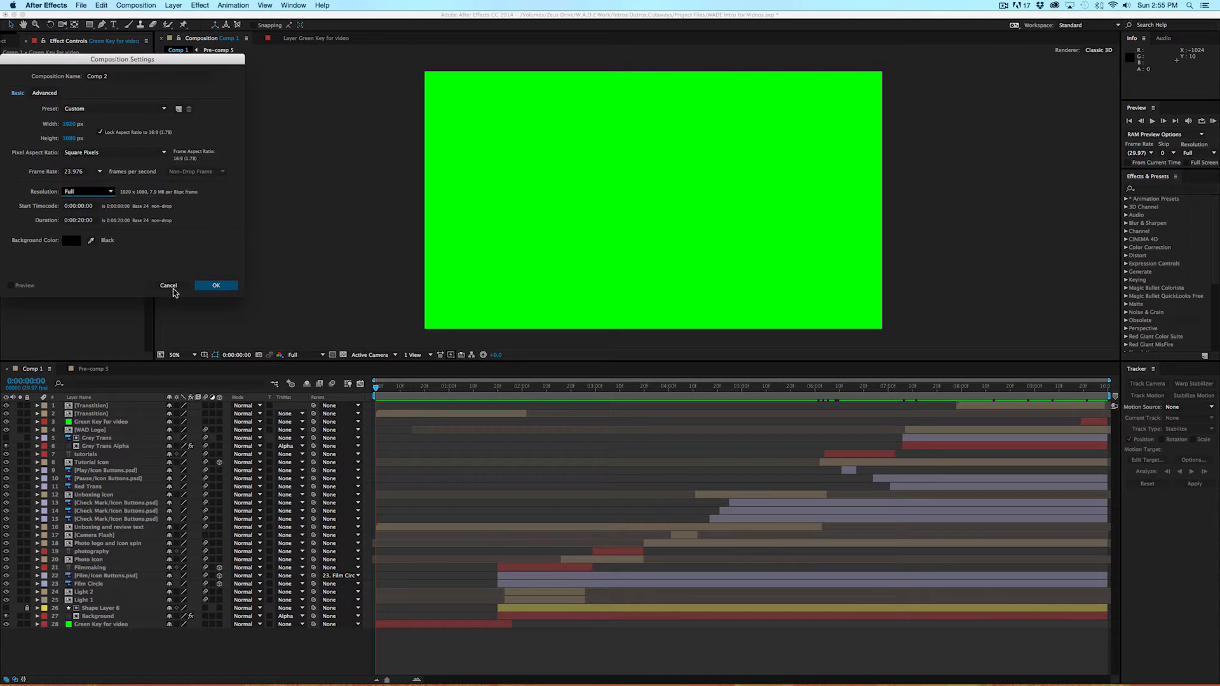
left_click(206, 287)
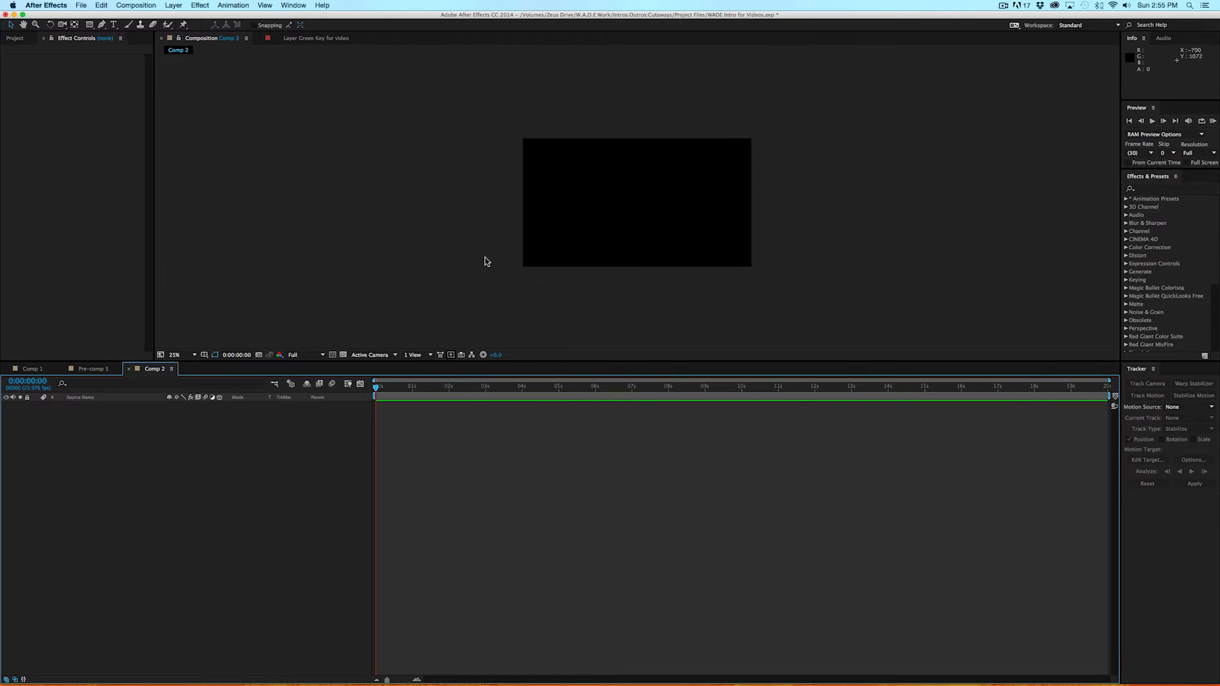
Add a bright red solid layer measuring 1920 × 1080 px to the new composition.
left_click(179, 5)
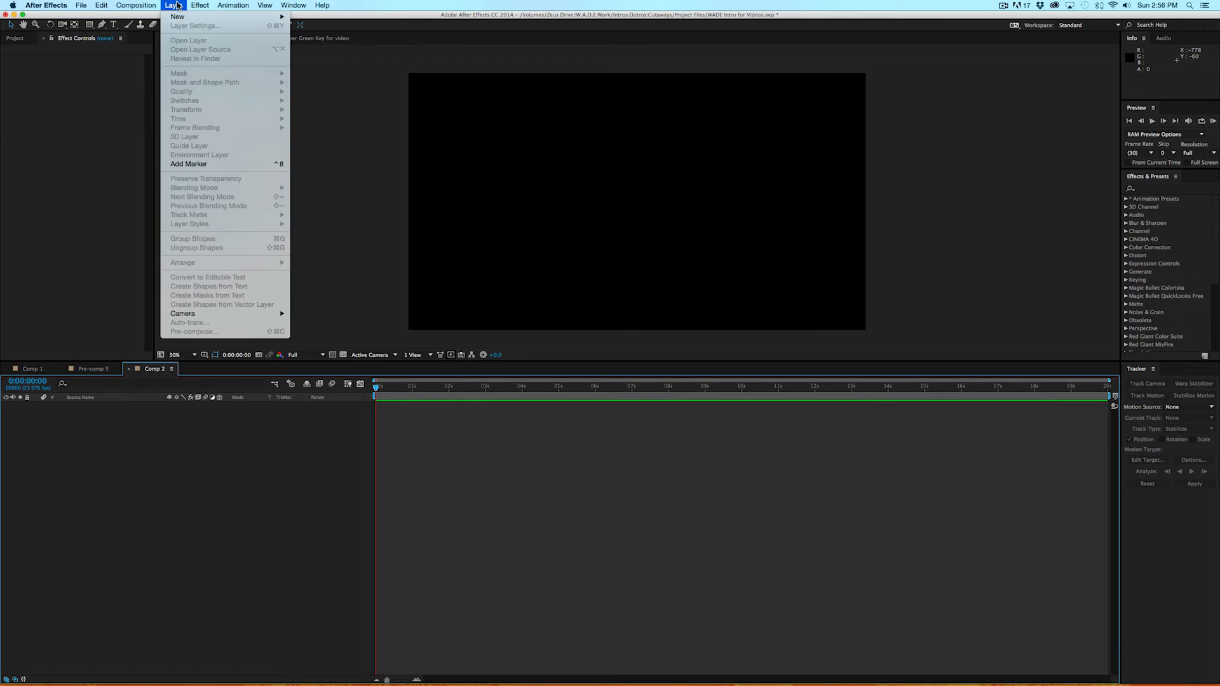
mouse_move(188, 20)
left_click(328, 29)
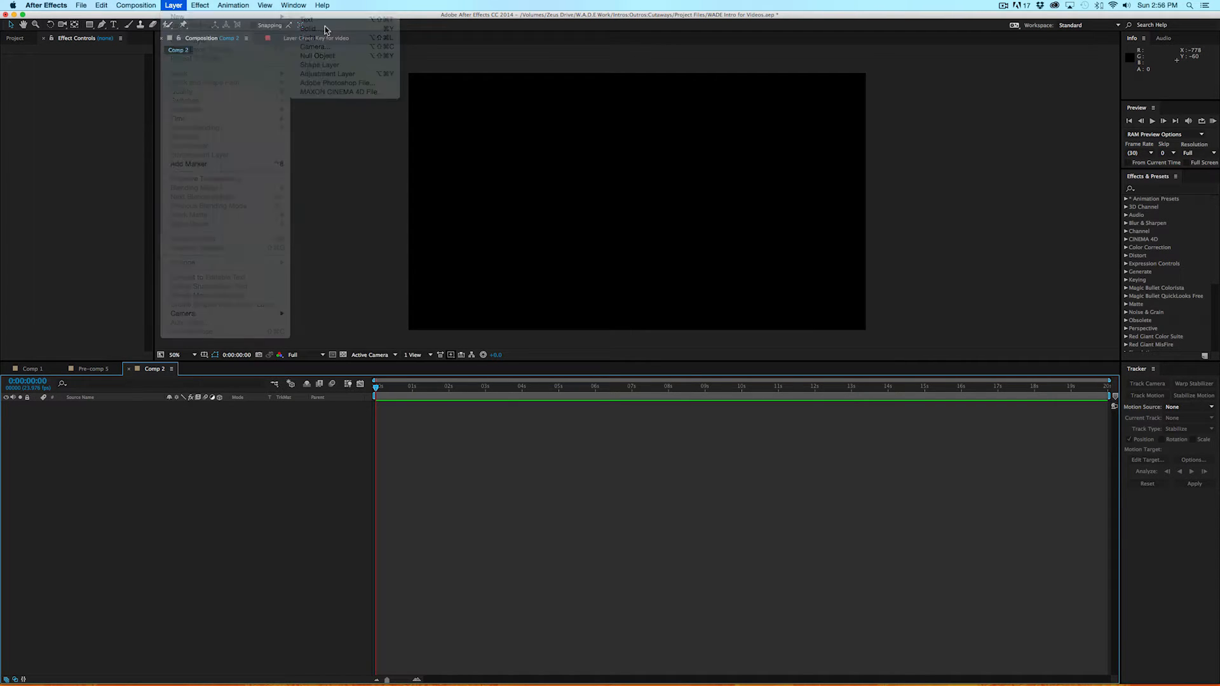
left_click(124, 216)
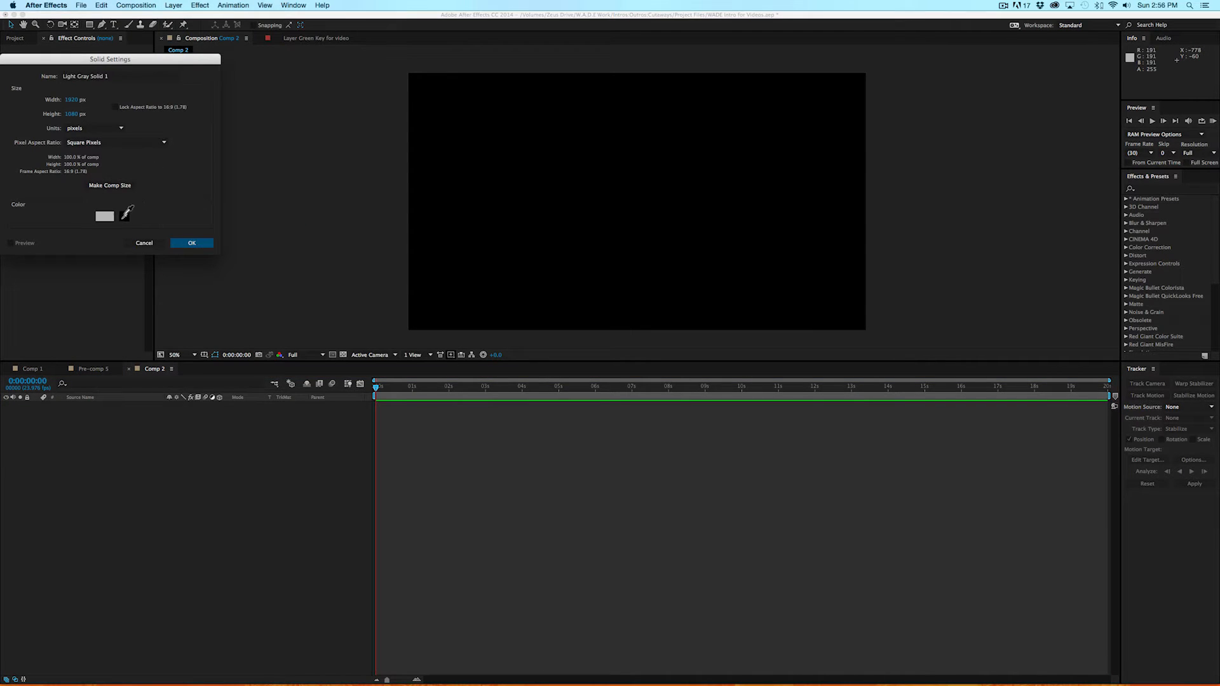
left_click(108, 223)
left_click(106, 217)
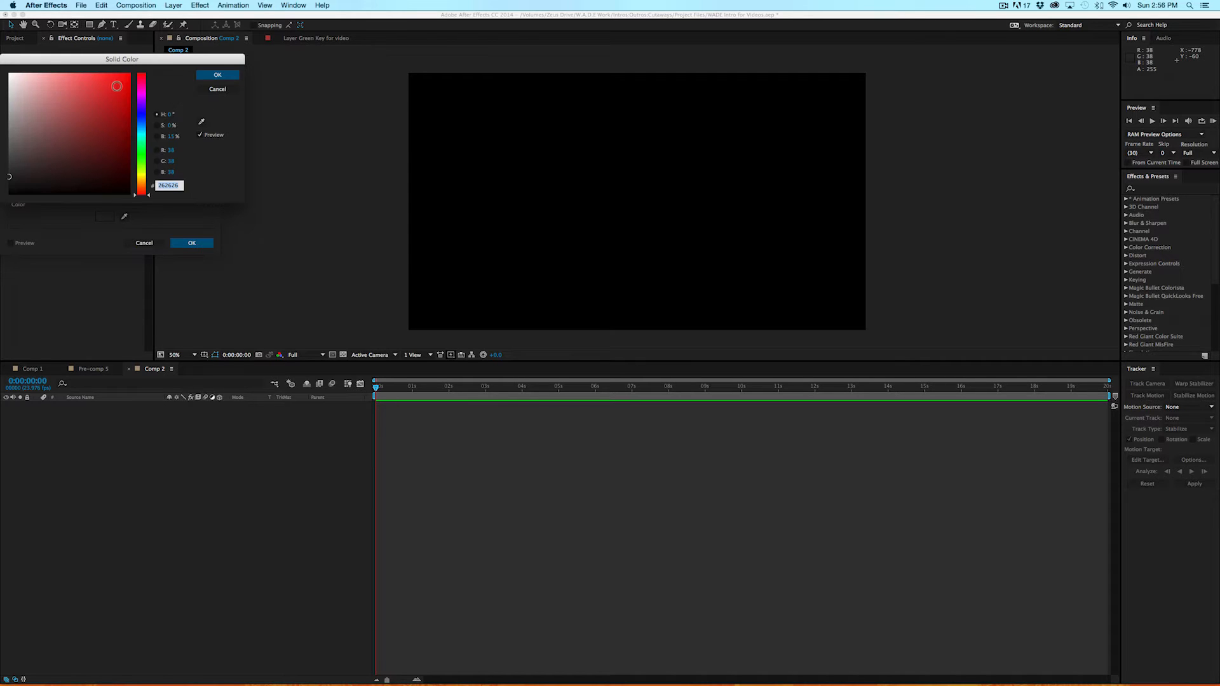
left_click(111, 90)
left_click(217, 78)
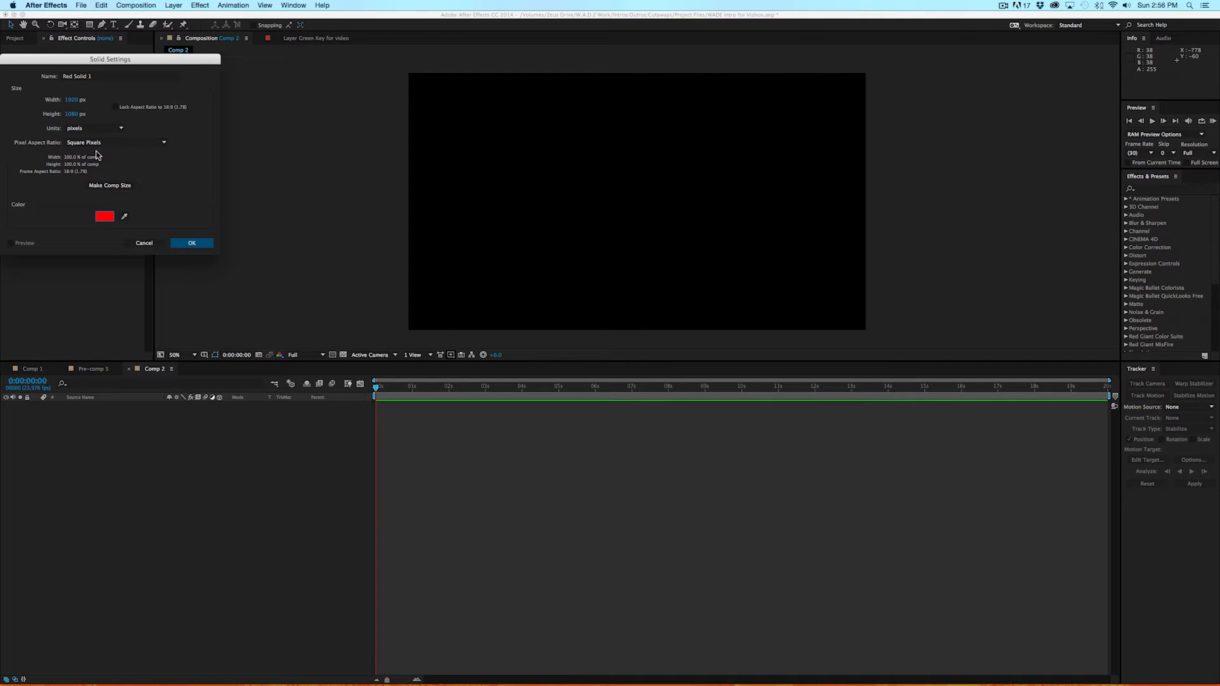
left_click(192, 244)
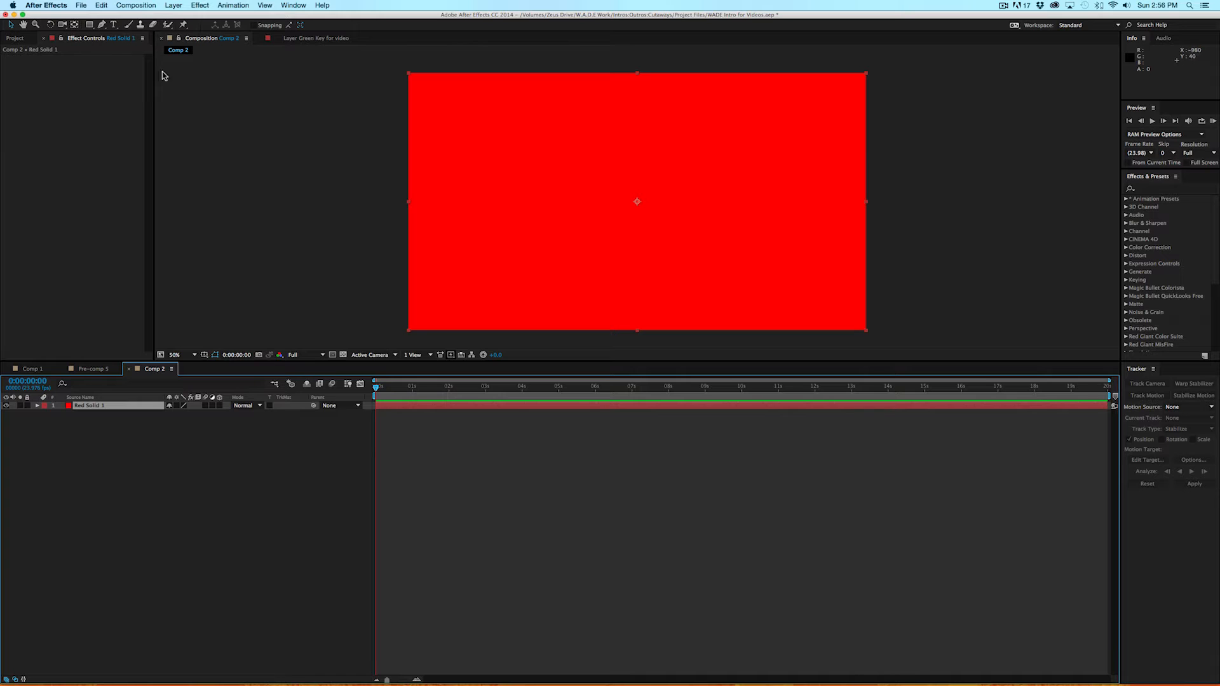
Scale the red solid non-proportionally to 212% width and 8% height, forming a thin horizontal bar.
left_click(37, 406)
left_click(45, 414)
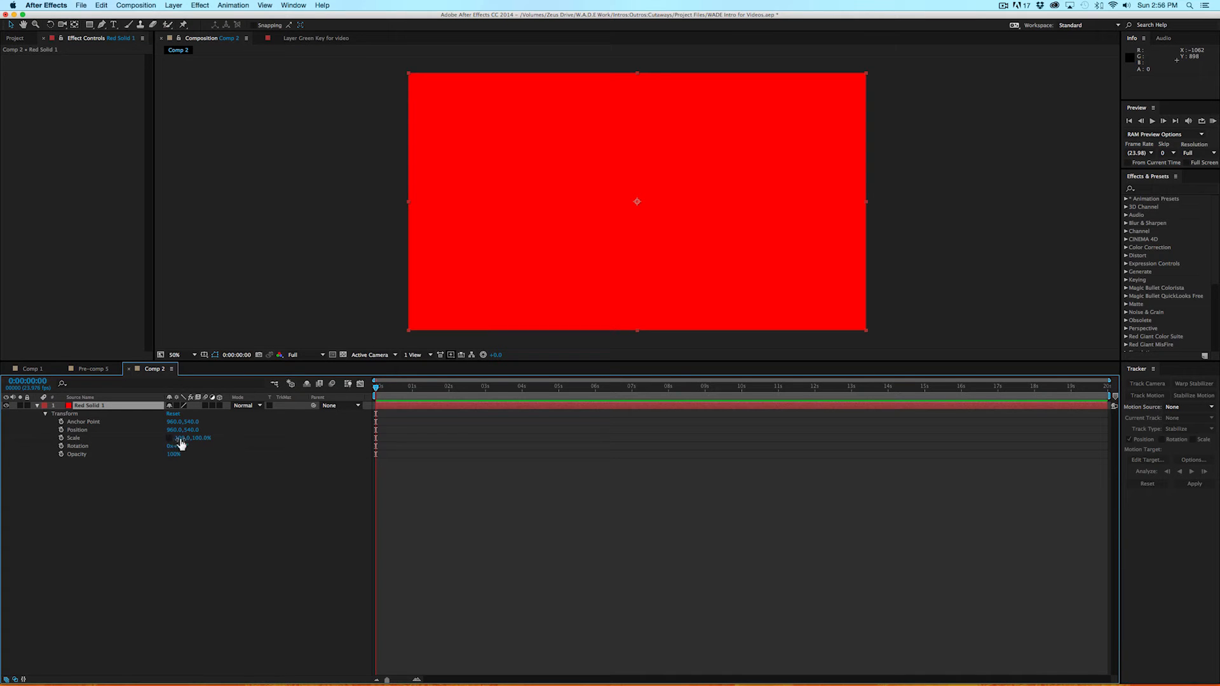
left_click_drag(178, 438, 237, 437)
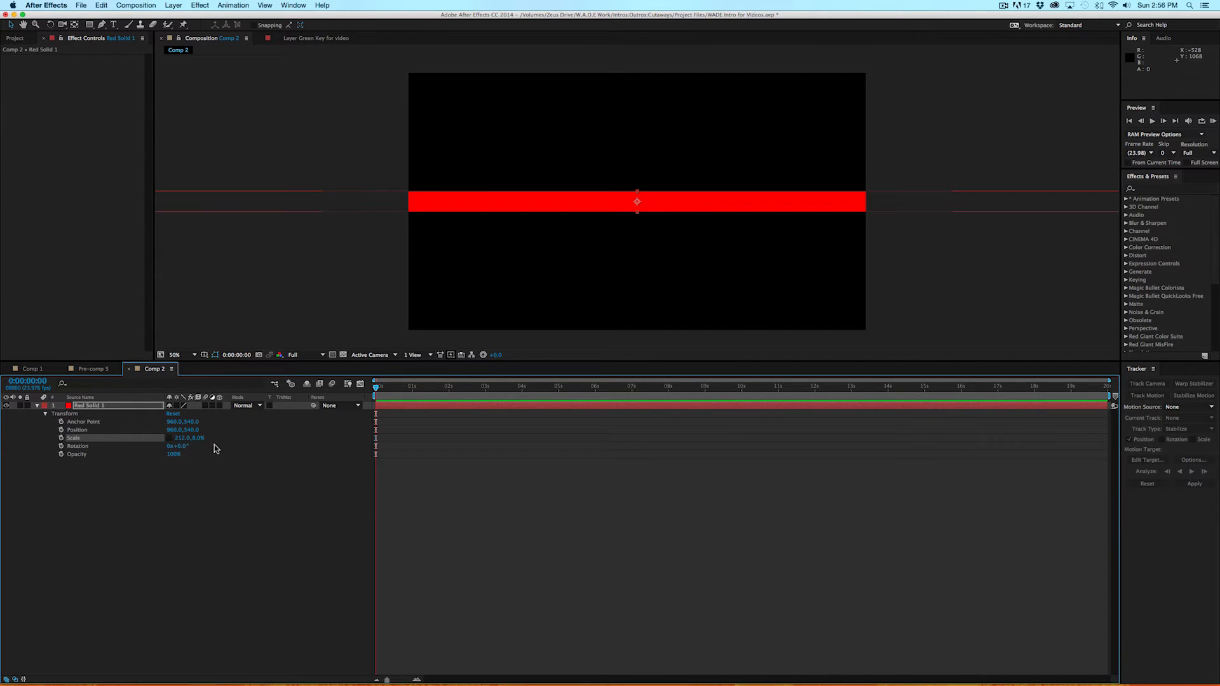
Increase the red bar's vertical scale to 11% and rotate the bar 20° so it runs diagonally across the frame.
left_click_drag(198, 438, 200, 438)
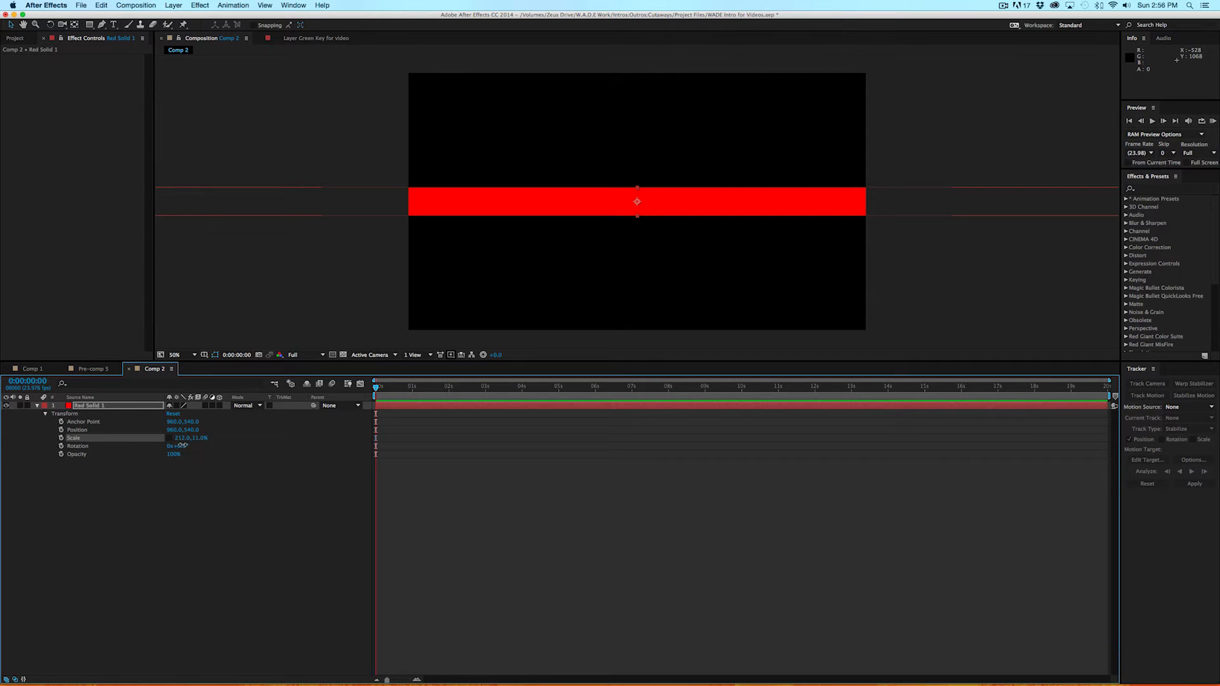
left_click_drag(183, 449, 189, 442)
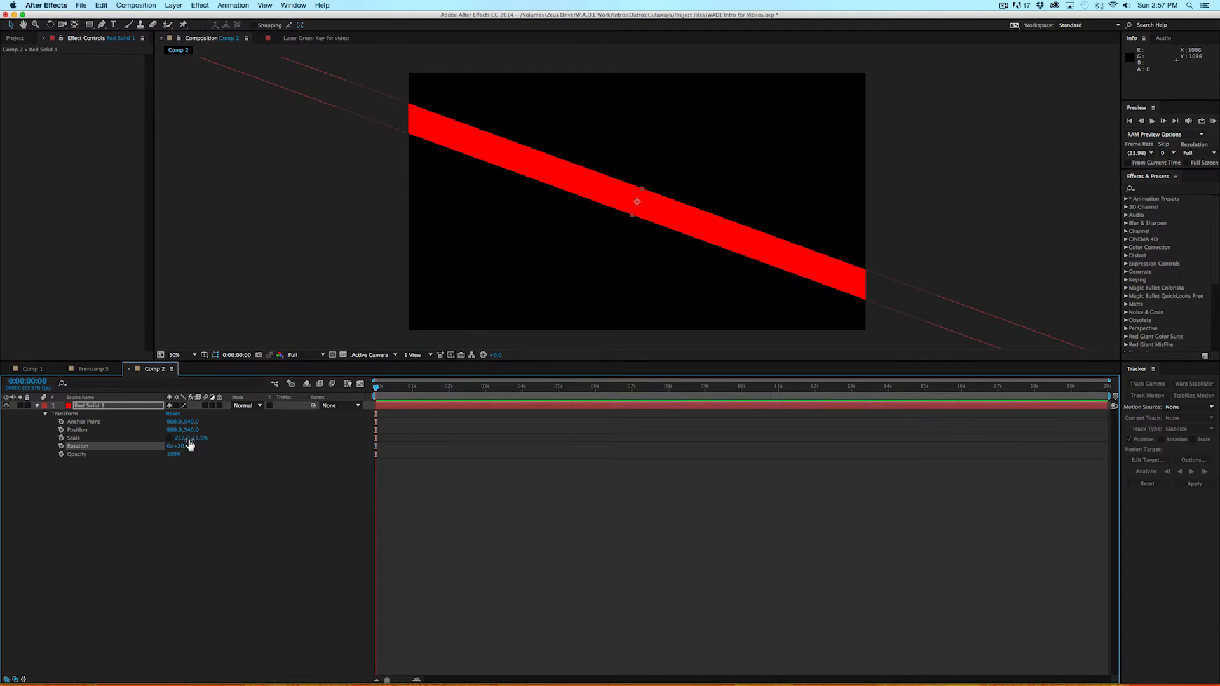
Add a white (FFFFFF) solid layer measuring 1920 × 1080 px to the composition.
left_click(174, 6)
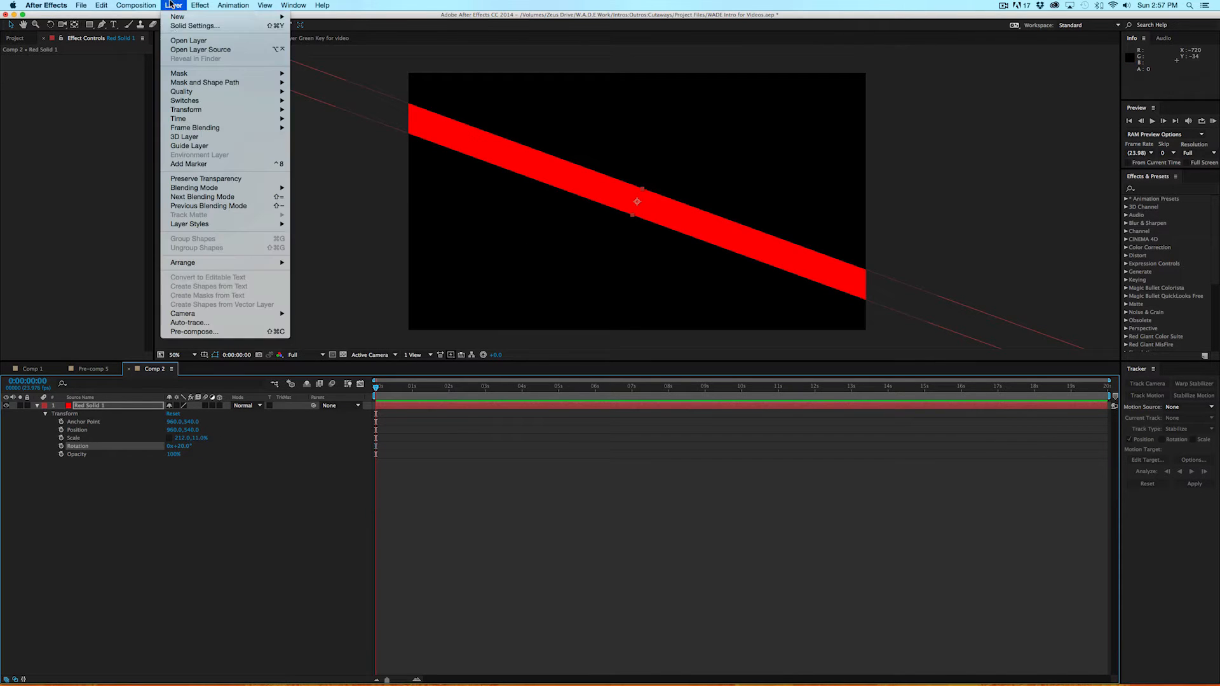
mouse_move(222, 17)
left_click(340, 28)
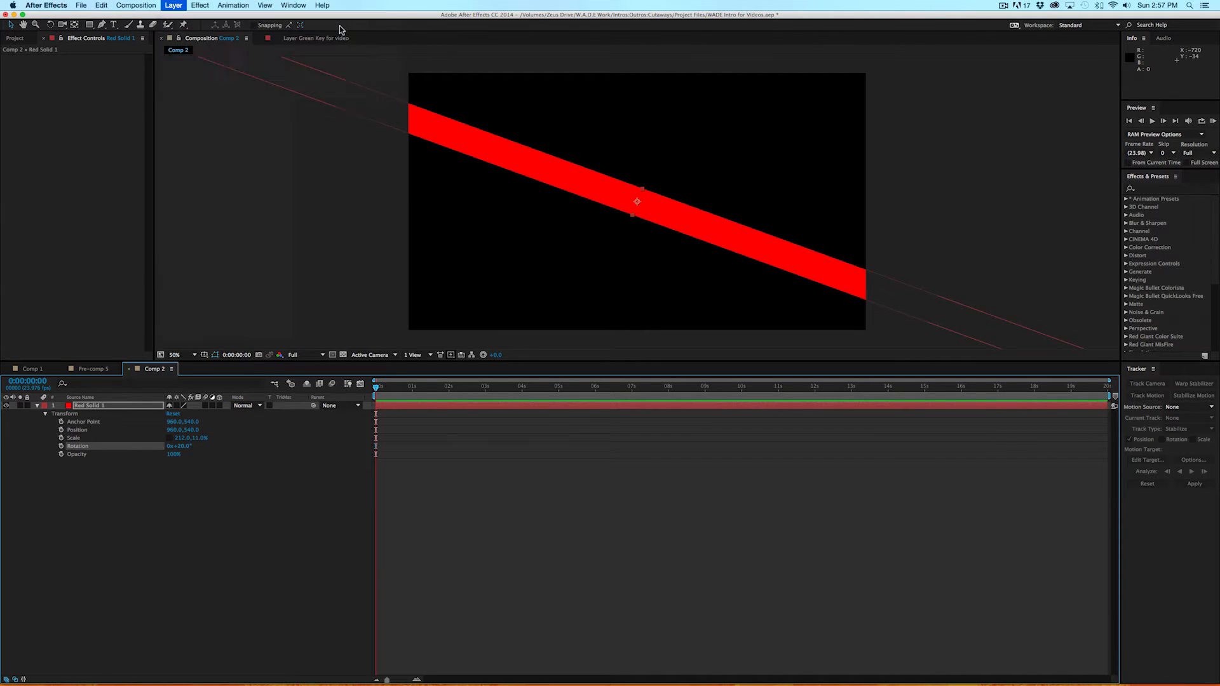
left_click(105, 216)
type("FFFFFF")
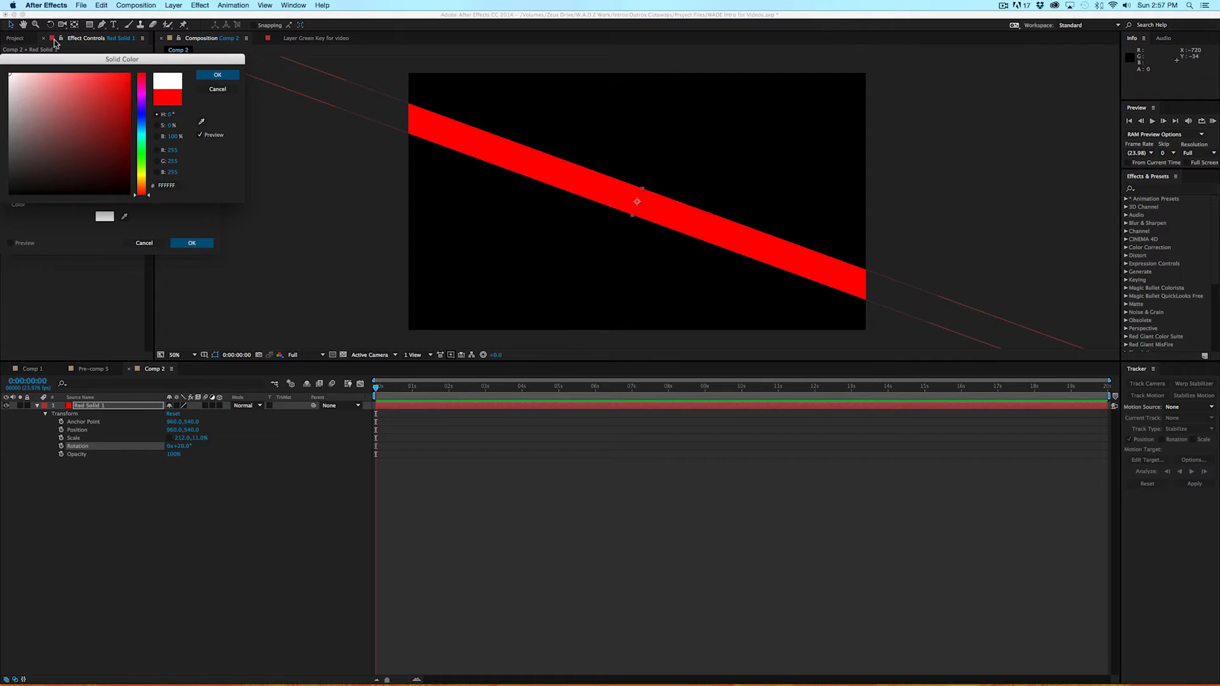
left_click(213, 74)
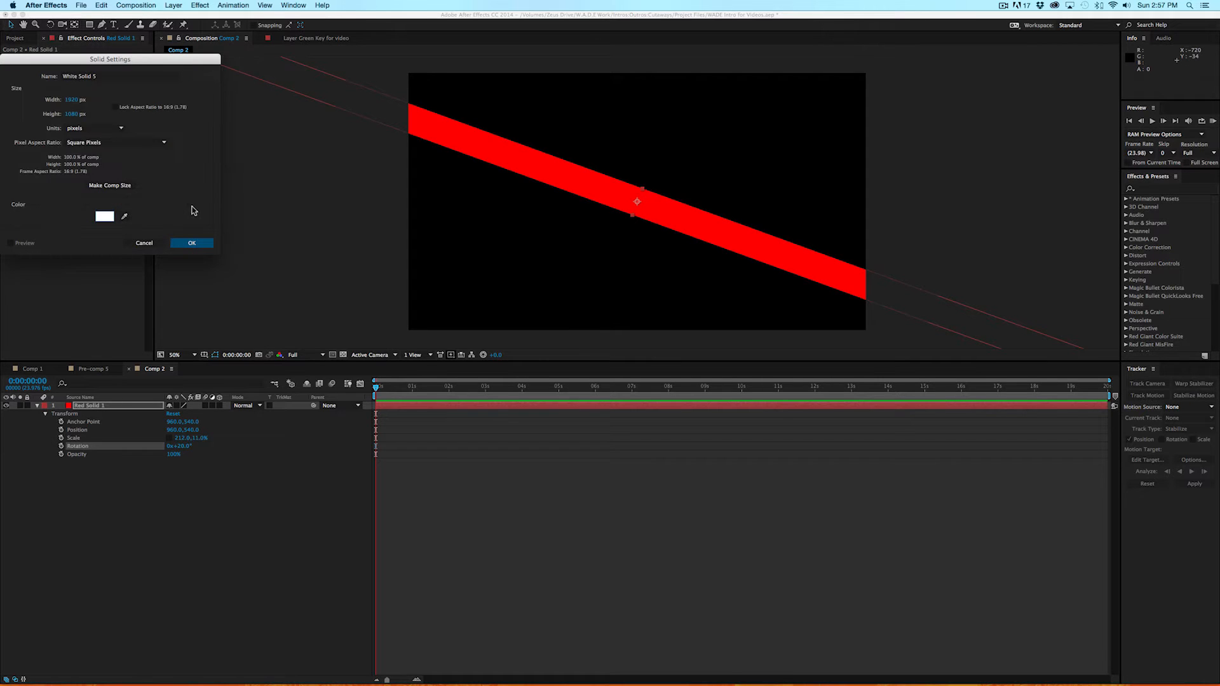
left_click(191, 244)
Scale the white solid non-proportionally to 197% width and 4% height, forming a thin horizontal bar.
left_click(37, 406)
left_click(45, 413)
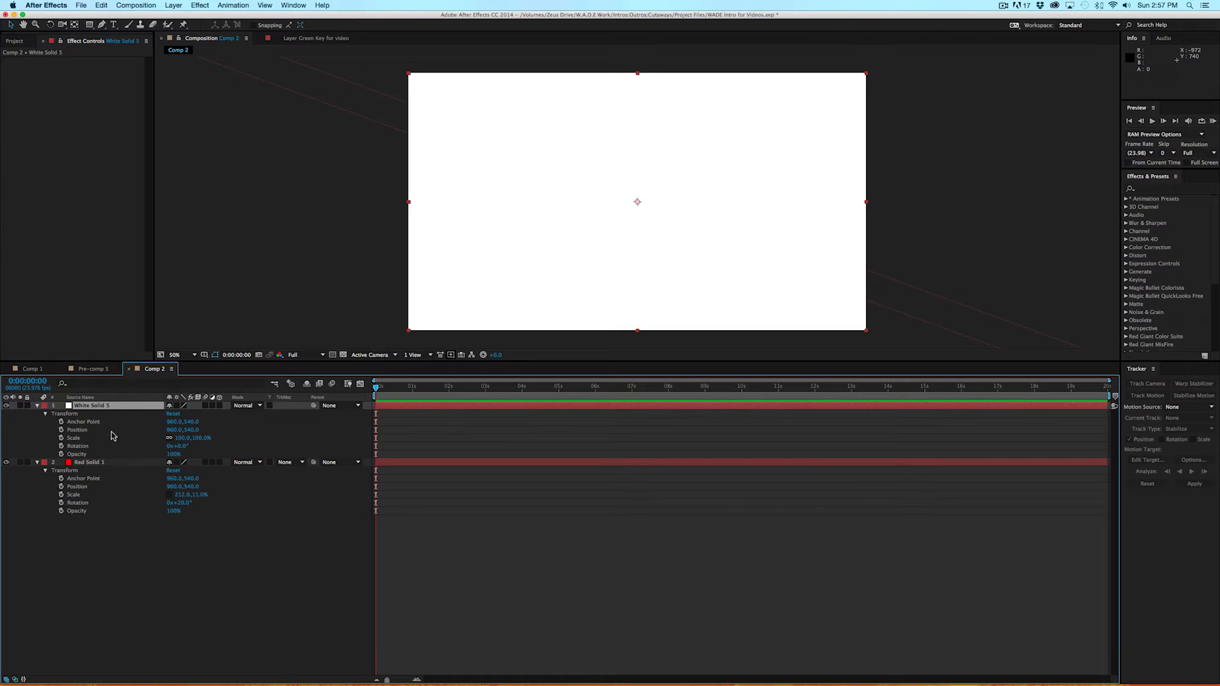
left_click(170, 438)
left_click_drag(198, 437, 158, 441)
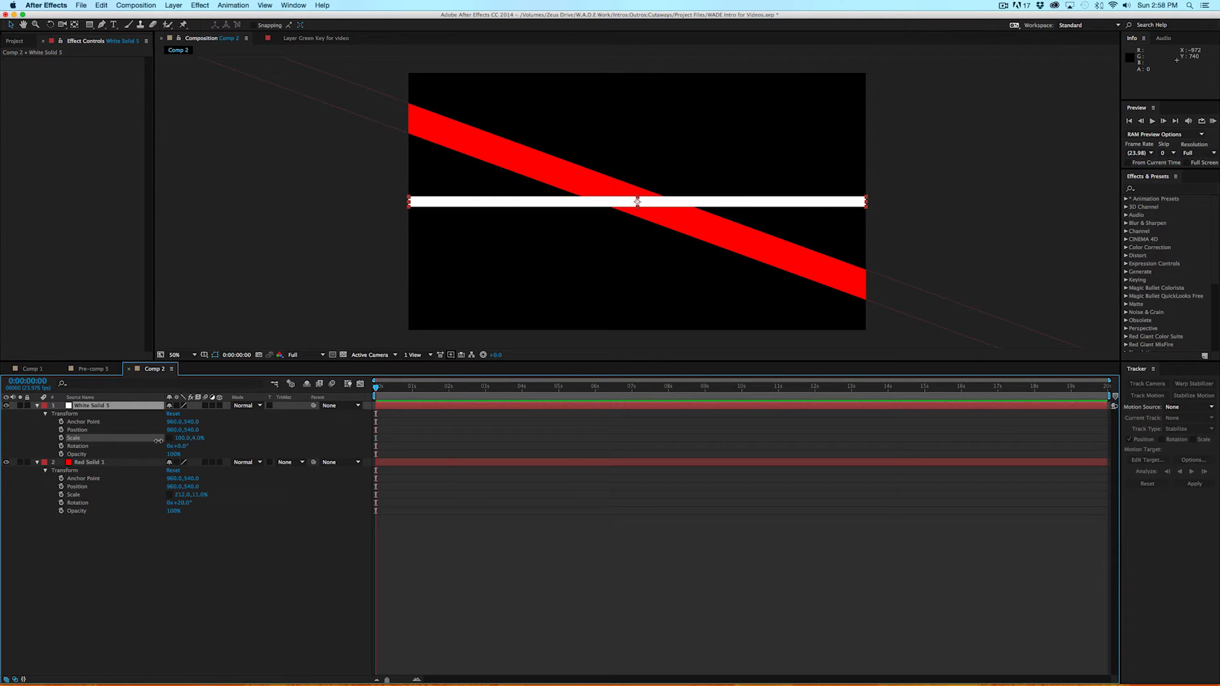
left_click_drag(183, 438, 225, 437)
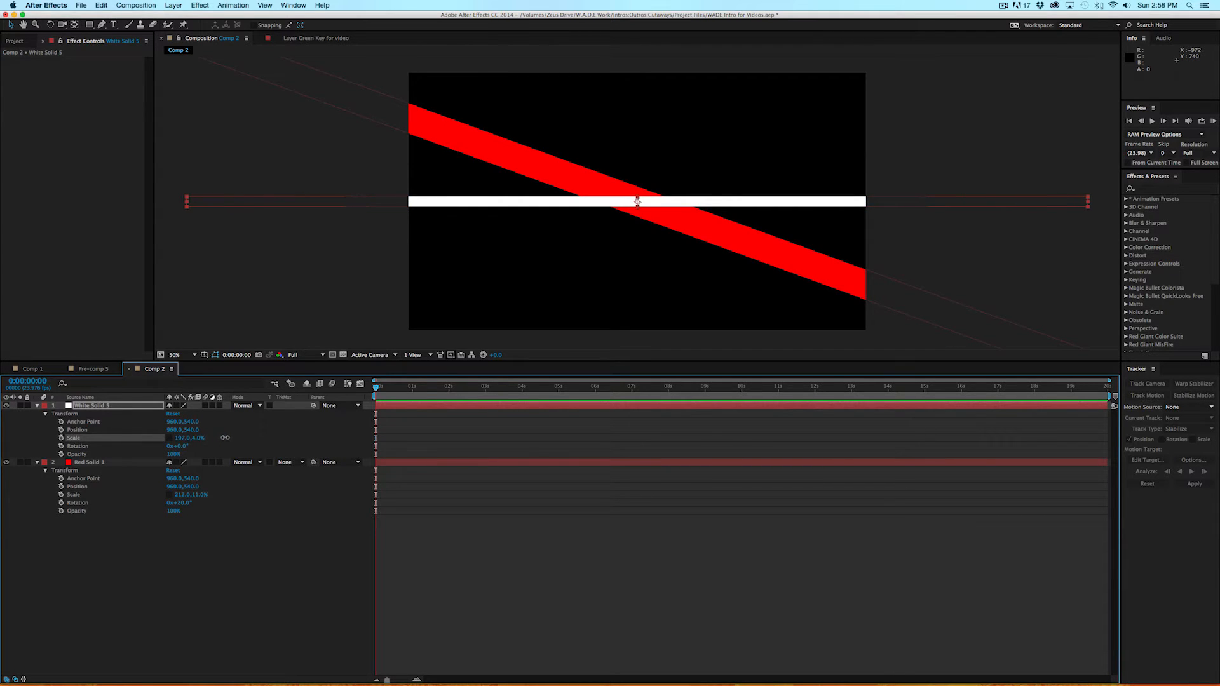
Rotate the white bar 20° and move it just above the red bar, to about position 1030, 454.
left_click(179, 446)
type("20")
key("Return")
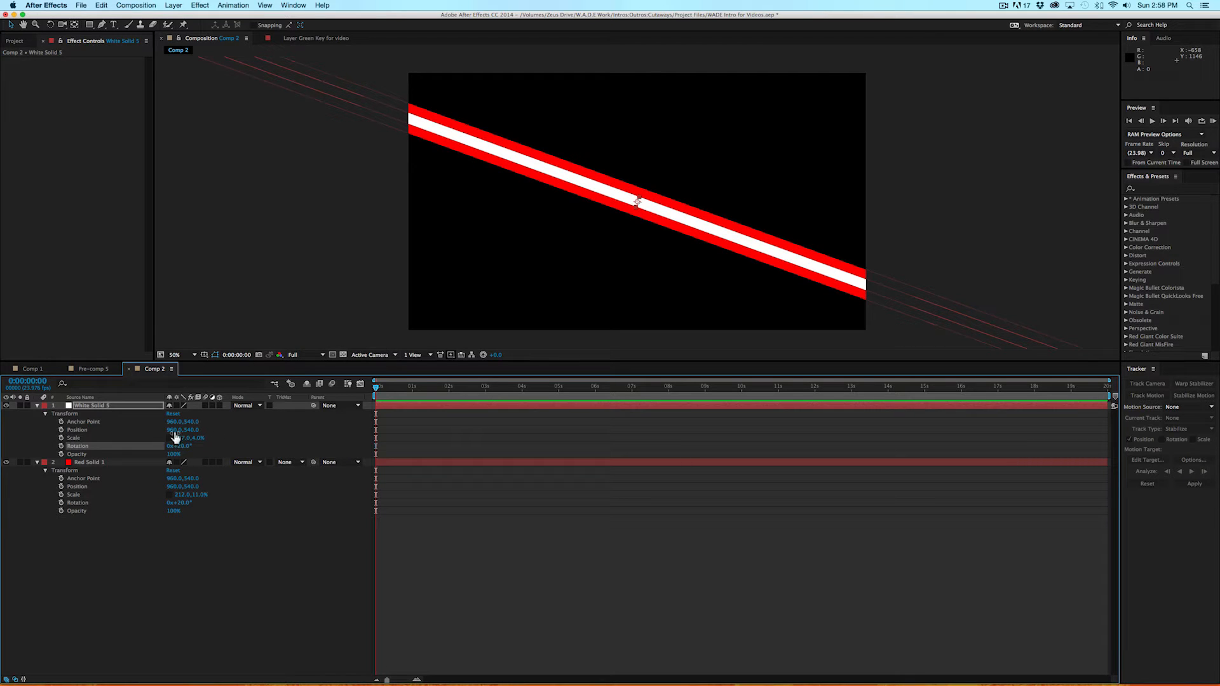
left_click_drag(190, 425, 698, 189)
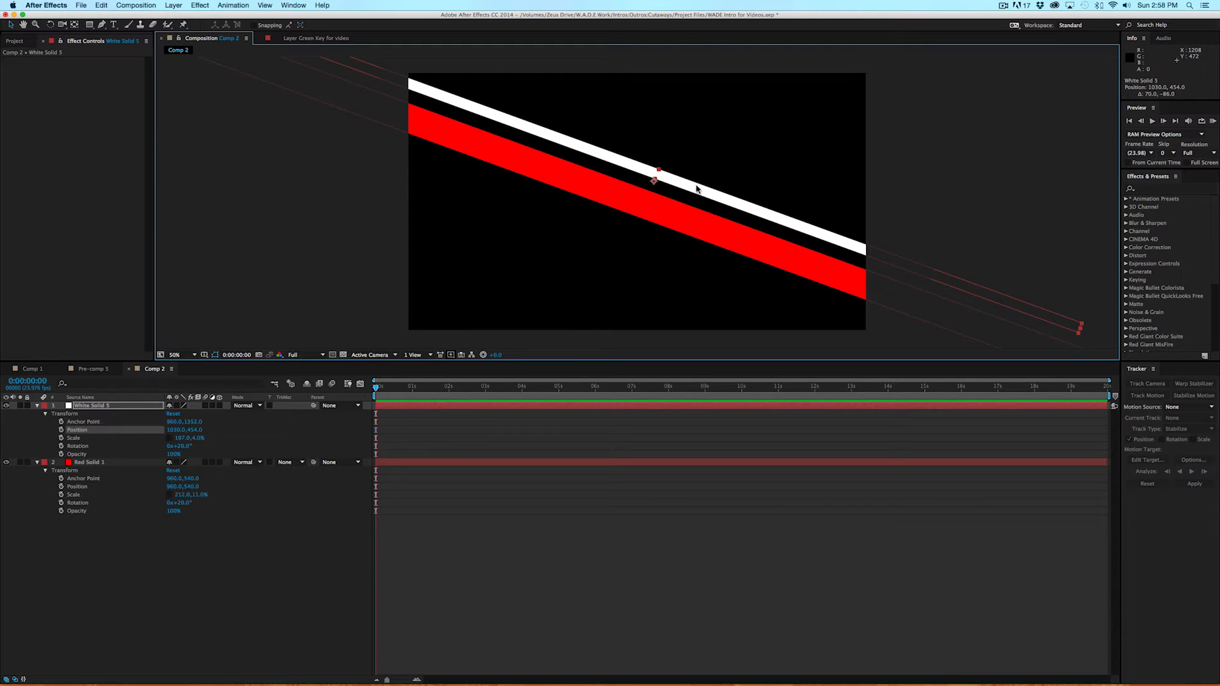
Enlarge the red bar's scale to 226% width and 17% height.
left_click(119, 462)
left_click(185, 494)
left_click_drag(197, 494, 202, 494)
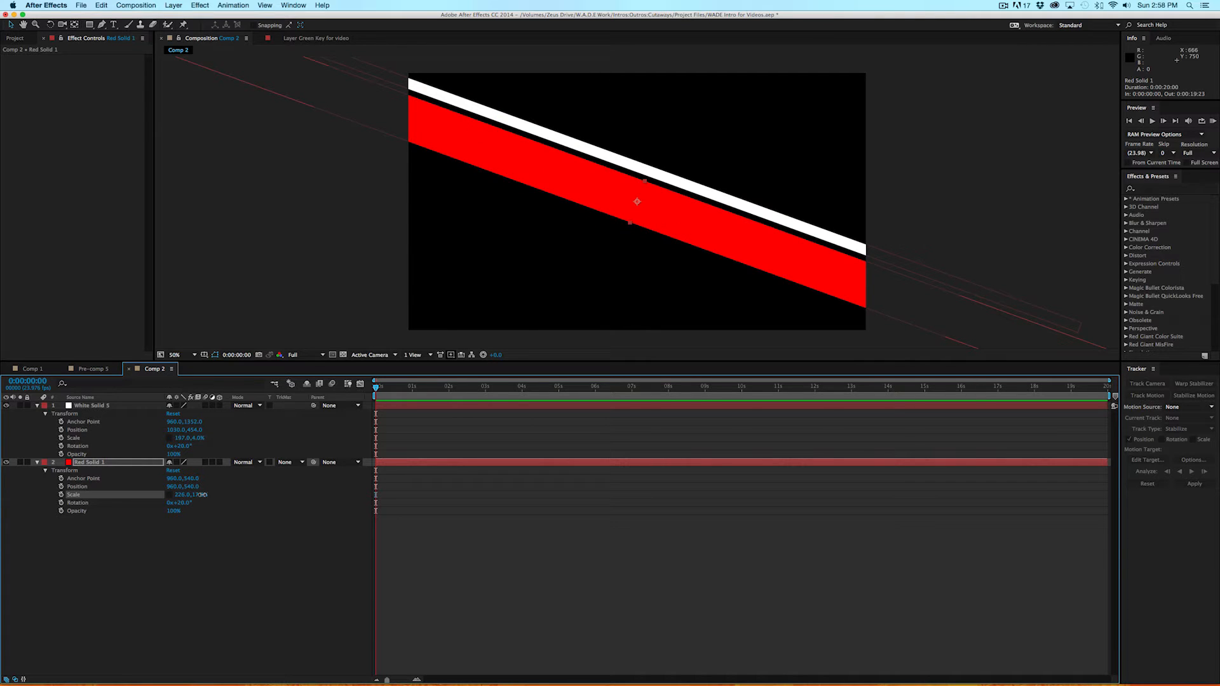
Duplicate the white bar, set the copy's vertical scale to 24%, and move it below the red bar to about 636, 1128.
left_click(102, 408)
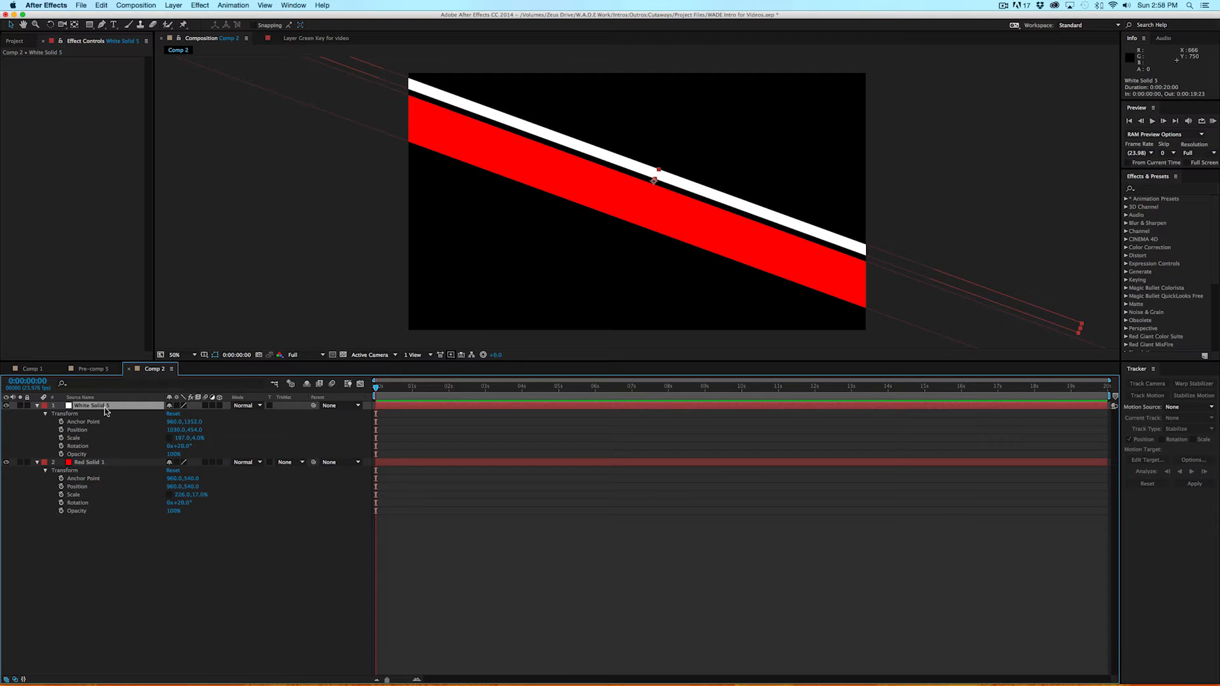
key("super+d")
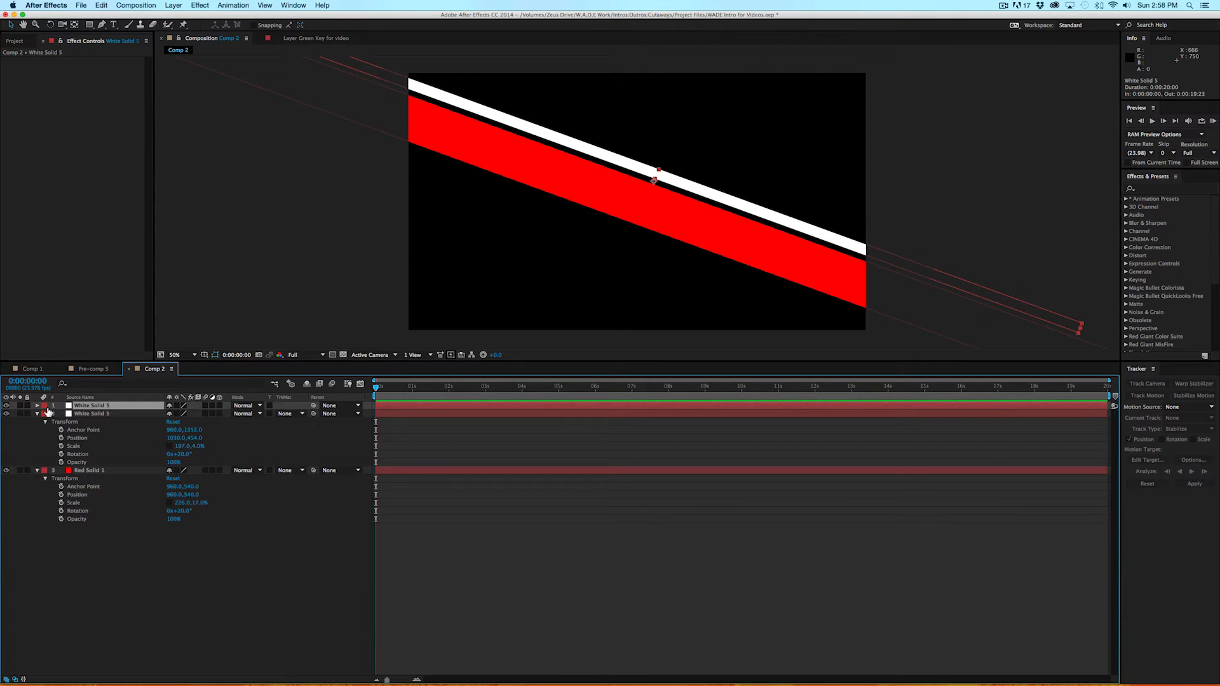
left_click(37, 406)
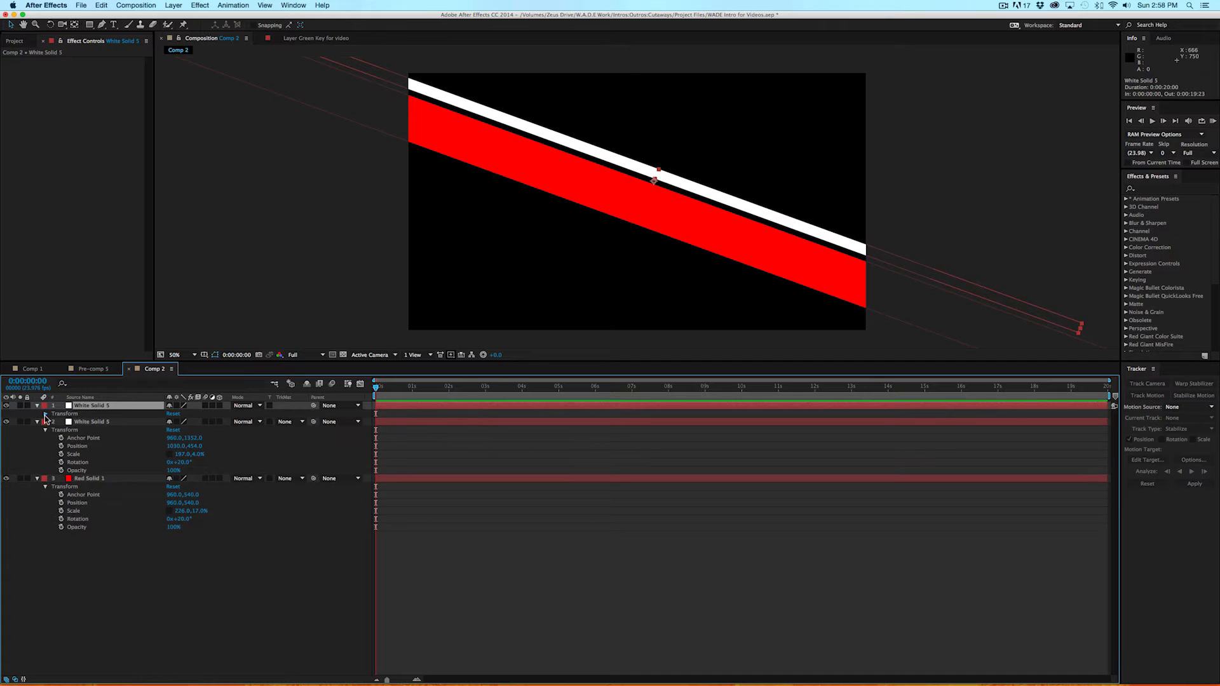
left_click(46, 414)
left_click_drag(199, 438, 209, 438)
left_click_drag(762, 180, 762, 181)
left_click_drag(731, 221, 666, 335)
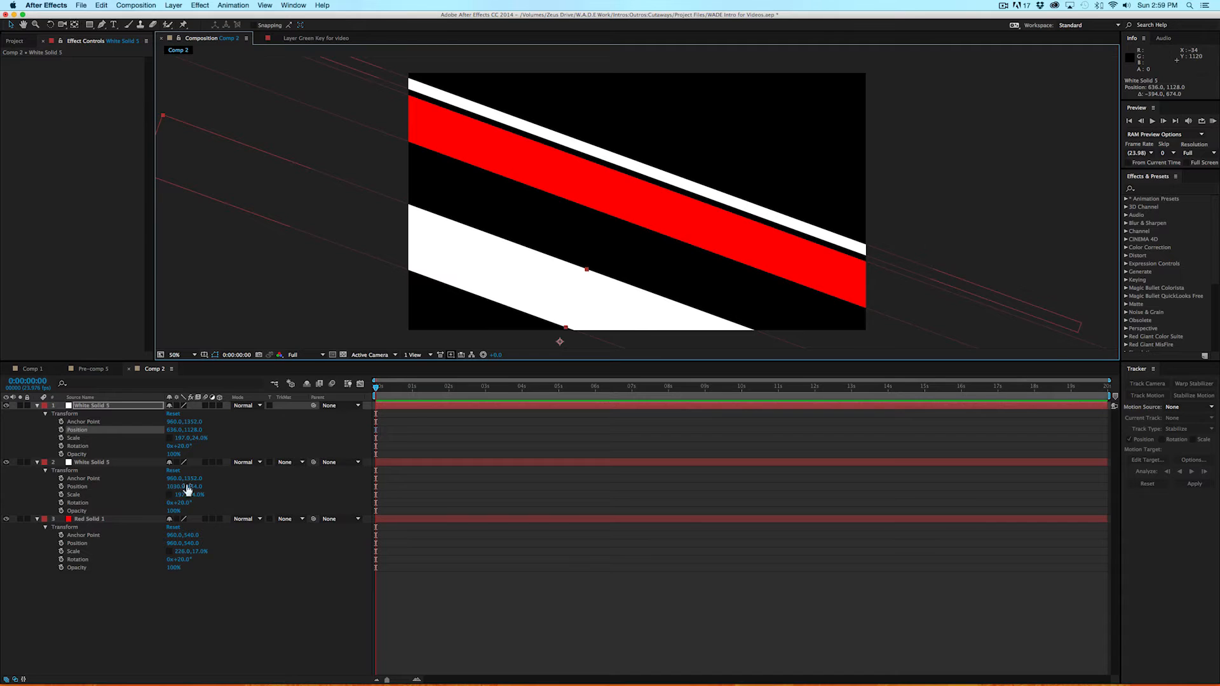
Duplicate the red bar, scale the copy to 276% × 37%, and move it above the thin white bar to about 1278, 178.
left_click(101, 519)
key("super+d")
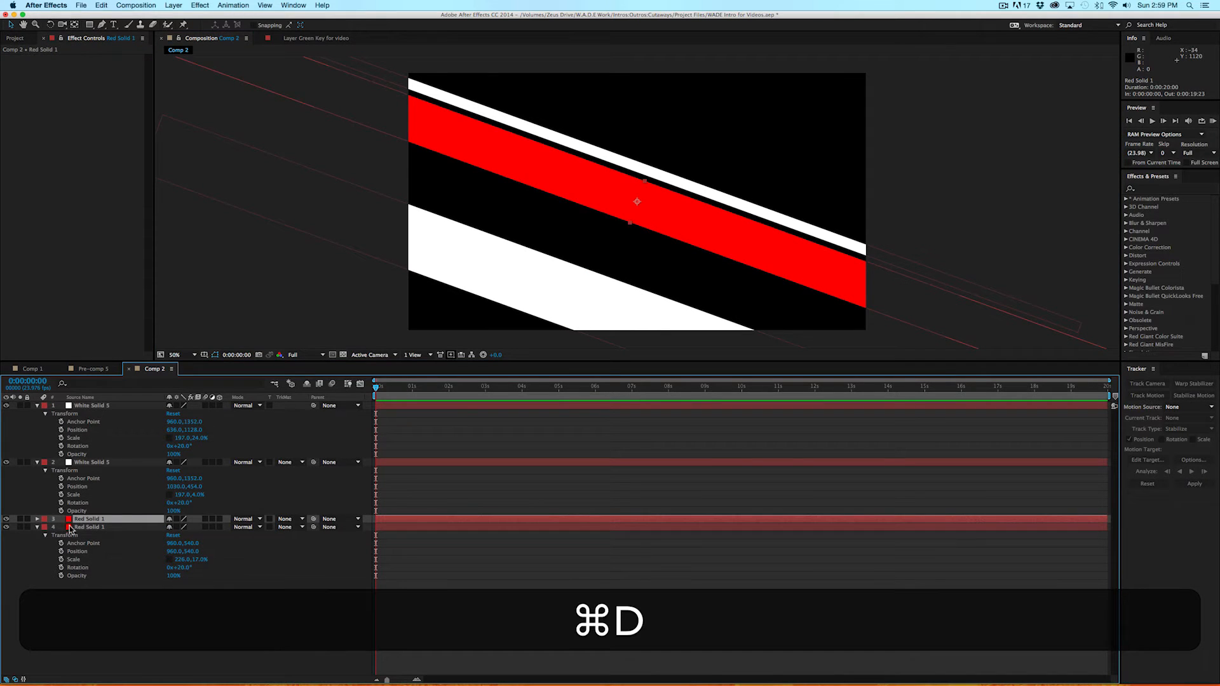
left_click(37, 519)
left_click(45, 527)
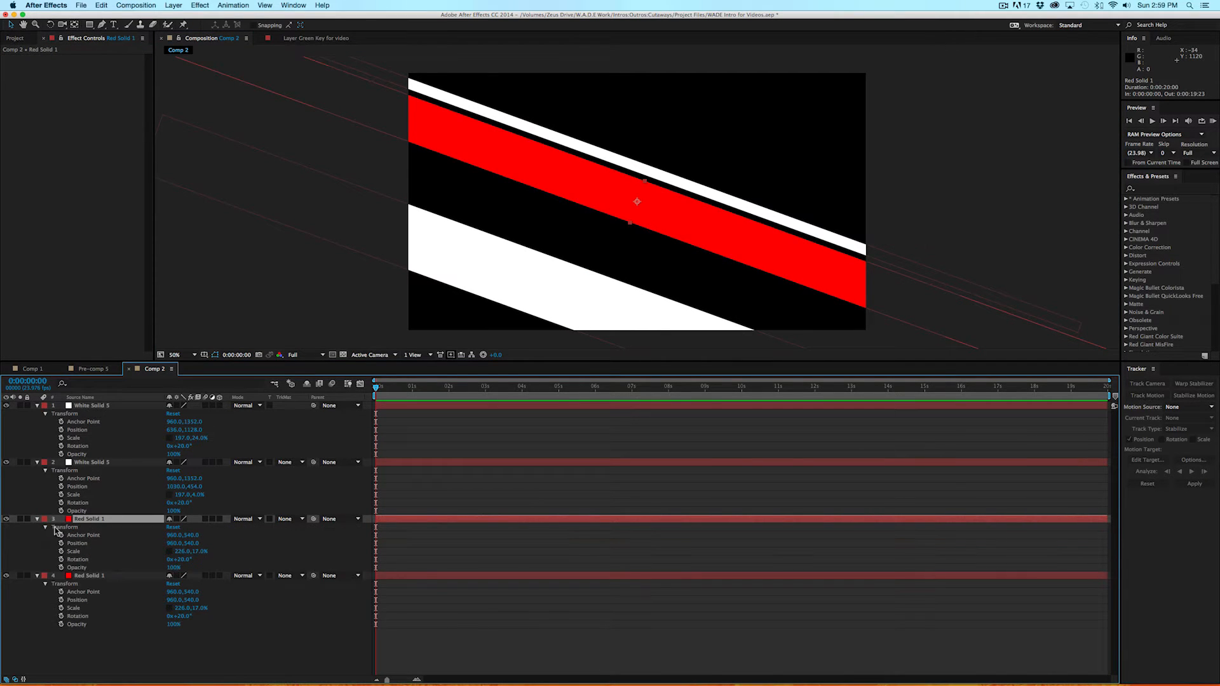
left_click(184, 551)
left_click_drag(184, 552, 205, 551)
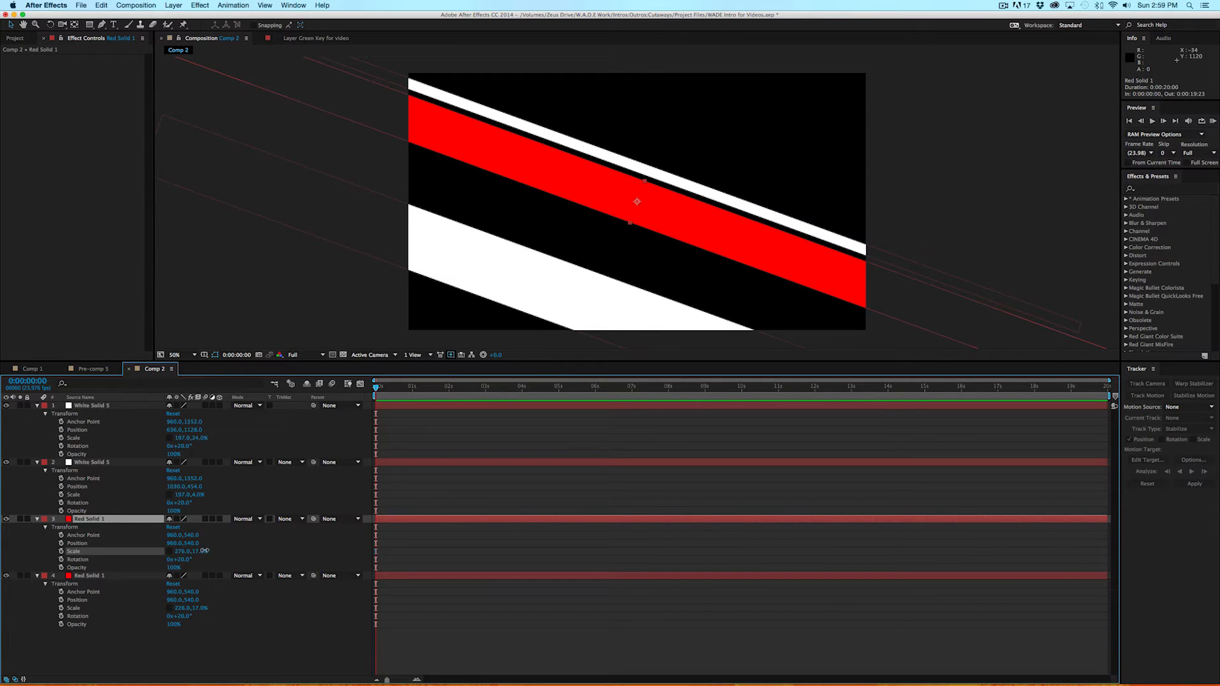
left_click_drag(204, 551, 206, 551)
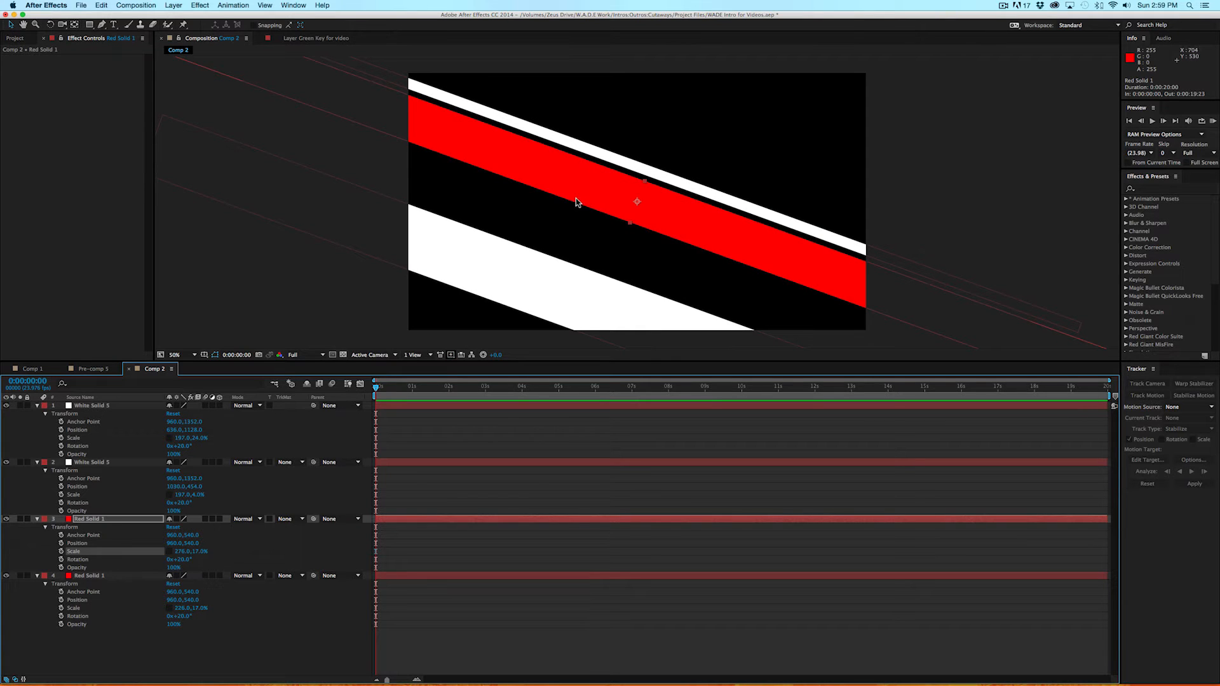
left_click_drag(580, 197, 671, 93)
left_click_drag(197, 551, 205, 551)
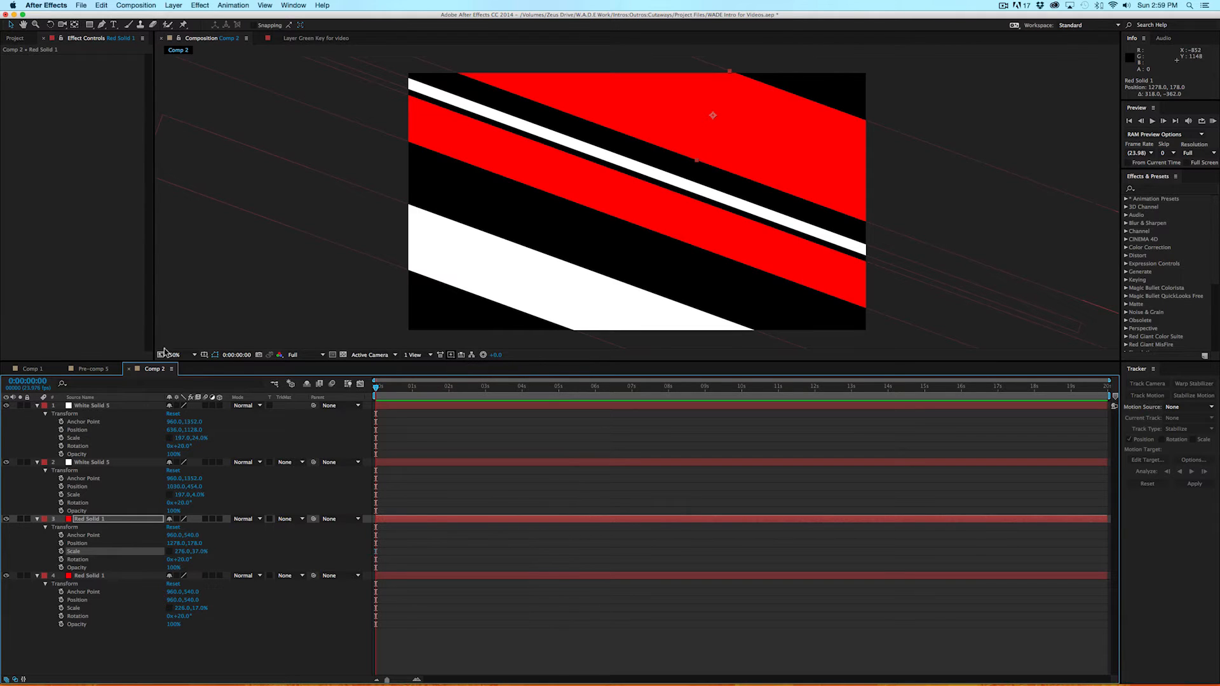
Collapse the properties of all four solid layers in the timeline.
left_click(37, 410)
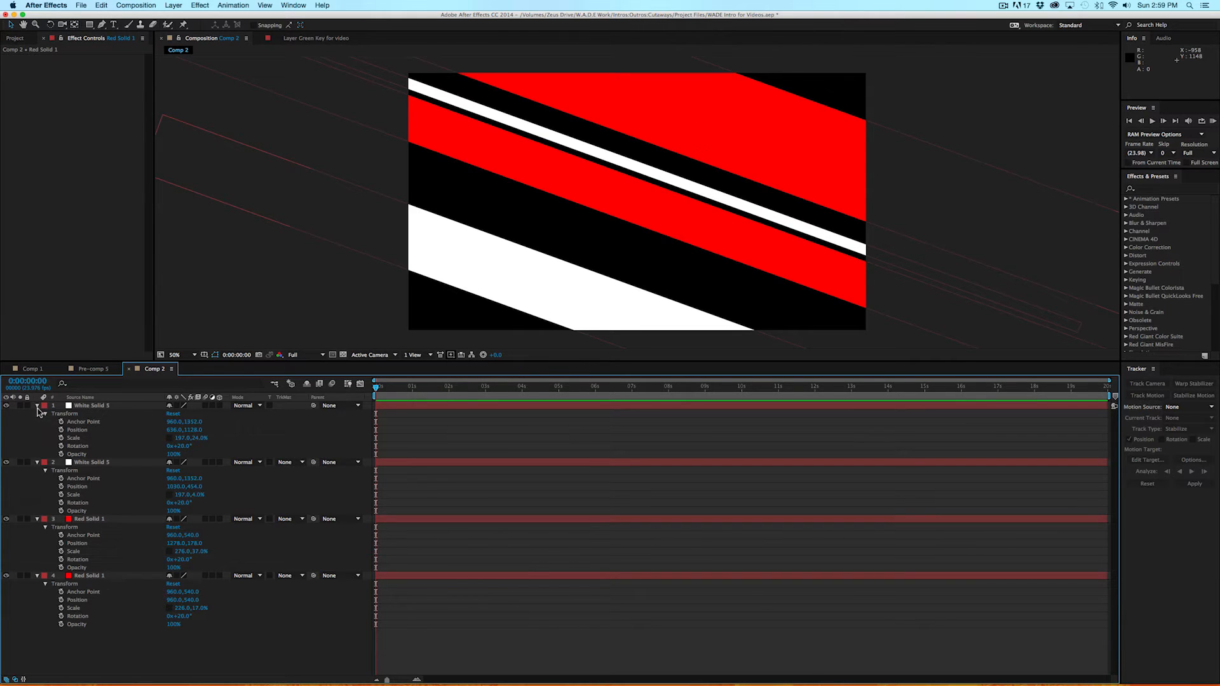
left_click(37, 405)
left_click(37, 414)
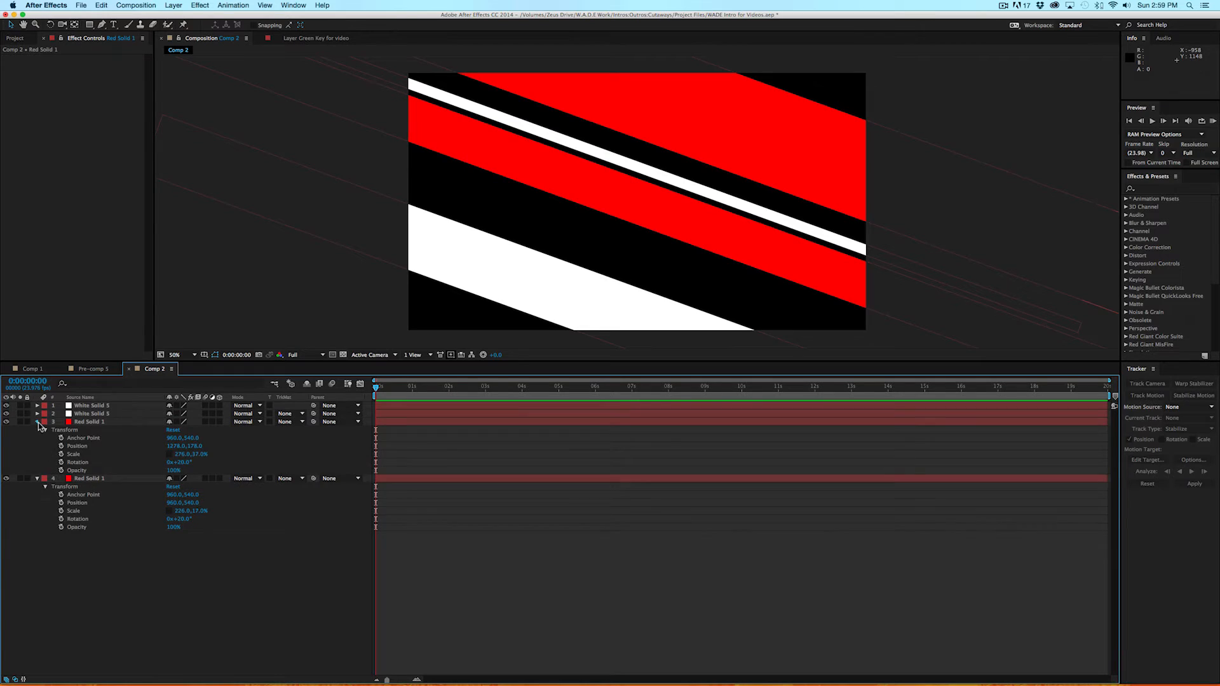
left_click(38, 422)
left_click(37, 430)
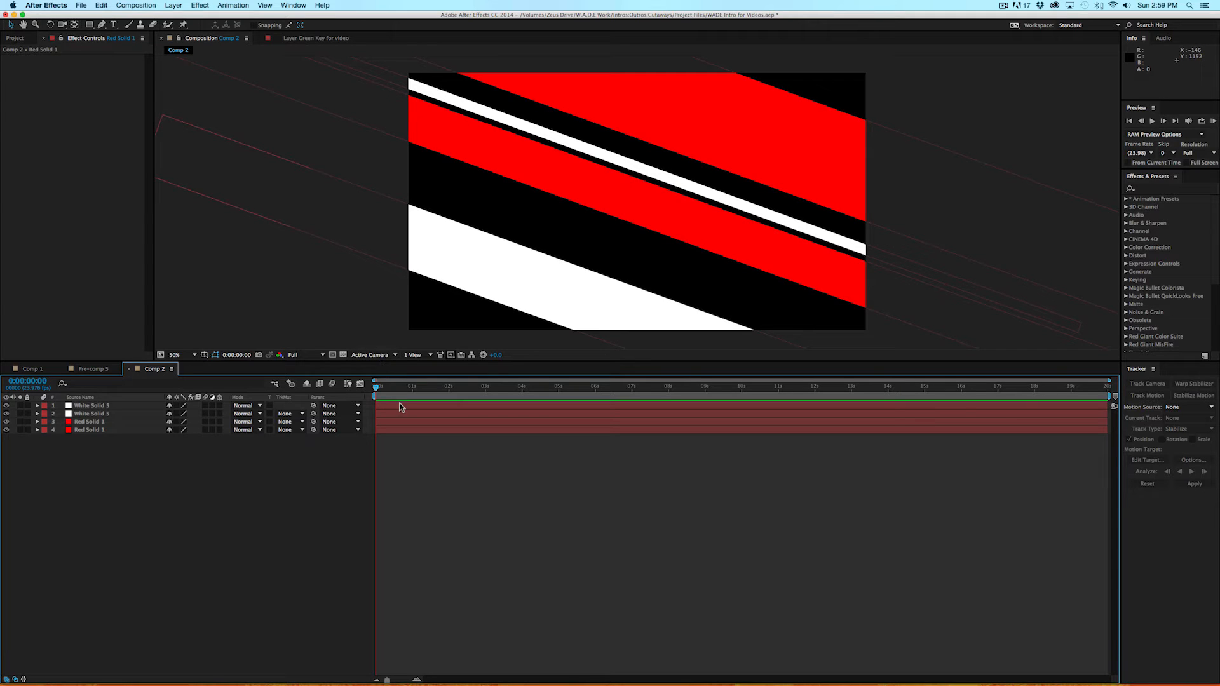
left_click_drag(612, 462, 572, 408)
Hide both white solids and the original red bar, leaving only the thick upper red bar shown.
left_click(6, 406)
left_click(6, 414)
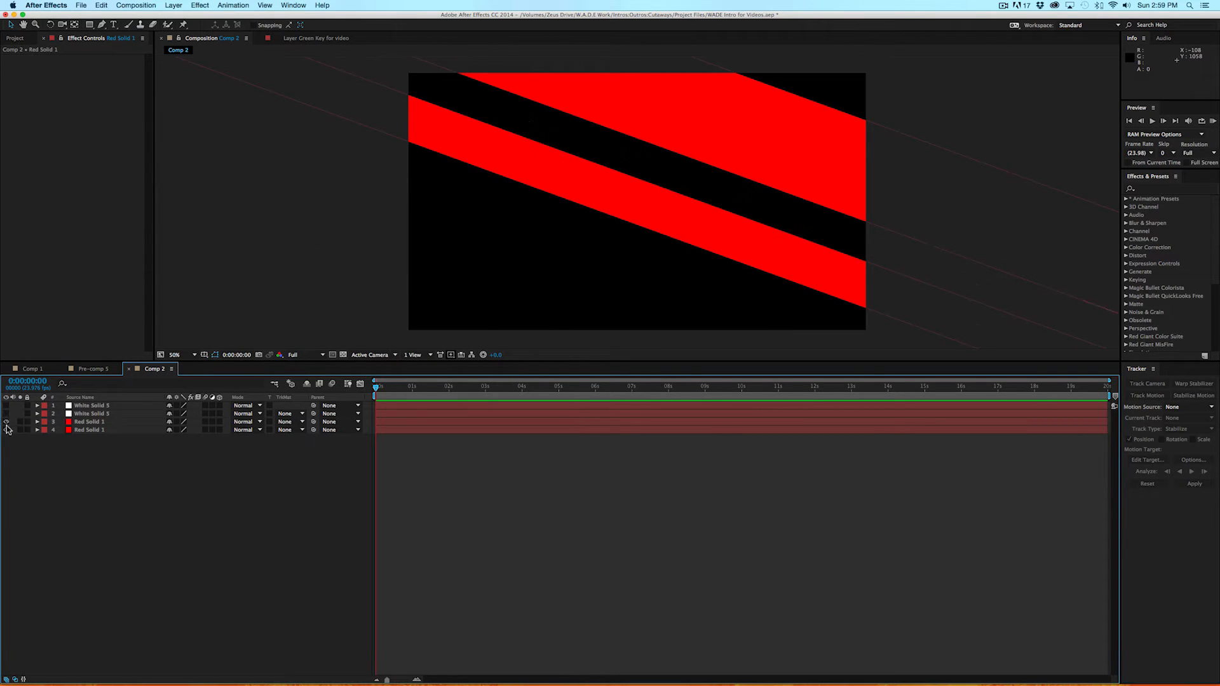
left_click(6, 422)
left_click(6, 422)
left_click(6, 429)
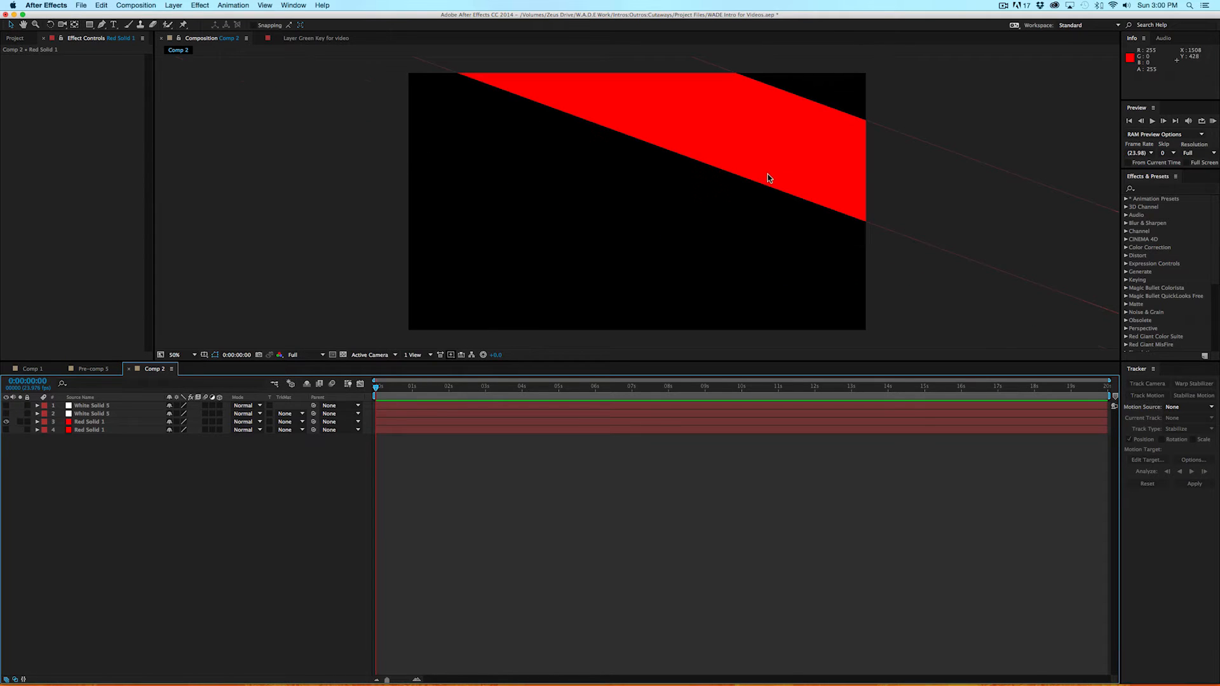
Enable Position and Scale keyframes on the thick red bar at 0 seconds and move it beyond the frame's upper-right corner, to about 1690, −302.
left_click(732, 171)
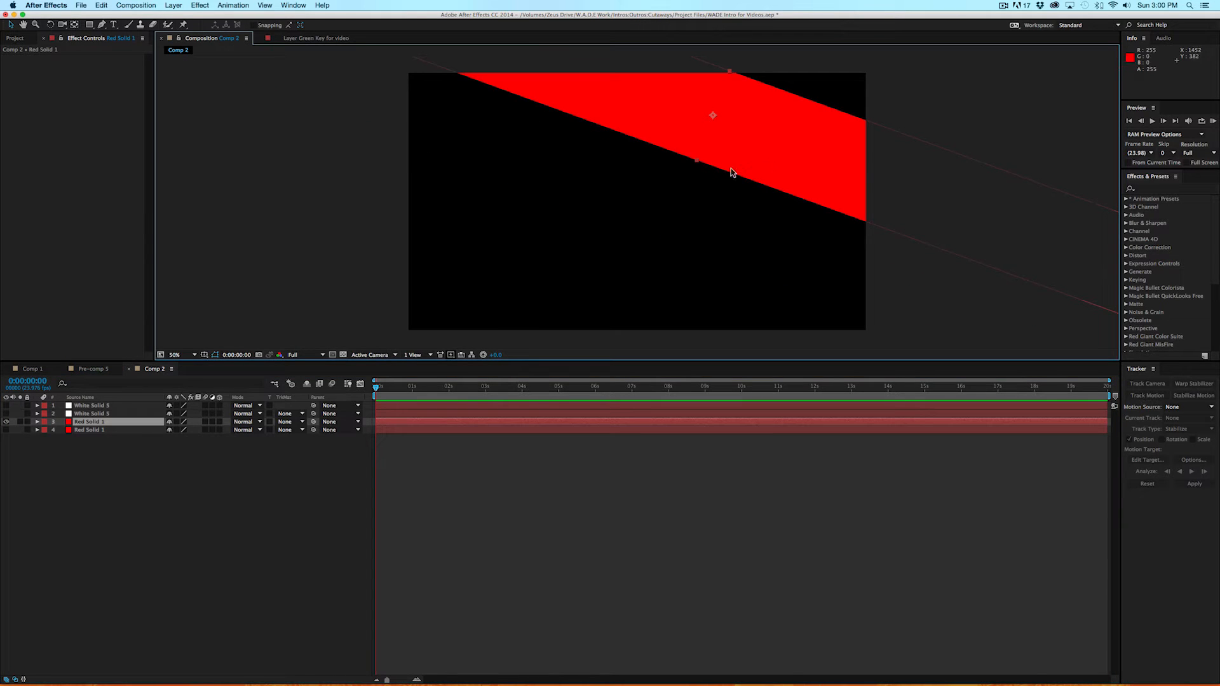
left_click(35, 424)
left_click(36, 422)
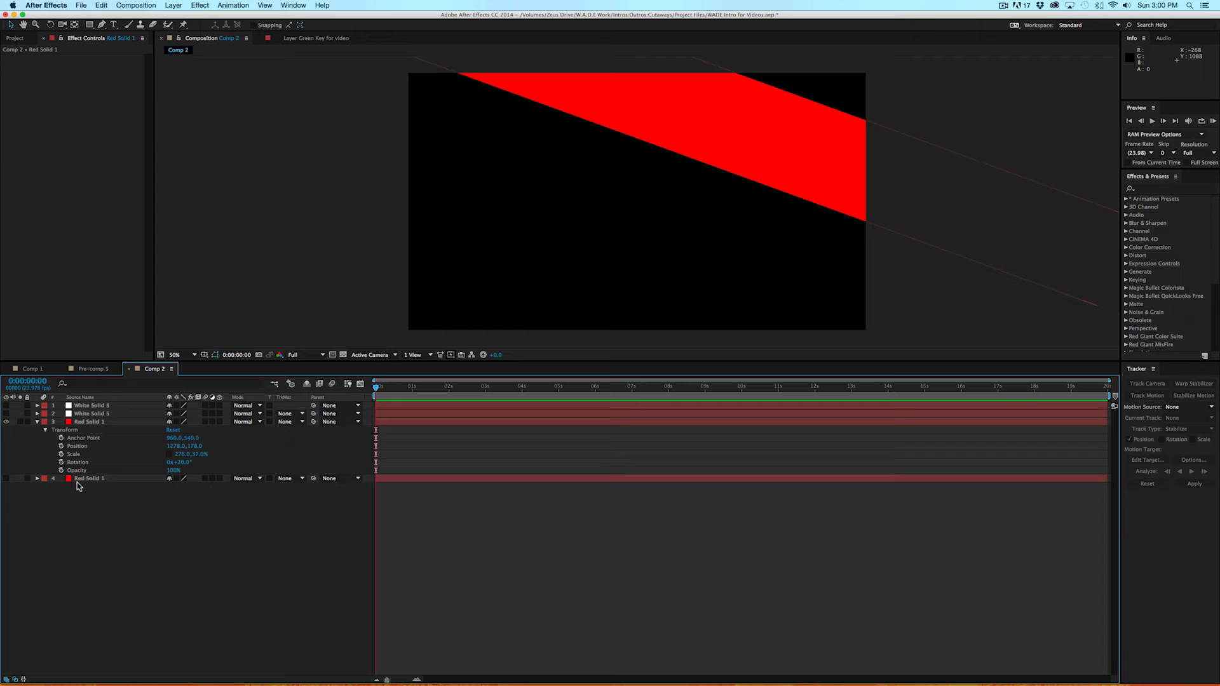
left_click(61, 446)
left_click(61, 454)
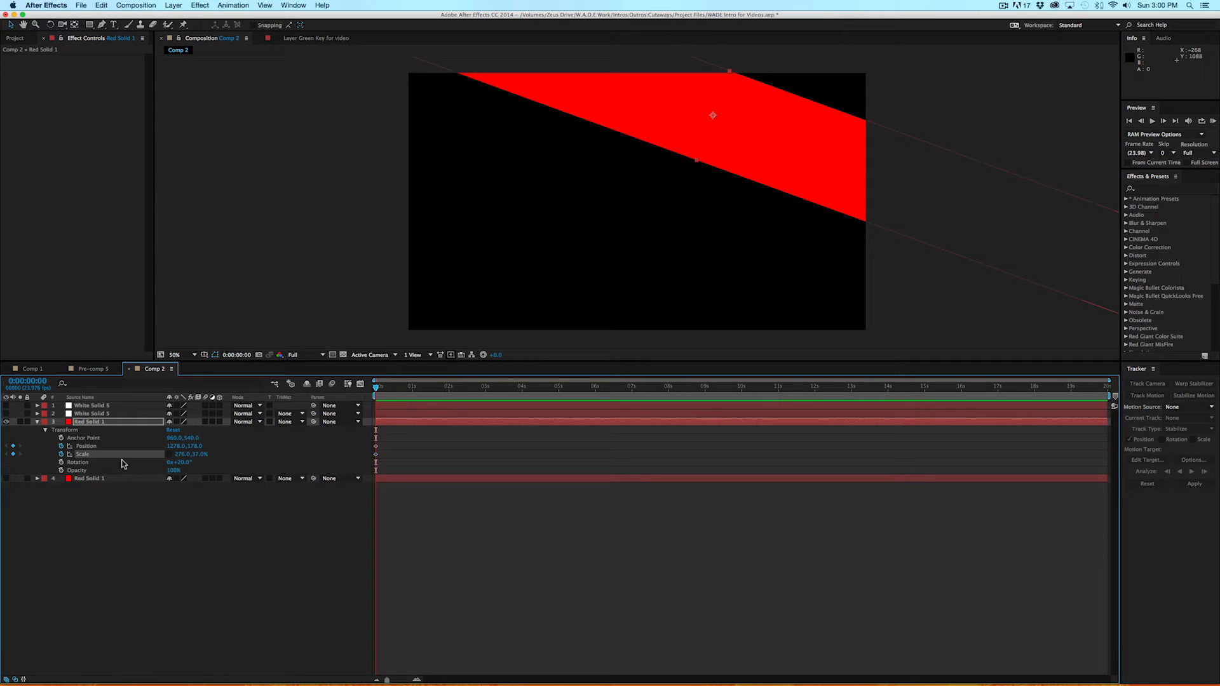
left_click_drag(790, 153, 900, 70)
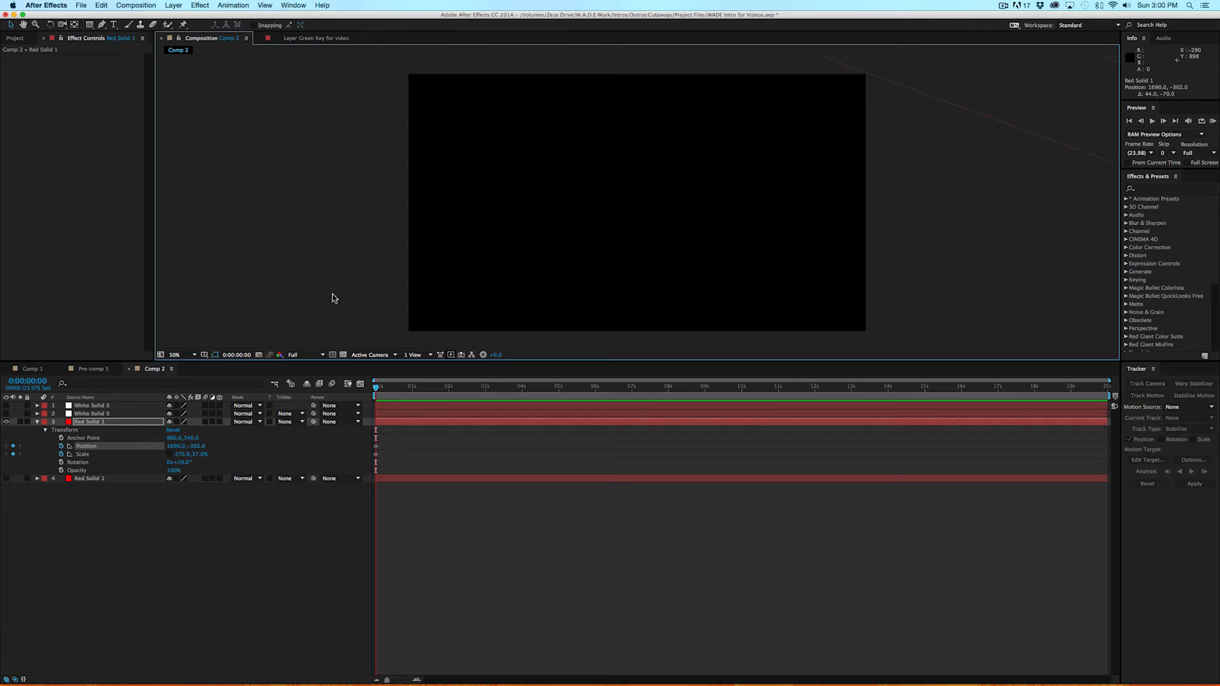
left_click(377, 390)
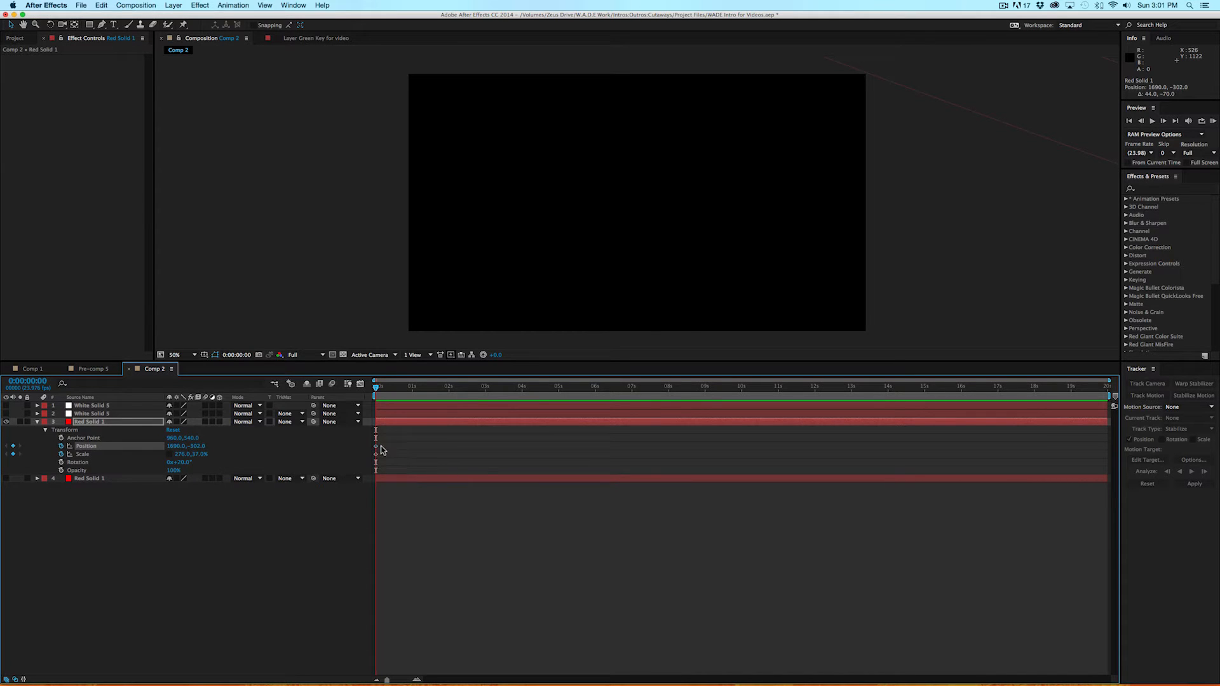
At 1 second, keyframe the thick red bar back inside the frame at about 1036, 308 with a reduced vertical scale.
mouse_move(390, 387)
left_mouse_down()
mouse_move(450, 386)
mouse_move(413, 385)
left_mouse_up()
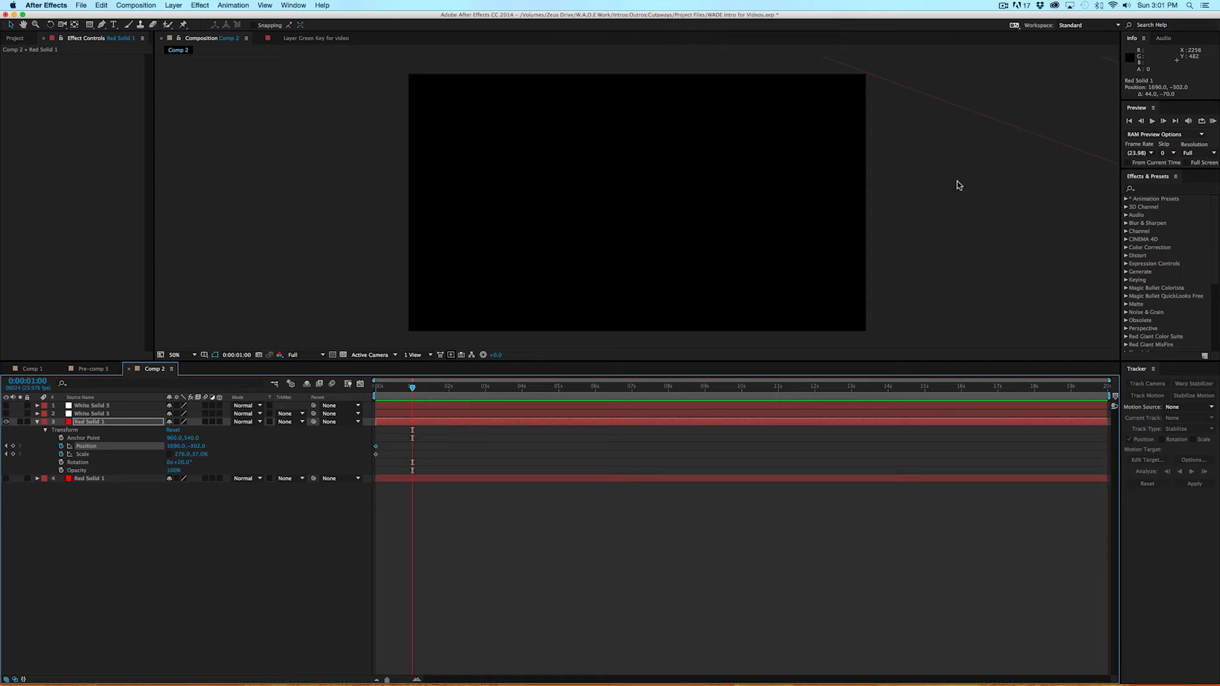
left_click_drag(1001, 96, 843, 236)
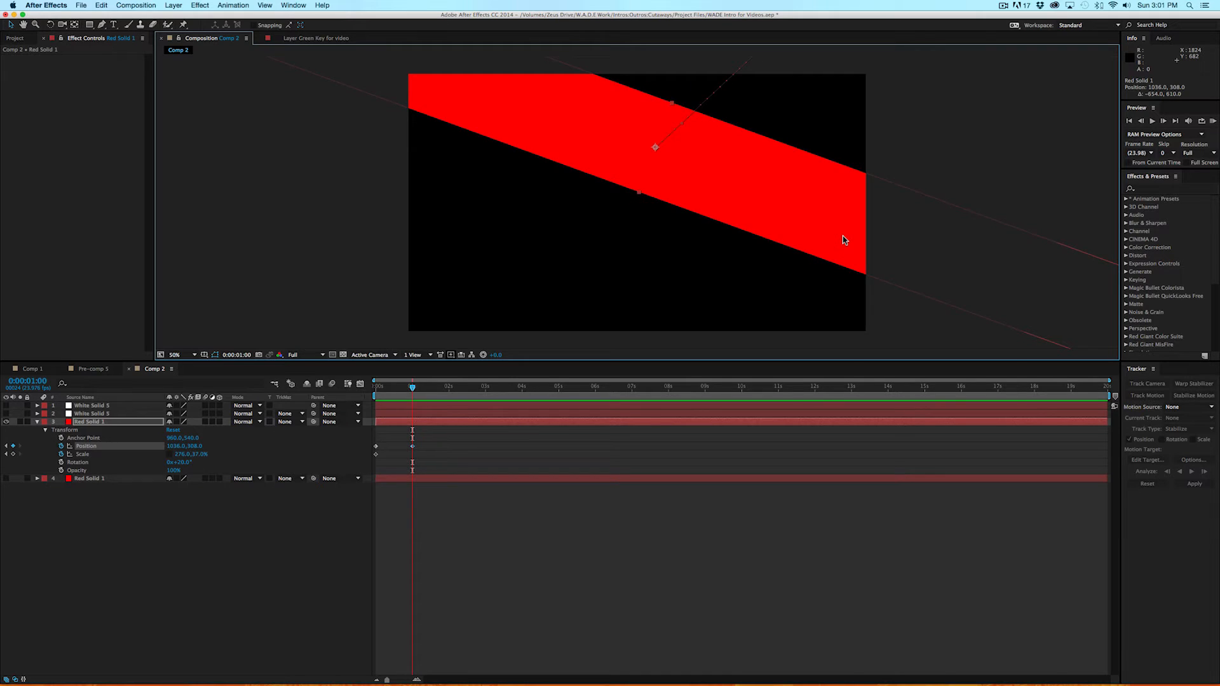
key("/")
scroll(842, 235, "down", 2)
scroll(842, 235, "up", 1)
left_click_drag(197, 455, 191, 455)
Return to the first frame and preview the red bar's slide-in animation.
left_click_drag(413, 385, 356, 389)
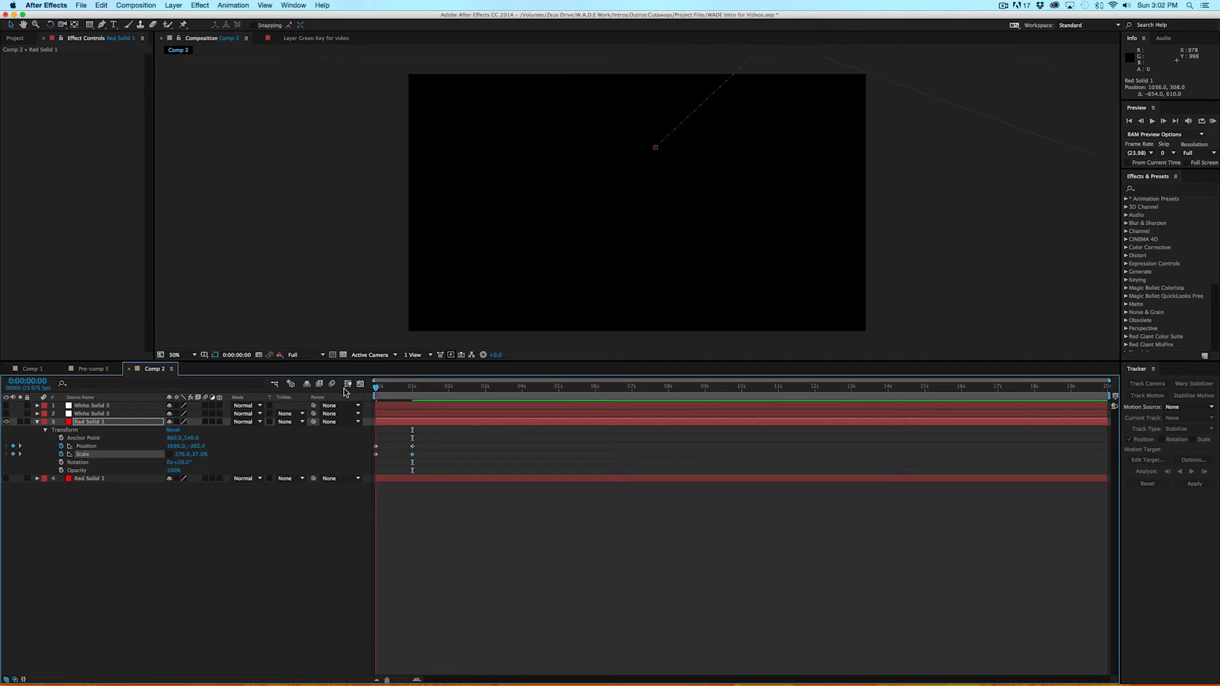
key("space")
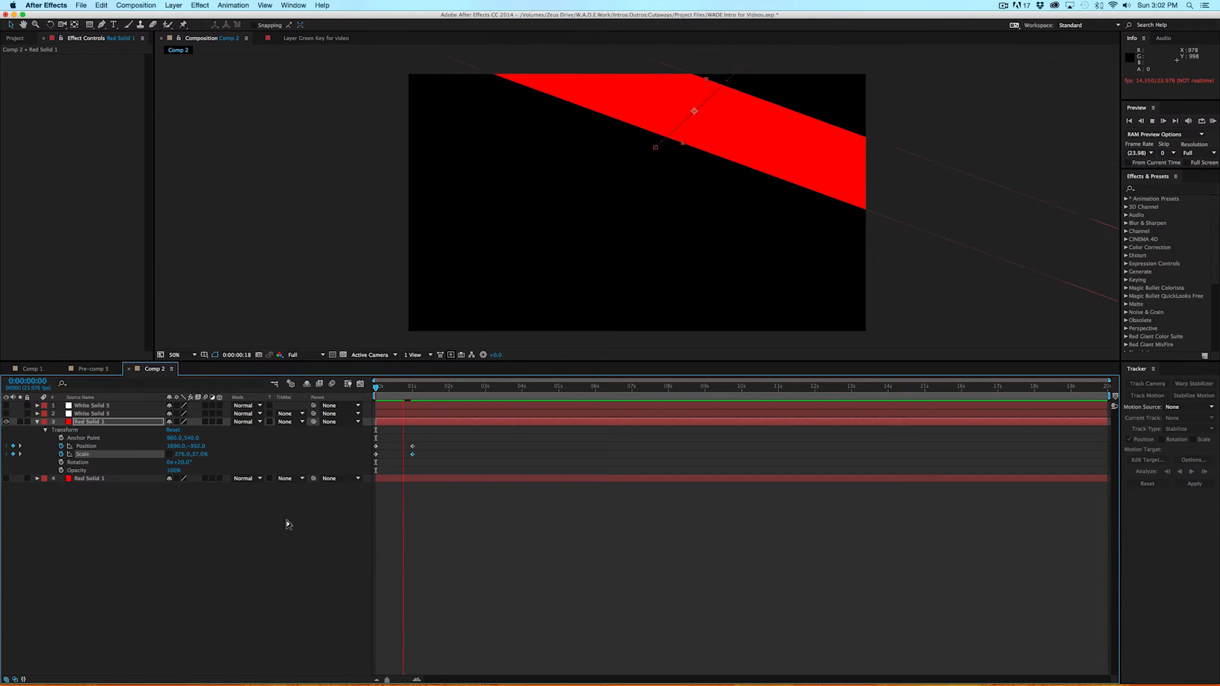
At 1 second, move the thick red bar down to the frame's lower-left area, to about 512, 832.
key("space")
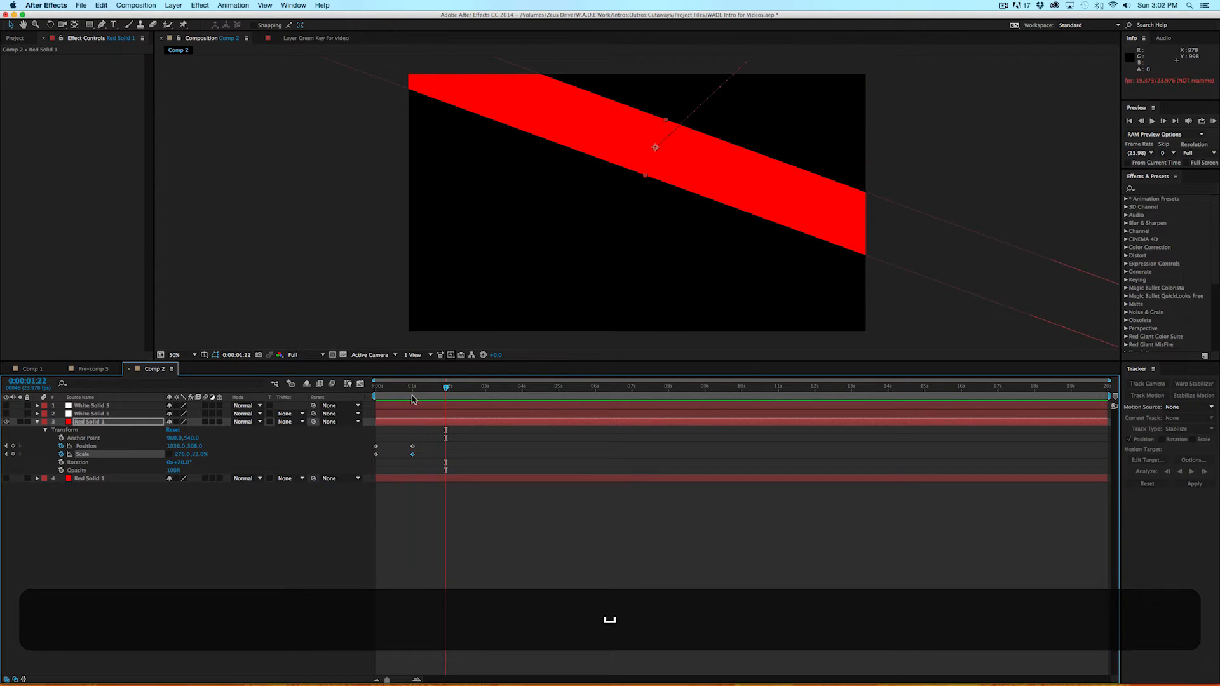
left_click_drag(382, 391, 410, 389)
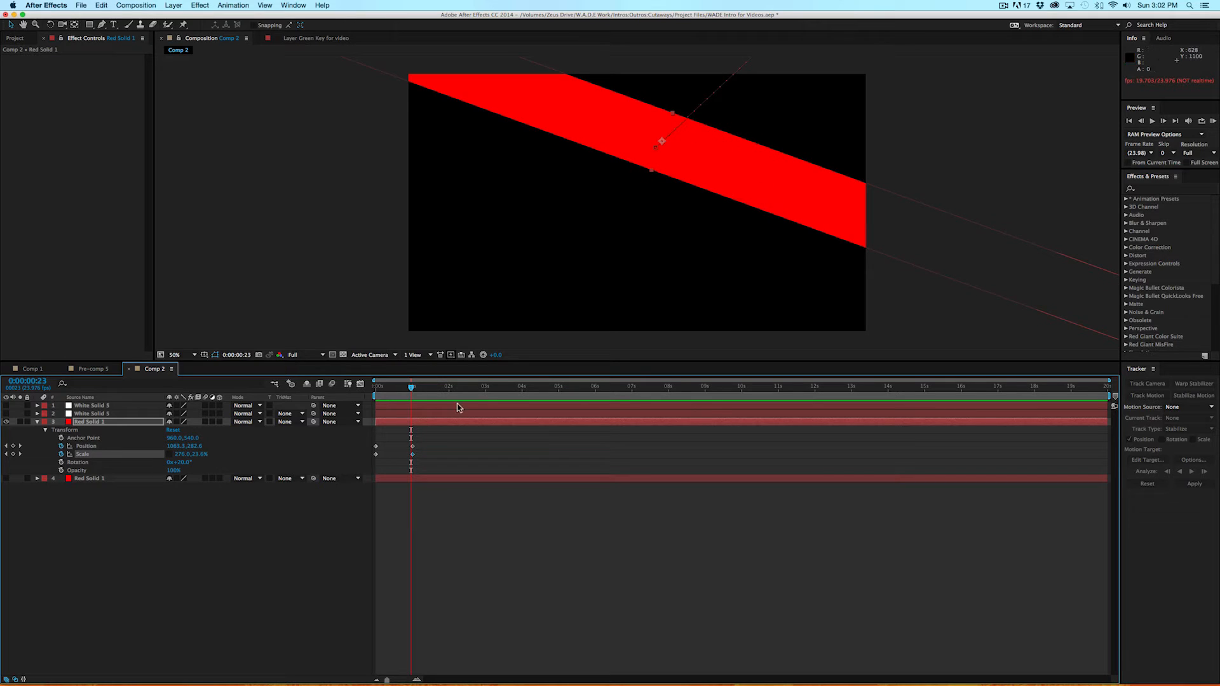
left_click_drag(411, 386, 413, 387)
left_click_drag(790, 208, 670, 328)
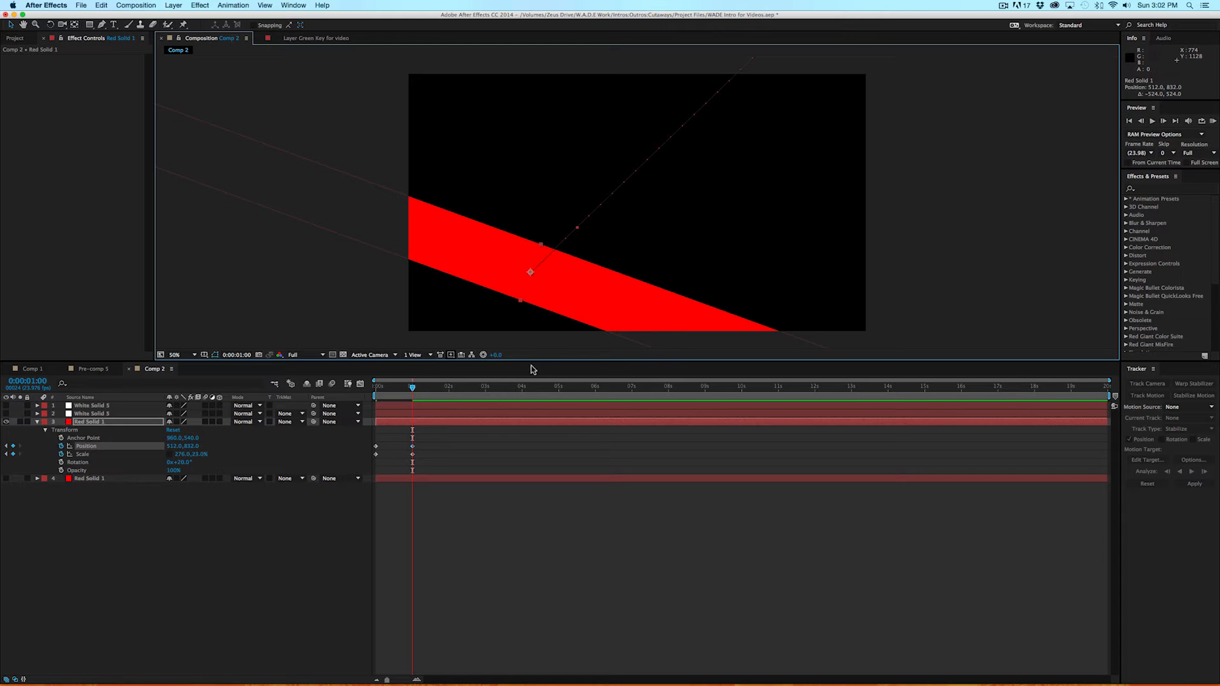
At 2 seconds, keyframe the thick red bar back beyond the frame's upper-right corner, to about 1662, −252.
left_click_drag(413, 389, 450, 388)
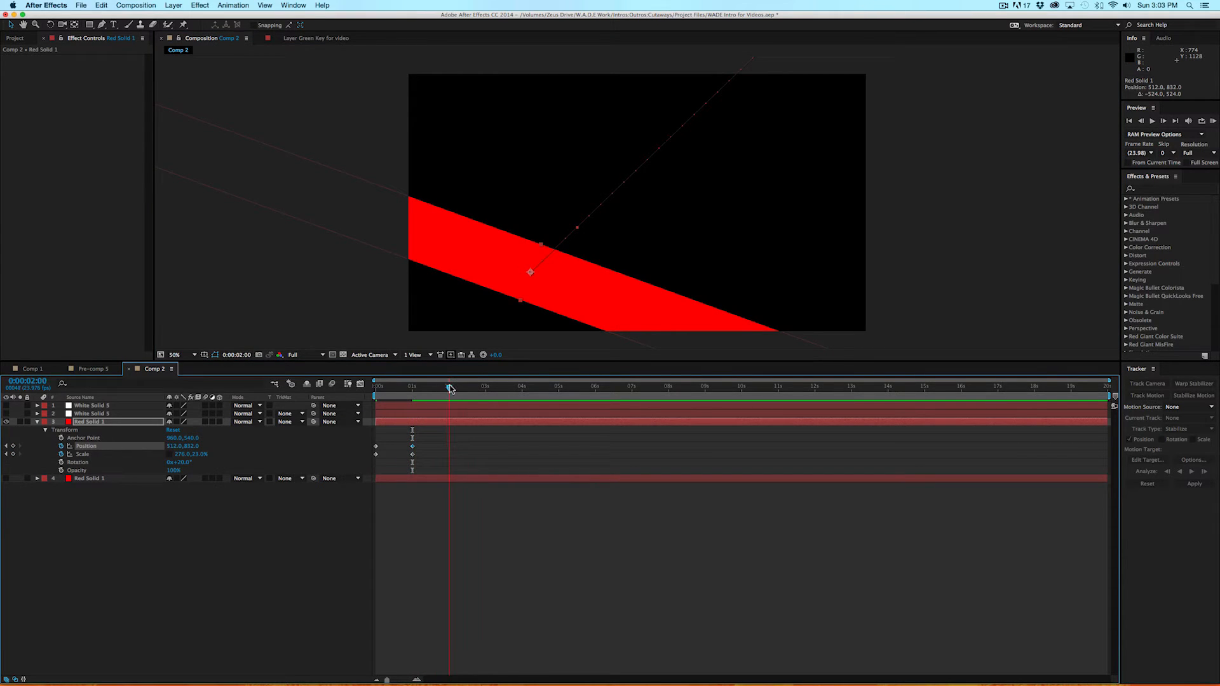
left_click_drag(609, 288, 920, 3)
key("shift")
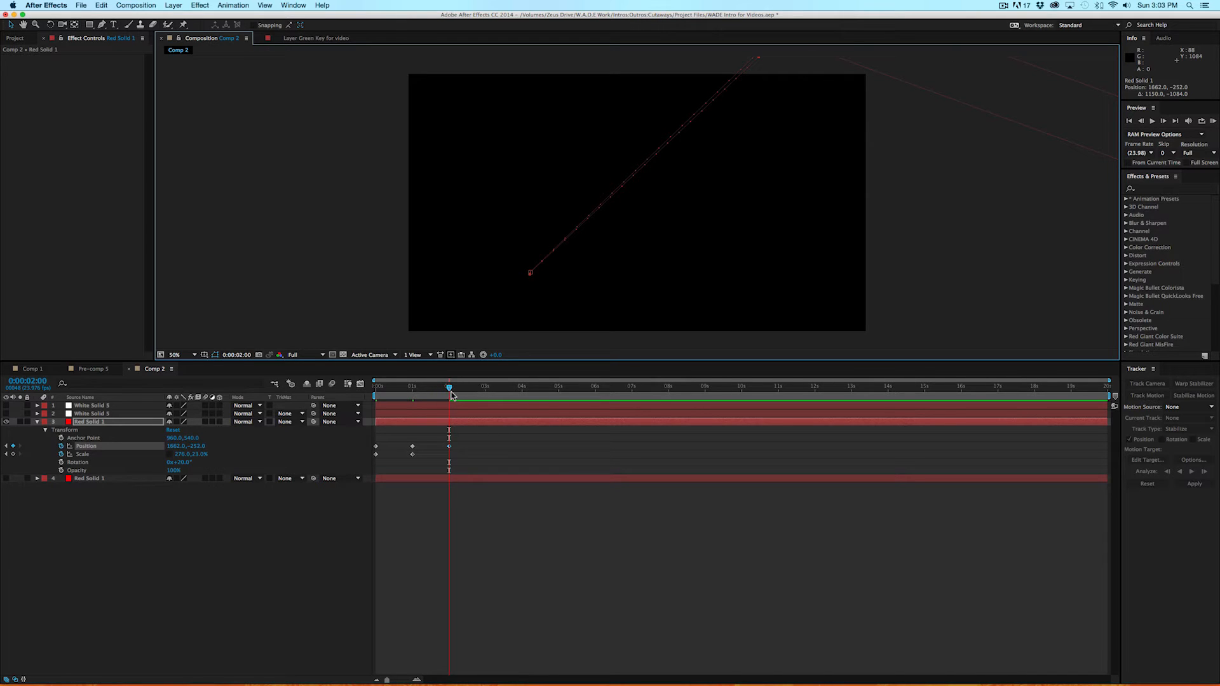
Reduce the thick red bar's vertical scale to about 10% and place that Scale keyframe at 2 seconds.
left_click_drag(449, 389, 429, 391)
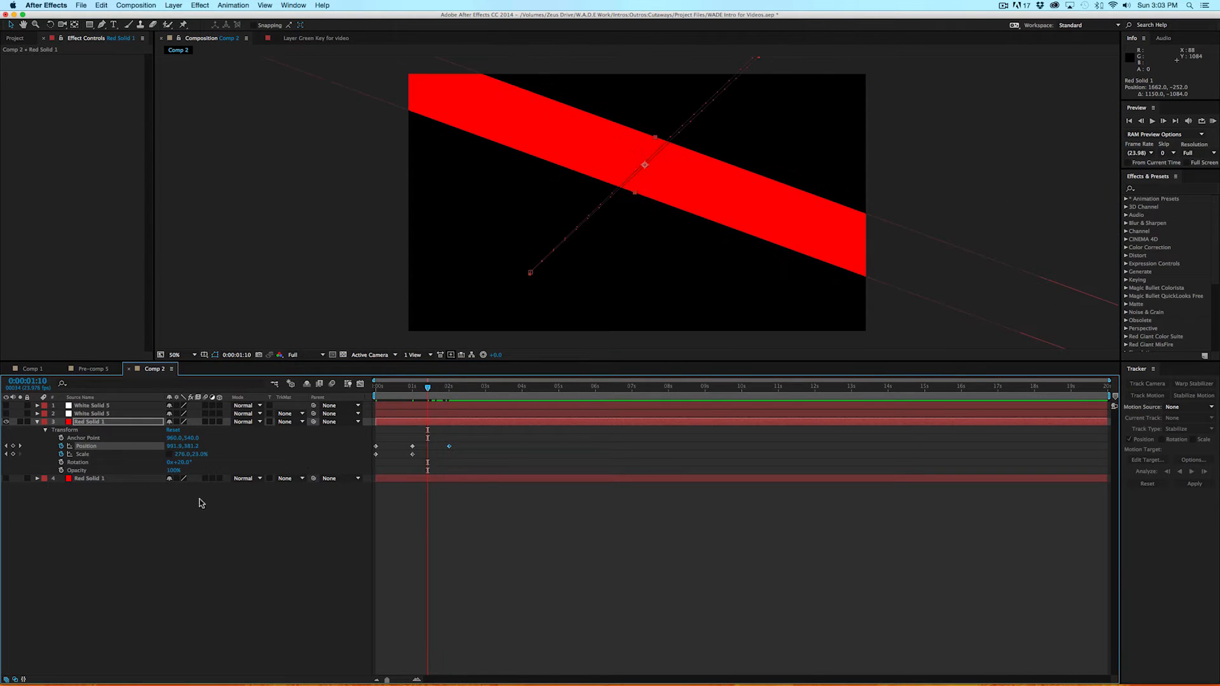
left_click_drag(195, 454, 191, 455)
left_click_drag(427, 455, 448, 455)
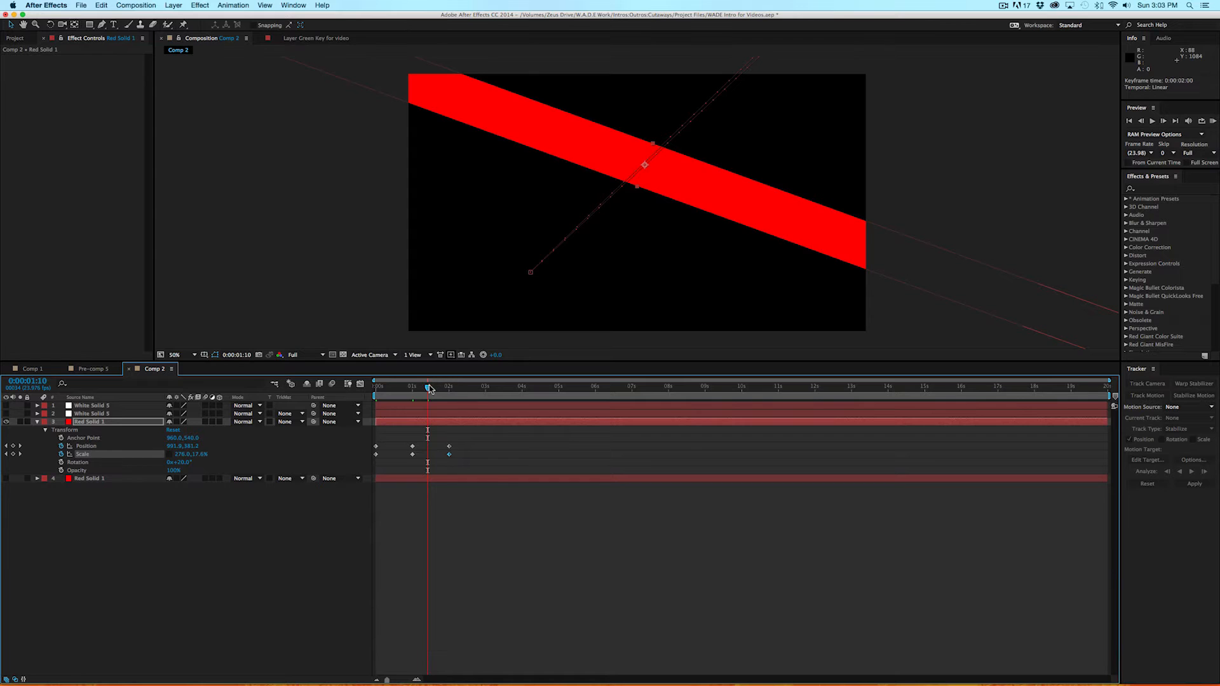
Preview the red bar's slide-in and slide-out animation repeatedly from the first frame.
left_click_drag(428, 385, 375, 385)
key("space")
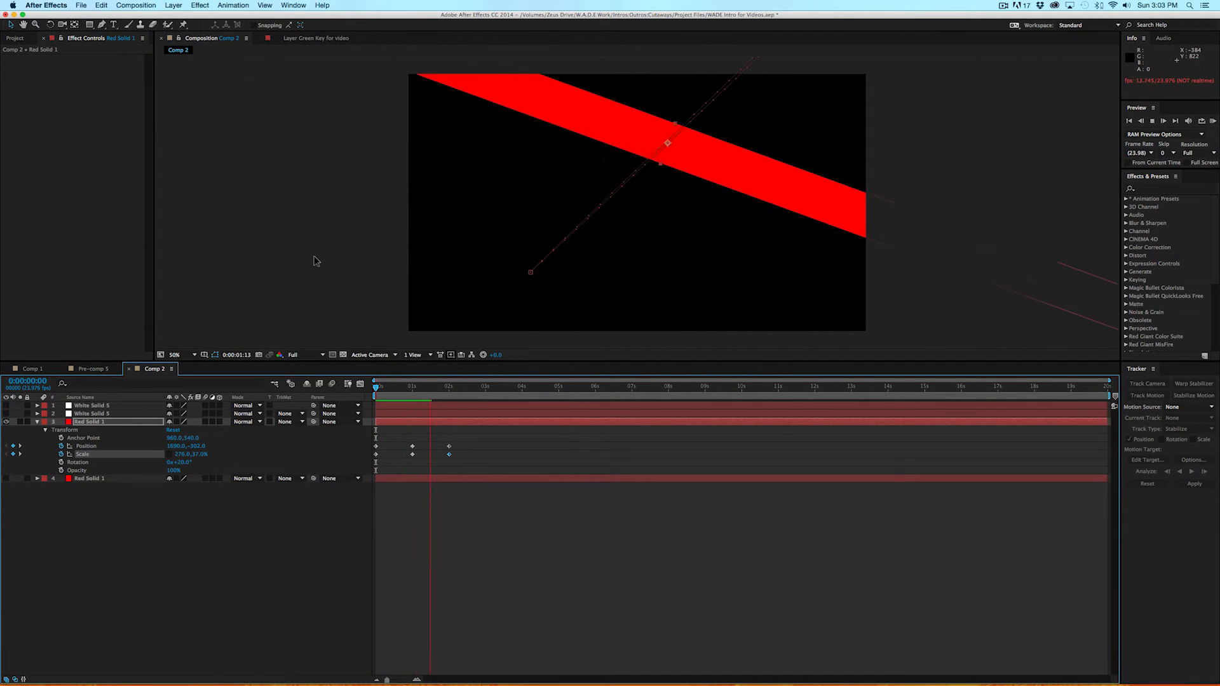
key("space")
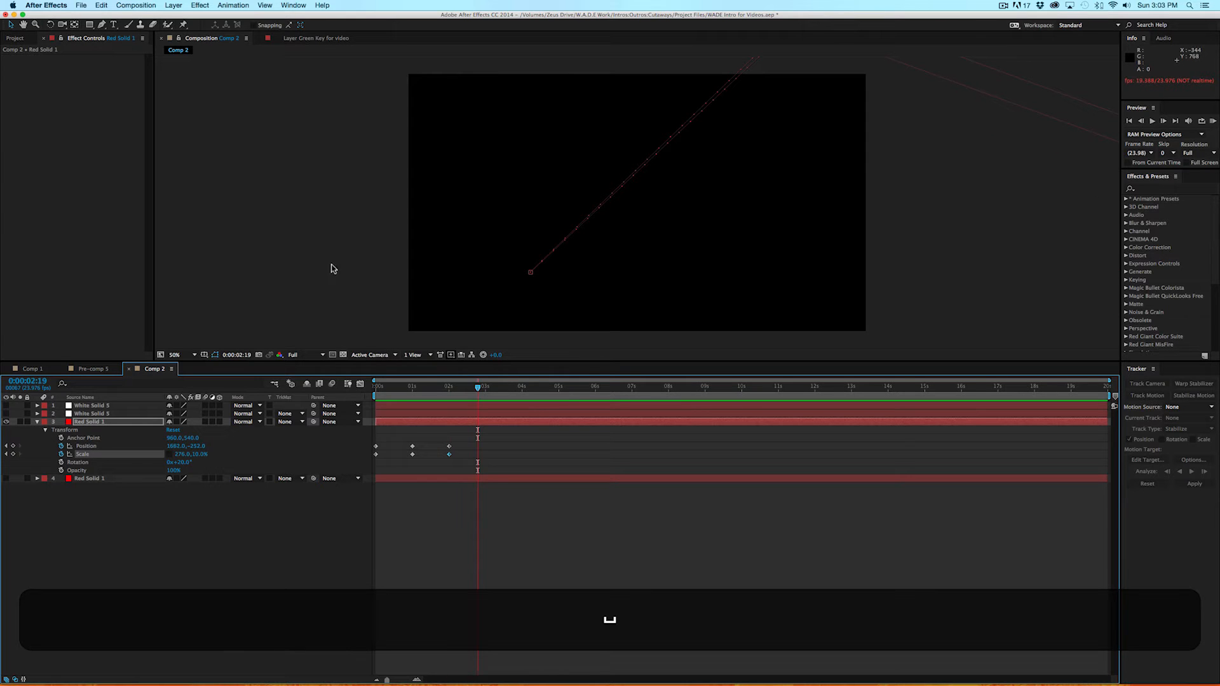
left_click_drag(385, 388, 330, 385)
key("space")
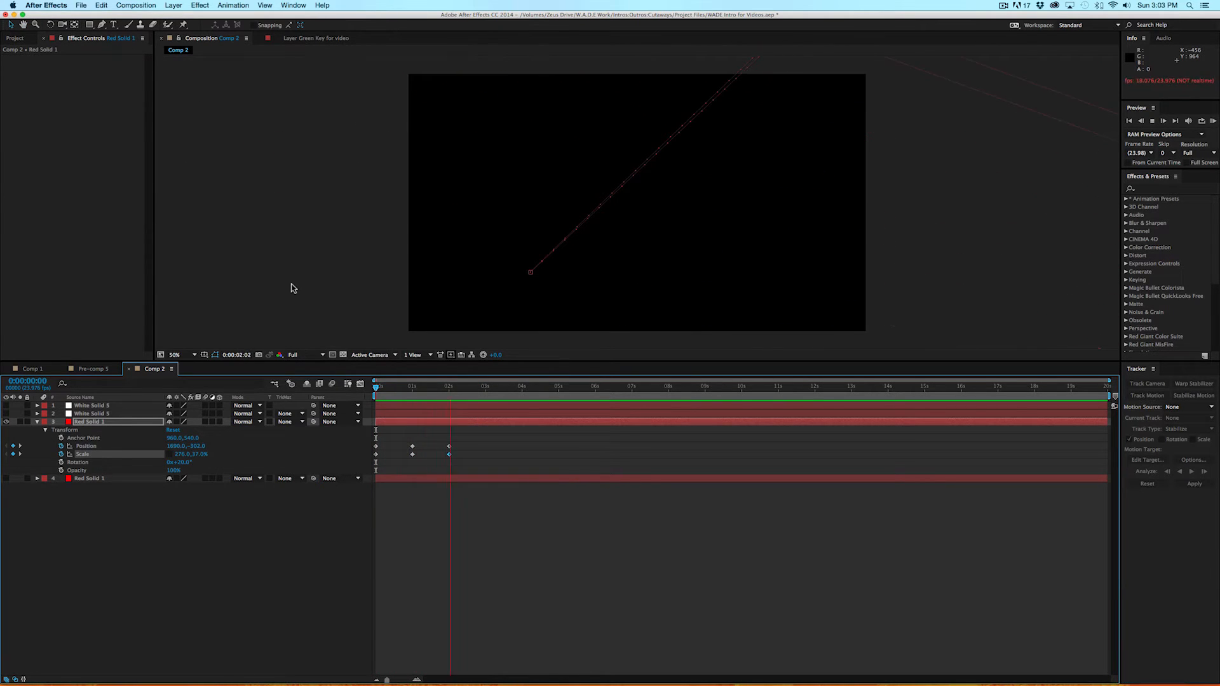
key("space")
key("space")
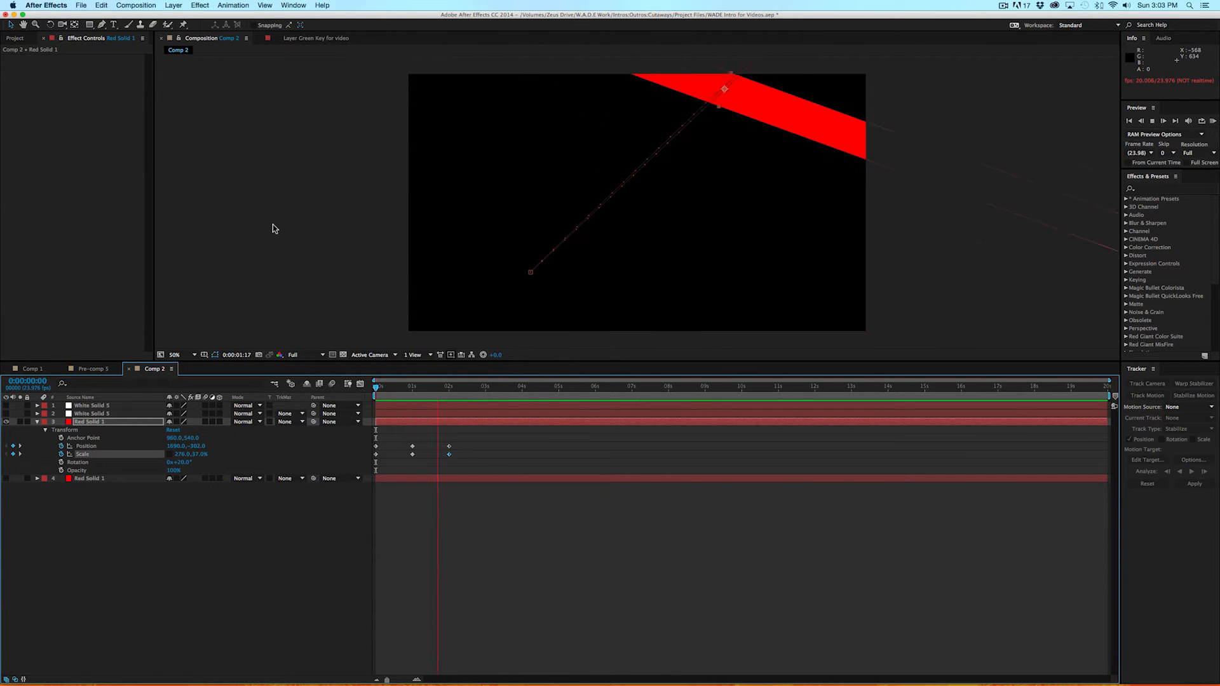
key("space")
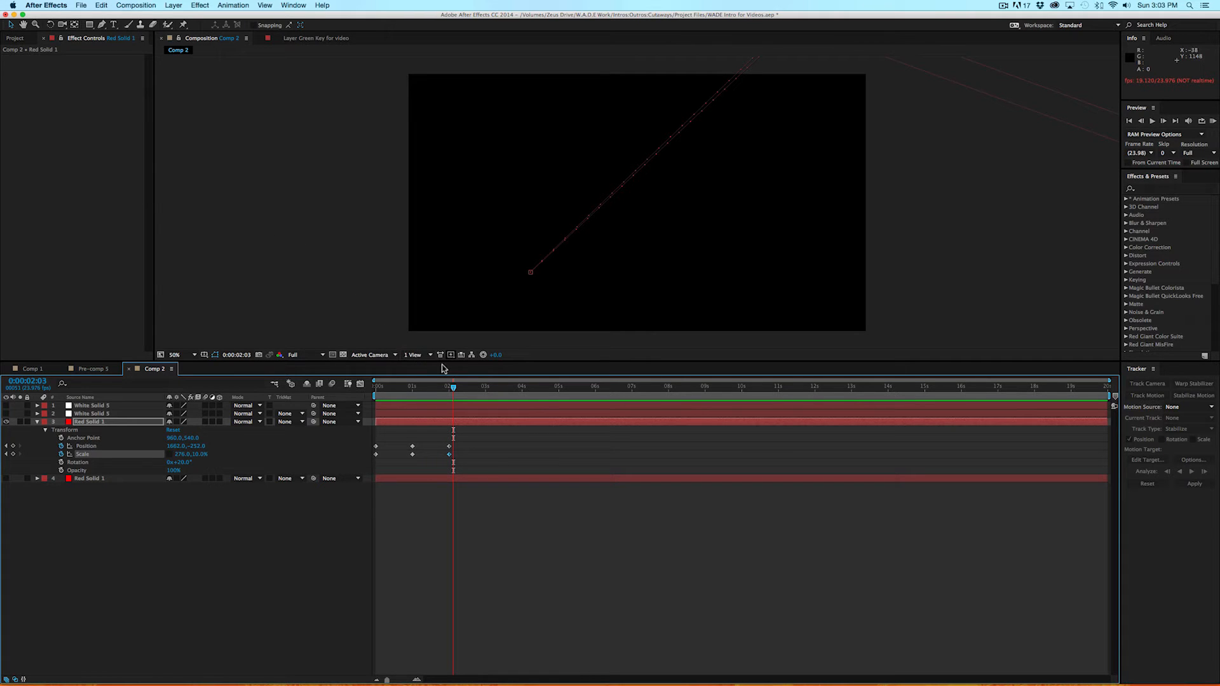
Show the thick lower white bar alongside the animated red bar, keeping the thin white bar hidden.
mouse_move(441, 388)
left_mouse_down()
mouse_move(374, 388)
mouse_move(435, 388)
mouse_move(418, 388)
left_mouse_up()
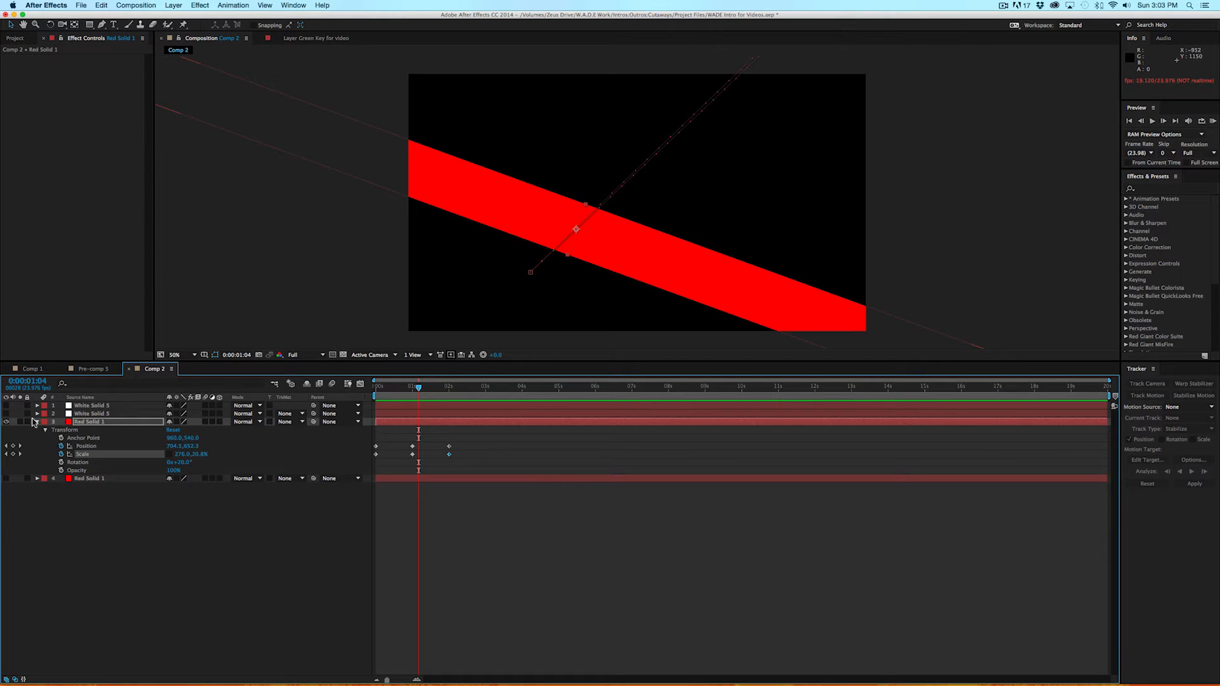
left_click(8, 414)
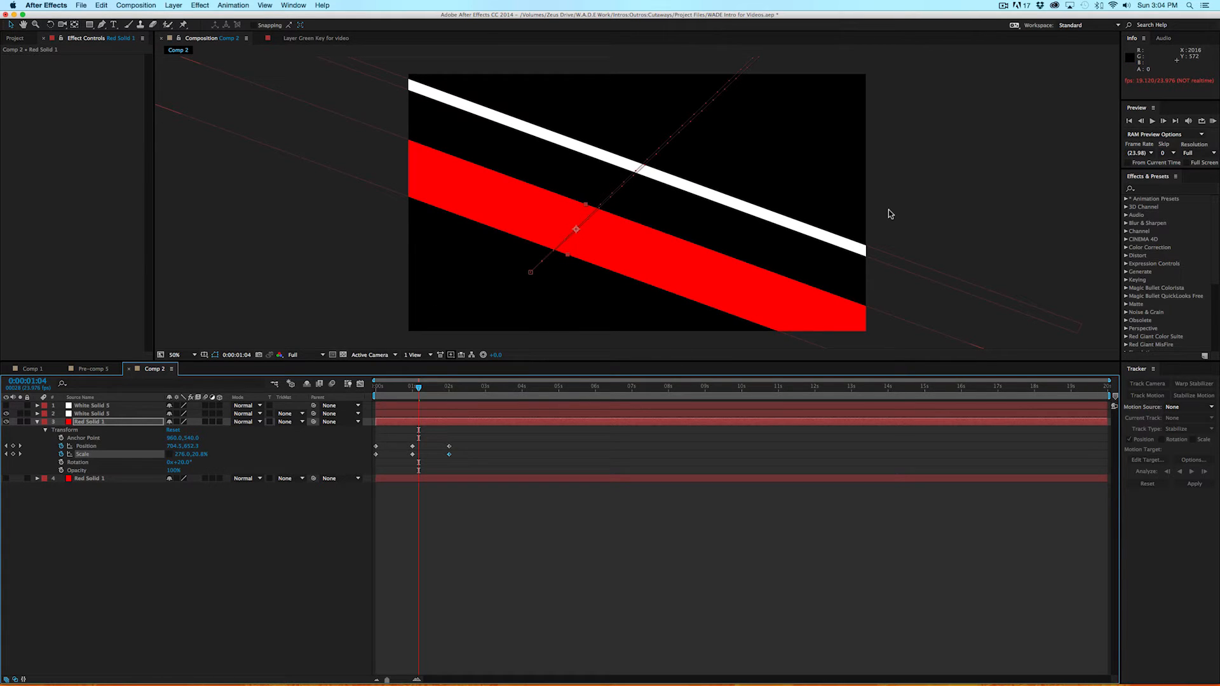
left_click(407, 388)
mouse_move(399, 390)
left_mouse_down()
mouse_move(368, 390)
mouse_move(385, 390)
left_mouse_up()
left_click(6, 414)
left_click(6, 406)
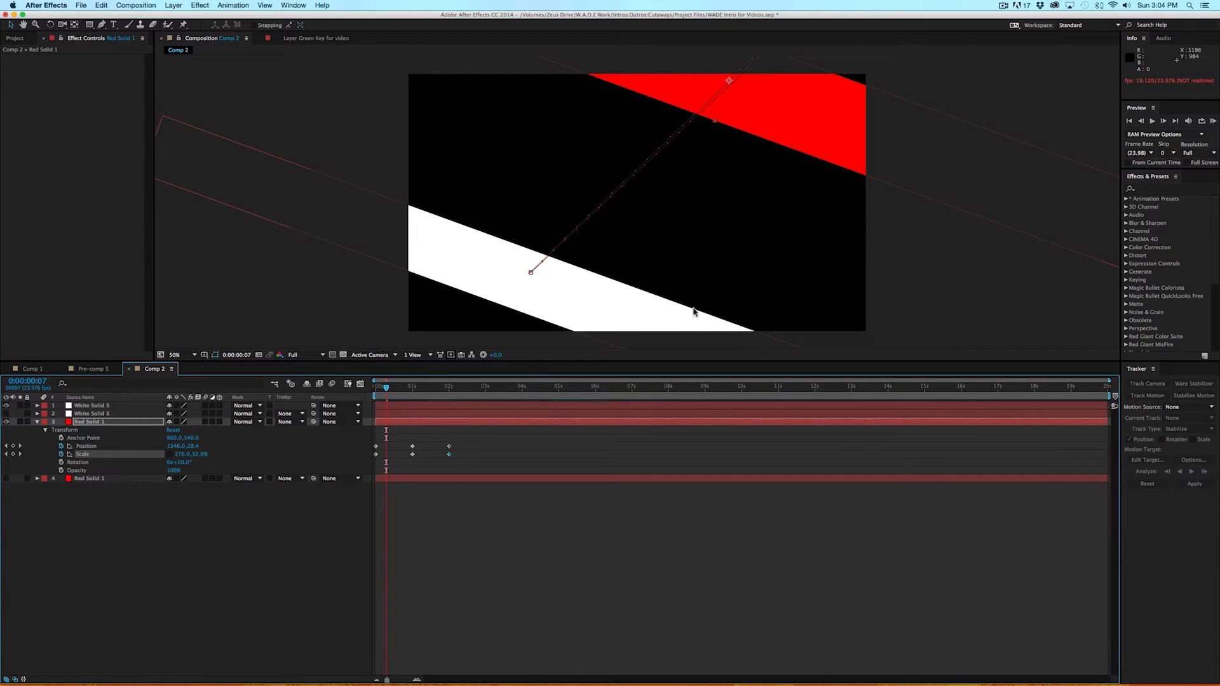
At 0 seconds, move the thick white bar beyond the frame's lower-left corner, to about 274, 1536, and enable its Position and Scale keyframes.
key("Home")
left_click_drag(465, 267, 381, 366)
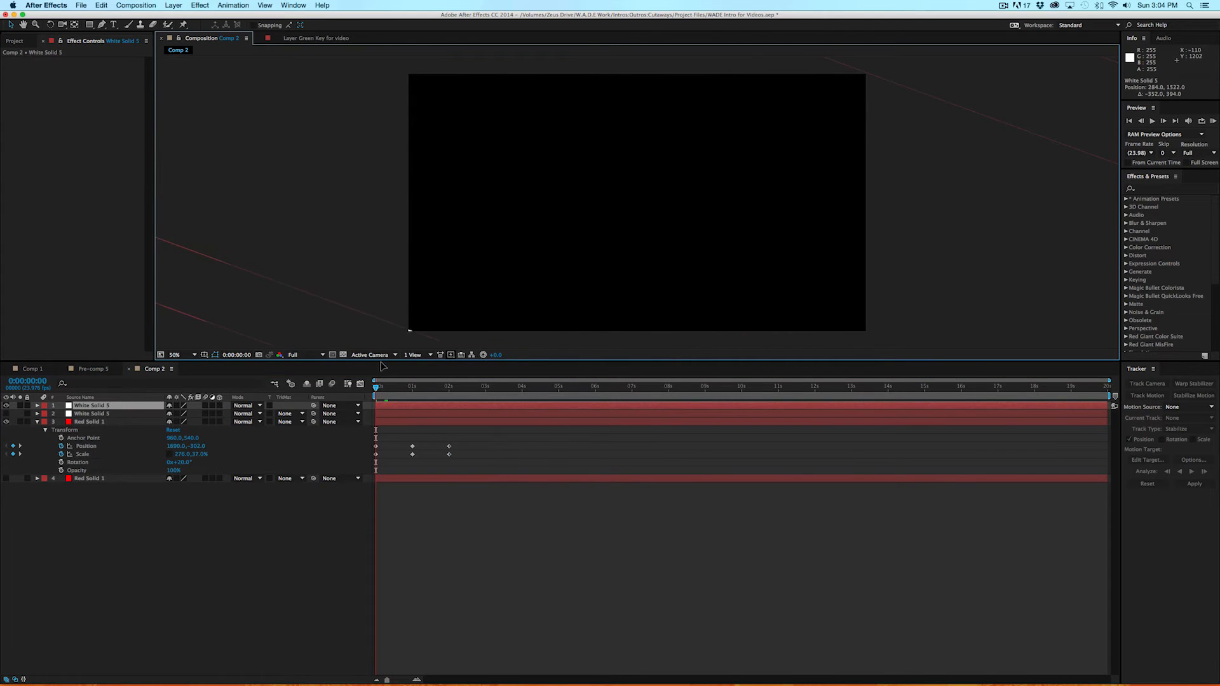
left_click(37, 405)
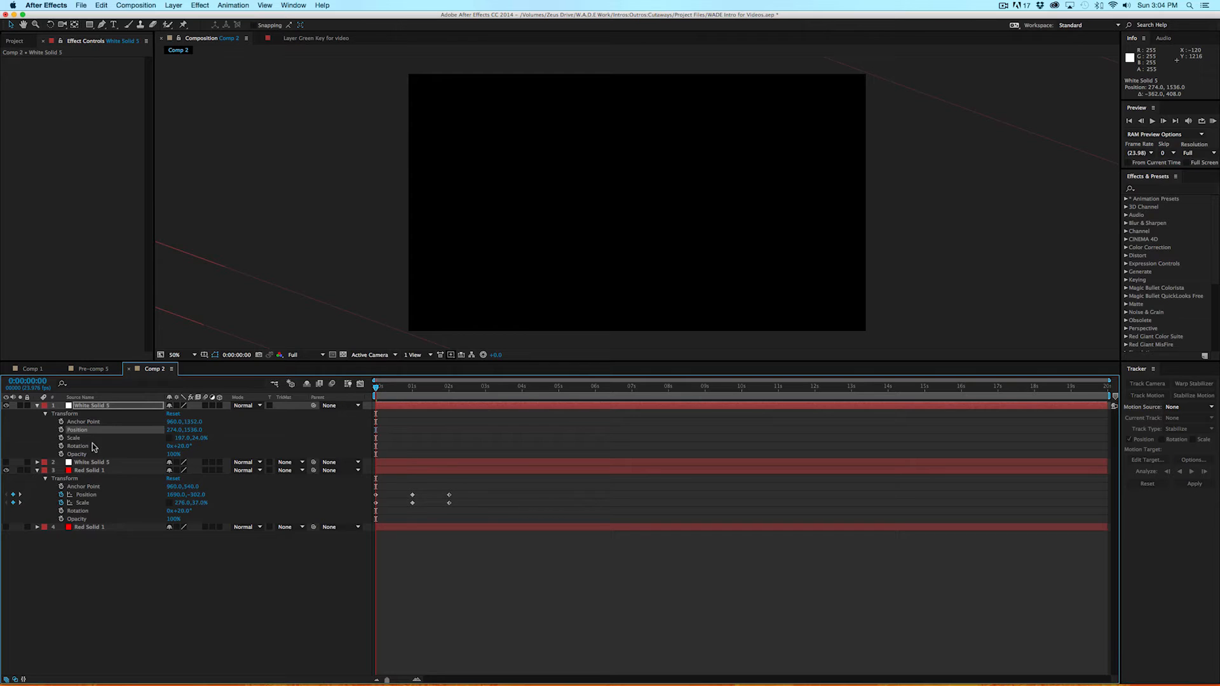
left_click(61, 430)
left_click(61, 438)
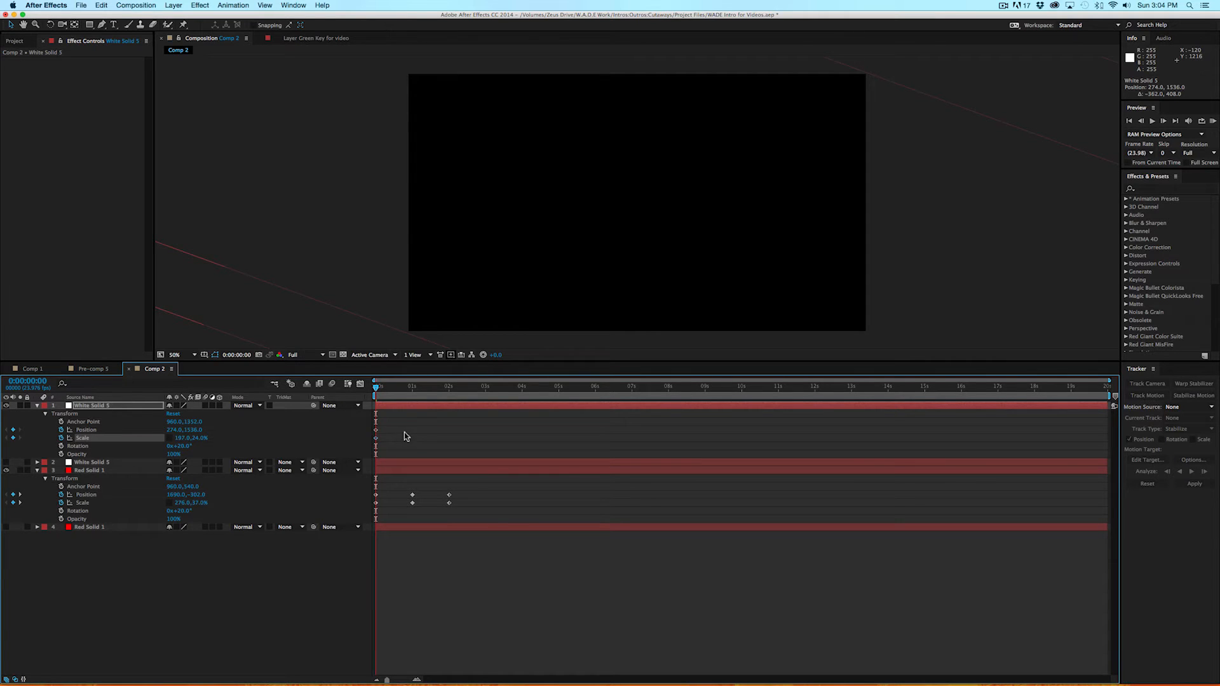
At frame 20, keyframe the thick white bar across the frame's upper-right area, at about 1550, 488.
left_click_drag(377, 392, 413, 391)
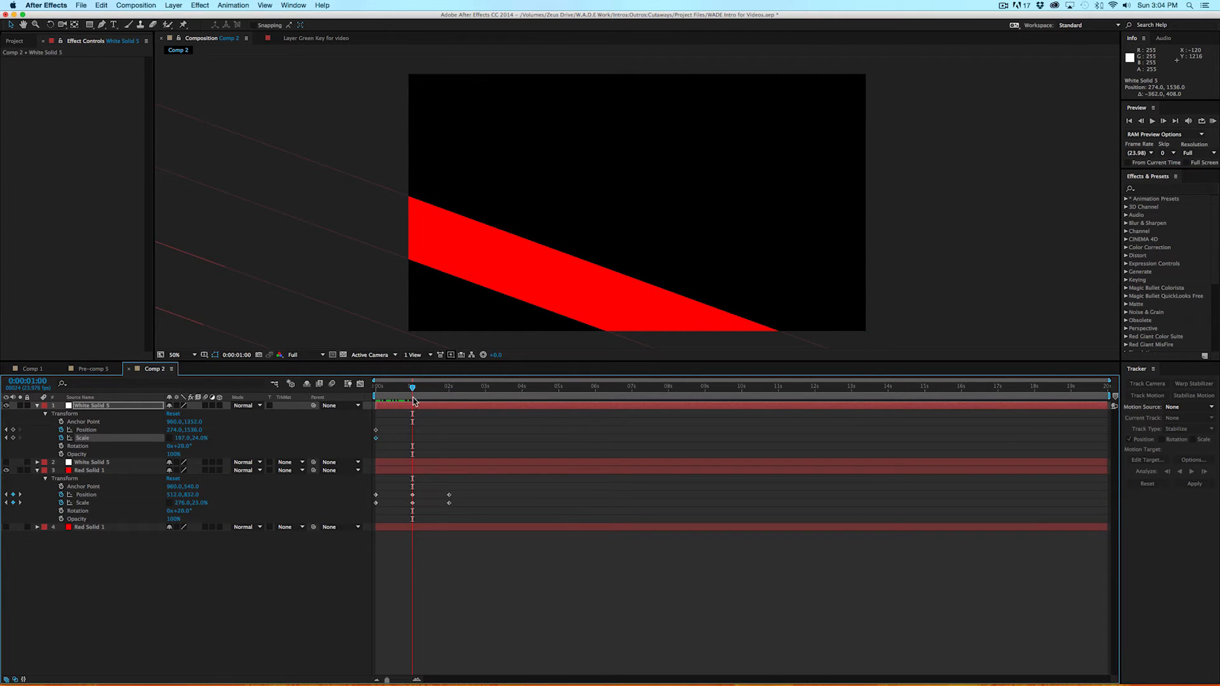
left_click_drag(413, 389, 406, 389)
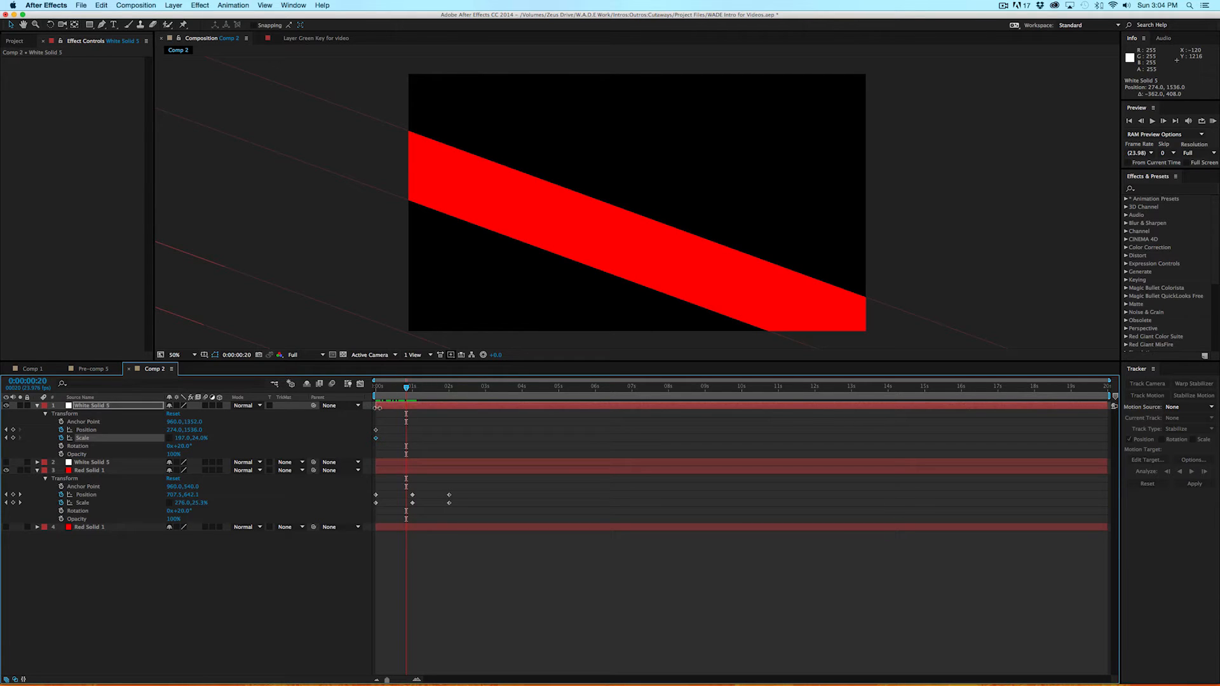
left_click_drag(307, 330, 458, 264)
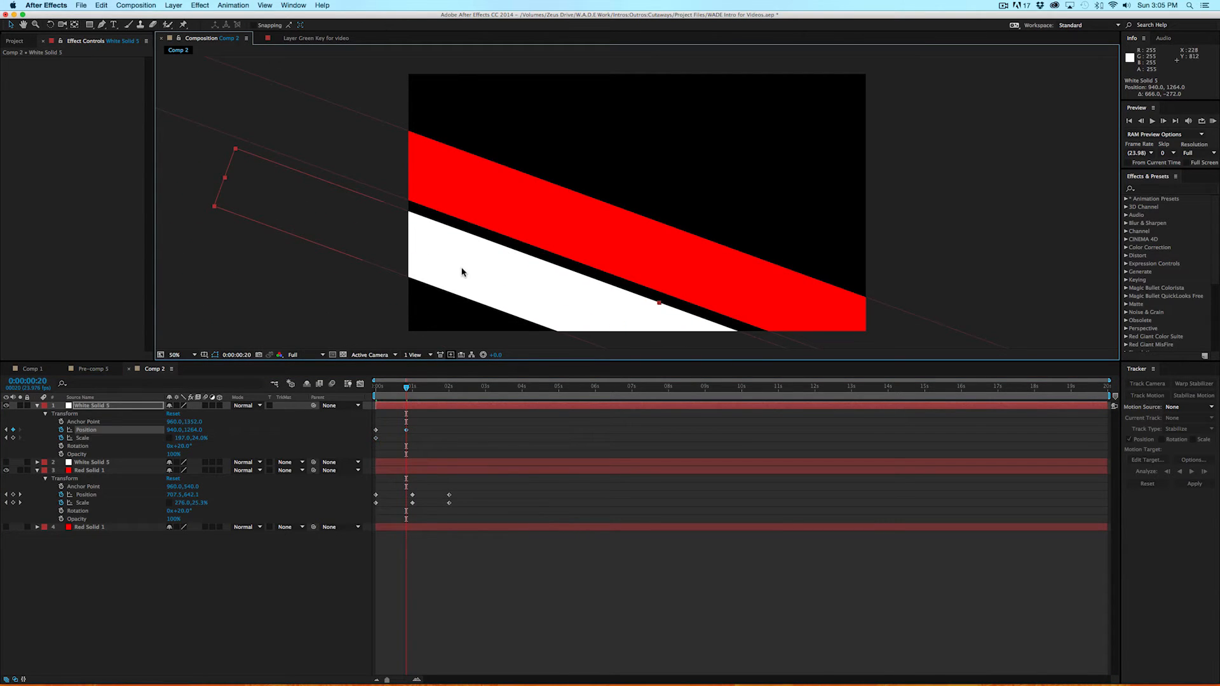
left_click_drag(484, 244, 531, 158)
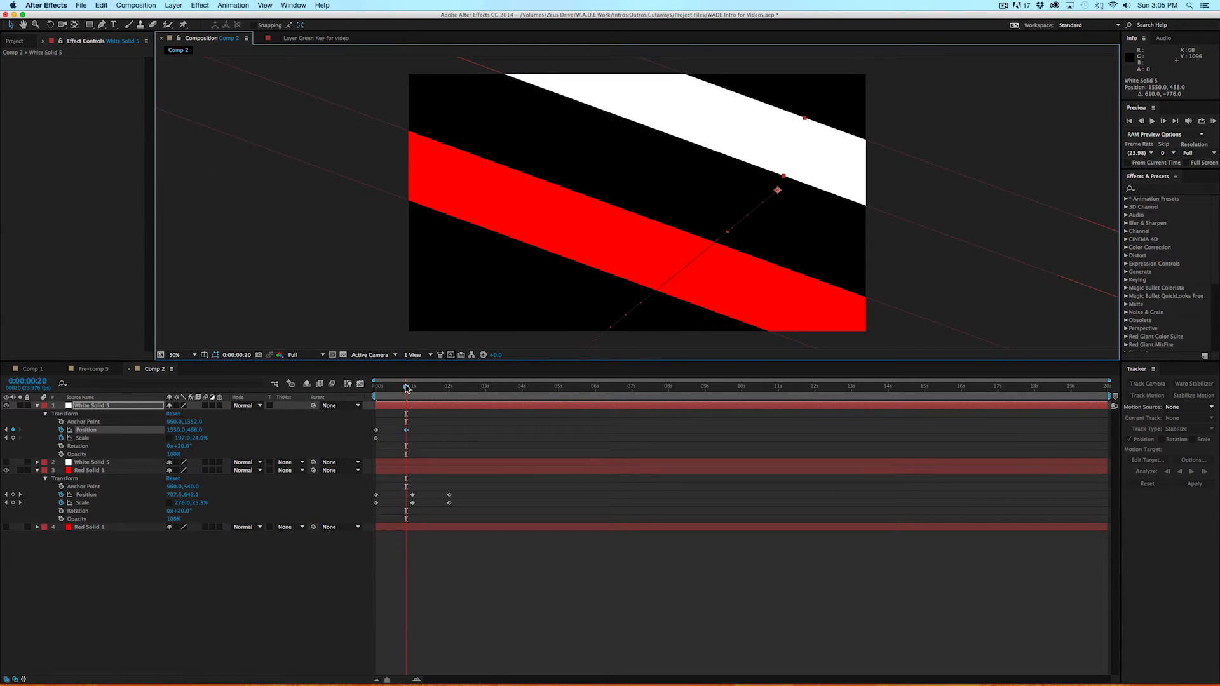
At 0:00:01:12, move the thick white bar back out past the frame's lower-left corner, to about 280, 1532.
mouse_move(406, 388)
left_mouse_down()
mouse_move(394, 388)
mouse_move(418, 389)
left_mouse_up()
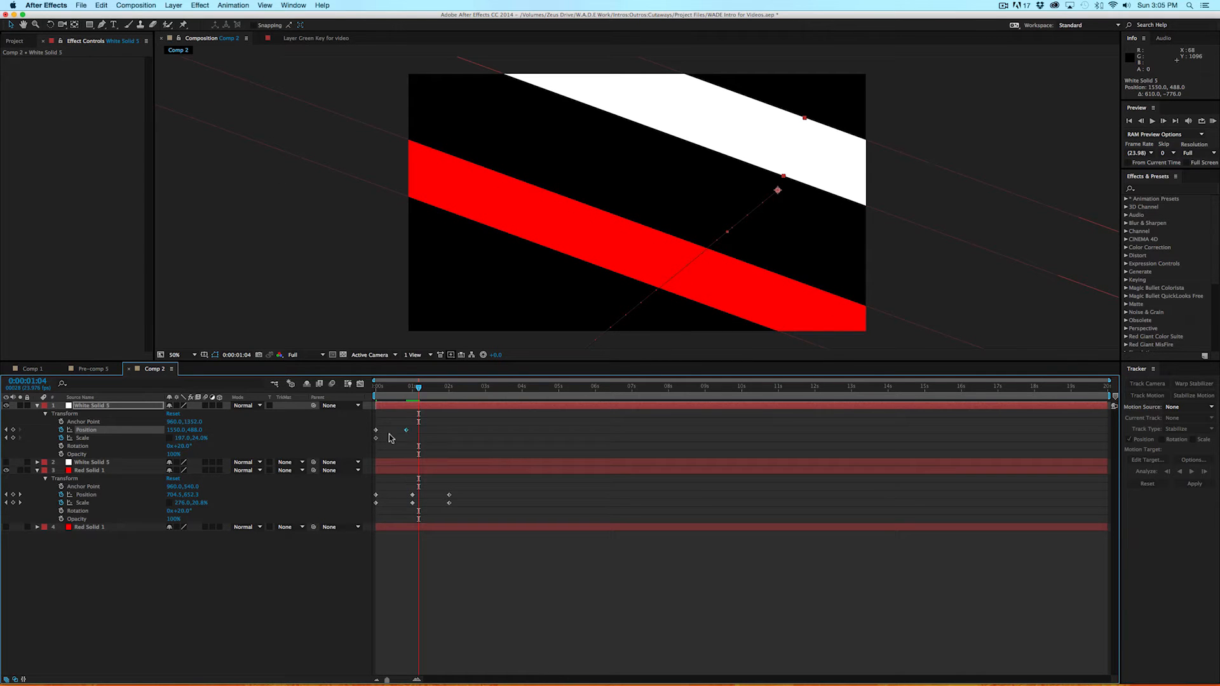
mouse_move(418, 389)
left_mouse_down()
mouse_move(444, 390)
mouse_move(431, 389)
left_mouse_up()
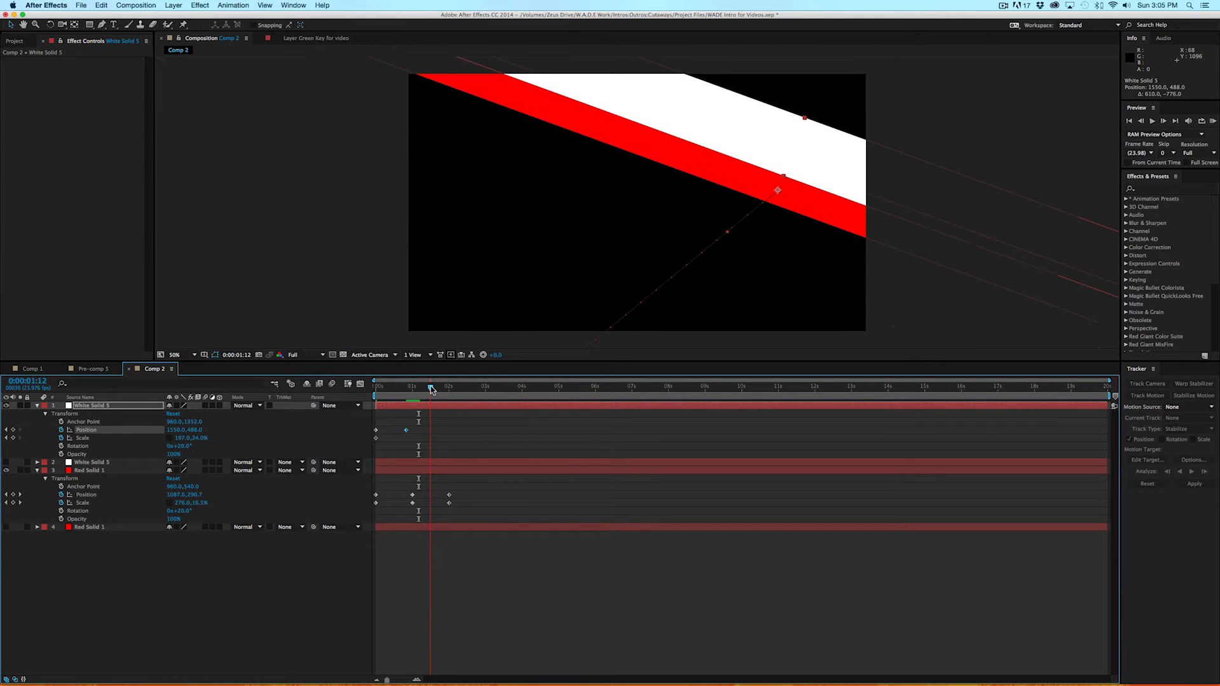
left_click_drag(765, 134, 464, 381)
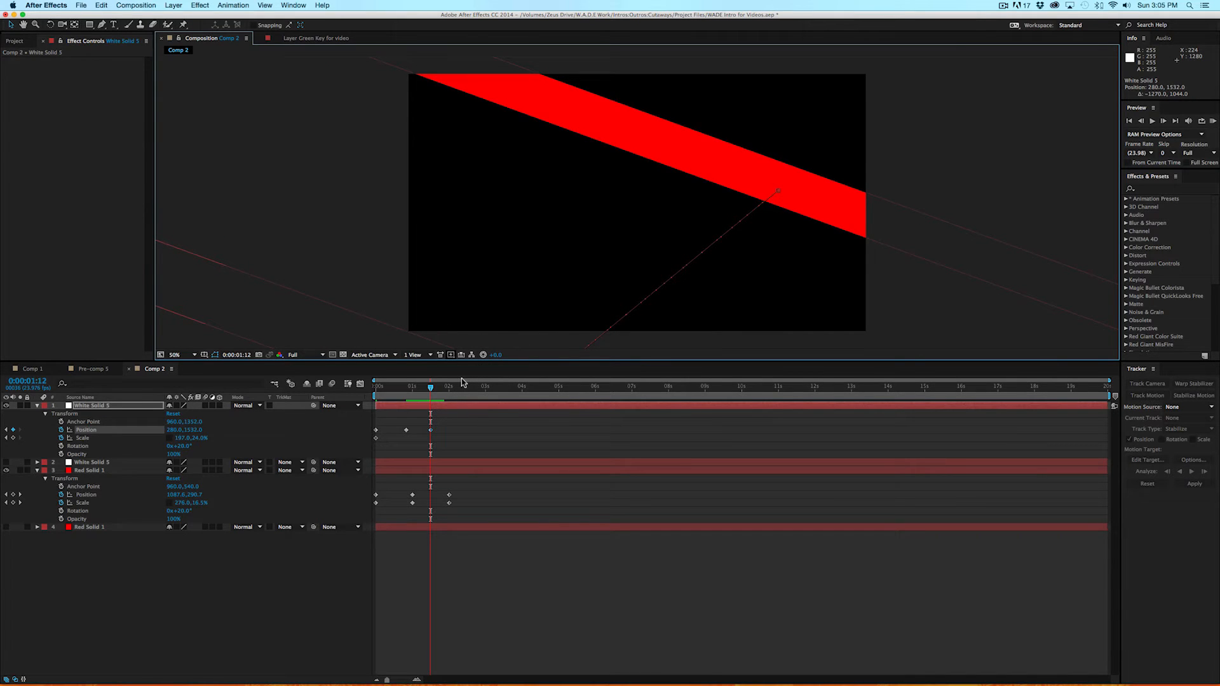
Keyframe a larger vertical scale on the thick white bar at frame 20 and reduce it to about 23% at 0:00:01:12.
left_click_drag(430, 394, 408, 394)
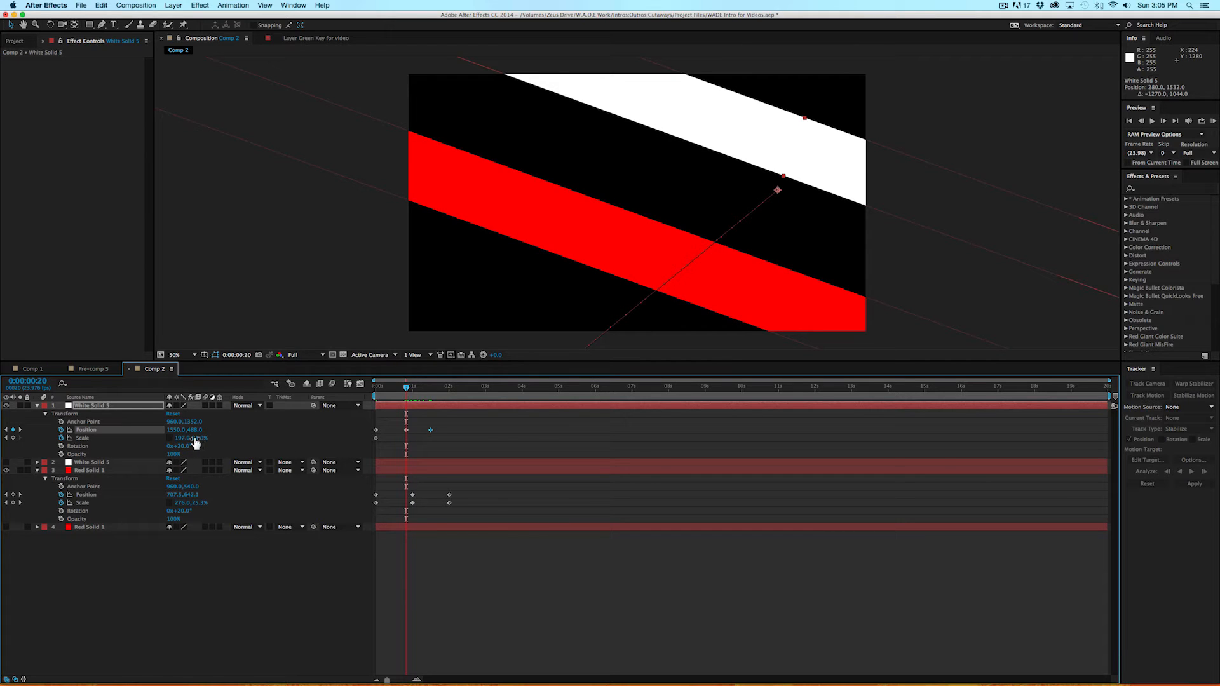
left_click_drag(196, 438, 200, 437)
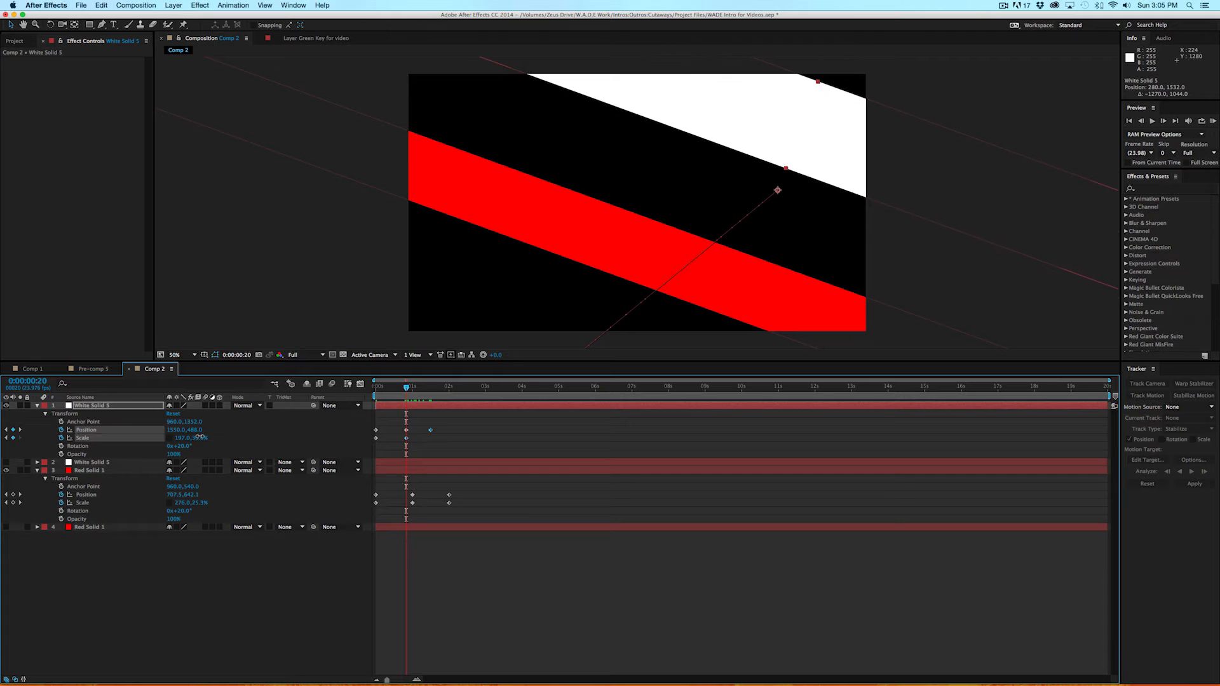
left_click_drag(407, 390, 431, 389)
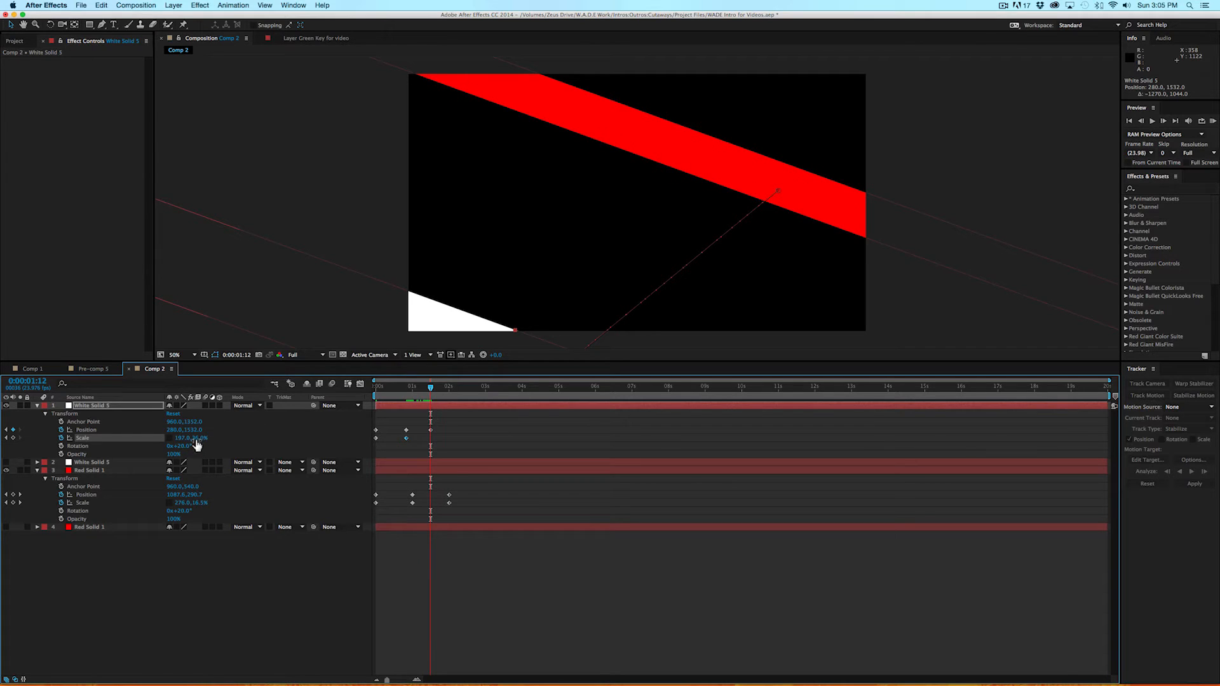
left_click_drag(197, 438, 199, 444)
Preview the red and white bars crossing the frame together, replaying from the first frame.
left_click_drag(416, 387, 337, 390)
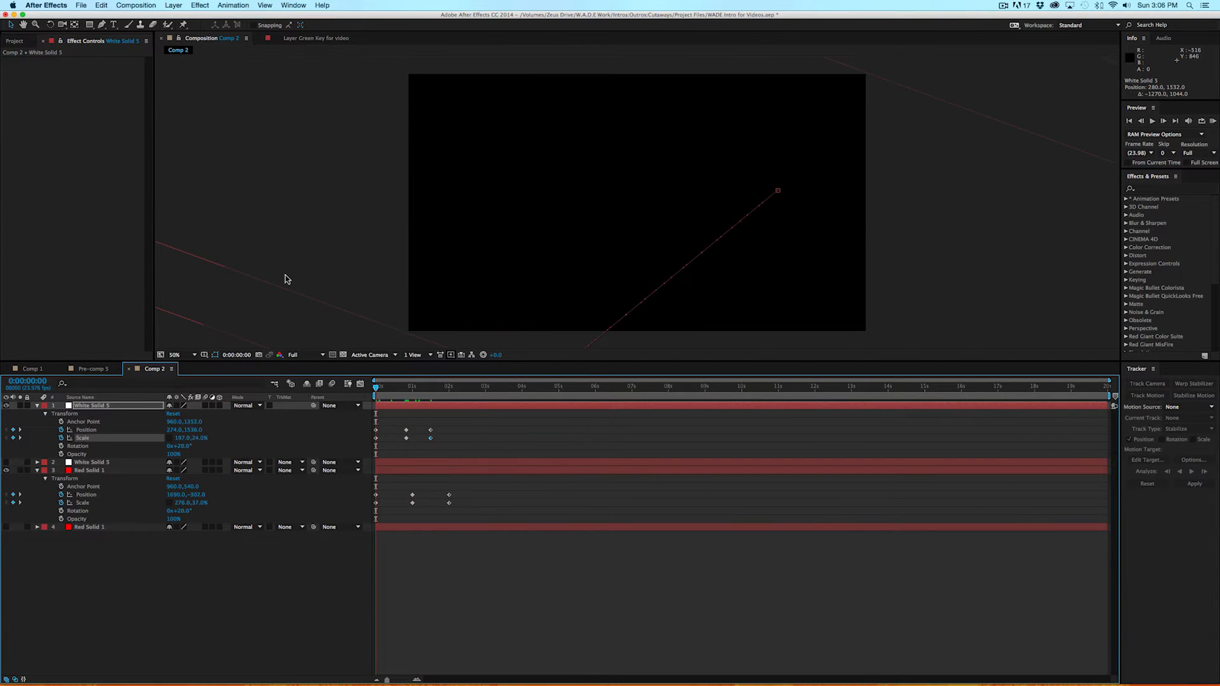
key("space")
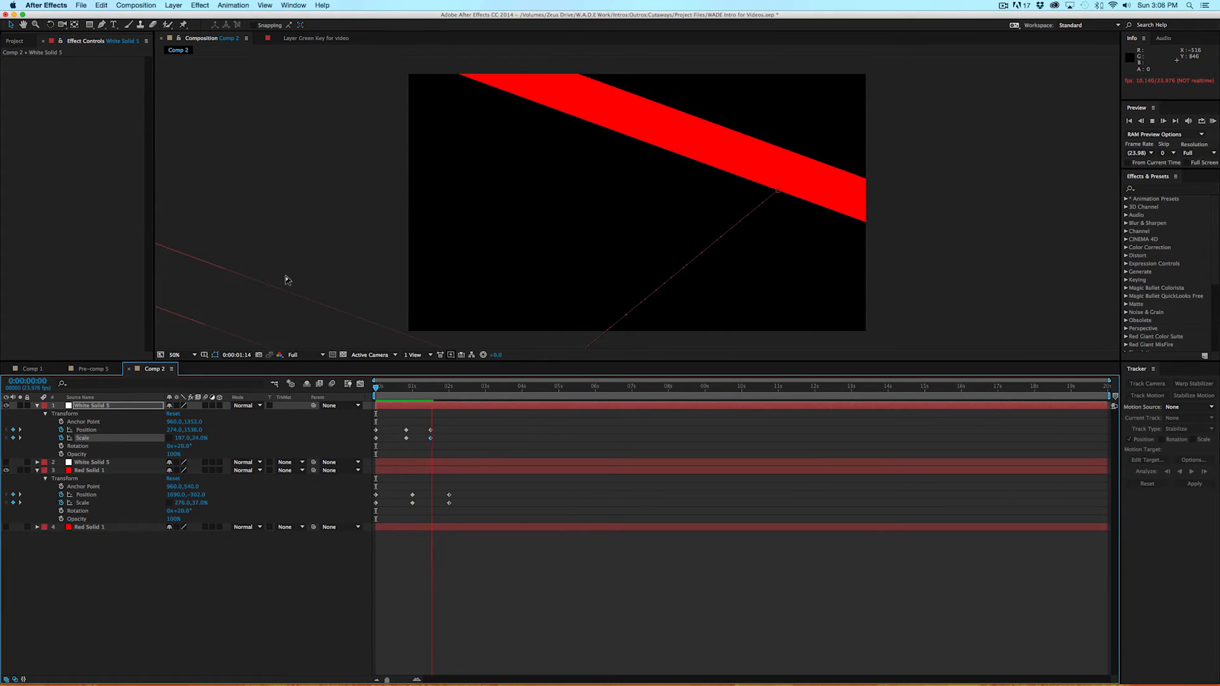
key("space")
left_click_drag(420, 386, 347, 389)
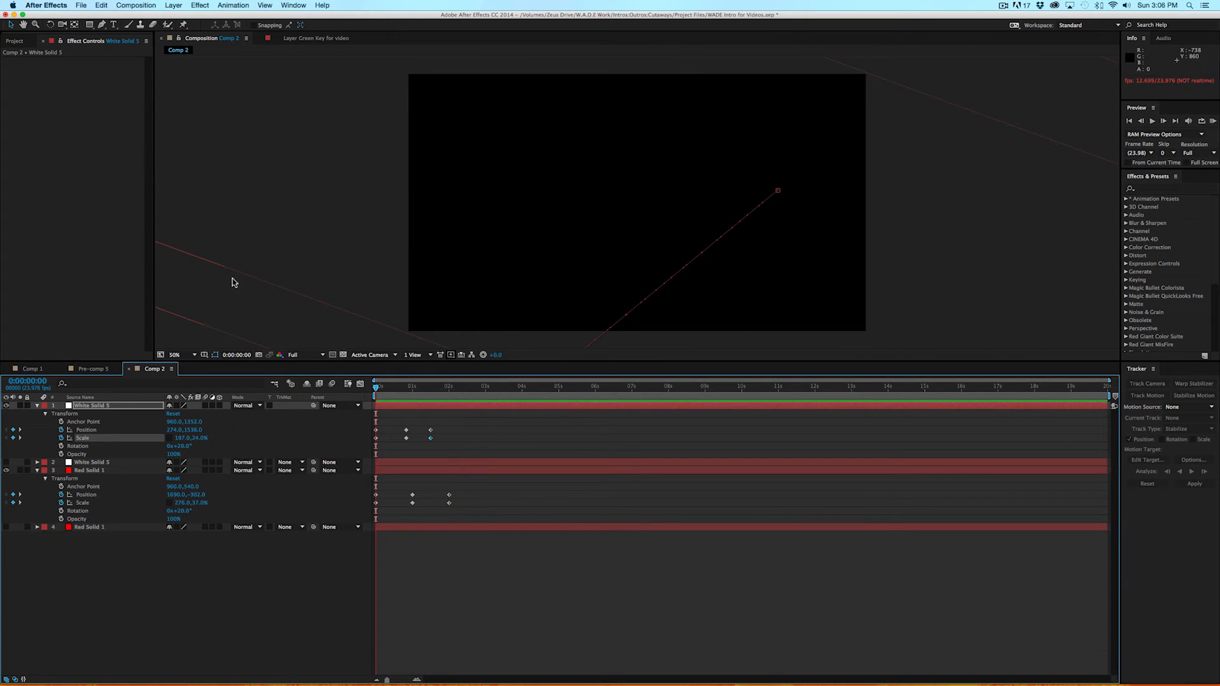
key("space")
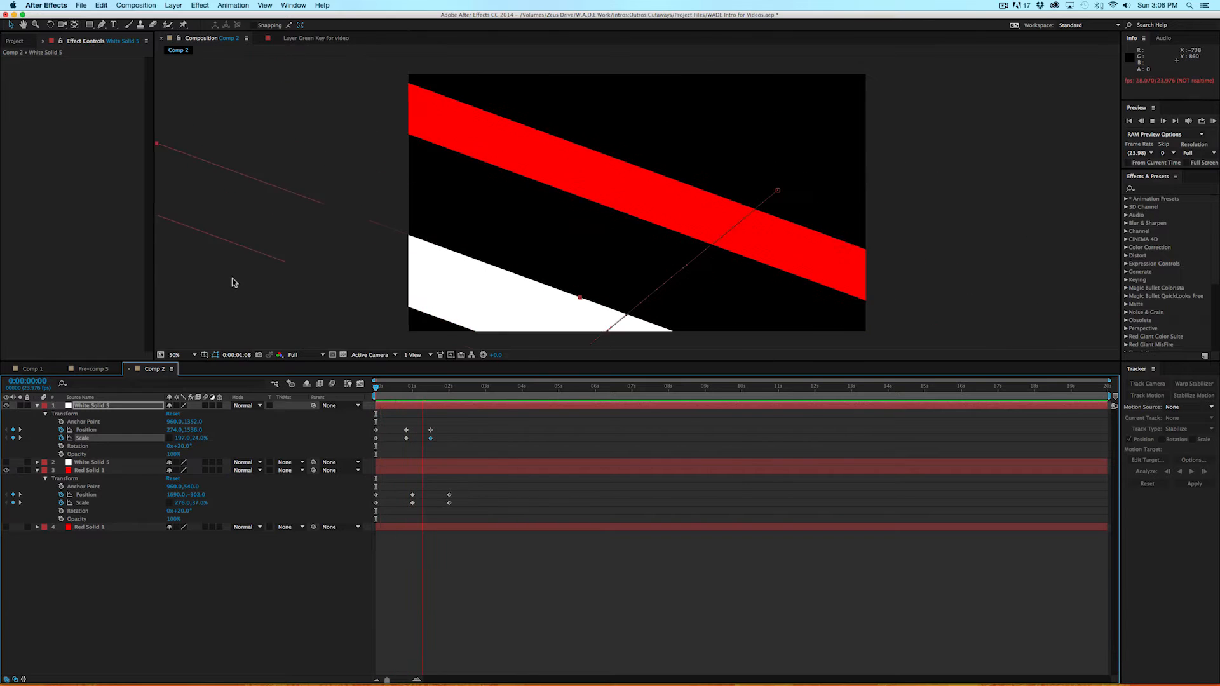
key("space")
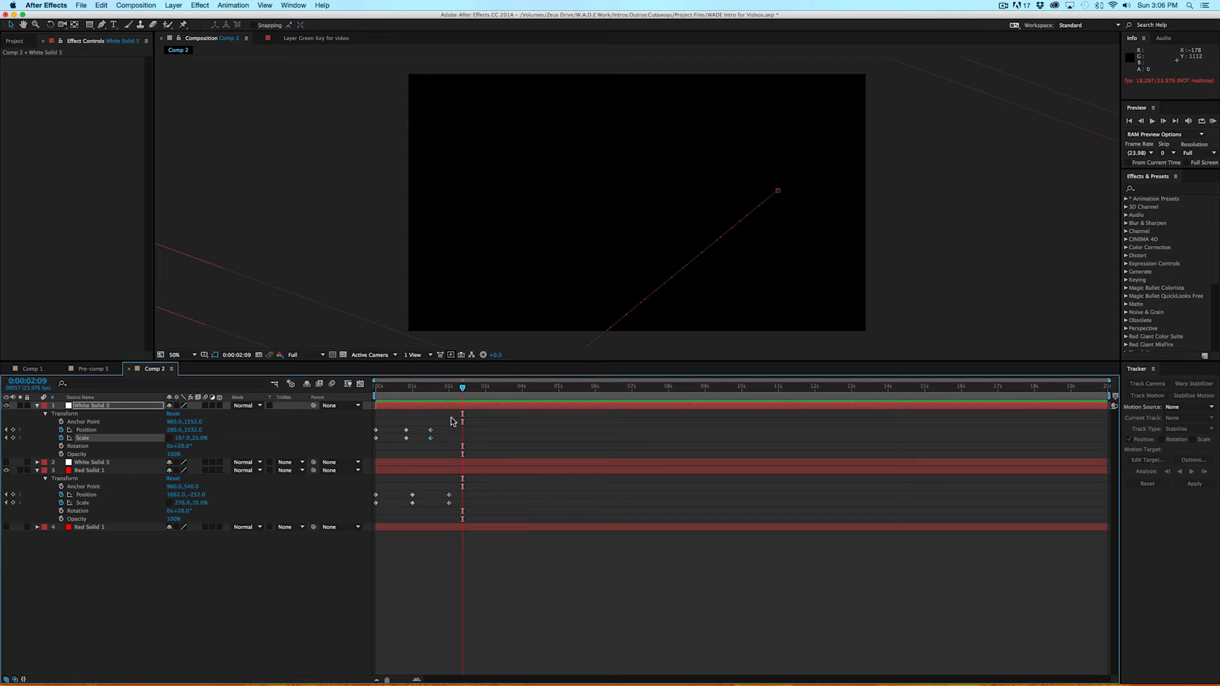
left_click_drag(437, 389, 347, 387)
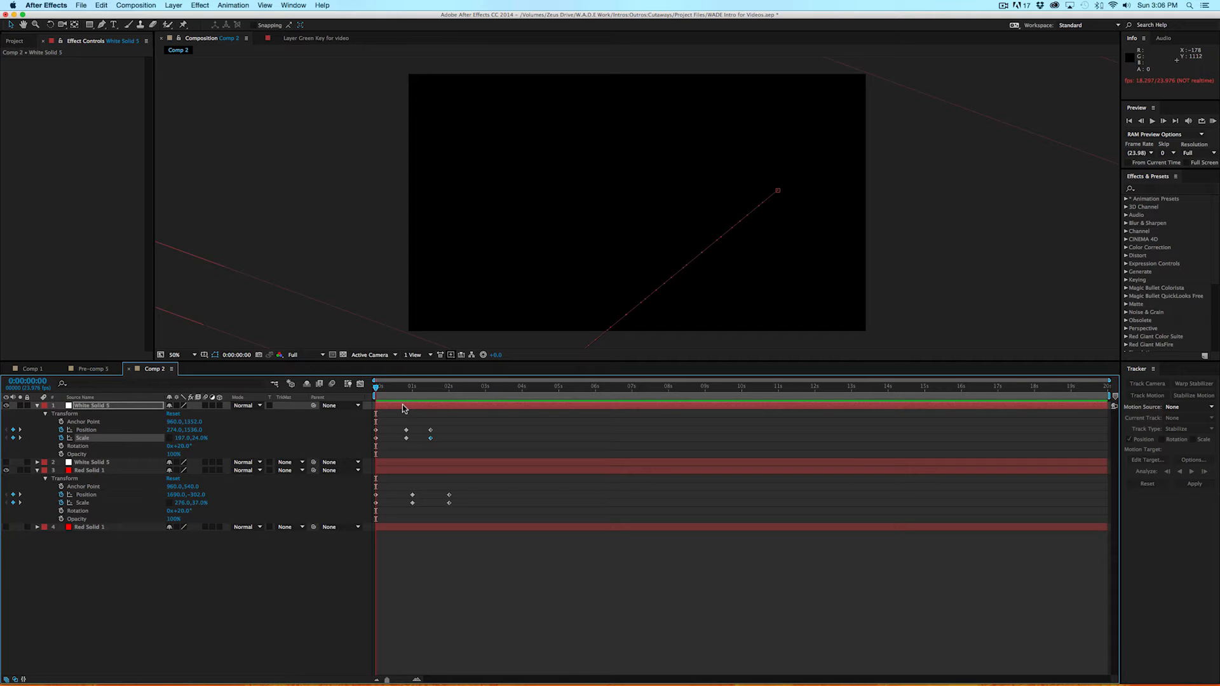
key("space")
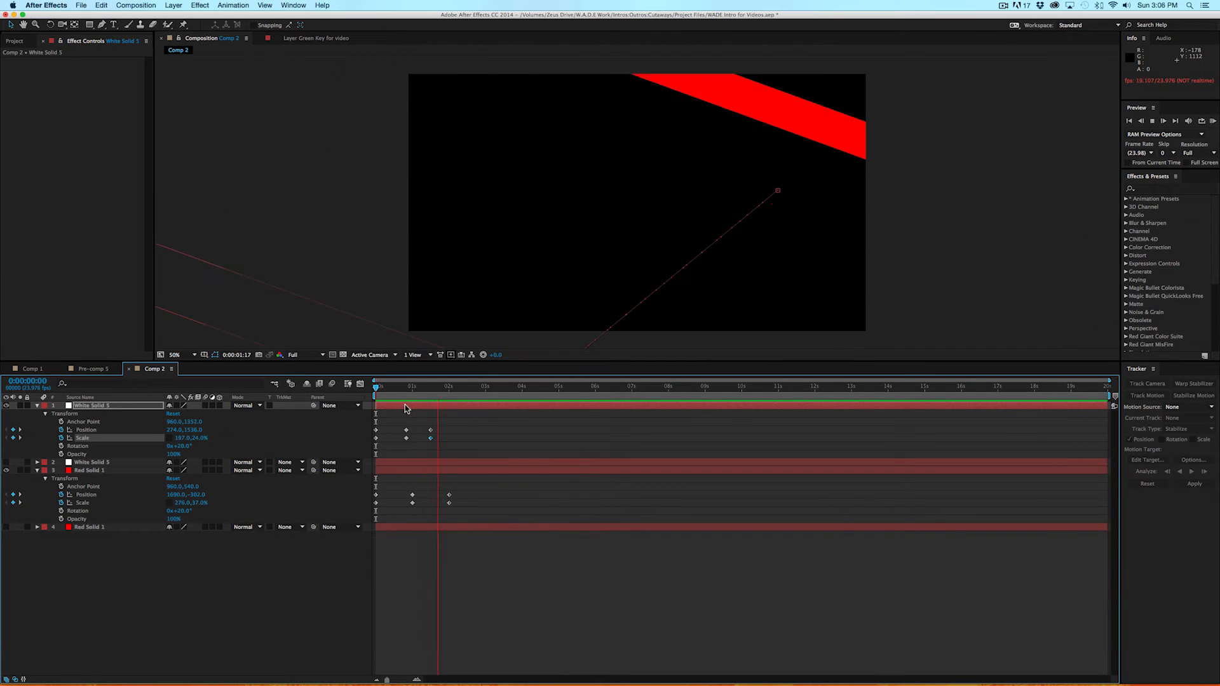
Apply Easy Ease to all the position and scale keyframes of the animated red bar.
key("space")
left_click_drag(406, 389, 356, 387)
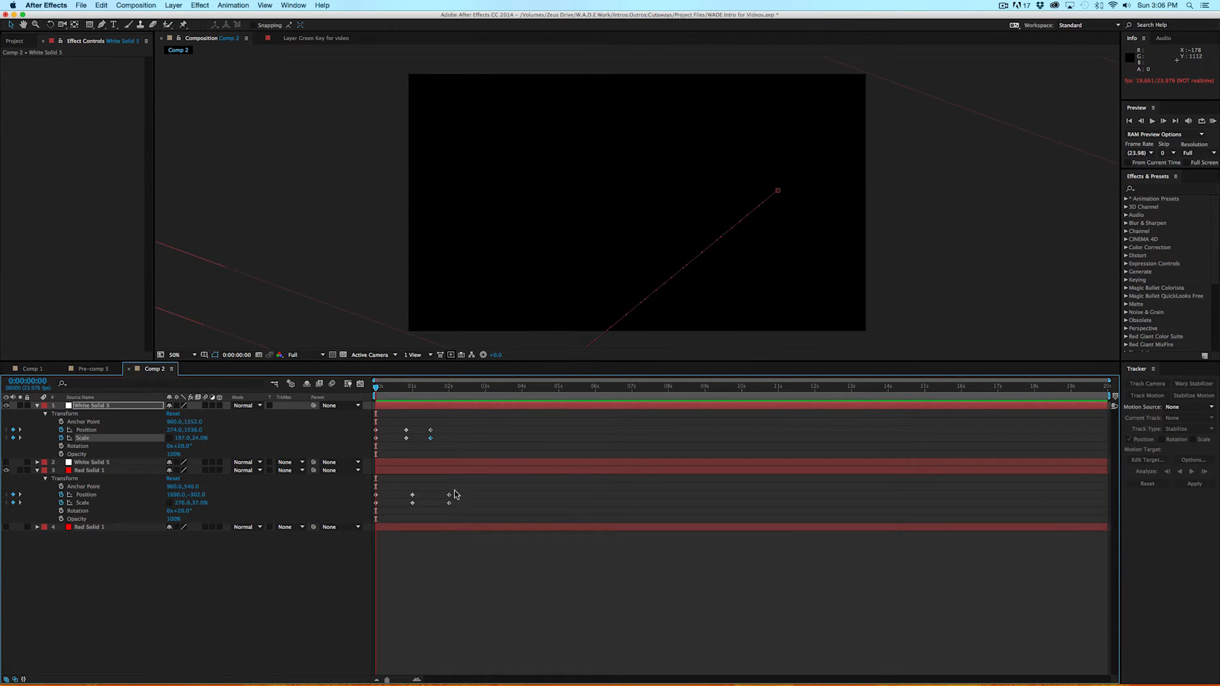
left_click_drag(463, 490, 377, 507)
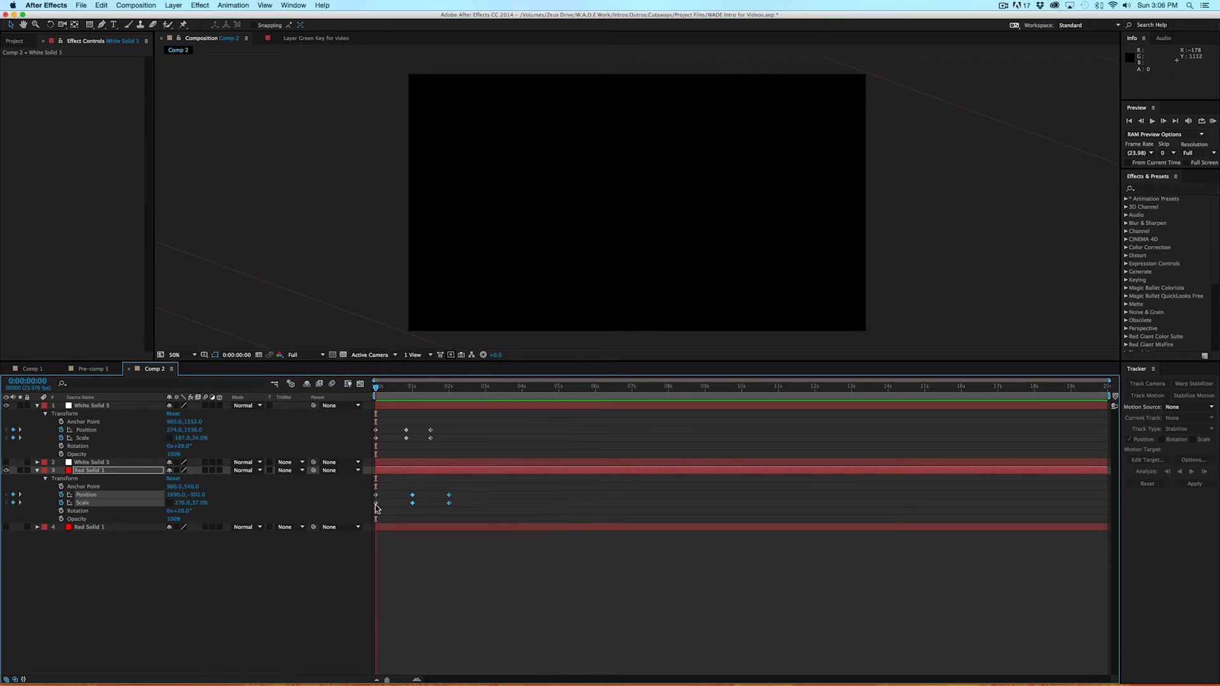
right_click(376, 504)
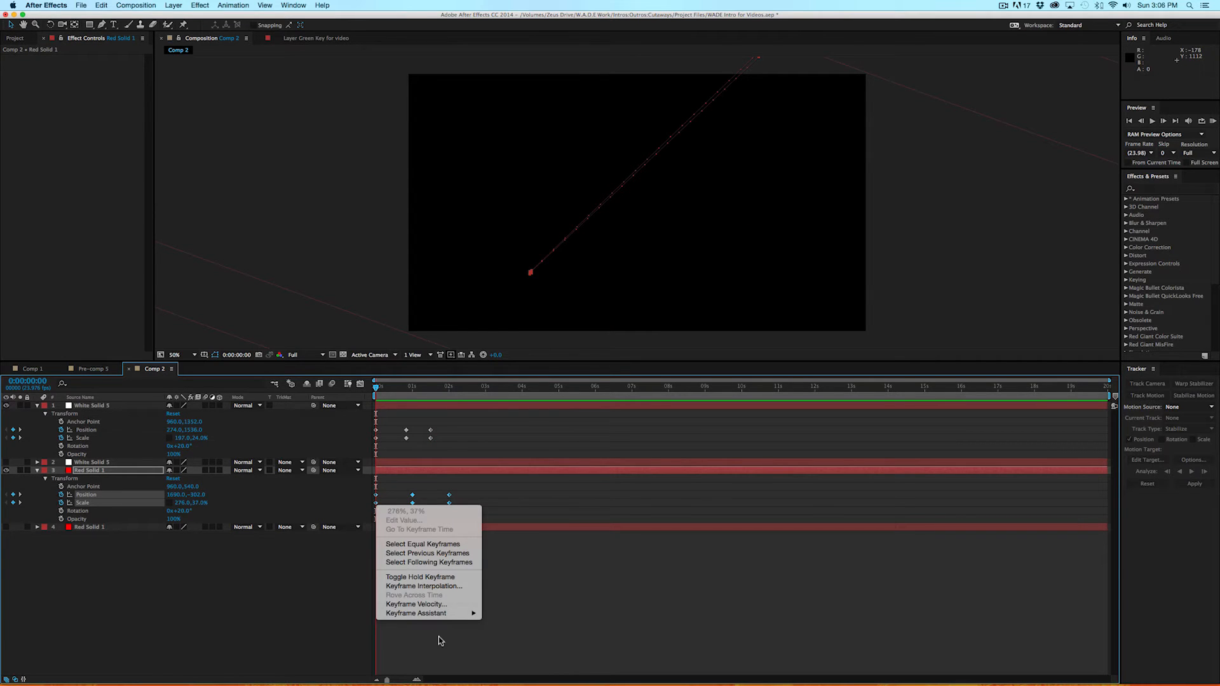
mouse_move(463, 615)
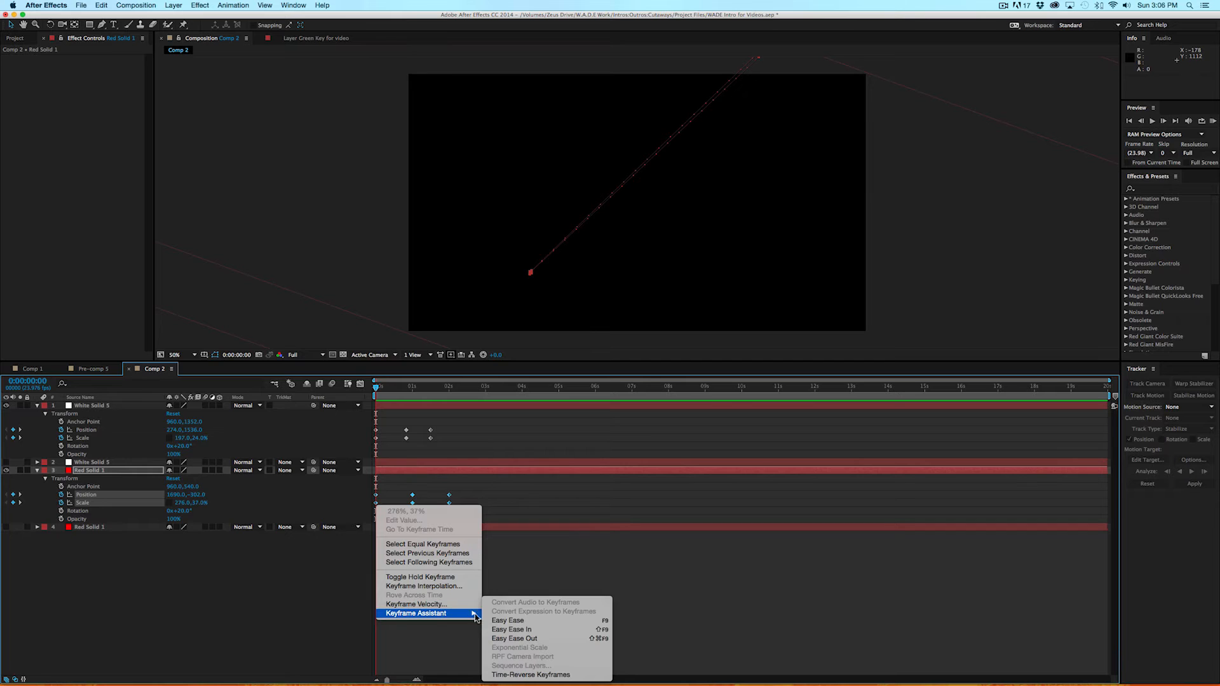
left_click(501, 621)
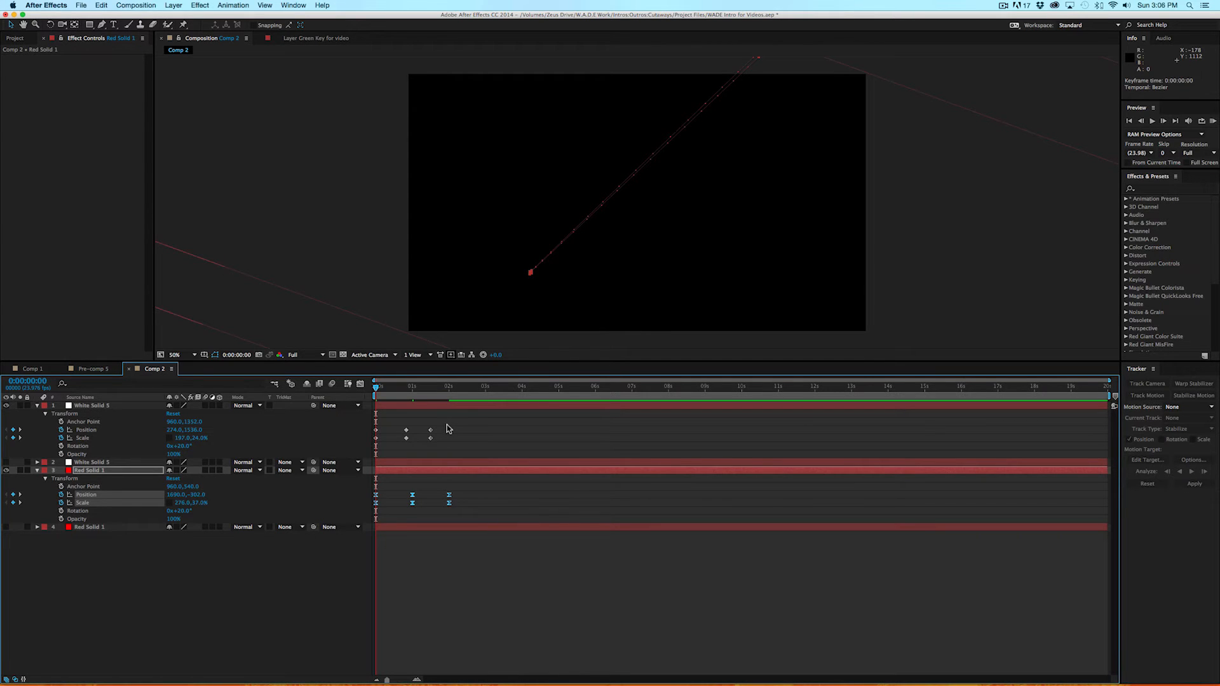
Apply Easy Ease to all the position and scale keyframes of the animated thick white bar.
left_click_drag(448, 422, 374, 441)
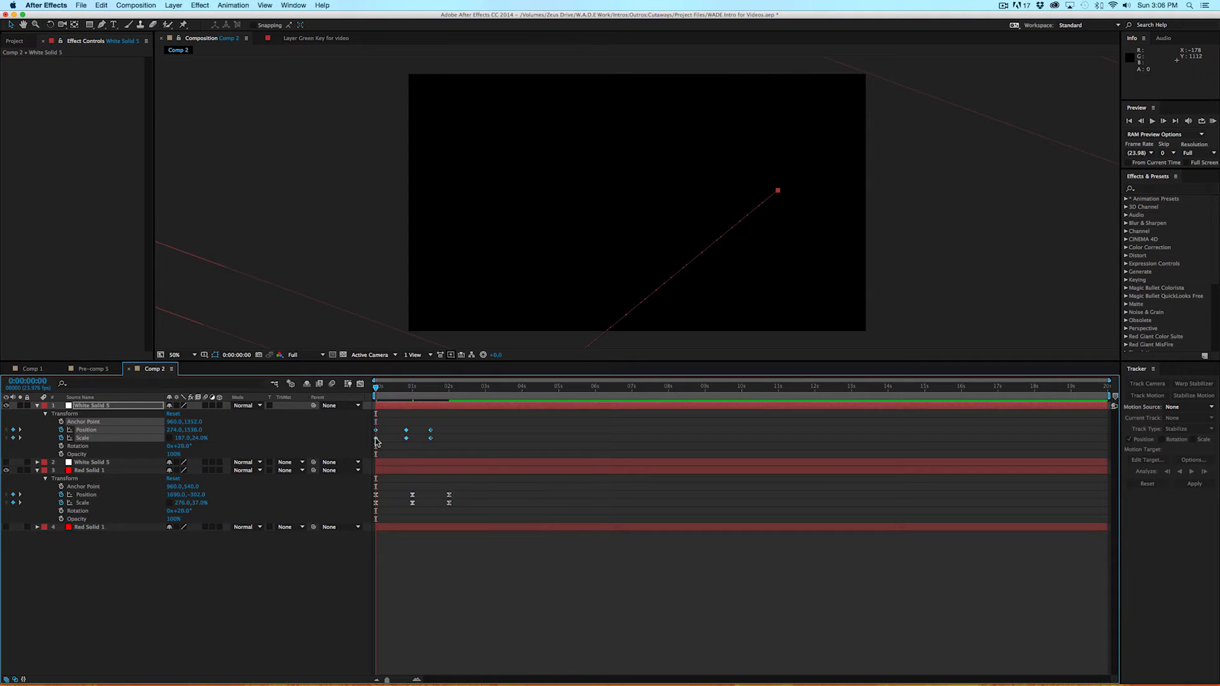
right_click(376, 440)
mouse_move(443, 554)
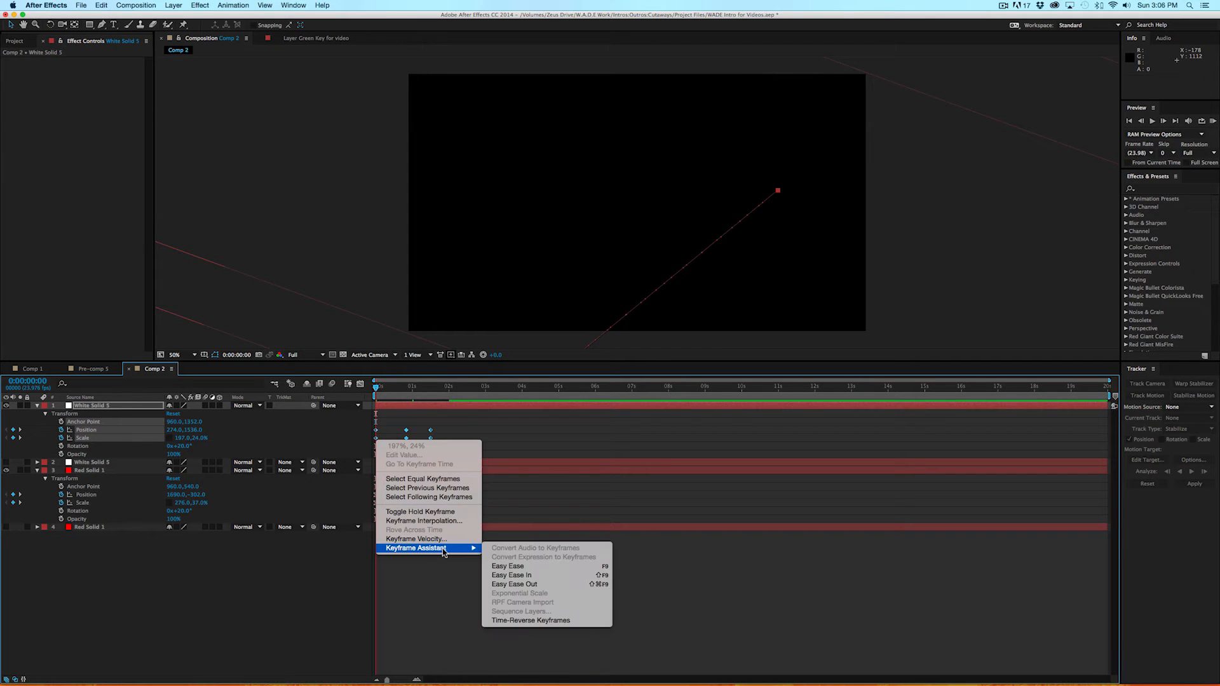
left_click(502, 566)
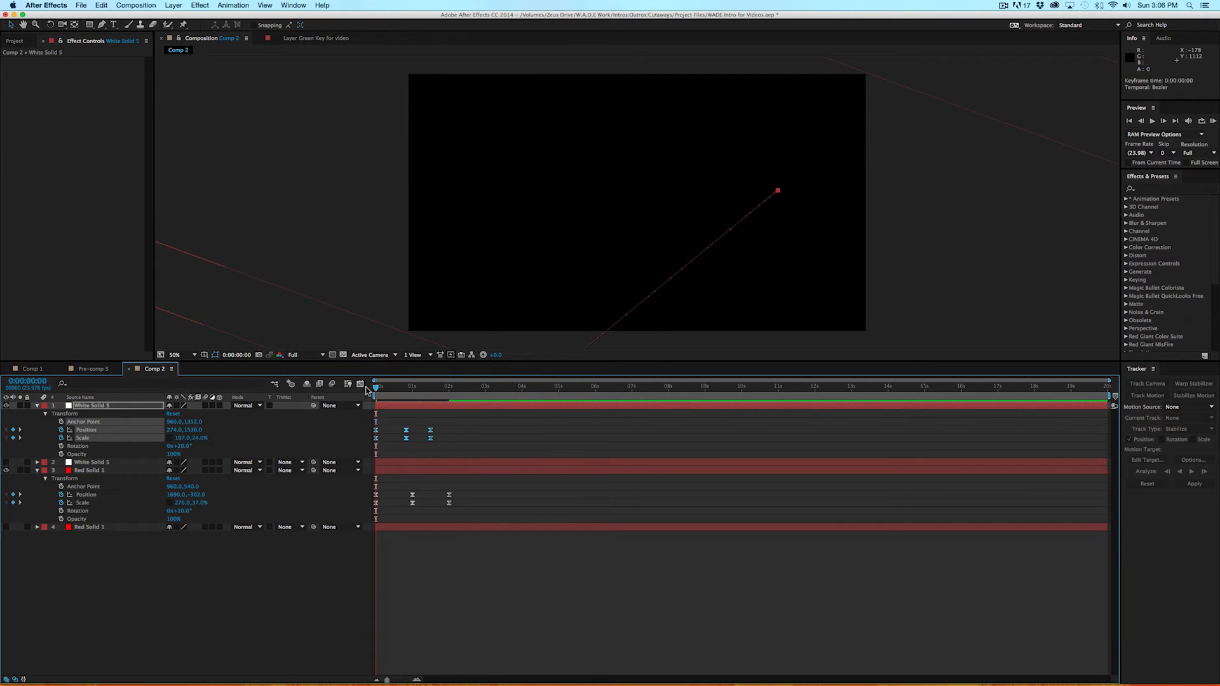
Preview the eased motion of both bars from the first frame, replaying it several times.
key("space")
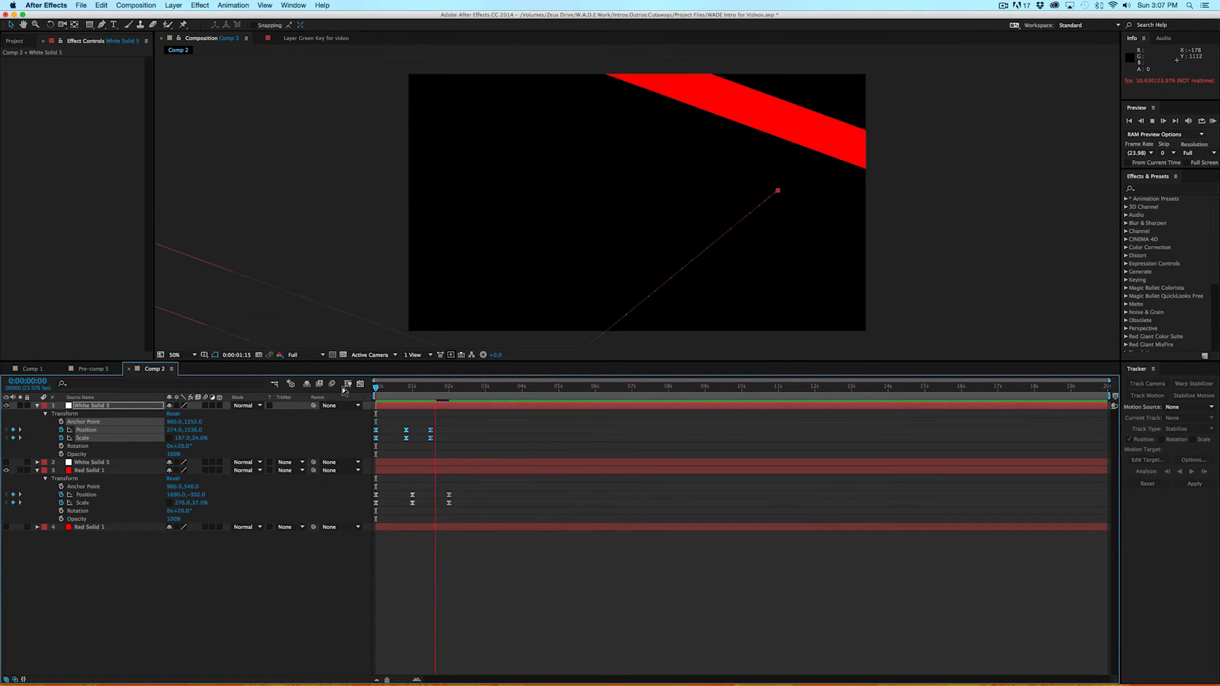
key("space")
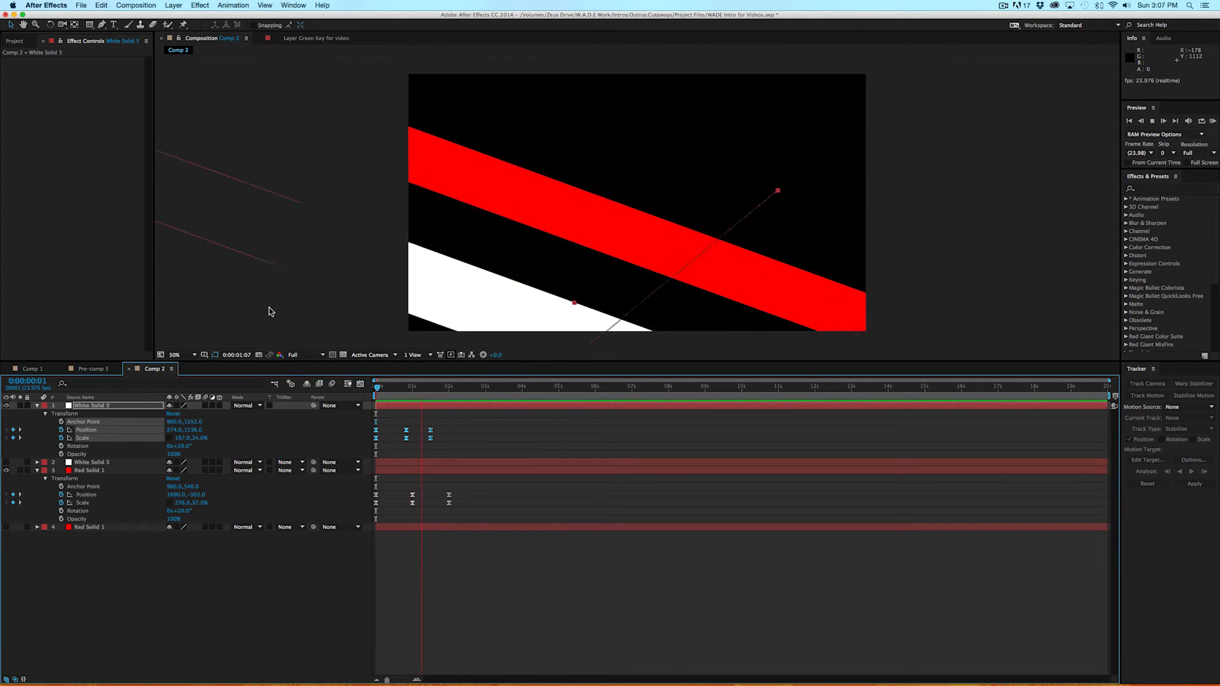
key("space")
key("space")
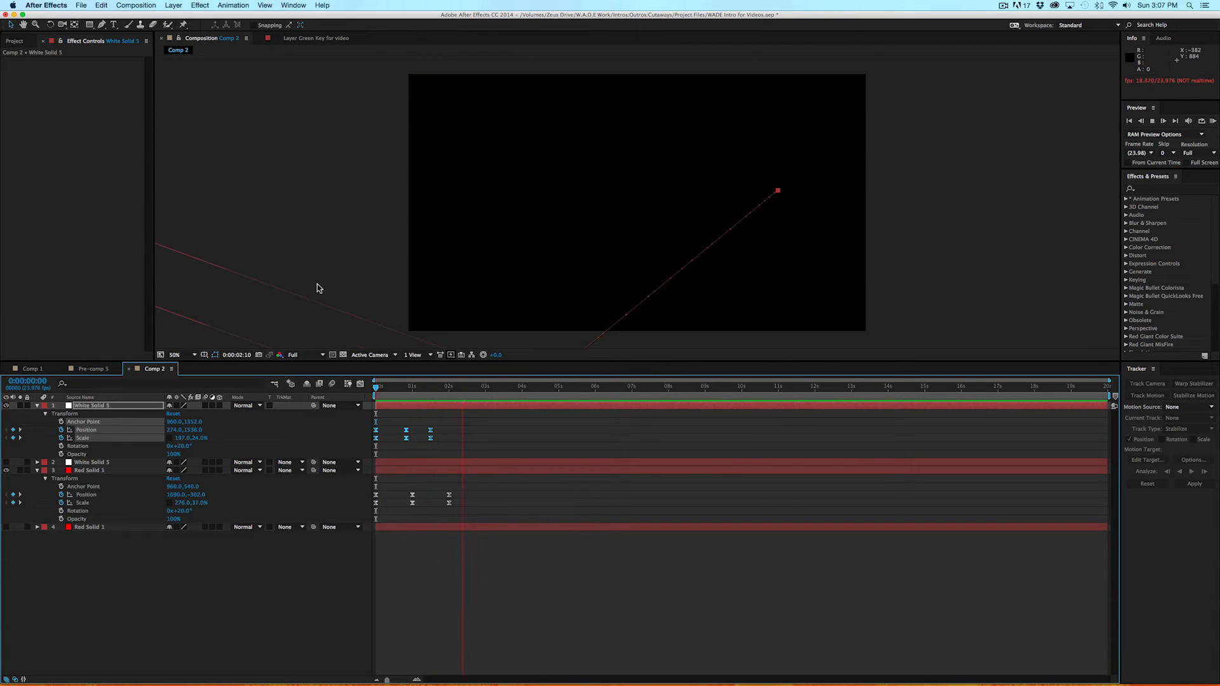
key("space")
Show the speed graph for the red bar's position and scale keyframes across the first two seconds.
left_click_drag(462, 490, 371, 506)
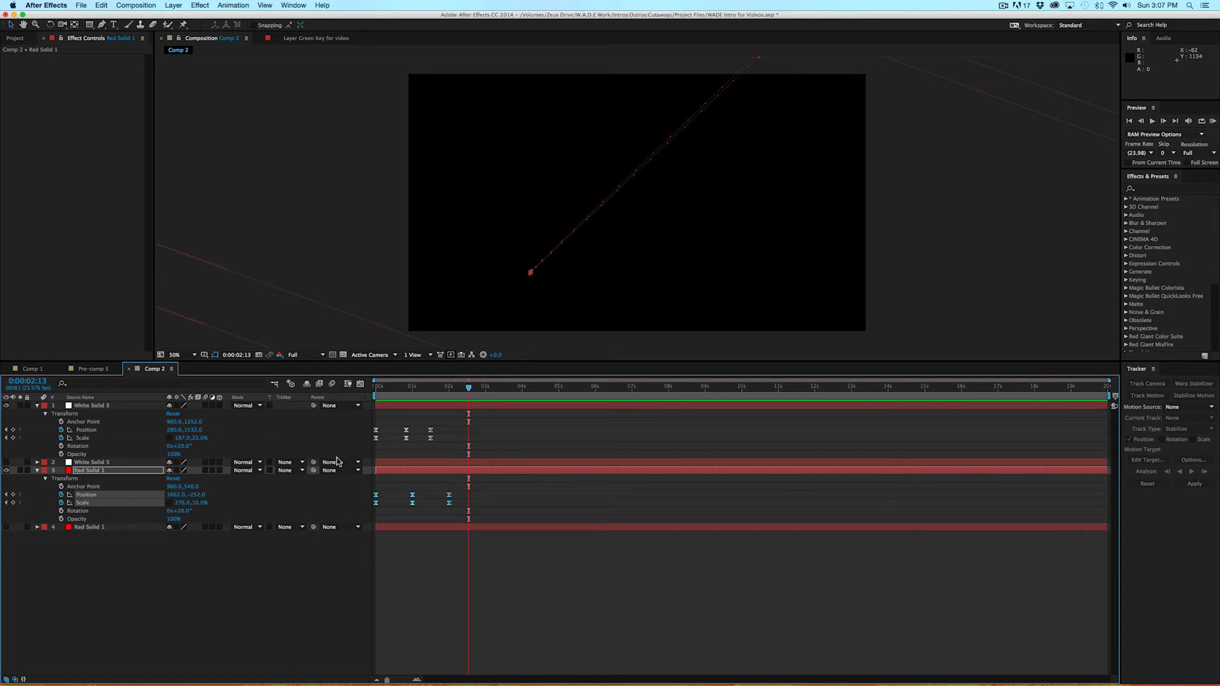
left_click(360, 385)
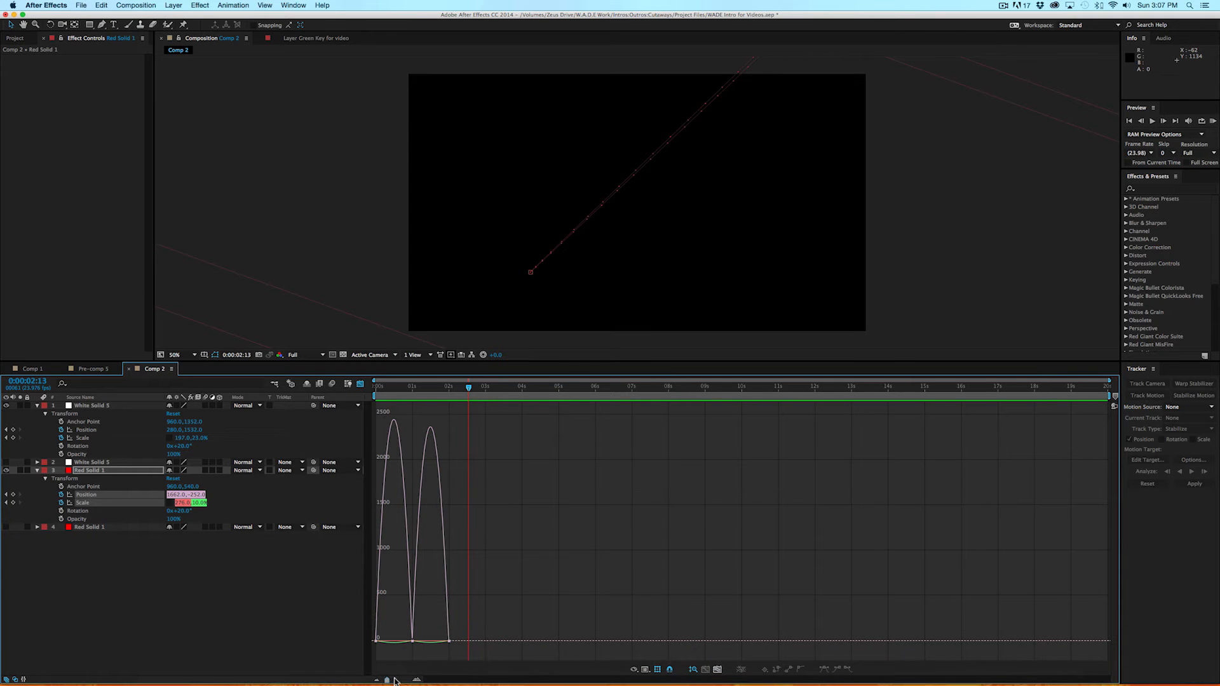
left_click_drag(386, 681, 404, 681)
scroll(501, 682, "left", 5)
left_click(546, 643)
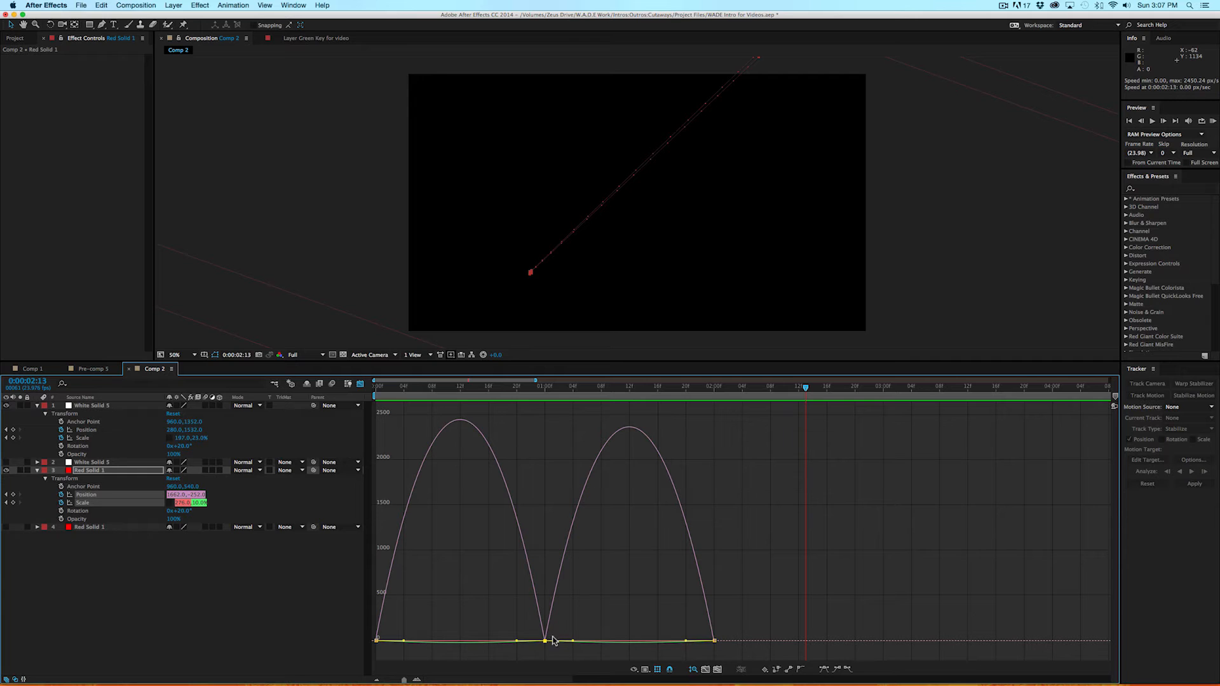
Scrub between the first frame, frame 12 and 0:00:01:00 to compare the red bar's motion with its speed curve.
left_click_drag(403, 388, 371, 398)
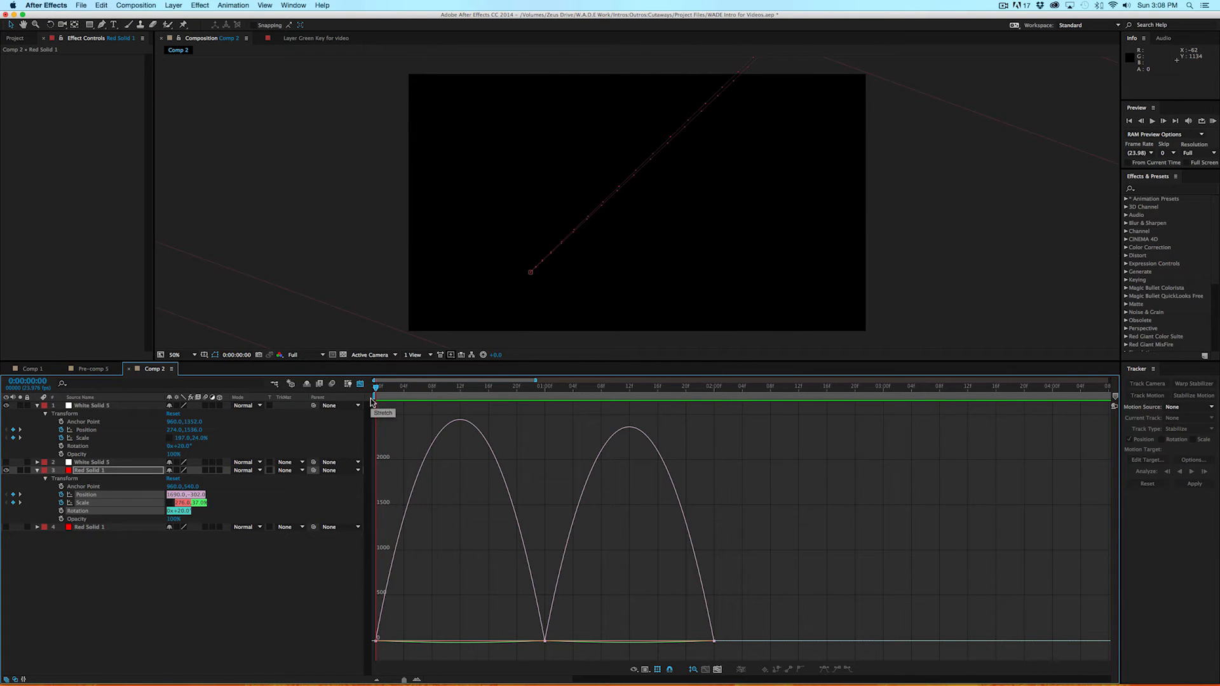
left_click(461, 388)
left_click_drag(462, 387, 548, 403)
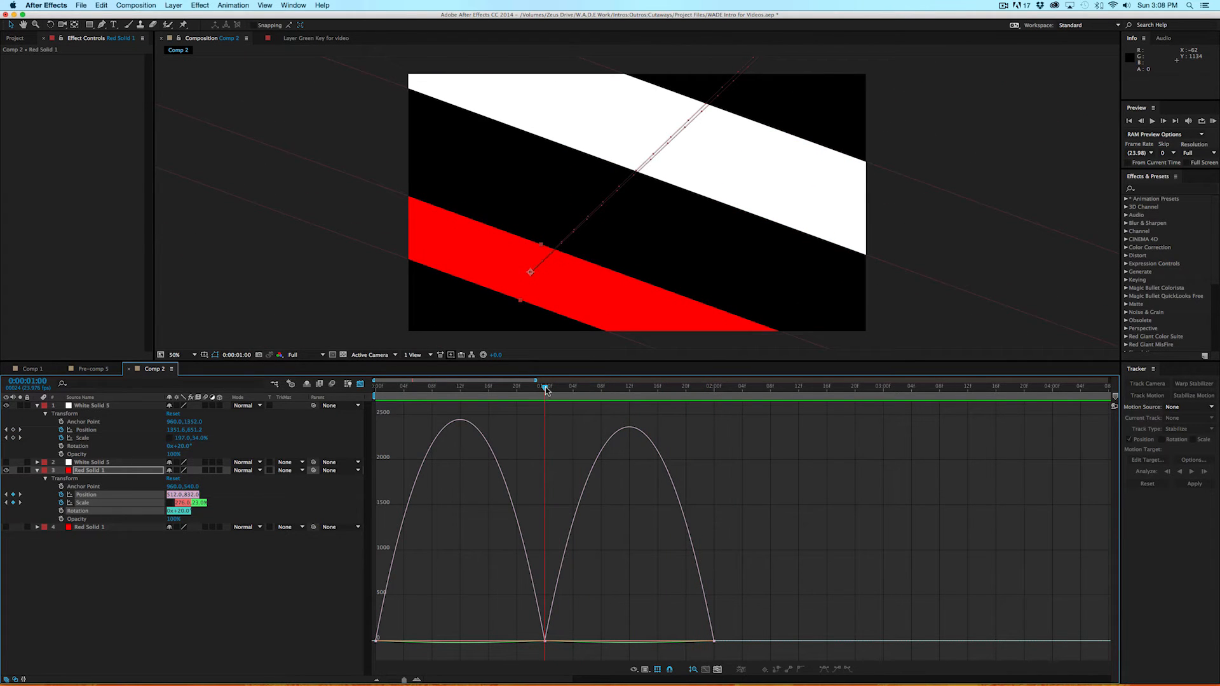
left_click_drag(545, 387, 461, 389)
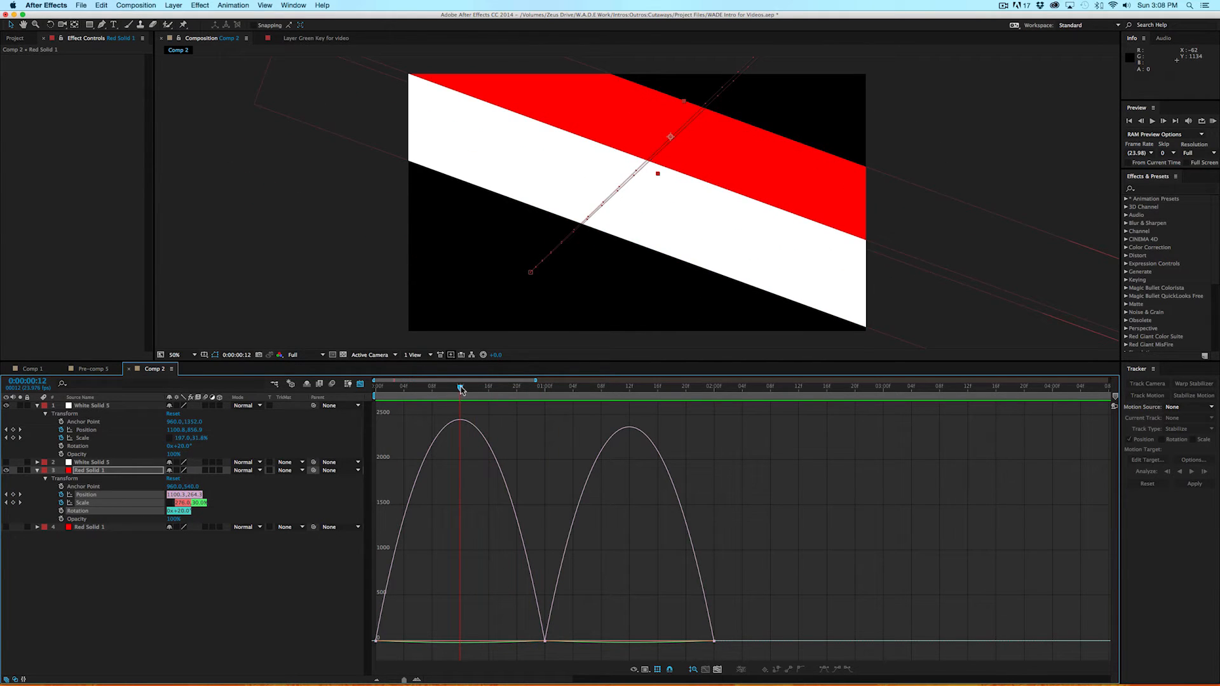
Extend the red bar's incoming position ease at 0:00:01:00 and 0:00:02:00 about halfway back to each preceding keyframe, making the speed peak early.
left_click(539, 641)
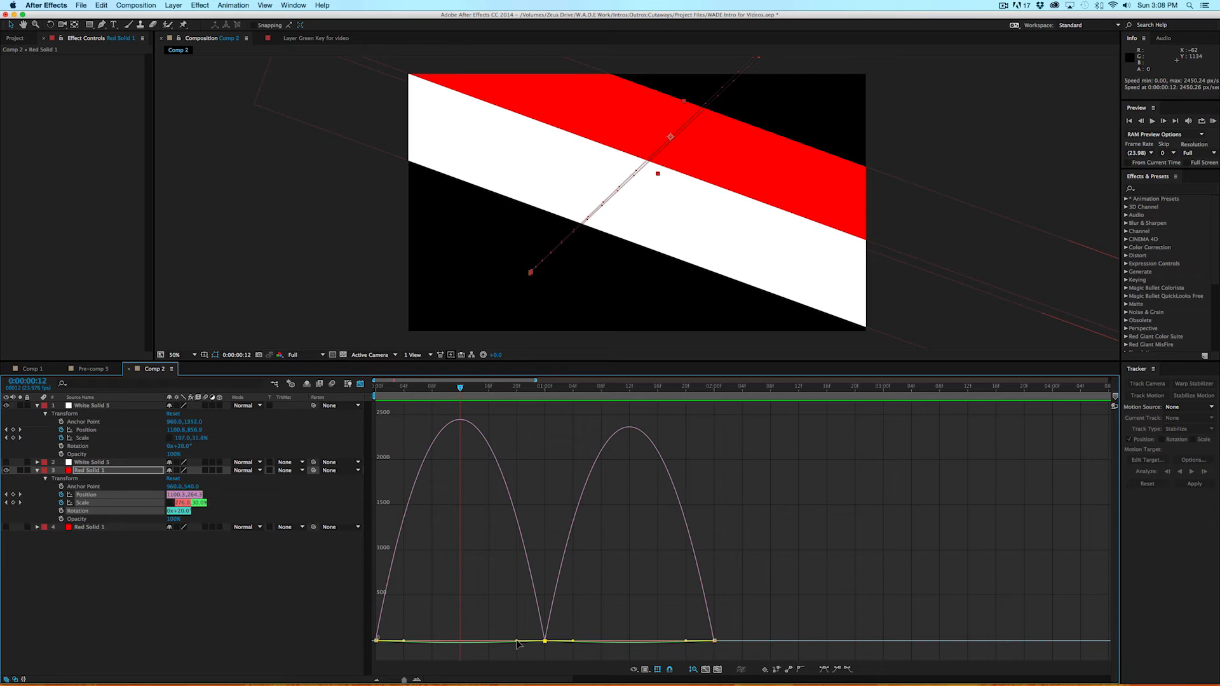
left_click_drag(515, 643, 445, 645)
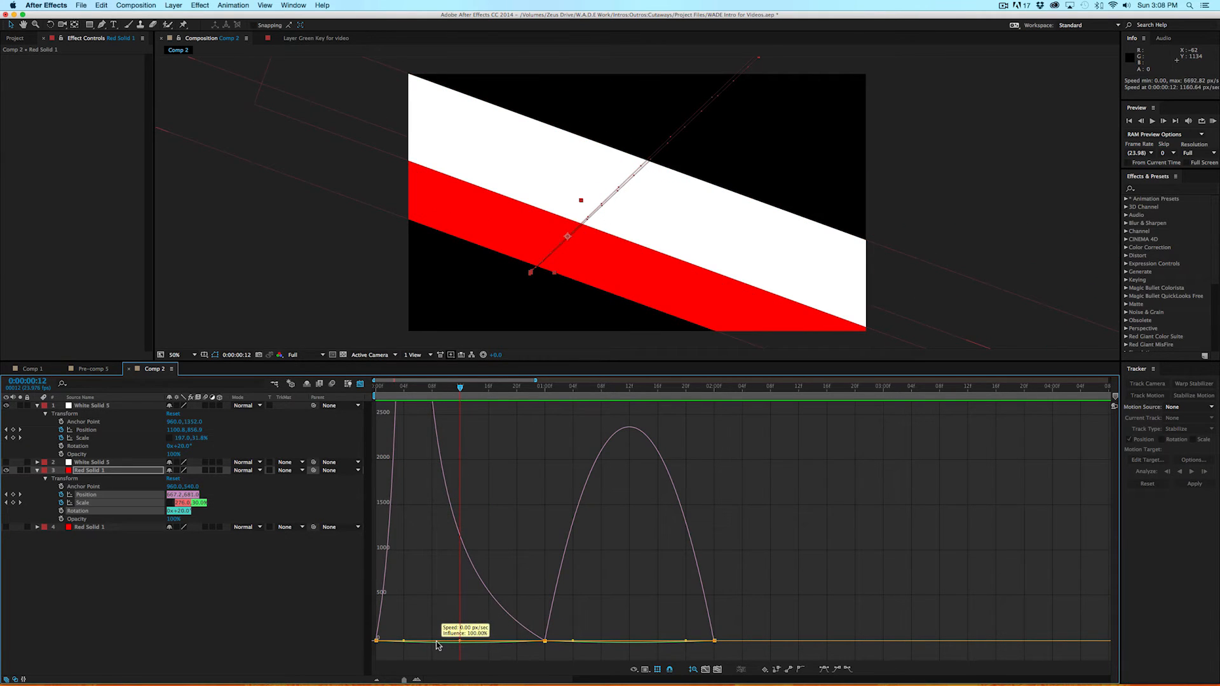
left_click_drag(436, 642, 435, 642)
left_click(715, 643)
left_click_drag(686, 644, 629, 643)
Preview the red bar's reshaped easing from the first frame and scrub through both of its moves.
left_click_drag(413, 394, 353, 388)
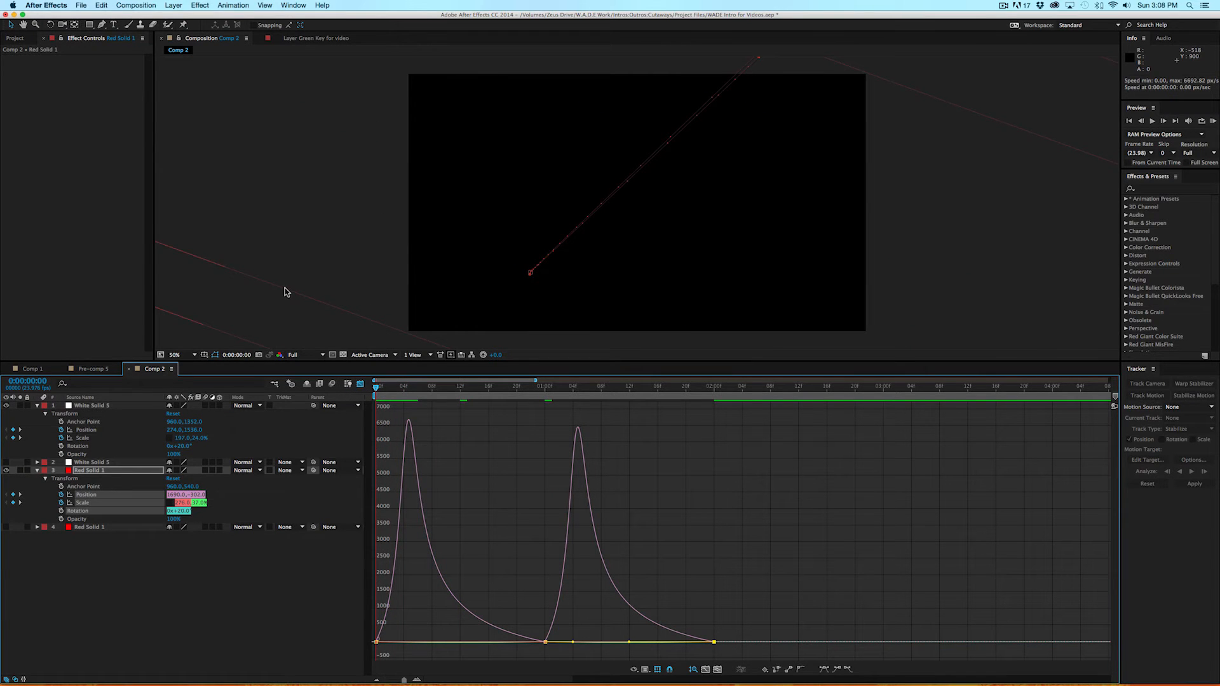
key("space")
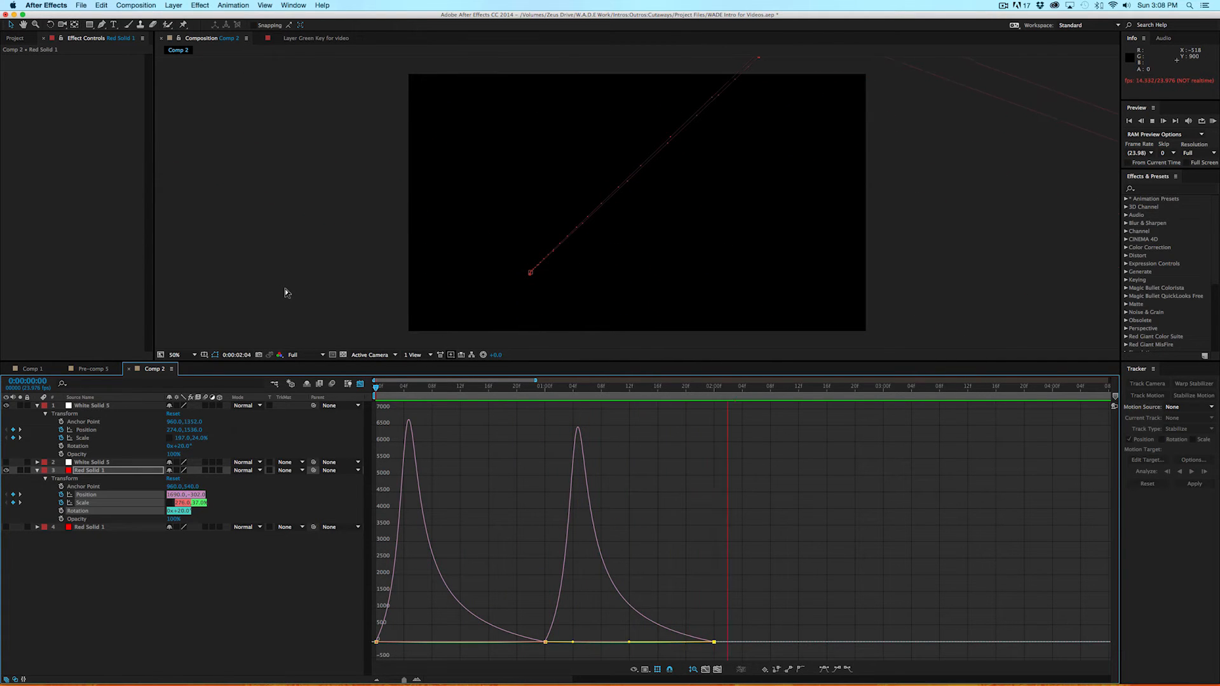
left_click(373, 387)
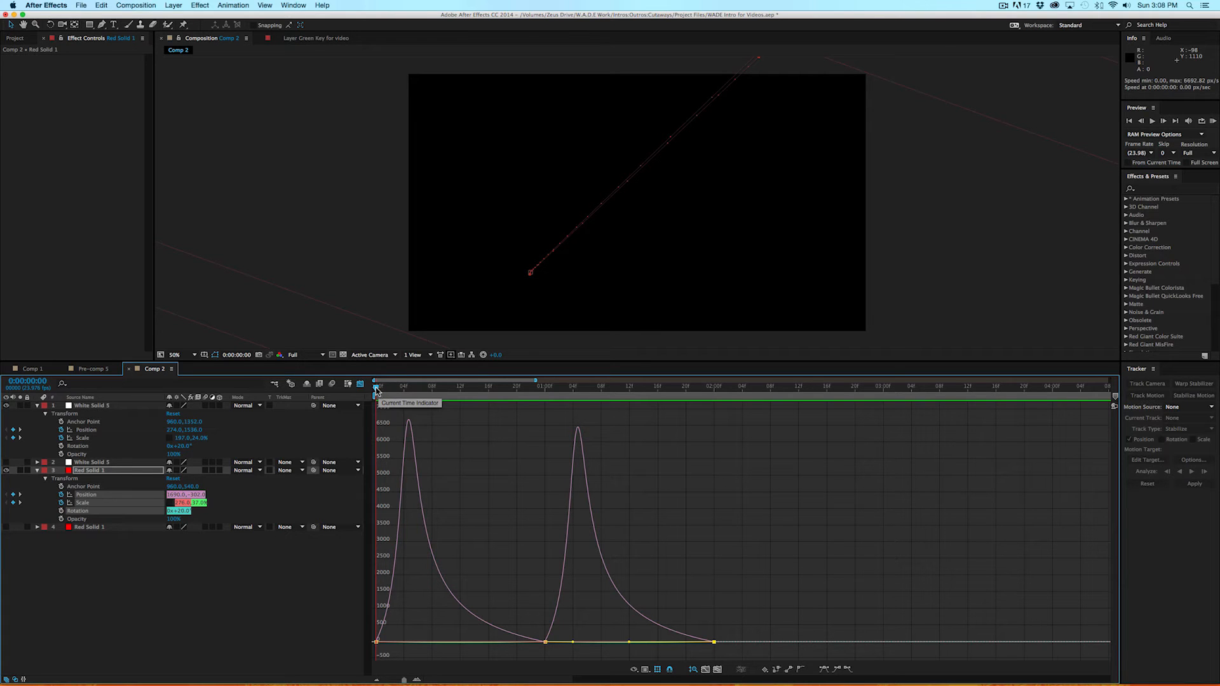
left_click_drag(377, 389, 707, 389)
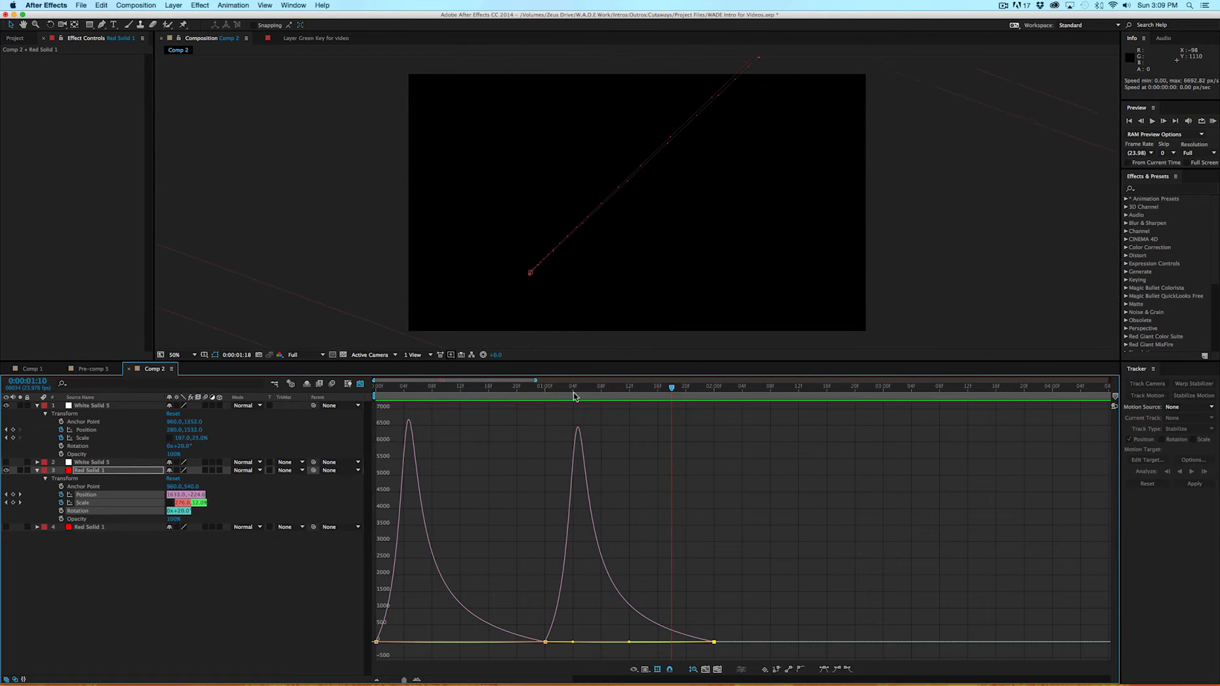
In the graph editor, extend the white bar's incoming position ease at frame 20 and 0:00:01:12 halfway to each preceding keyframe, then return to the layer view.
left_click(90, 463)
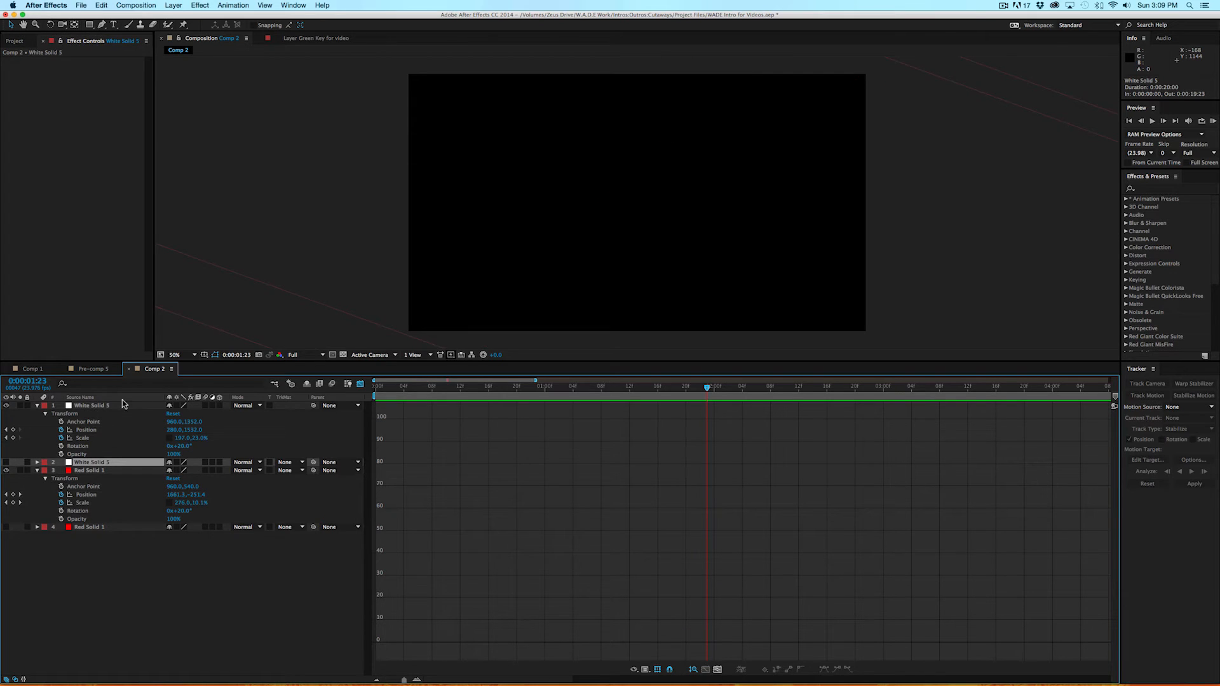
left_click(360, 384)
left_click(658, 432)
left_click_drag(658, 433, 361, 428)
left_click(360, 384)
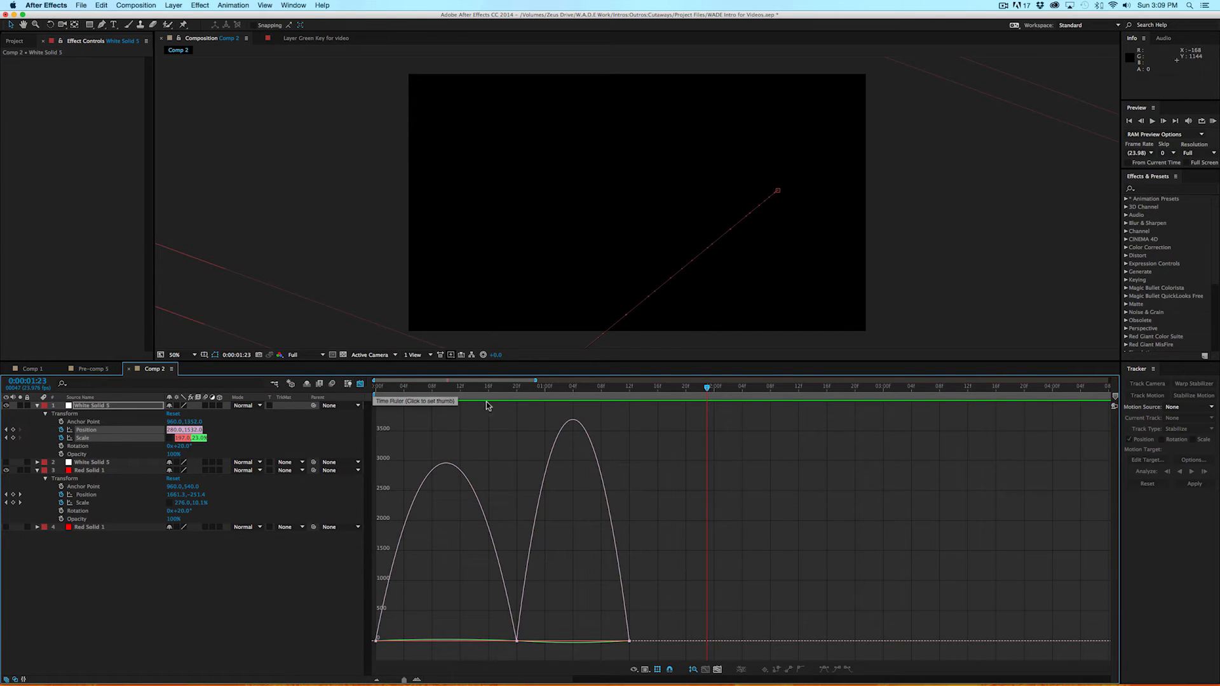
left_click_drag(517, 642, 416, 643)
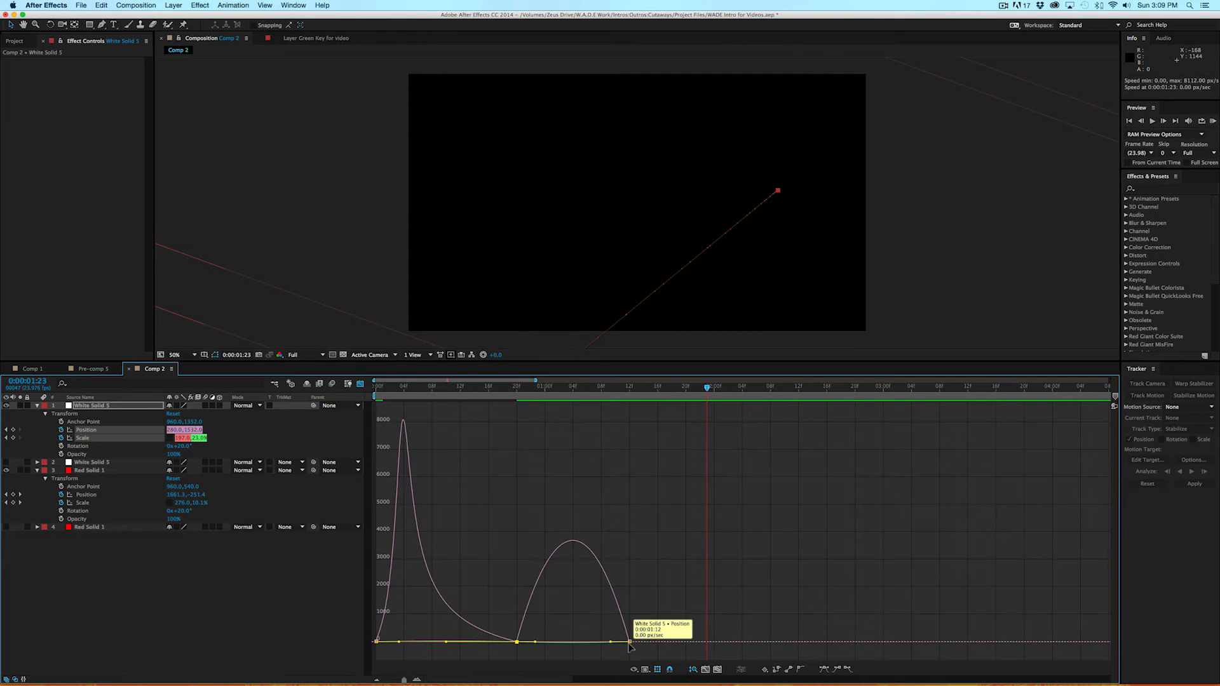
left_click(629, 642)
left_click_drag(611, 643, 573, 642)
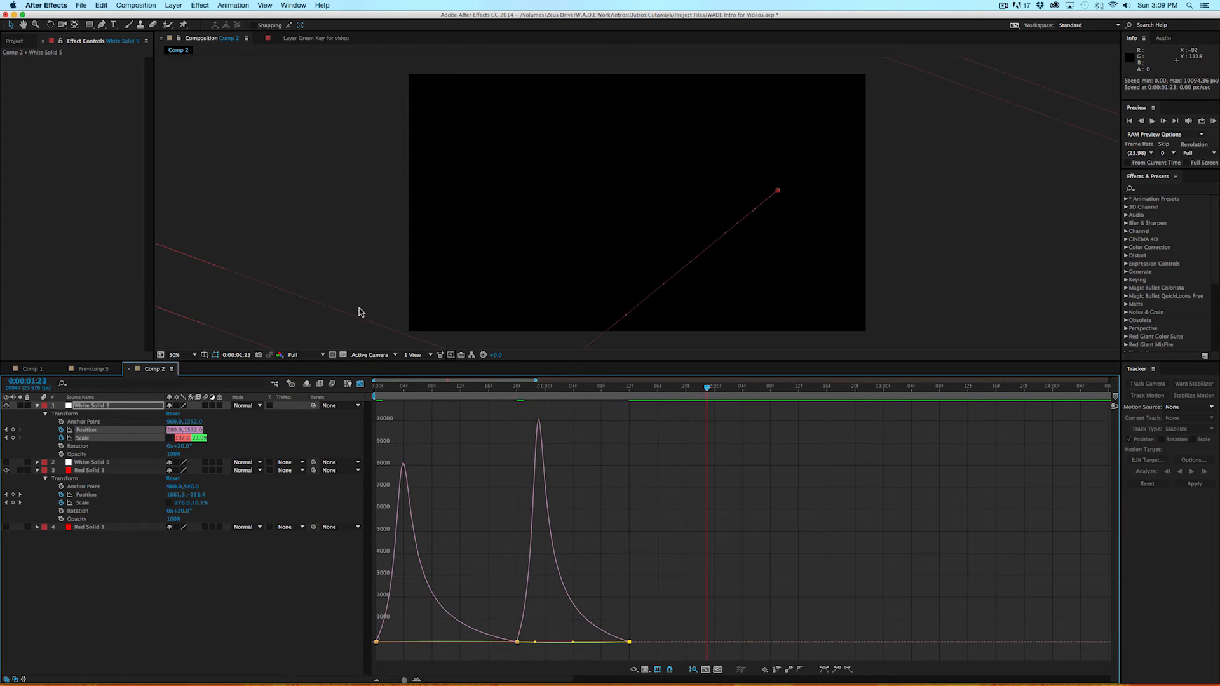
left_click(360, 384)
Replay the transition from the first frame to check how both bars move with the early-peaking speed curves.
key("space")
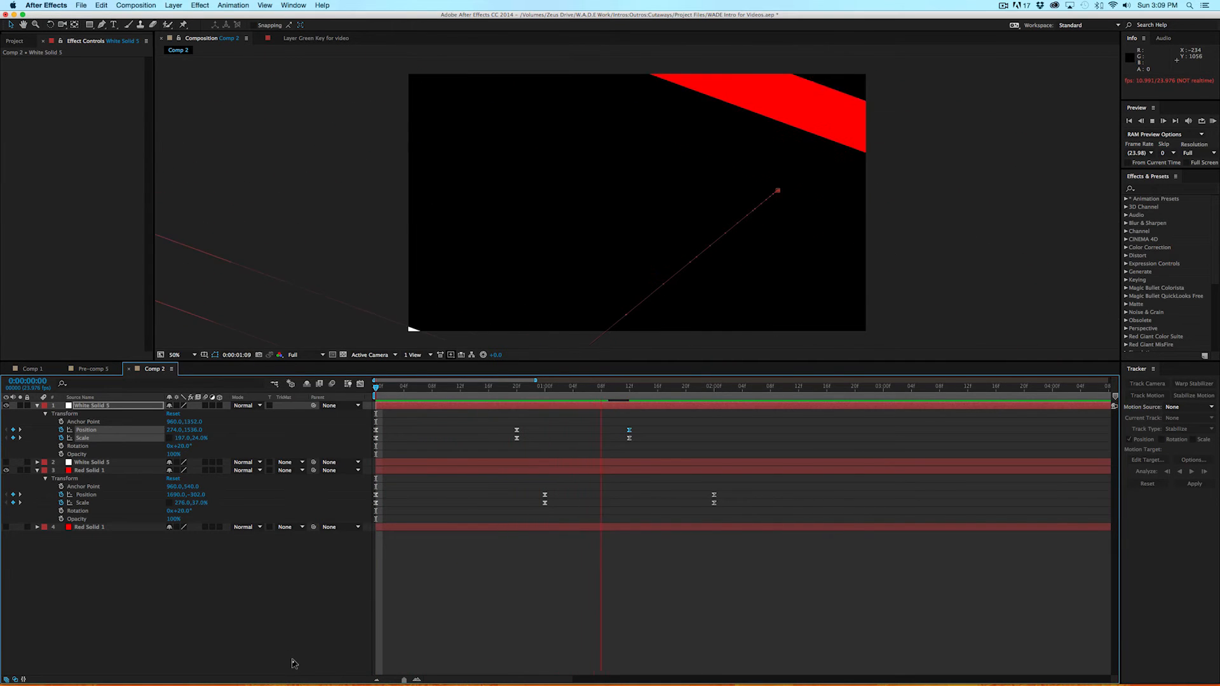
key("space")
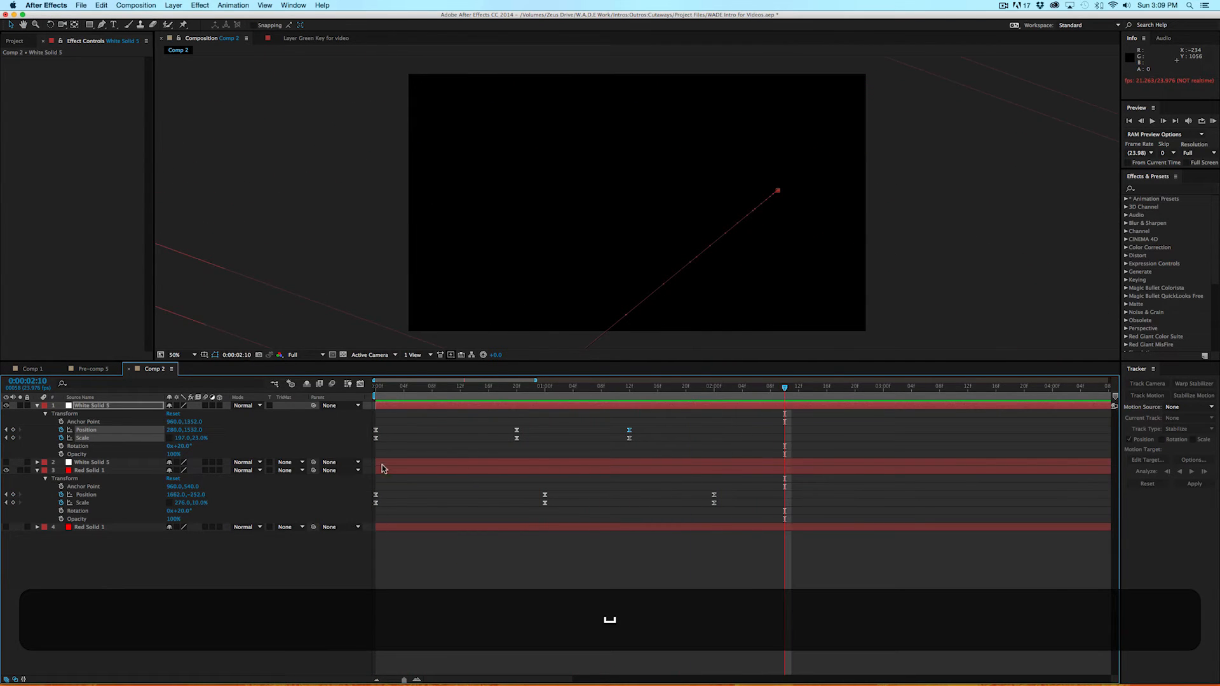
key("space")
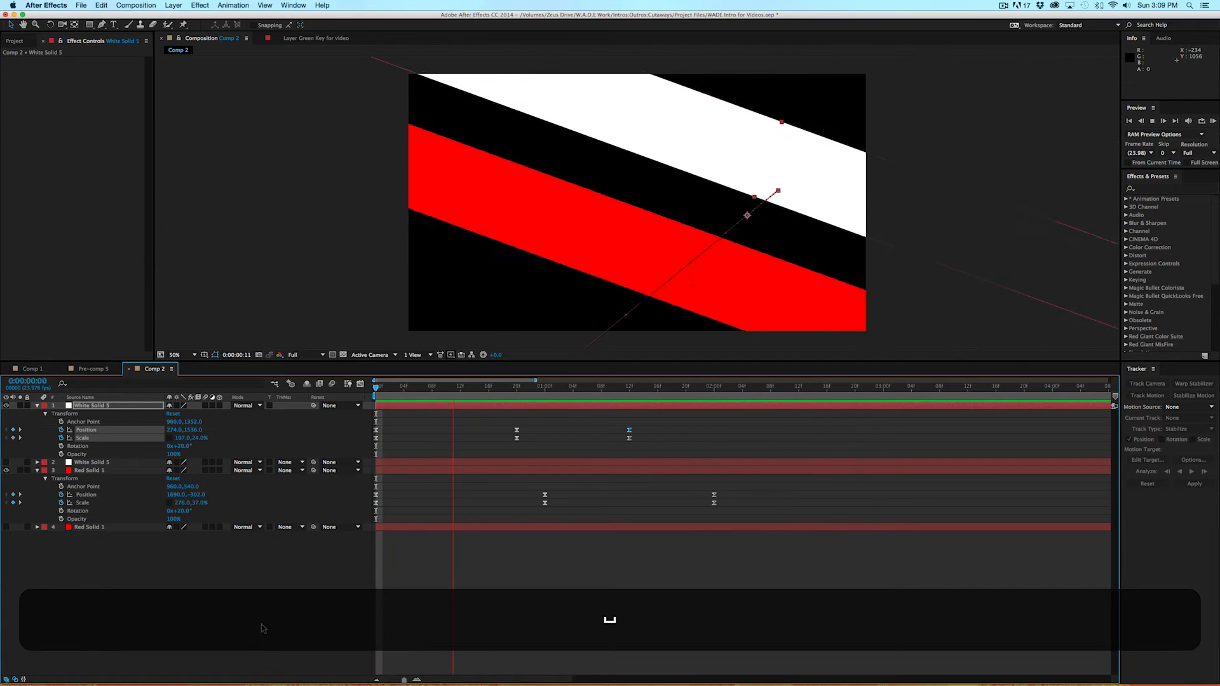
key("space")
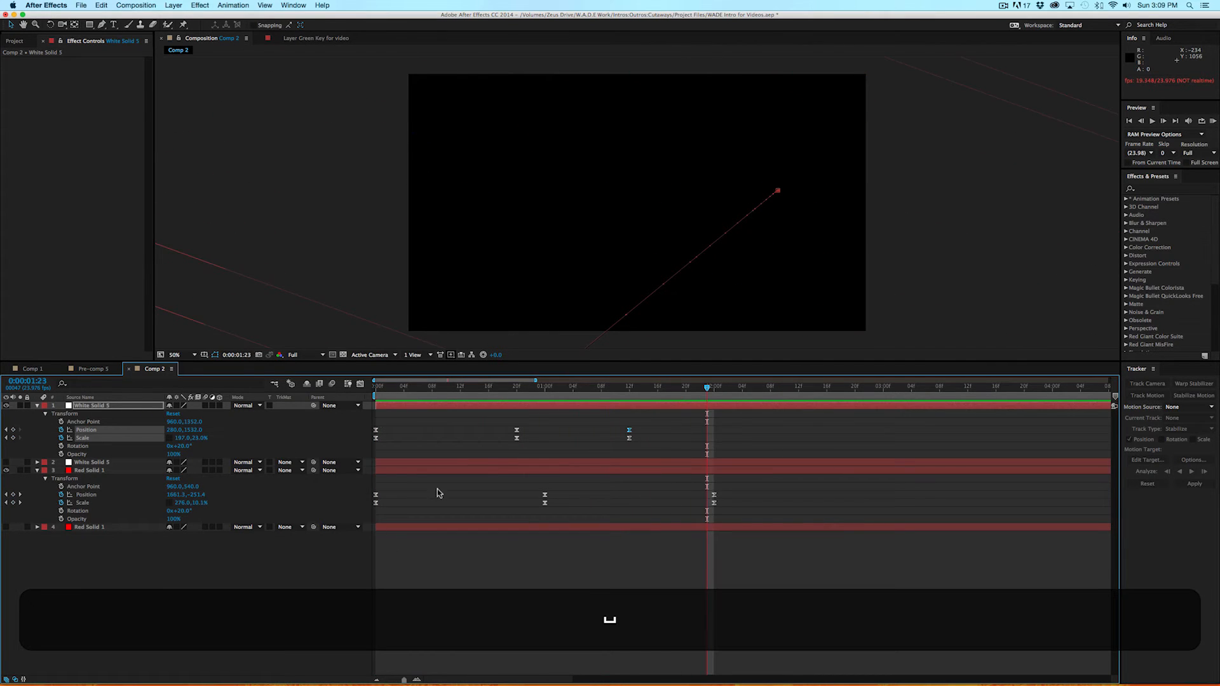
key("space")
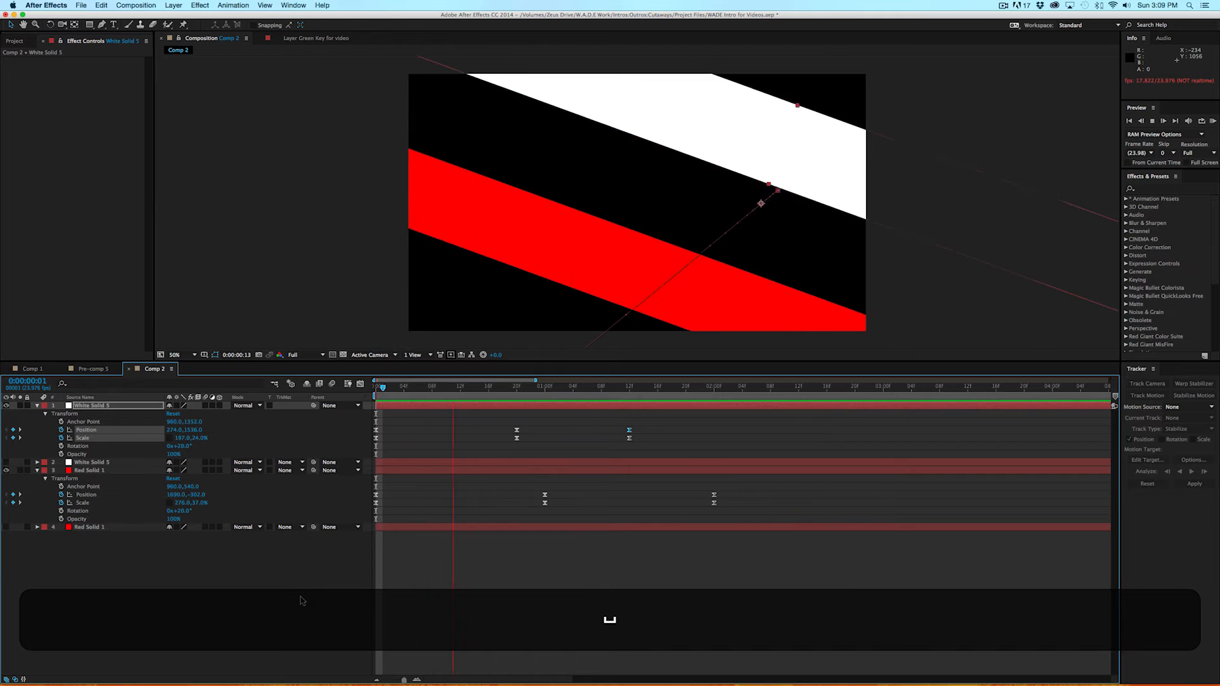
key("space")
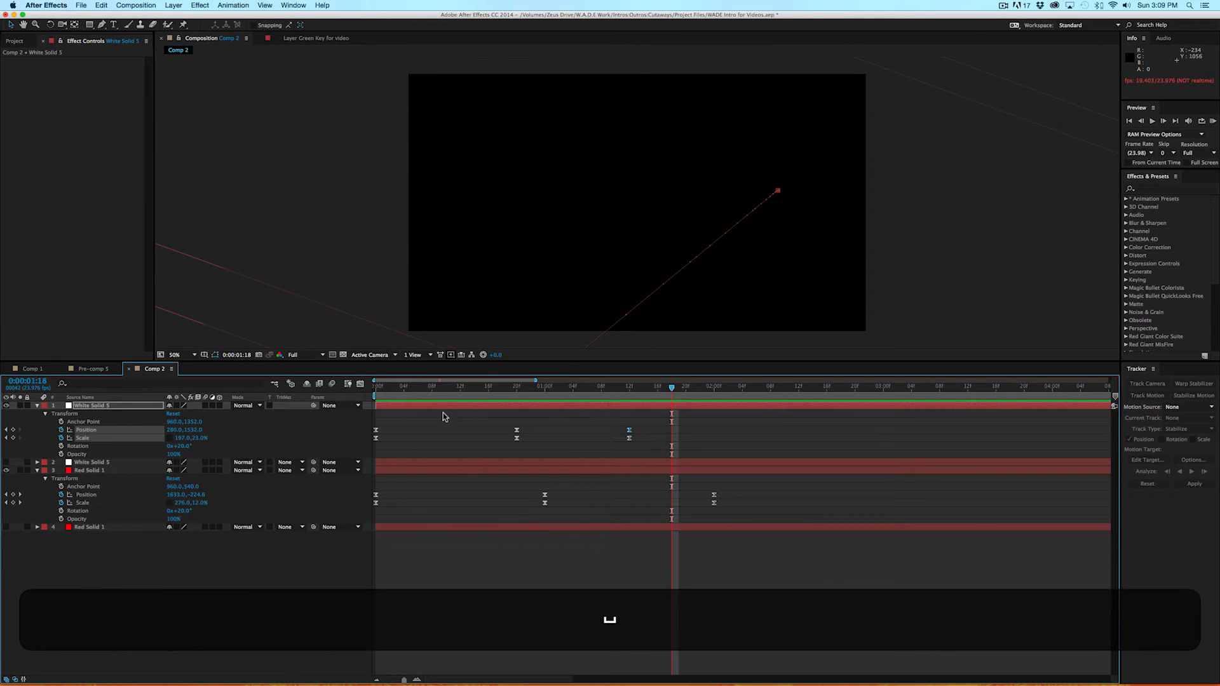
left_click_drag(380, 392, 340, 391)
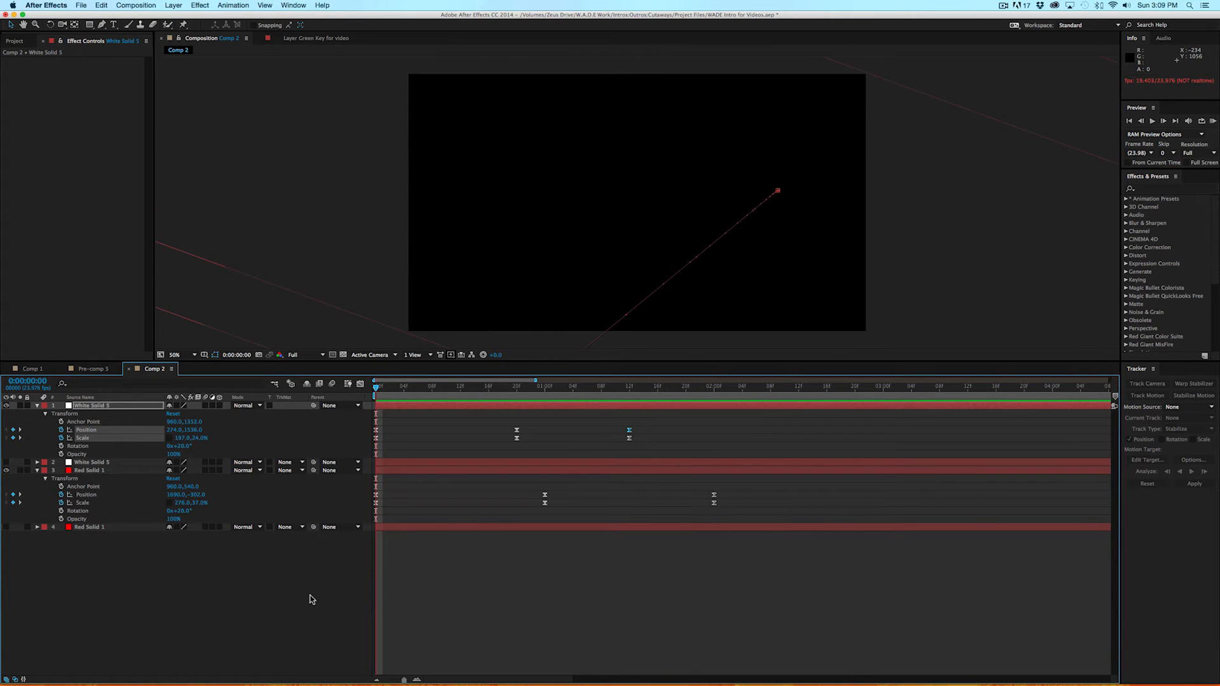
key("space")
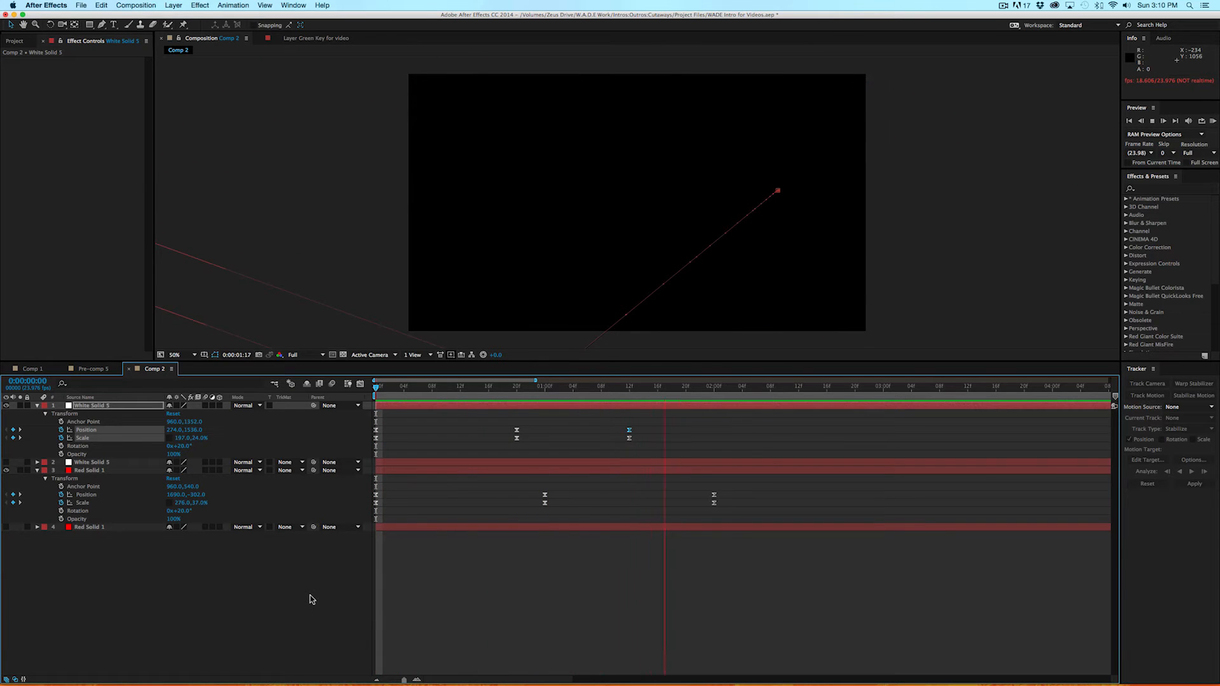
Create a comp-sized bright green solid, place it beneath all other layers, and scrub the transition over it.
left_click(164, 5)
mouse_move(197, 19)
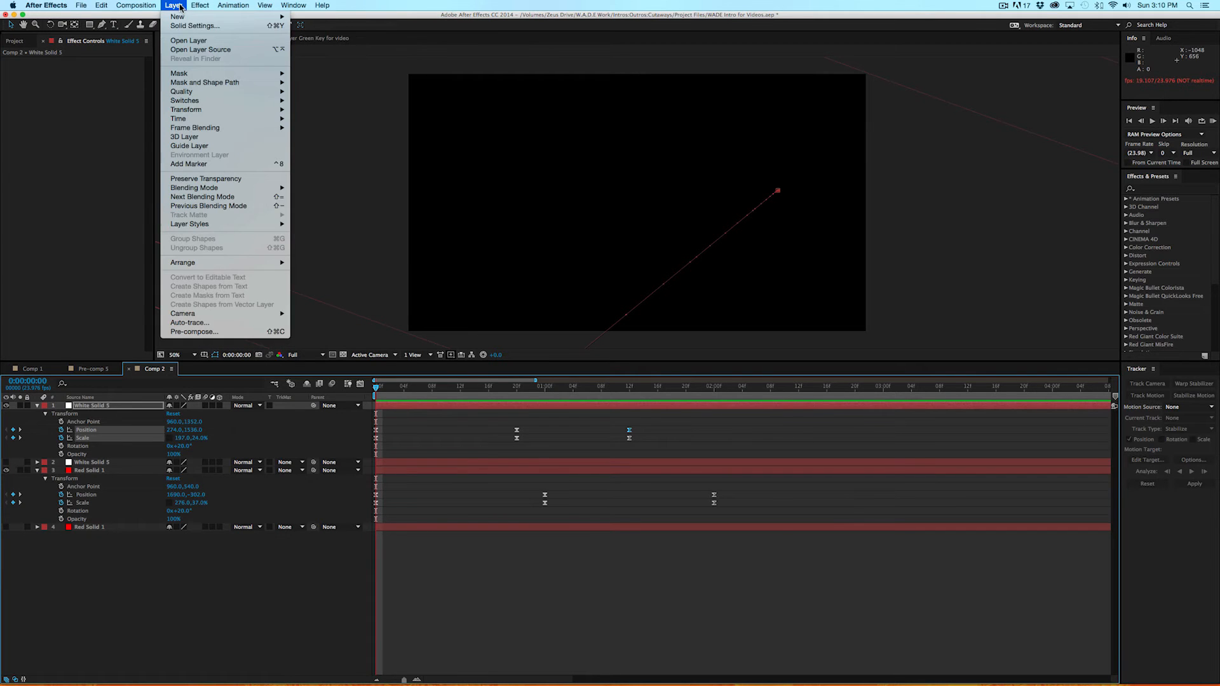
left_click(324, 27)
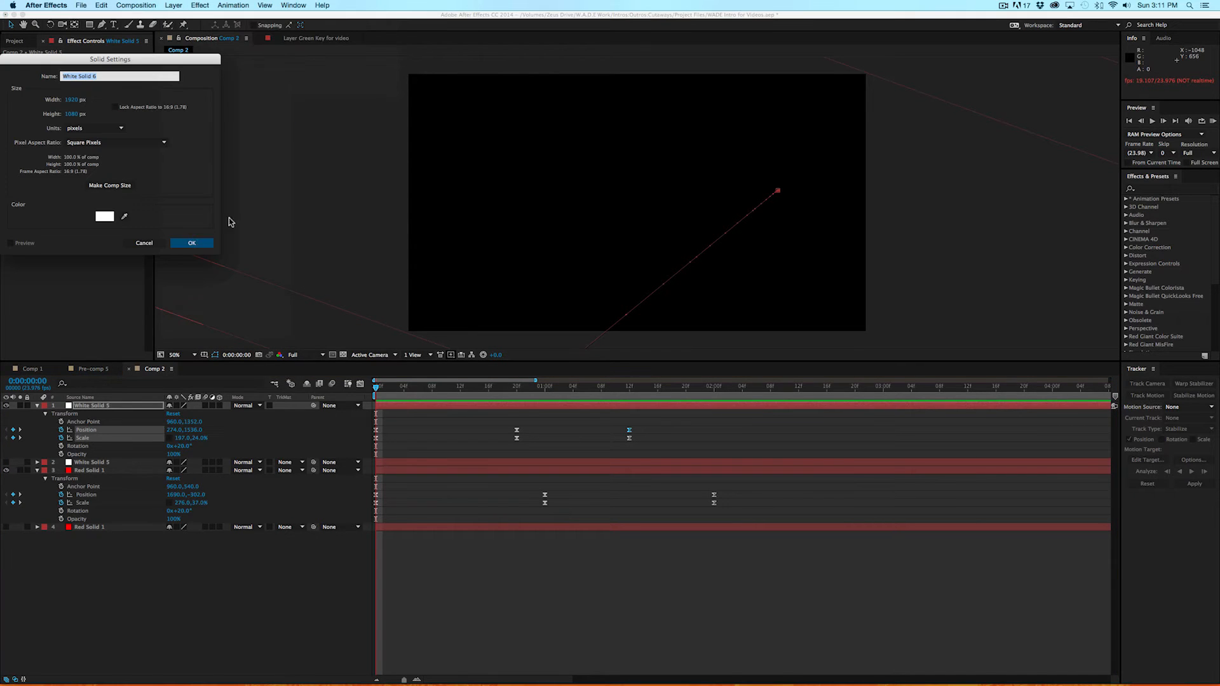
left_click(113, 216)
left_click_drag(144, 153, 159, 57)
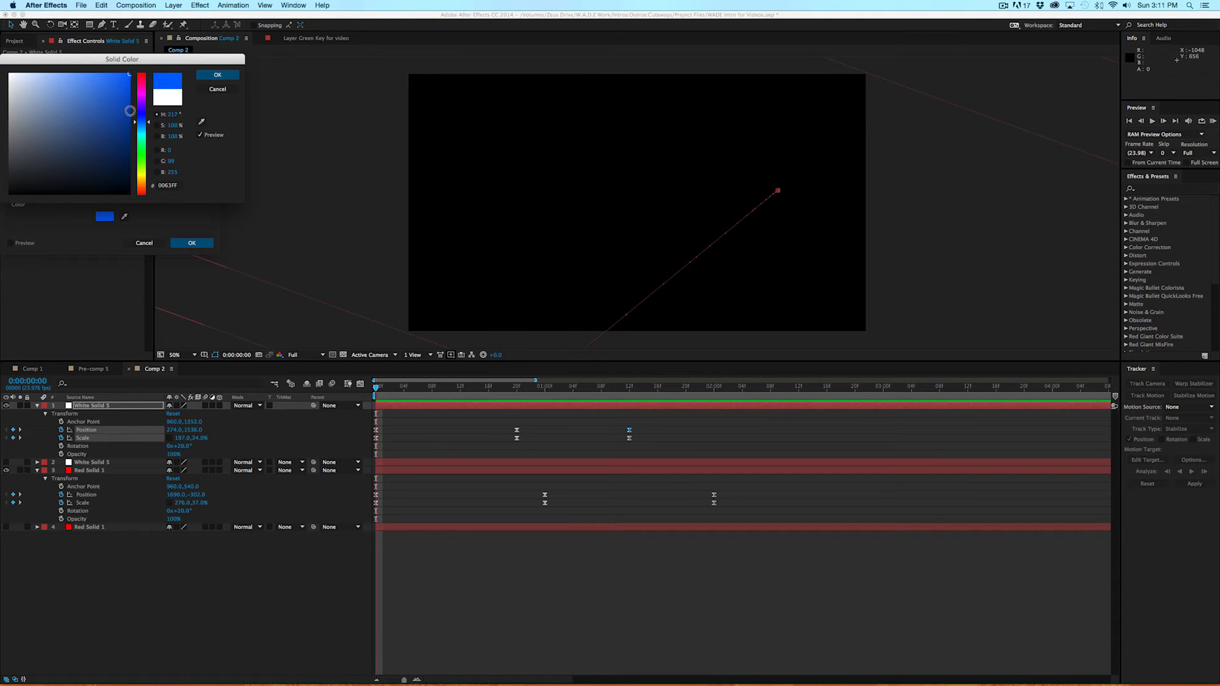
left_click(148, 156)
left_click(217, 75)
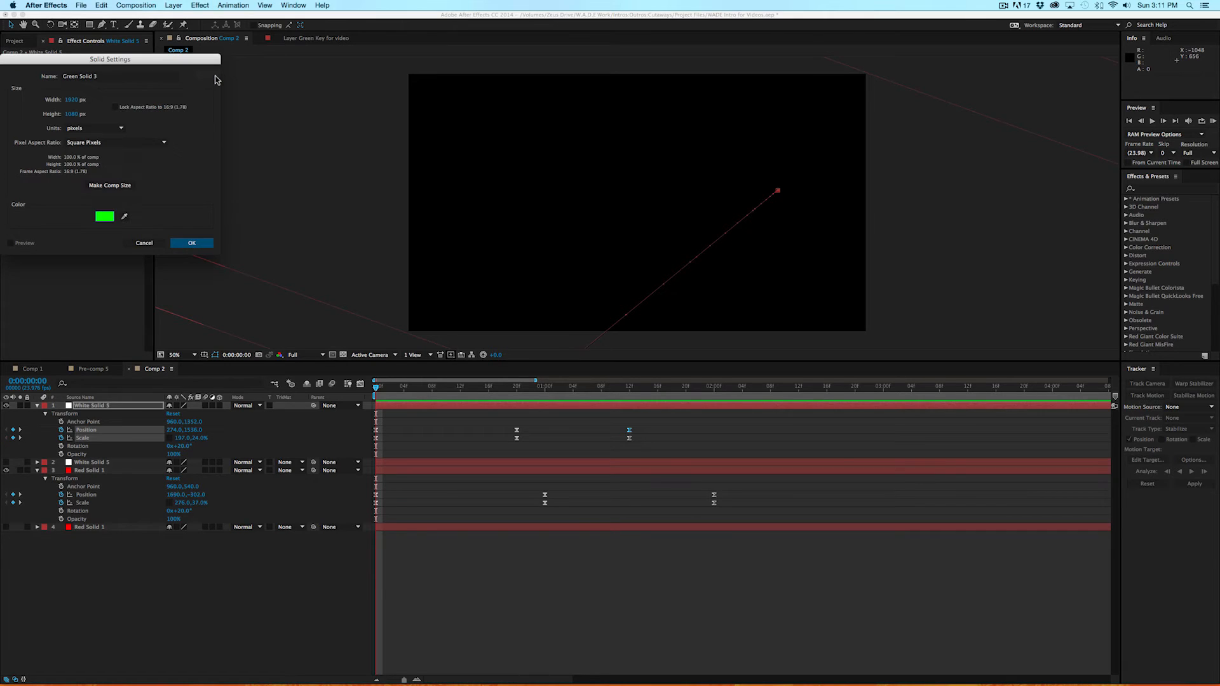
left_click(202, 243)
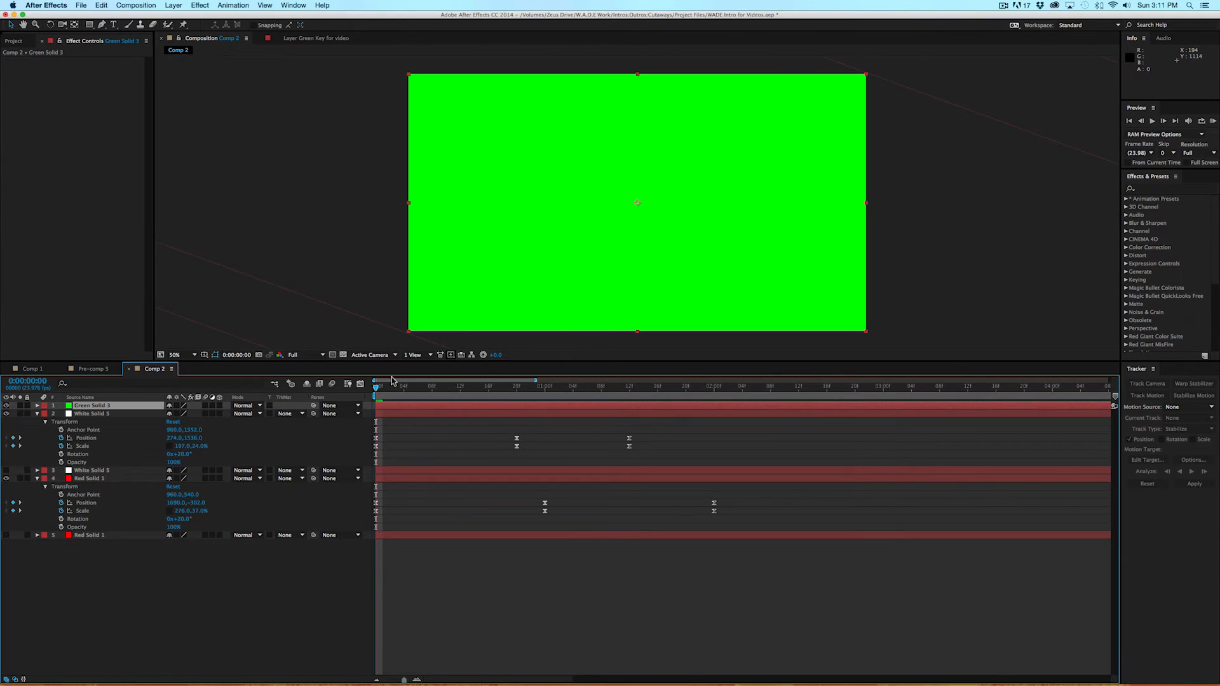
left_click_drag(117, 407, 102, 548)
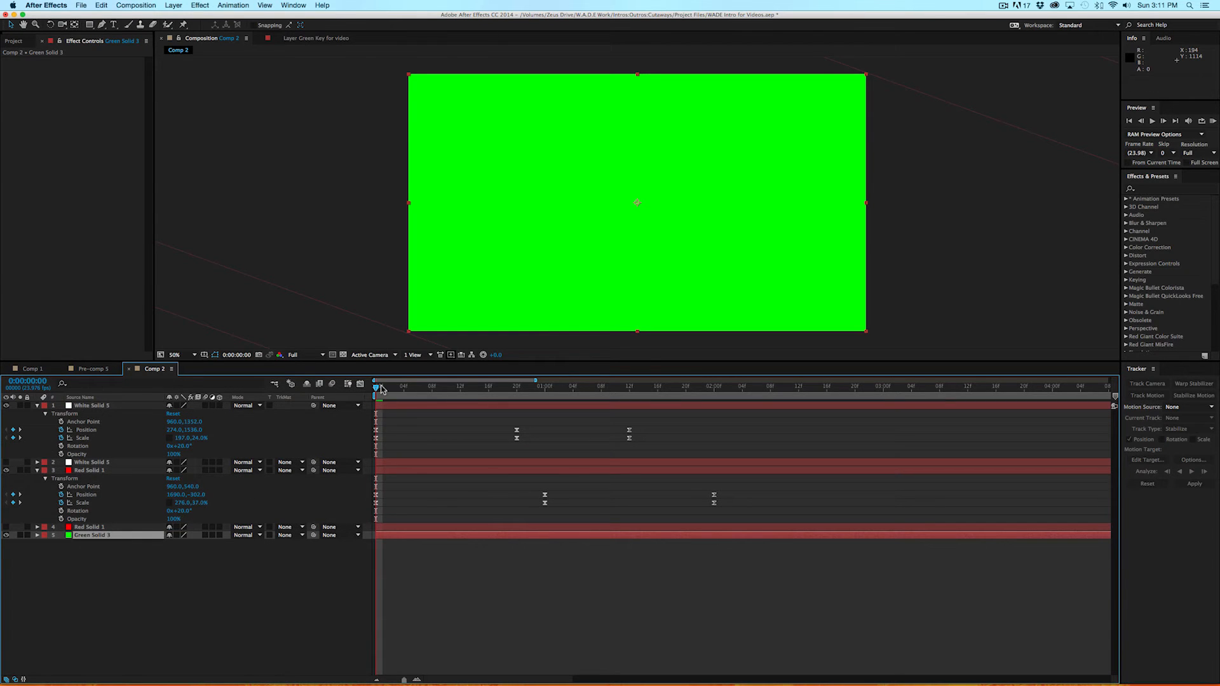
mouse_move(384, 389)
left_mouse_down()
mouse_move(437, 388)
mouse_move(374, 386)
left_mouse_up()
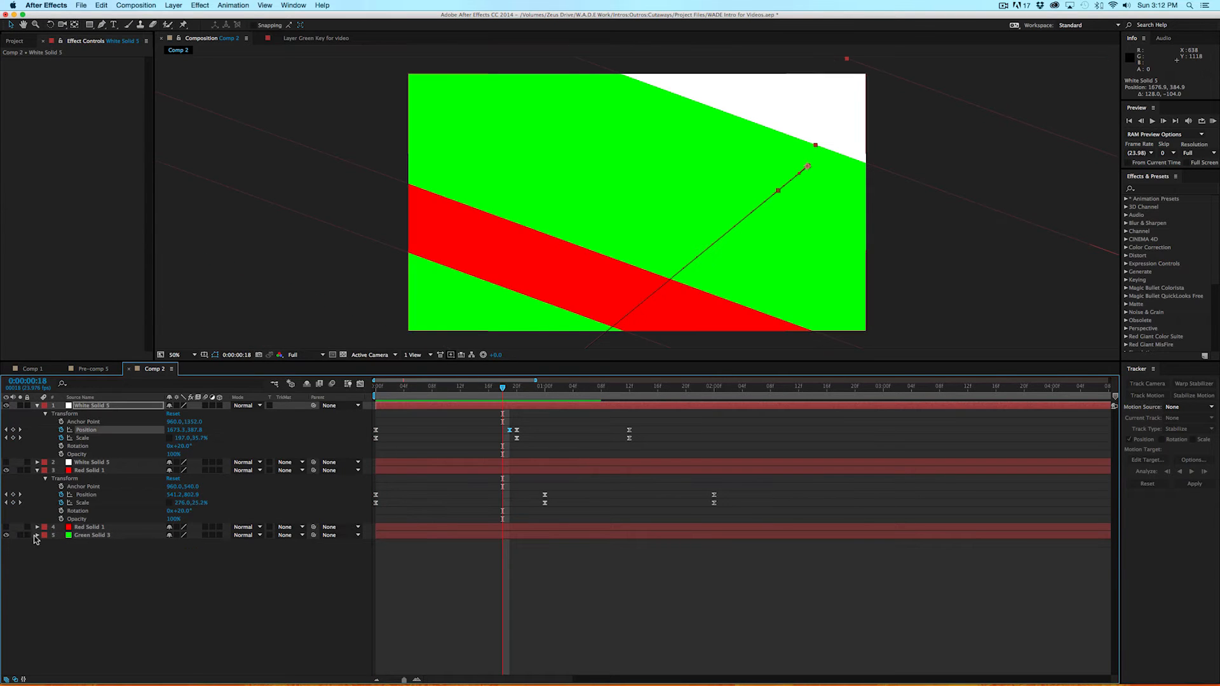
Rotate the green solid to 20° and scale it up to 175, 201% so it covers the whole frame.
left_click(38, 535)
left_click(45, 544)
left_click(182, 576)
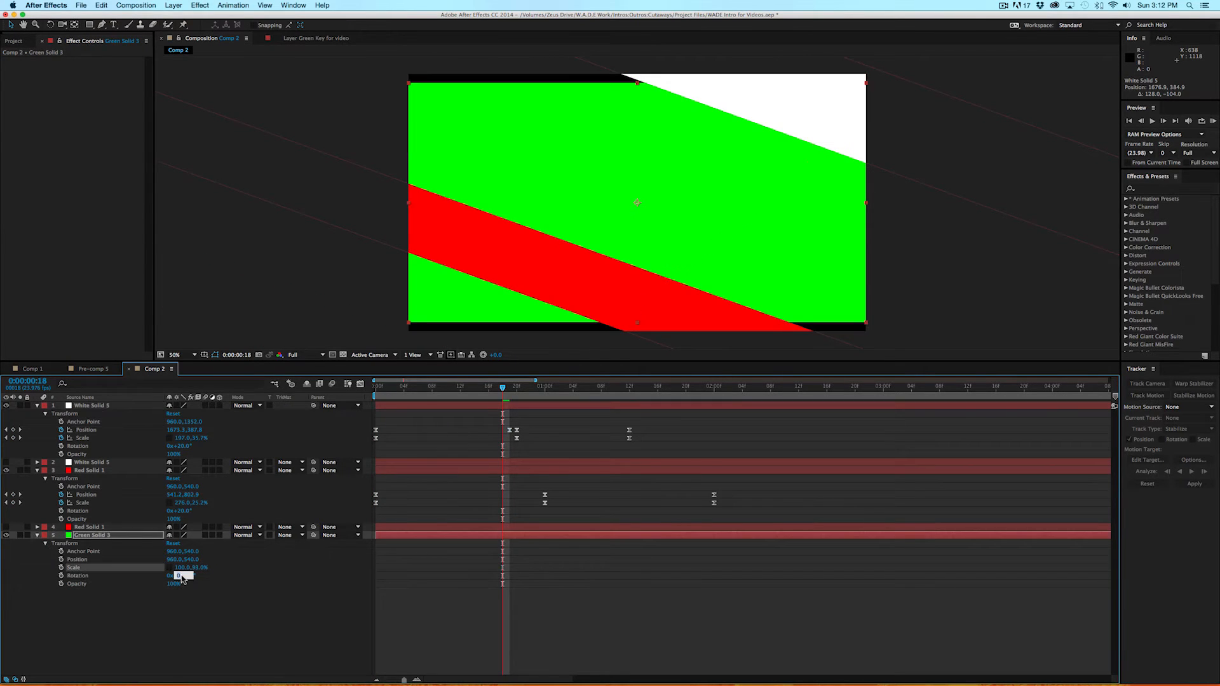
type("20")
key("Return")
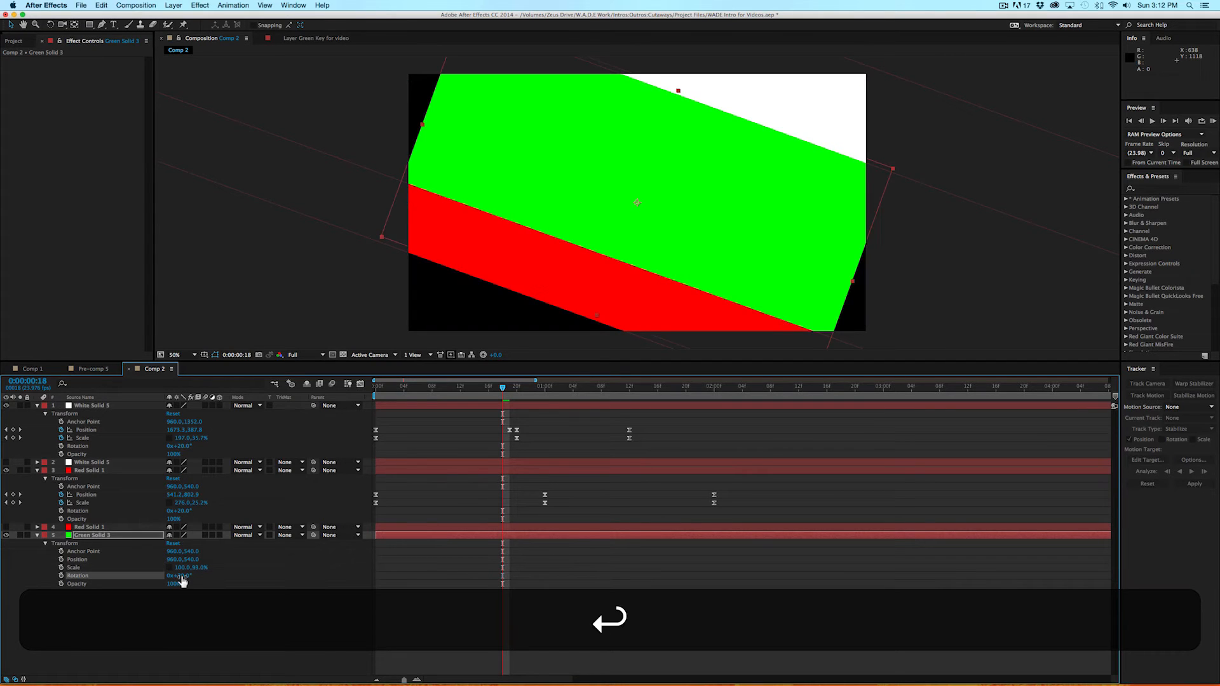
left_click_drag(181, 567, 201, 568)
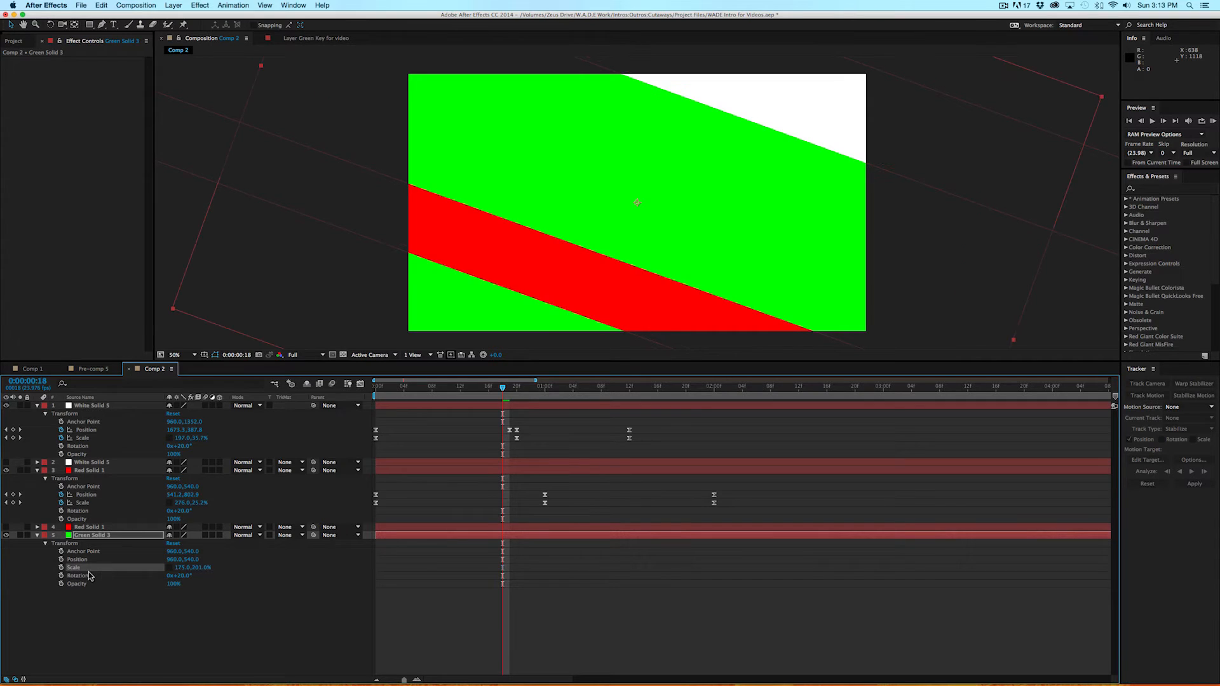
Keyframe the green solid's scale from the first frame, narrowing its width to 159% at frame 20.
left_click_drag(394, 388, 346, 392)
left_click(61, 567)
left_click_drag(392, 391, 510, 389)
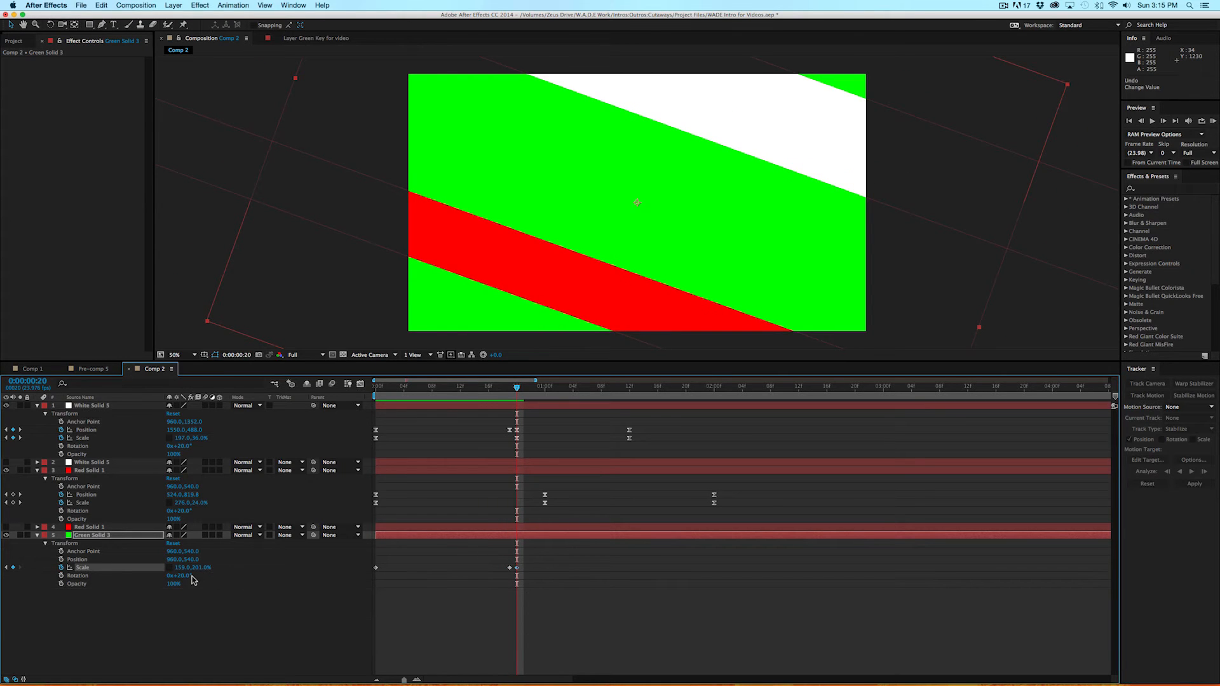
Keyframe the green solid's position from the first frame, moving it to 722, 1028 at frame 16 and 408, 1648 at 0:00:01:00.
left_click_drag(502, 391, 339, 392)
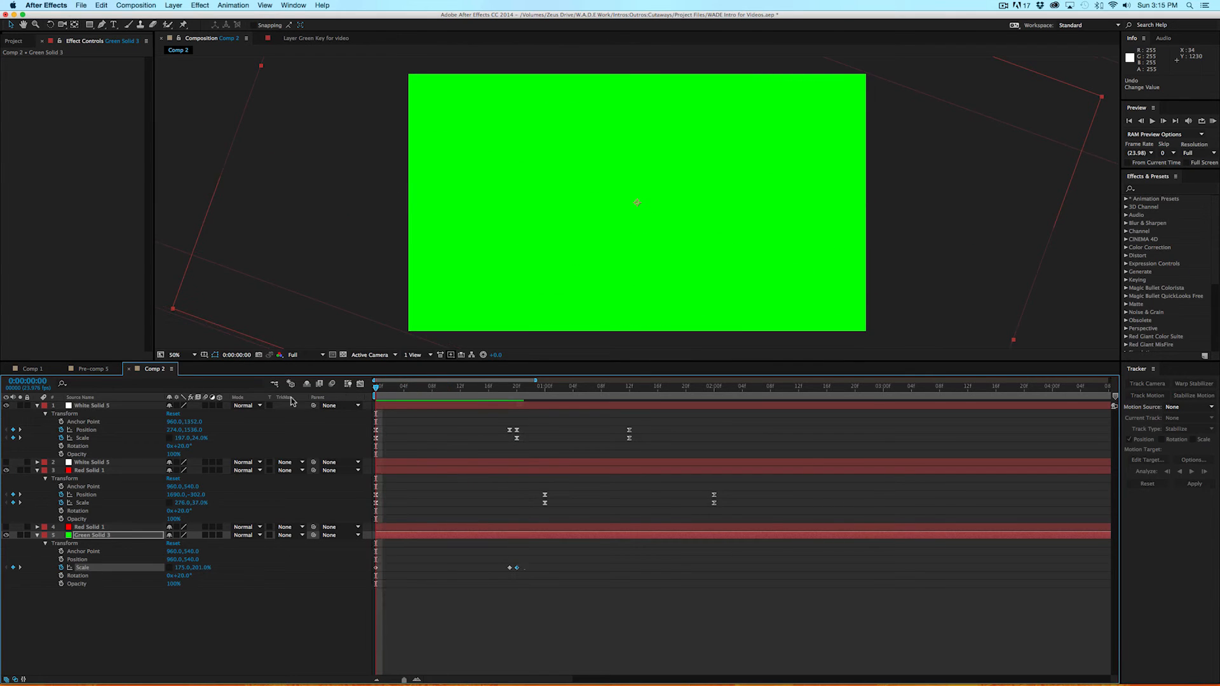
left_click(61, 559)
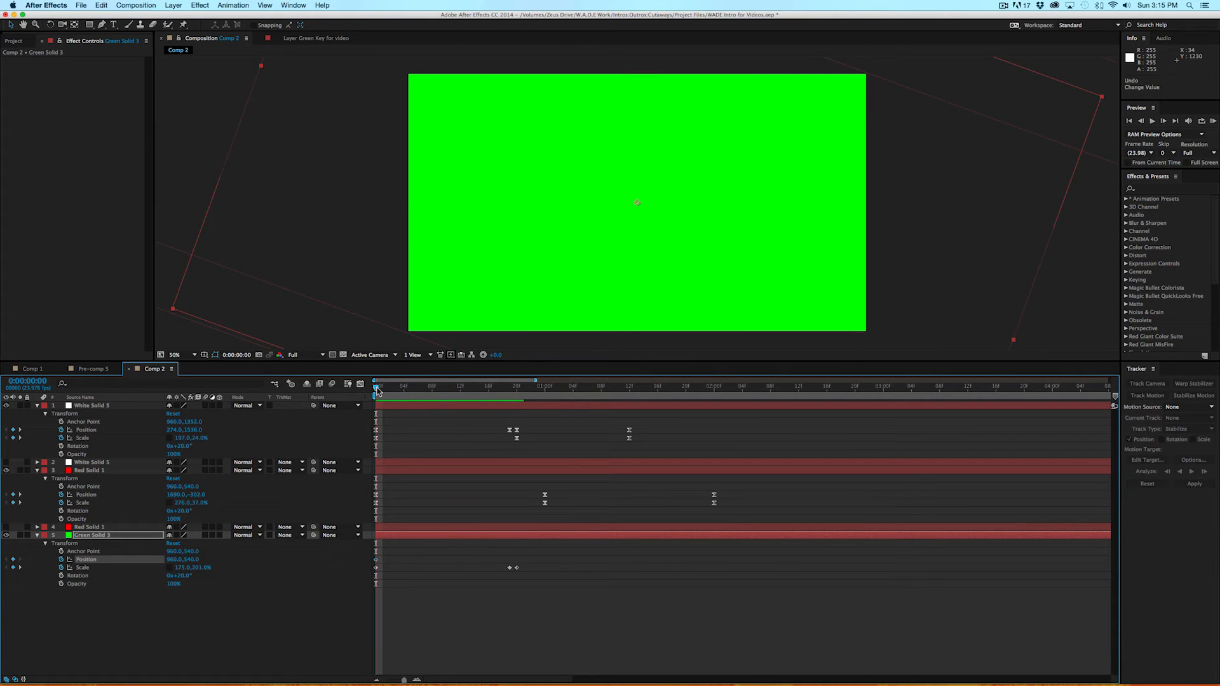
left_click_drag(381, 390, 479, 380)
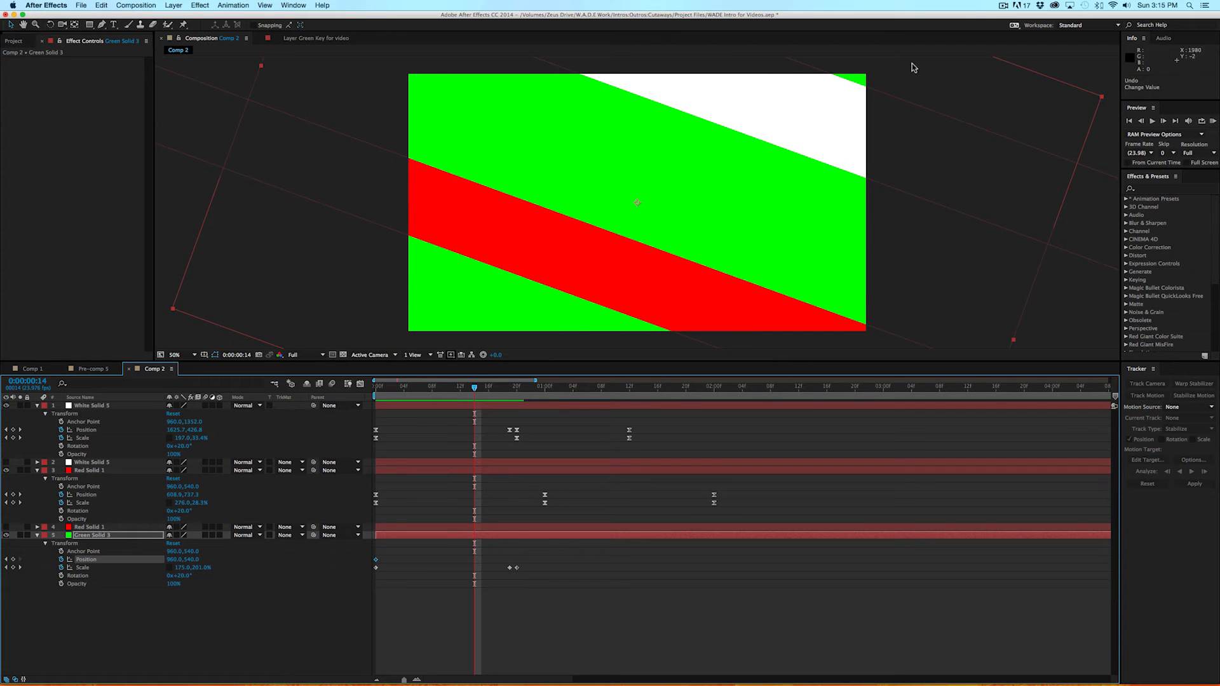
left_click_drag(477, 390, 494, 389)
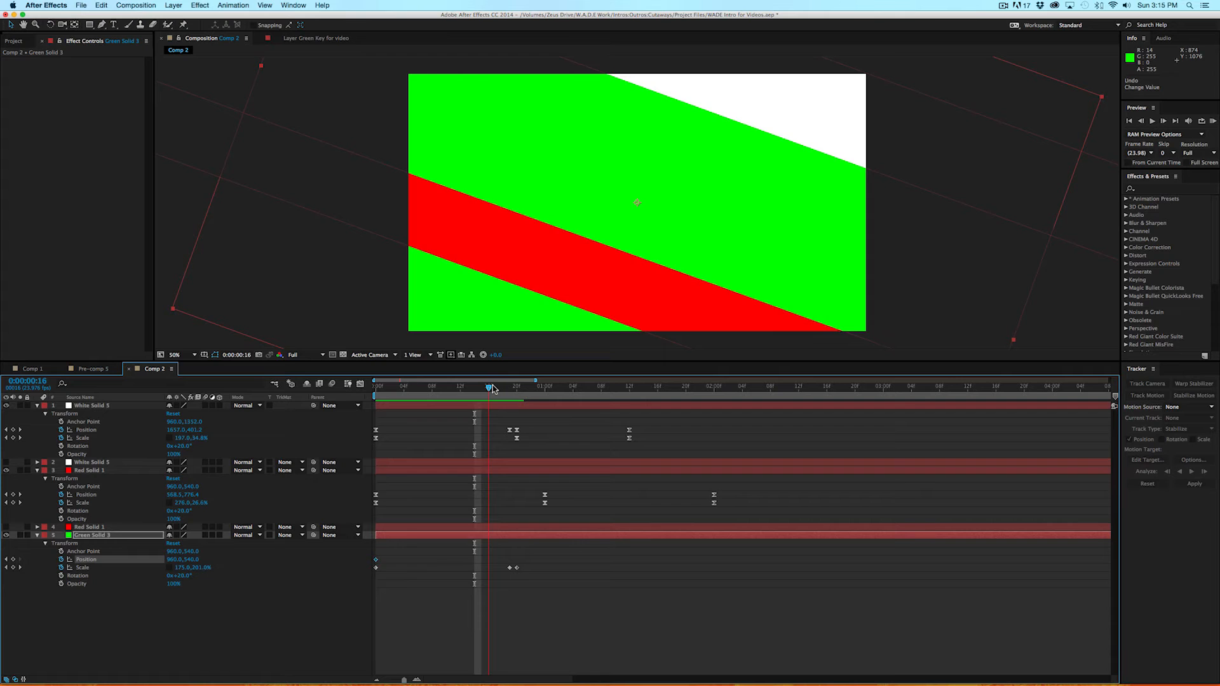
left_click_drag(969, 71, 912, 193)
key("space")
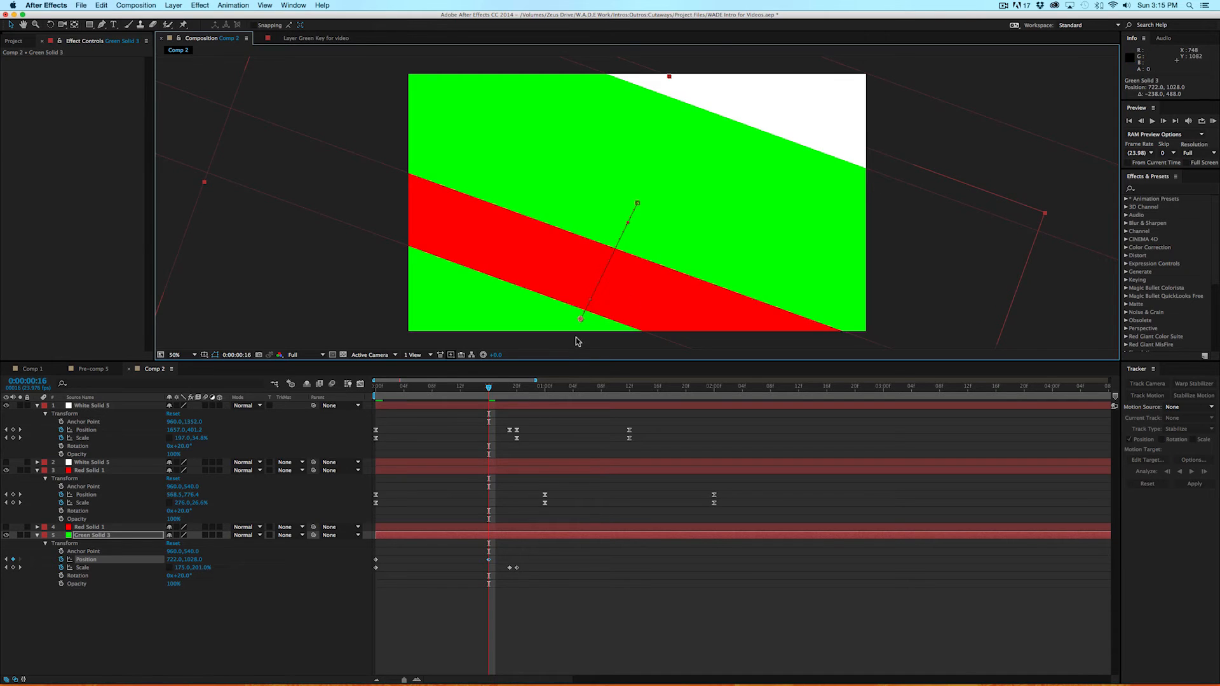
left_click_drag(910, 191, 868, 283)
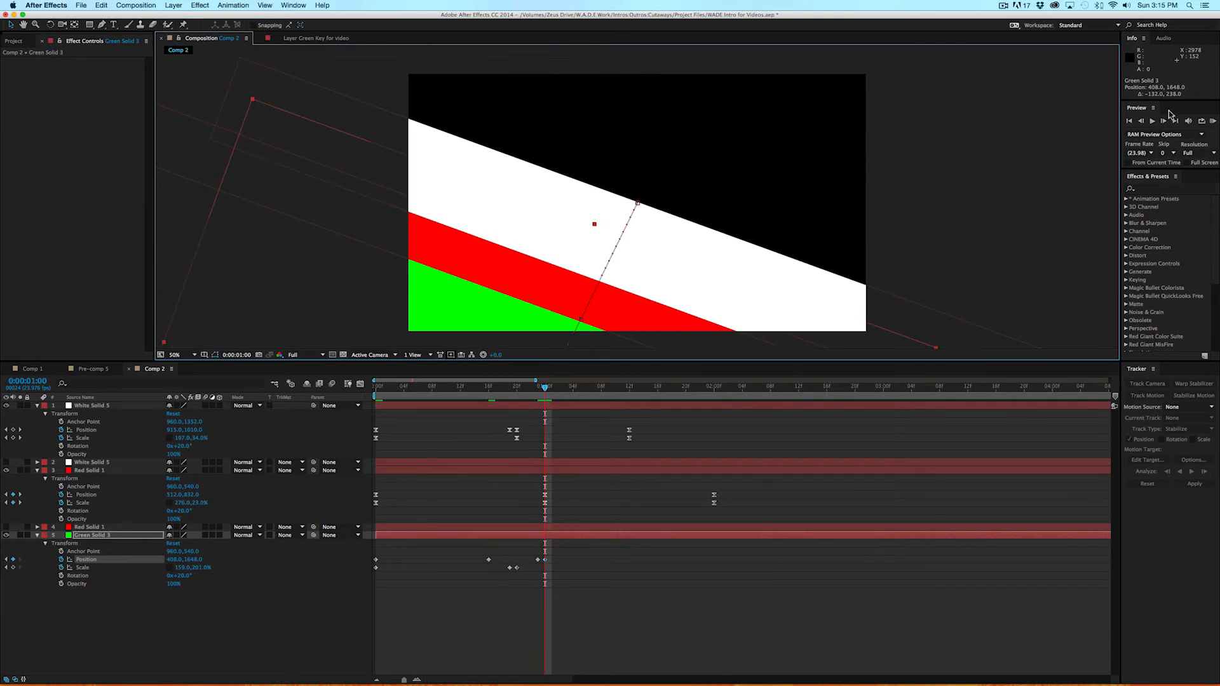
Move the green solid behind the bars to 216, 1894 at 0:00:01:01, 130, 2040 at 0:00:01:03 and -74, 2274 at 0:00:01:04.
left_click(1164, 123)
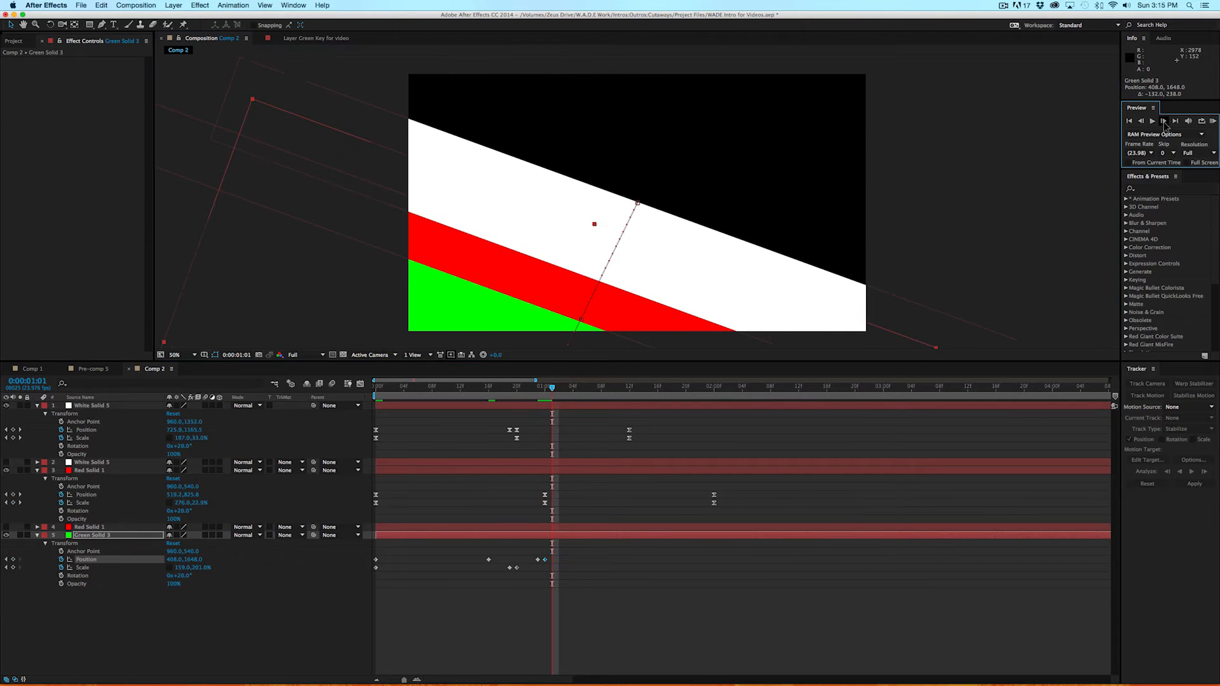
left_click_drag(725, 280, 678, 340)
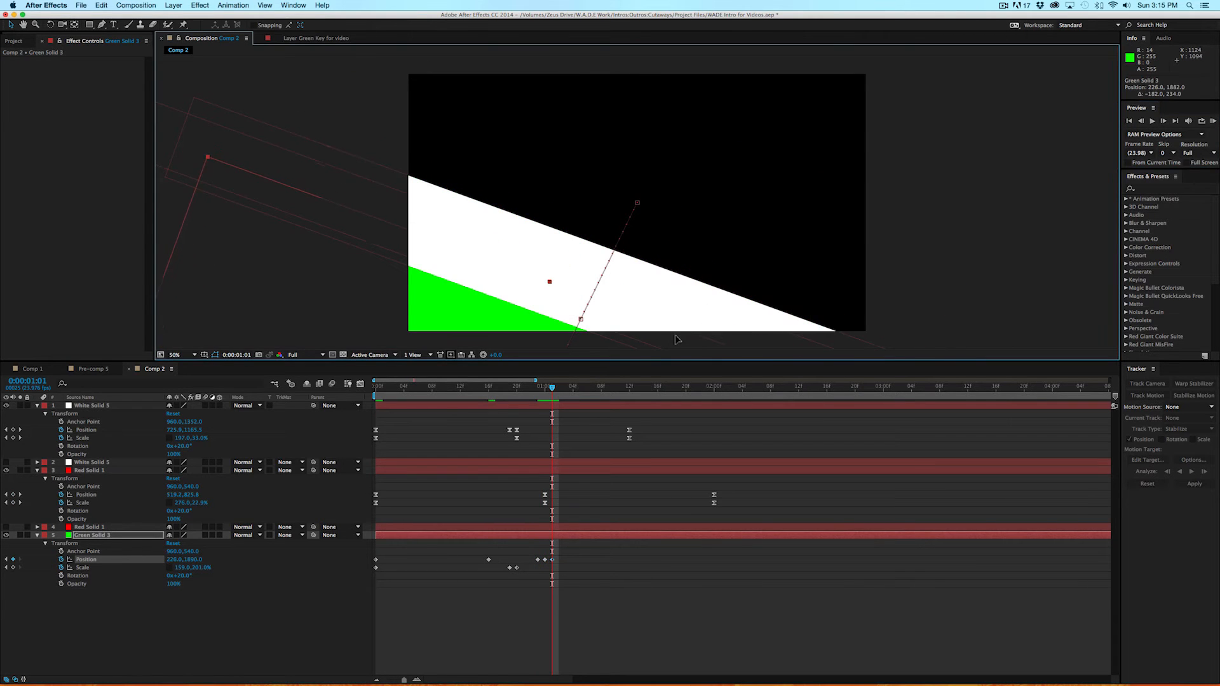
left_click(1163, 121)
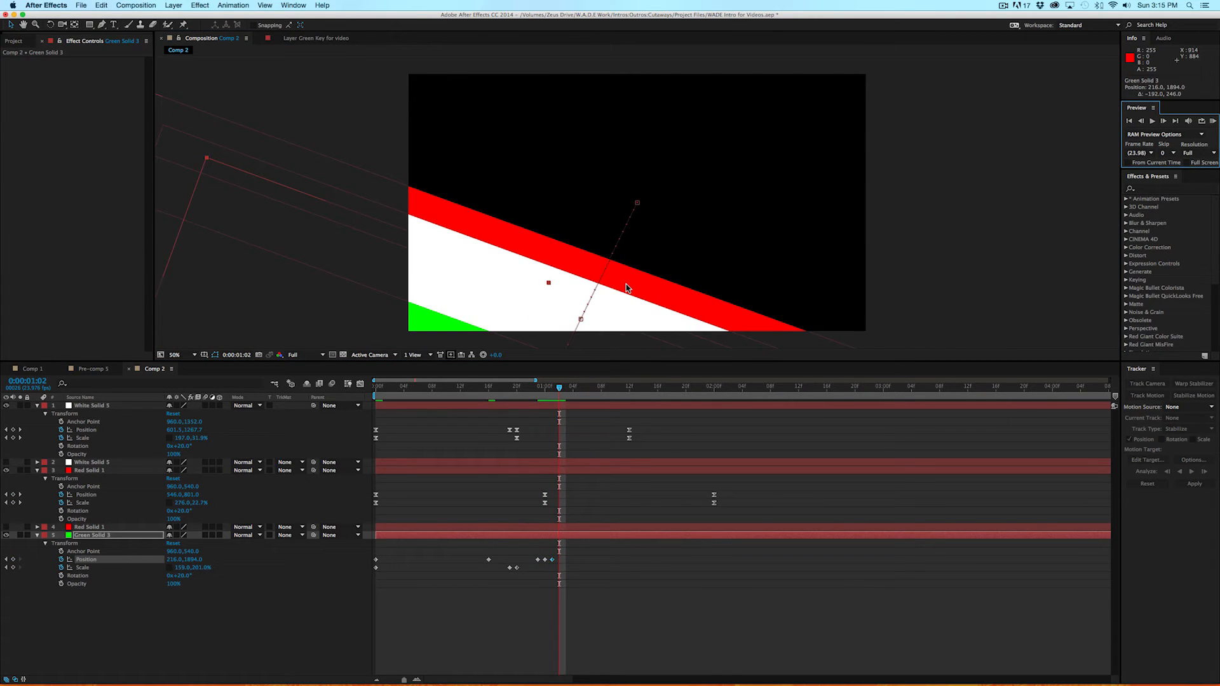
left_click(1164, 121)
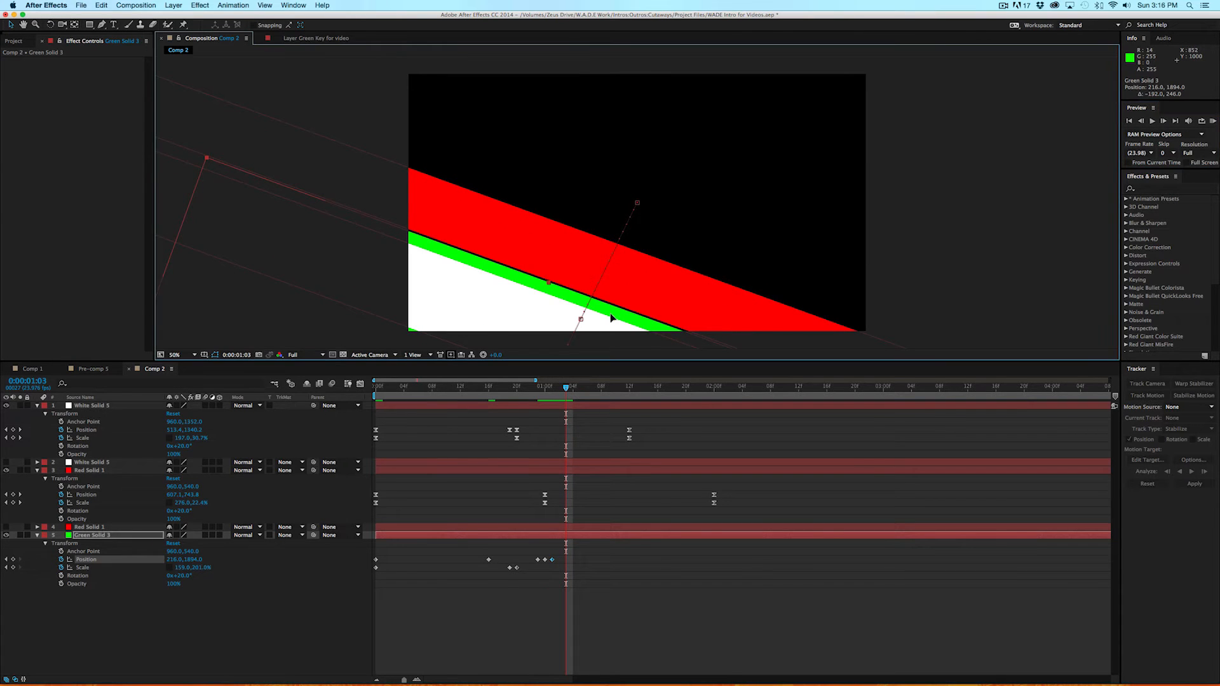
left_click_drag(613, 318, 592, 353)
left_click(1164, 121)
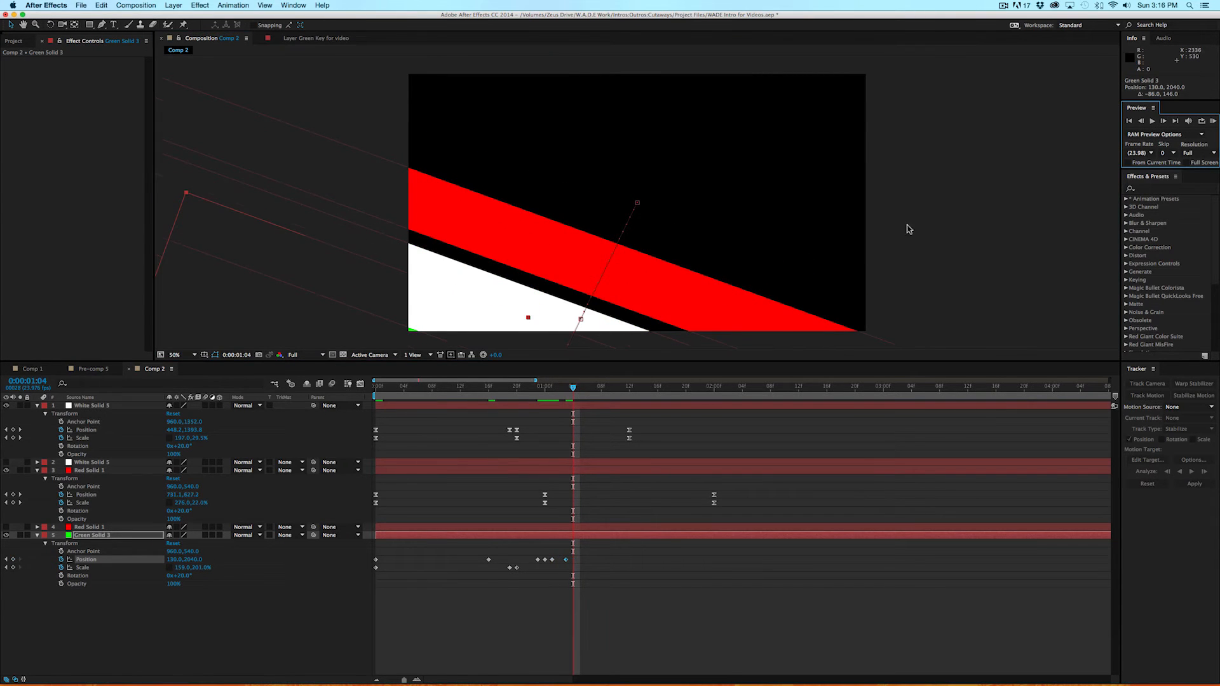
left_click_drag(510, 354, 484, 382)
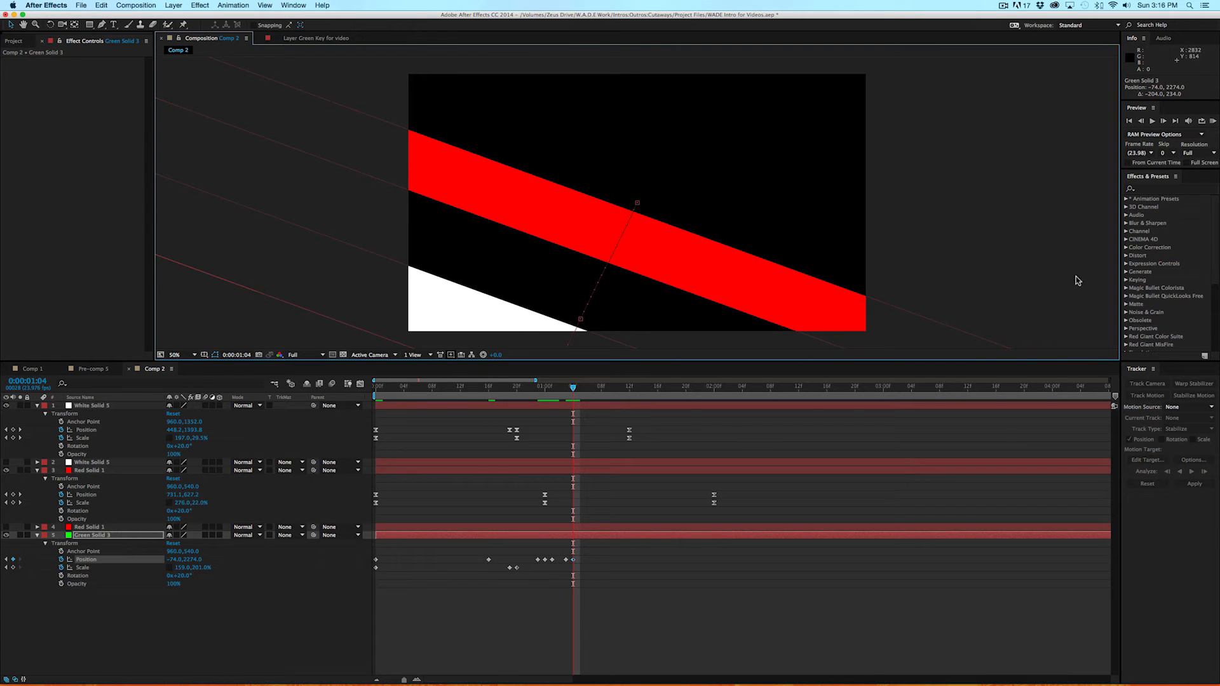
Replay the transition from the first frame to check how the green layer follows the bars out of frame.
key("space")
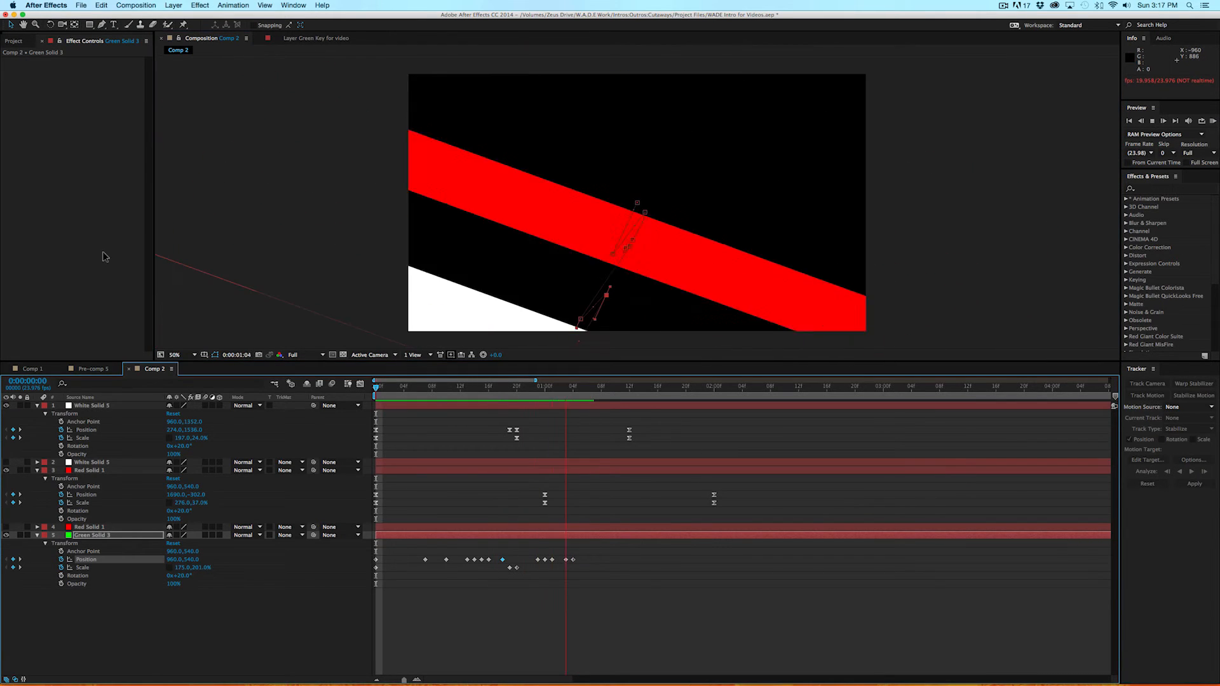
key("space")
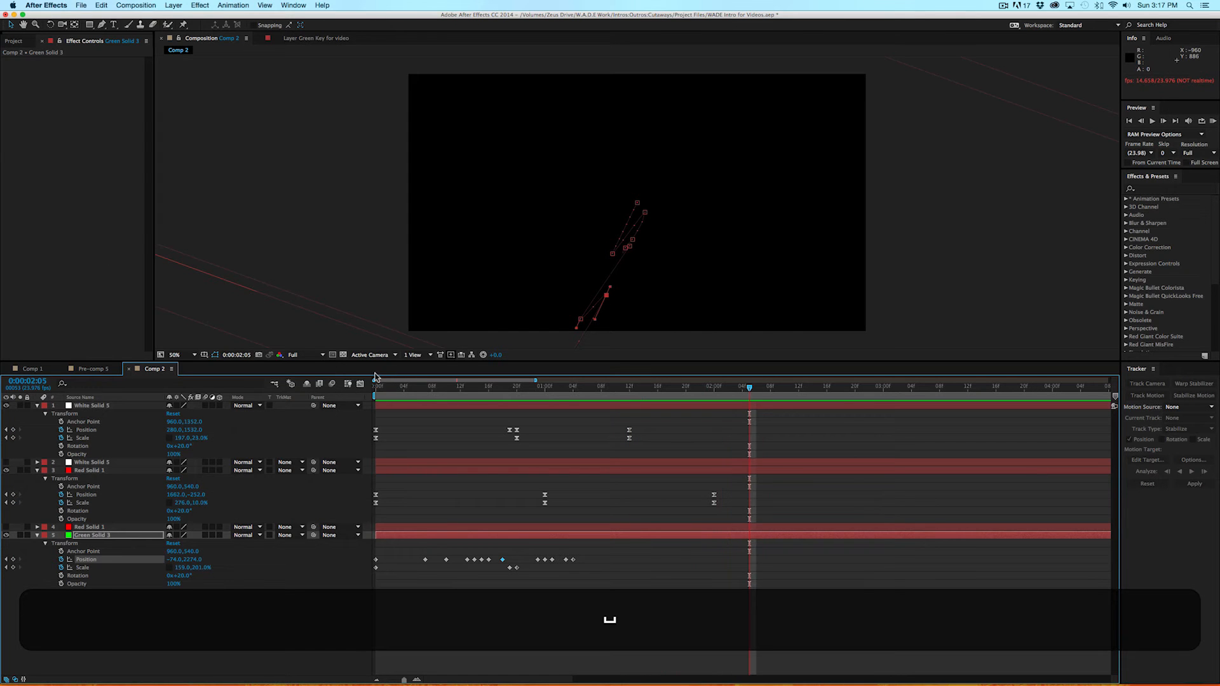
key("space")
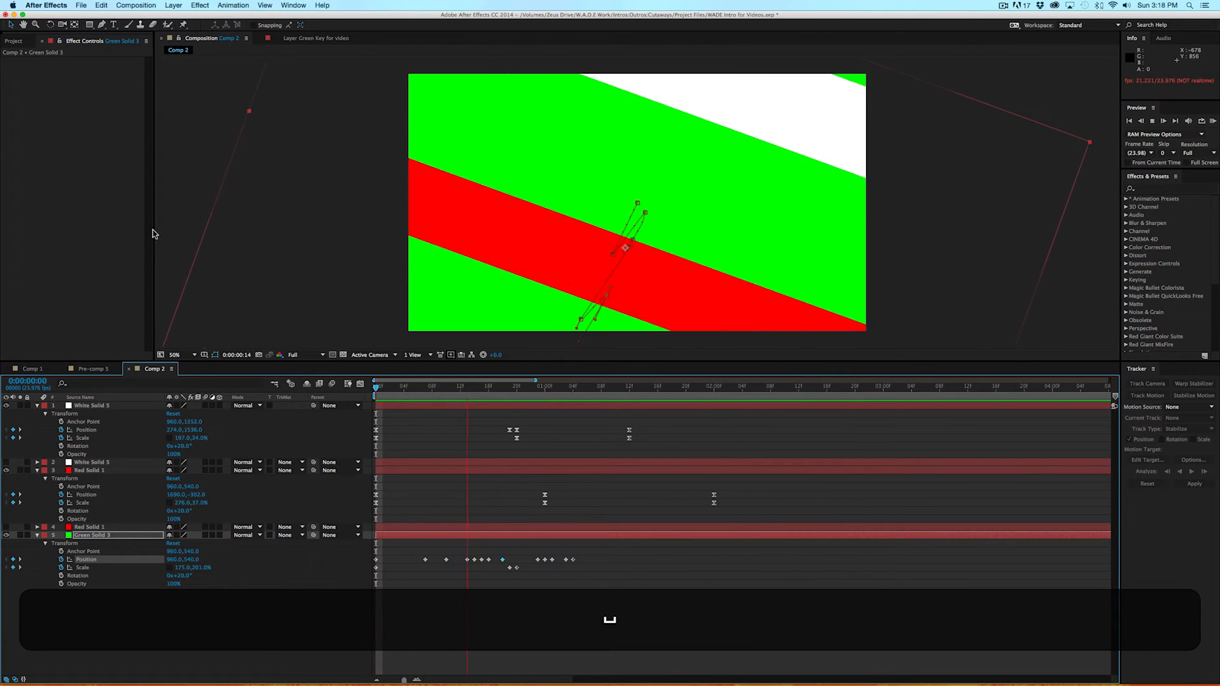
key("space")
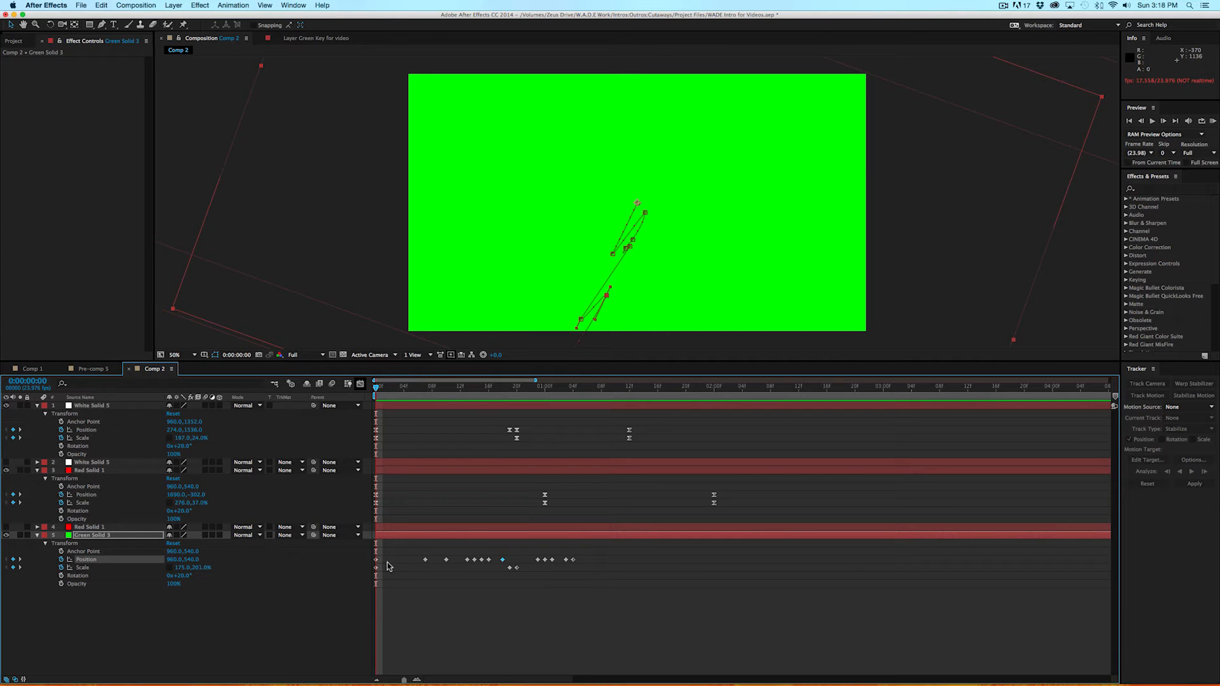
key("space")
left_click(357, 389)
Open the finished intro in Comp 1 and examine its Filmmaking section with the moving spotlights around 0:00:02:08.
left_click(92, 369)
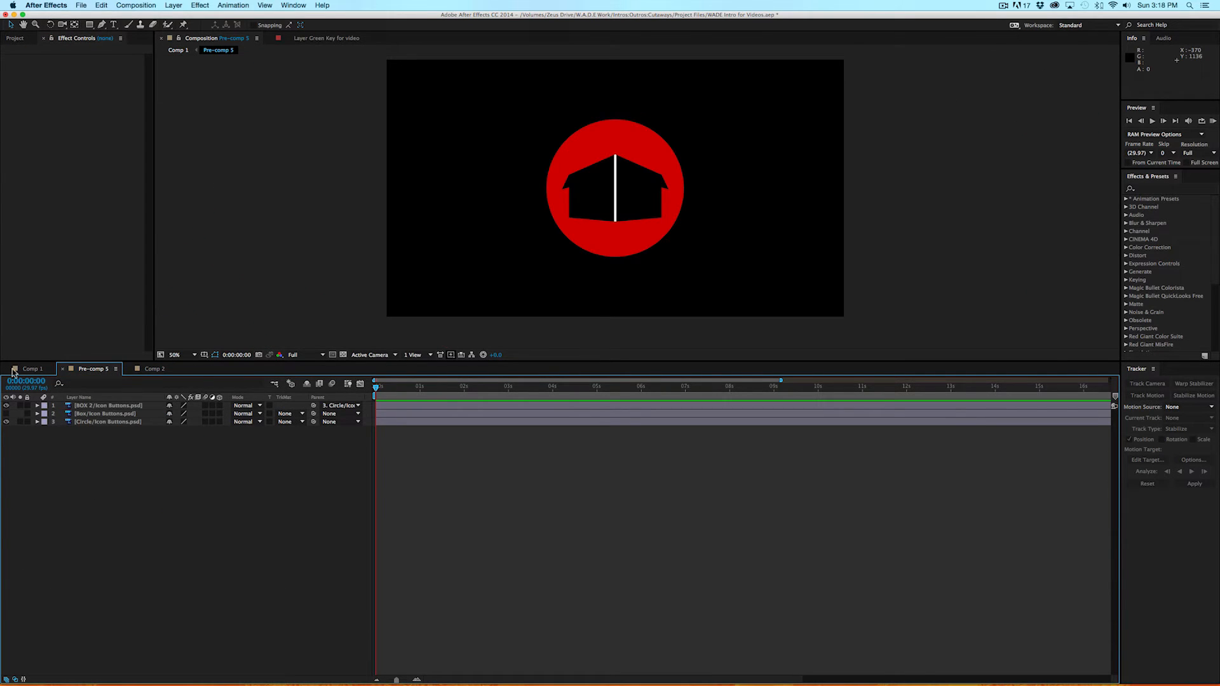
left_click(12, 371)
left_click_drag(427, 387, 541, 394)
scroll(572, 296, "up", 5)
scroll(573, 298, "down", 7)
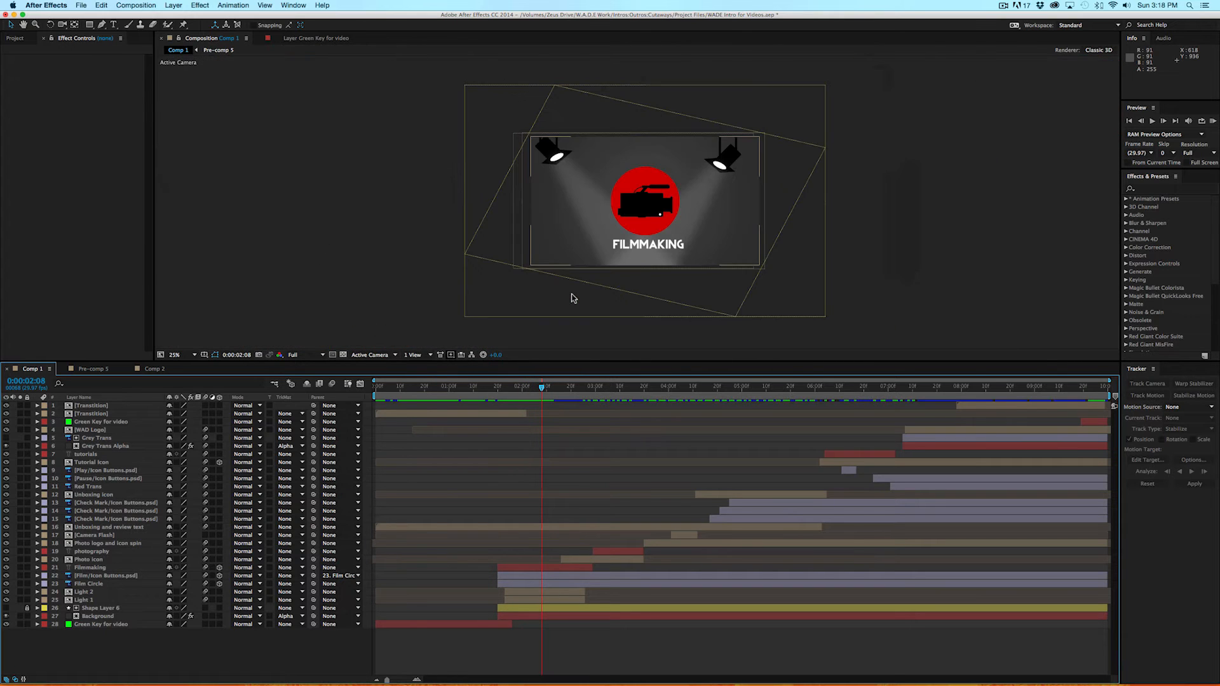
left_click_drag(539, 388, 543, 388)
scroll(636, 271, "up", 2)
scroll(636, 271, "down", 2)
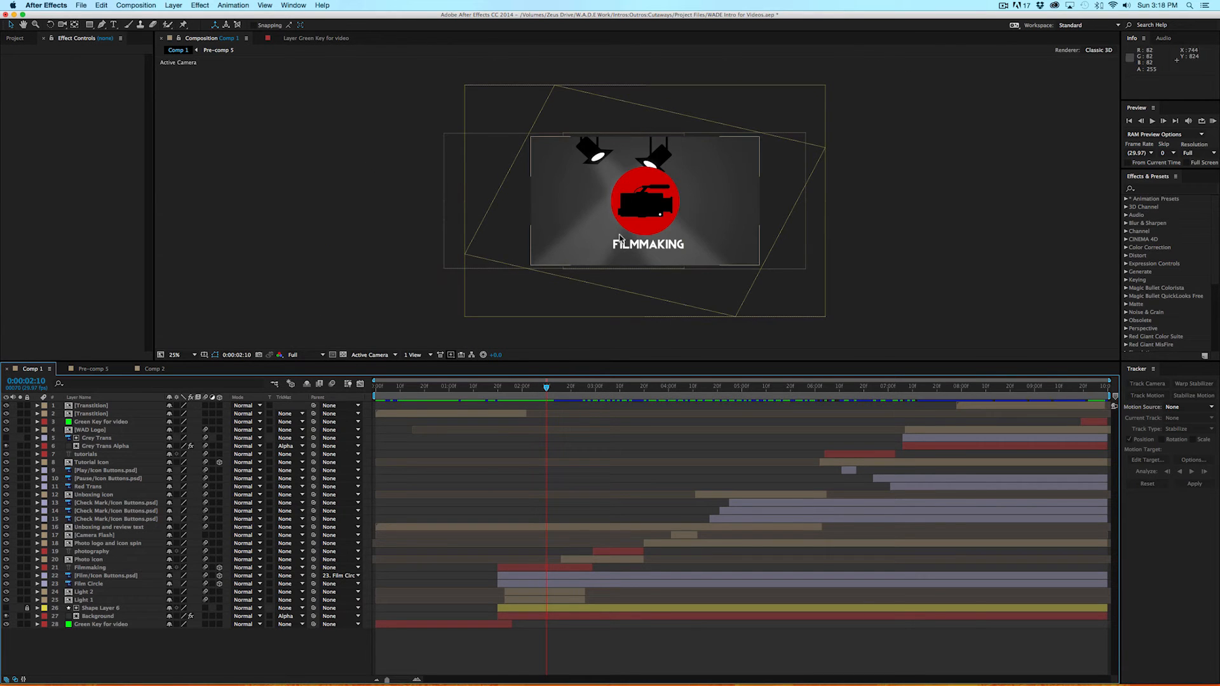
Scrub through the intro's Photography section and play the Unboxings and Reviews text animation from around 0:00:04:27.
left_click_drag(549, 388, 657, 389)
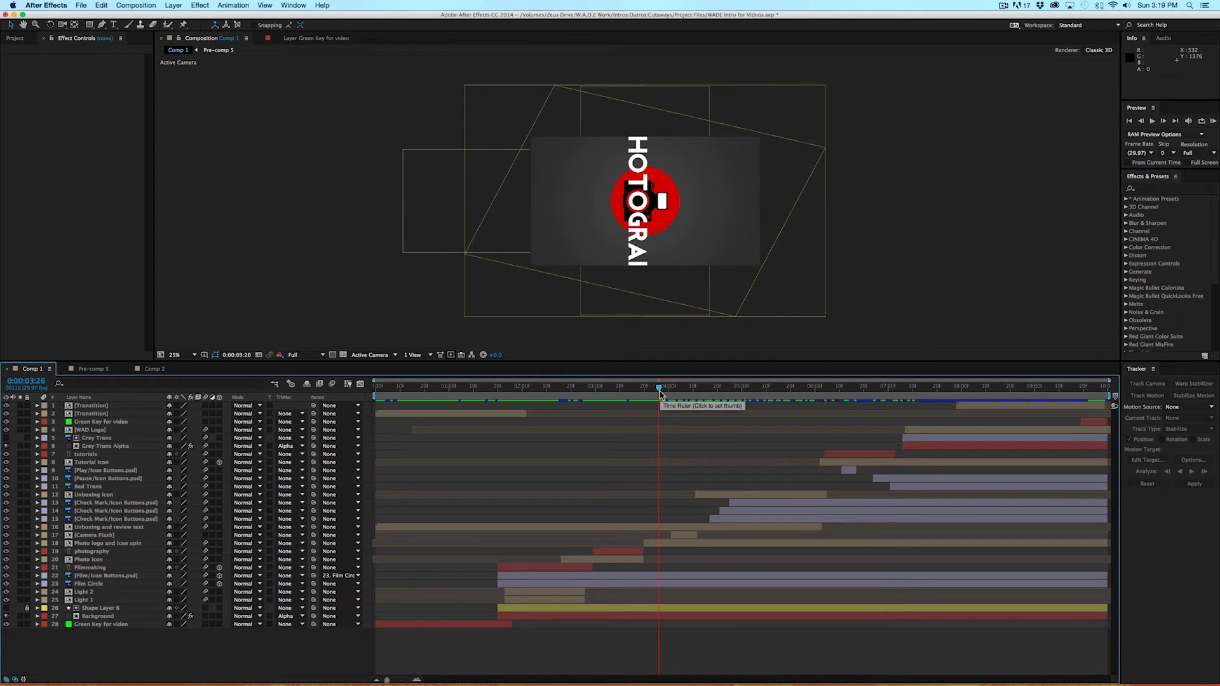
left_click_drag(659, 389, 762, 387)
key("space")
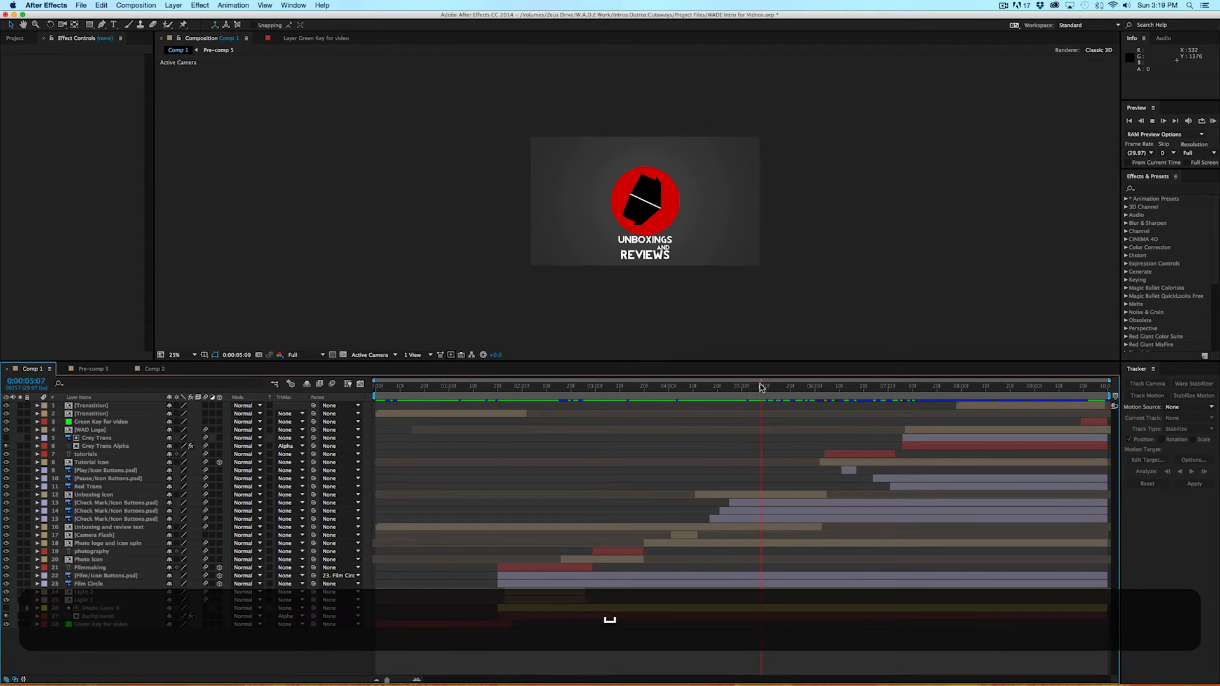
left_click(753, 387)
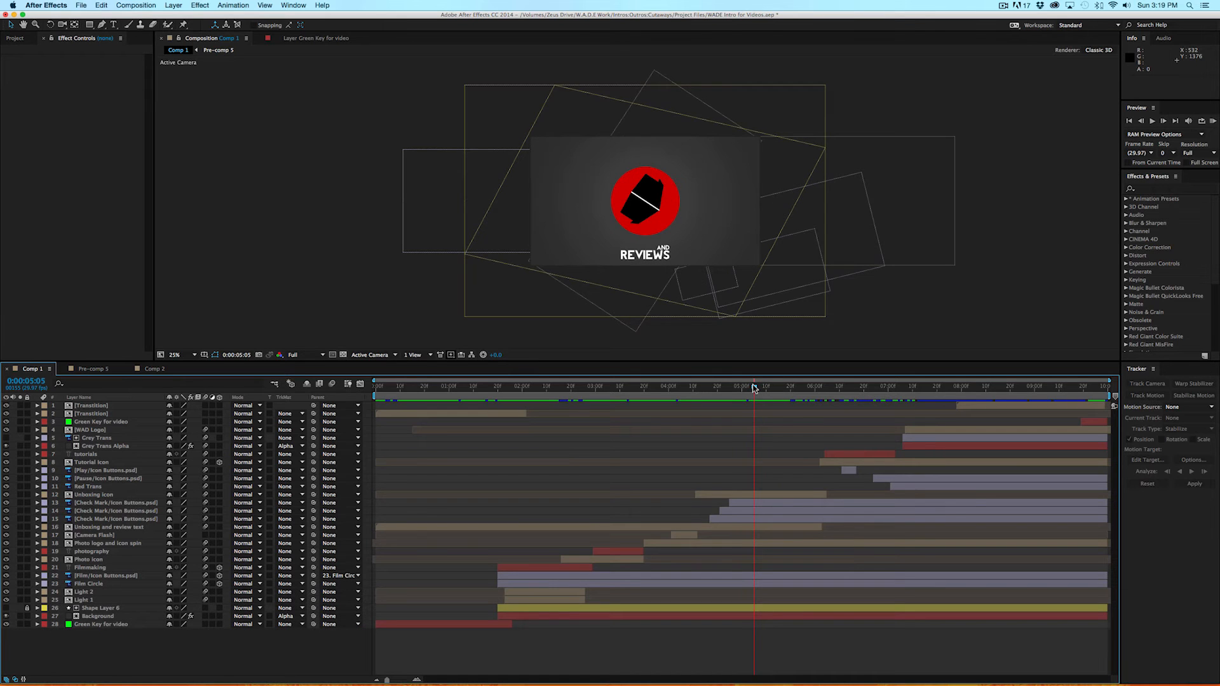
left_click(747, 388)
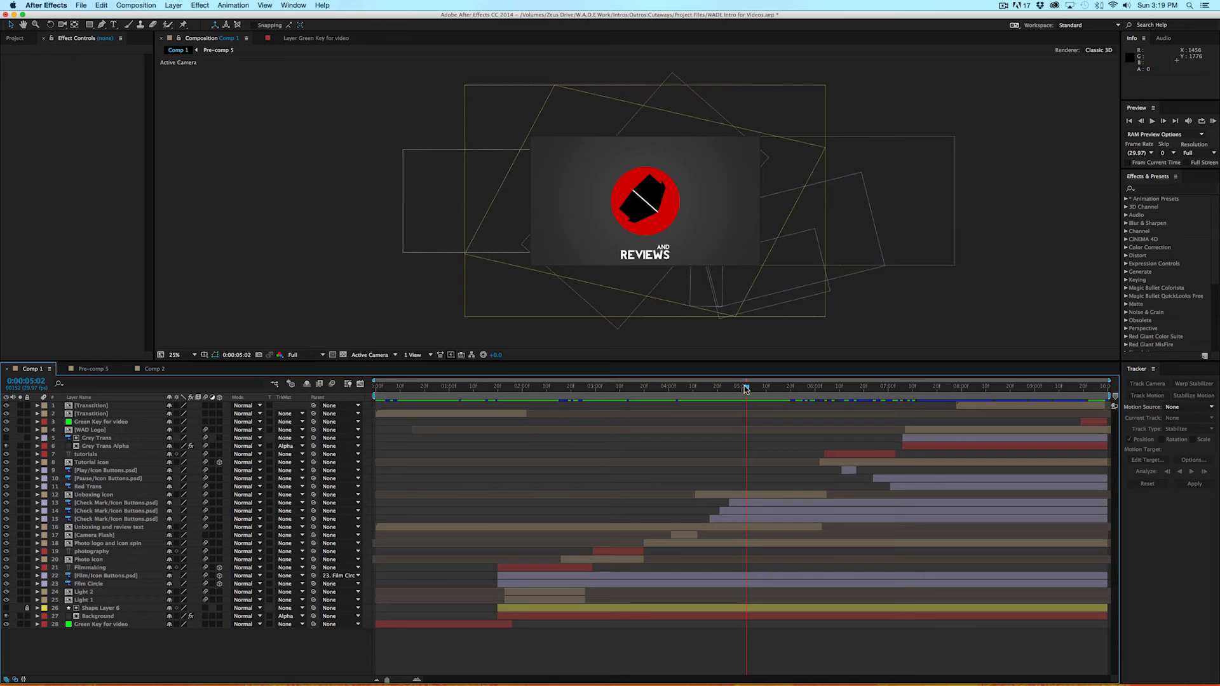
left_click_drag(746, 389, 735, 390)
key("space")
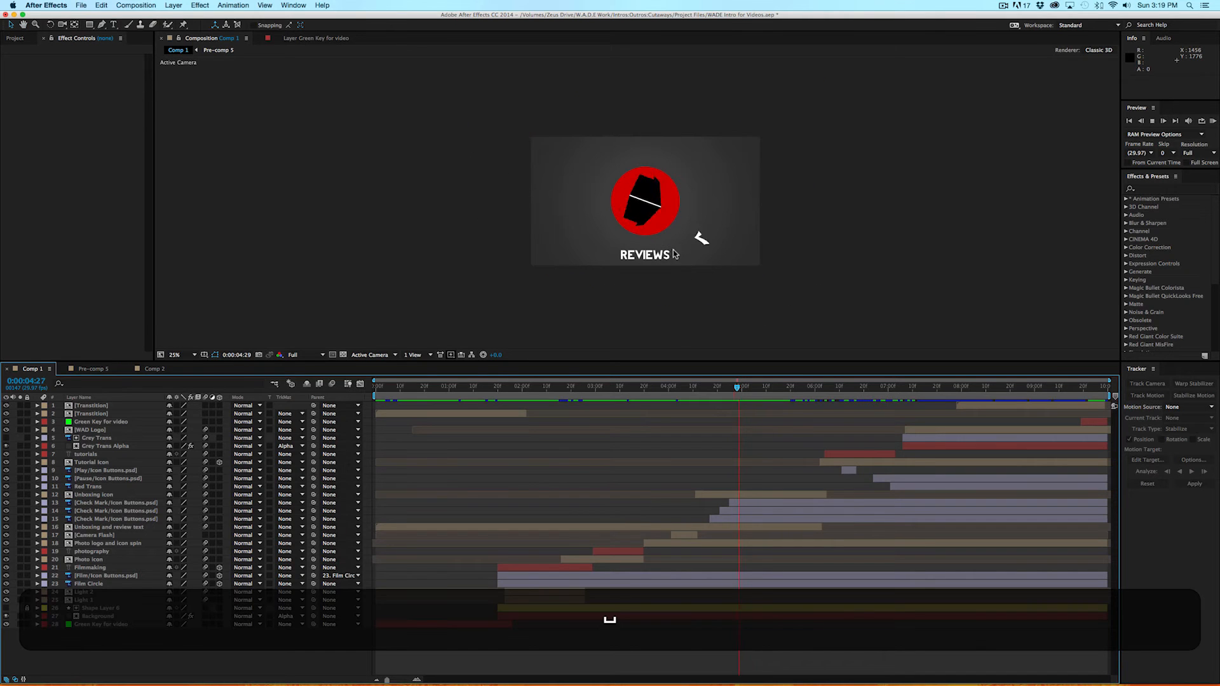
Play the finished intro on from about 0:00:06:00, and switch to Comp 2 to replay the bar transition.
key("space")
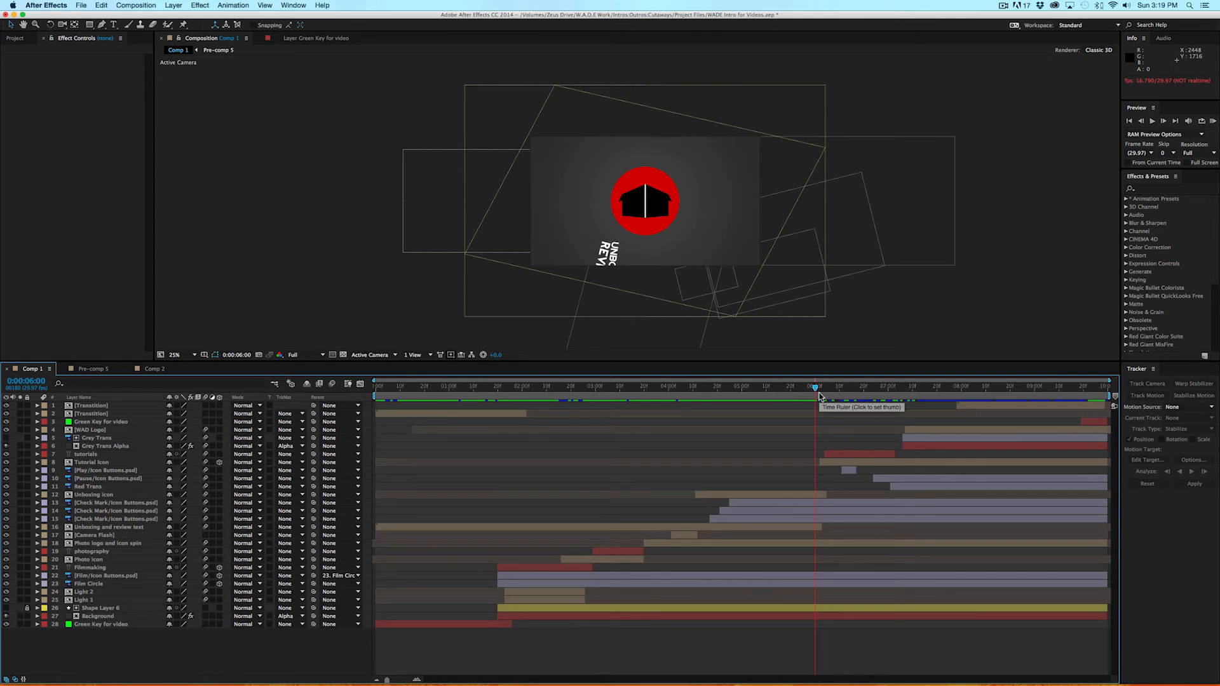
key("space")
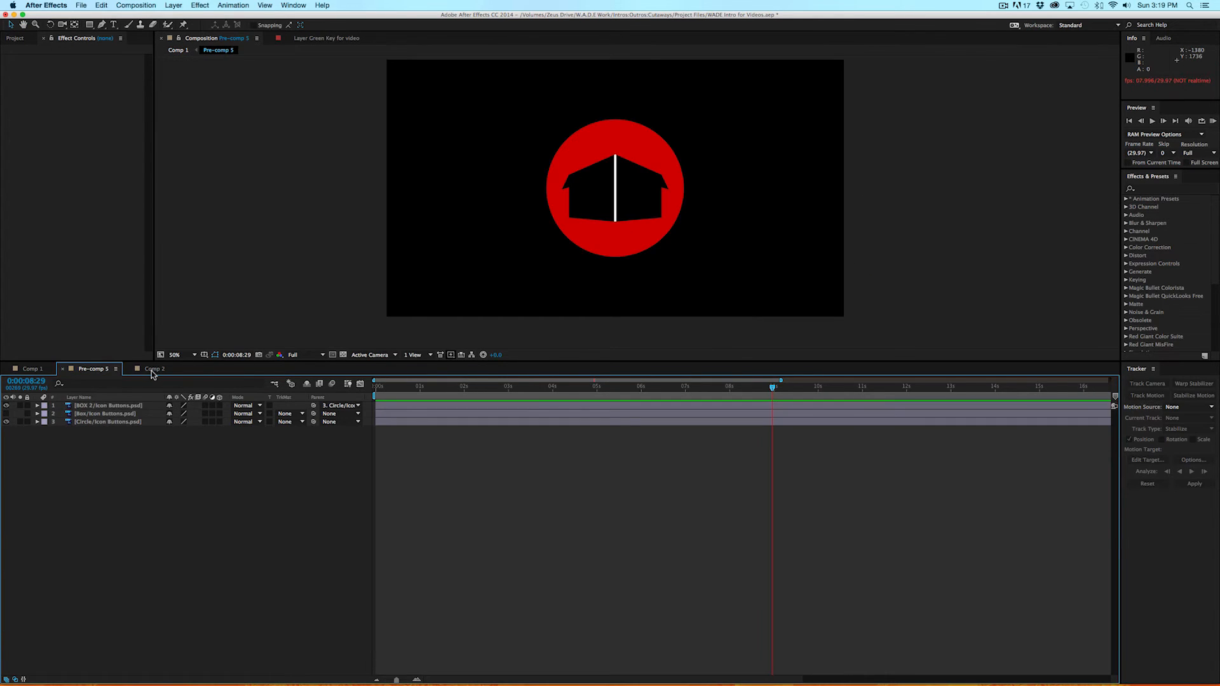
left_click(152, 370)
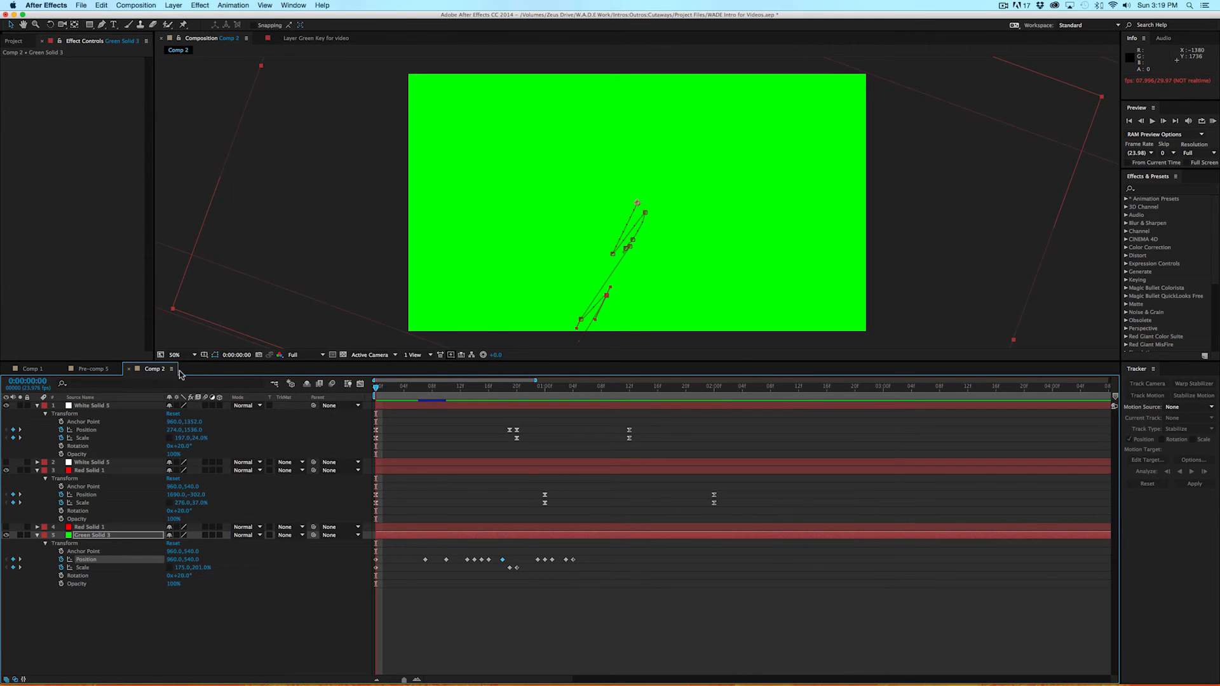
key("space")
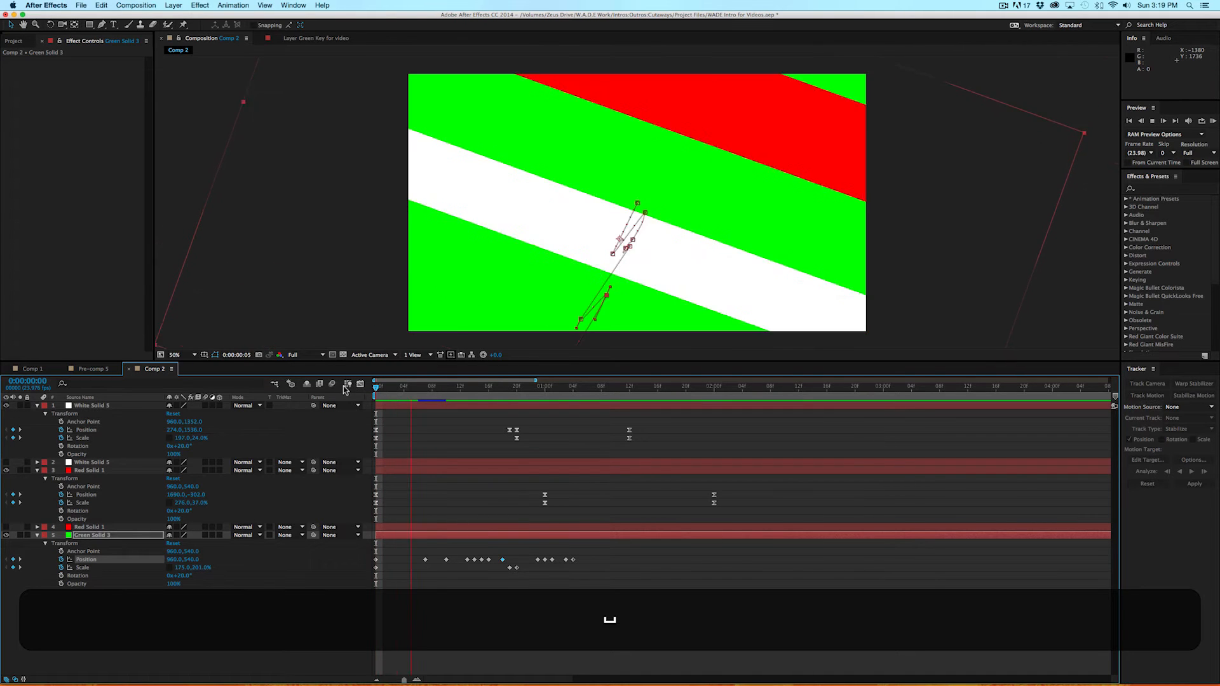
key("space")
Create a black 1920 x 1080 solid directly above the green solid in Comp 2.
left_click(149, 6)
mouse_move(174, 6)
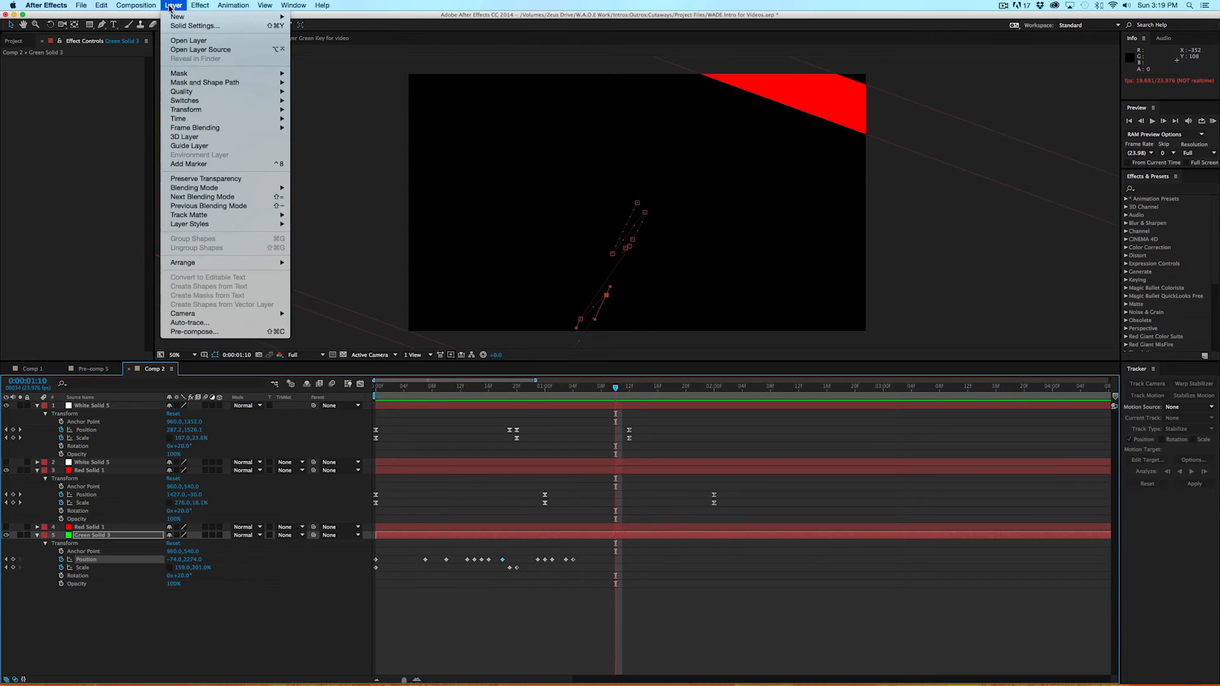
left_click(317, 29)
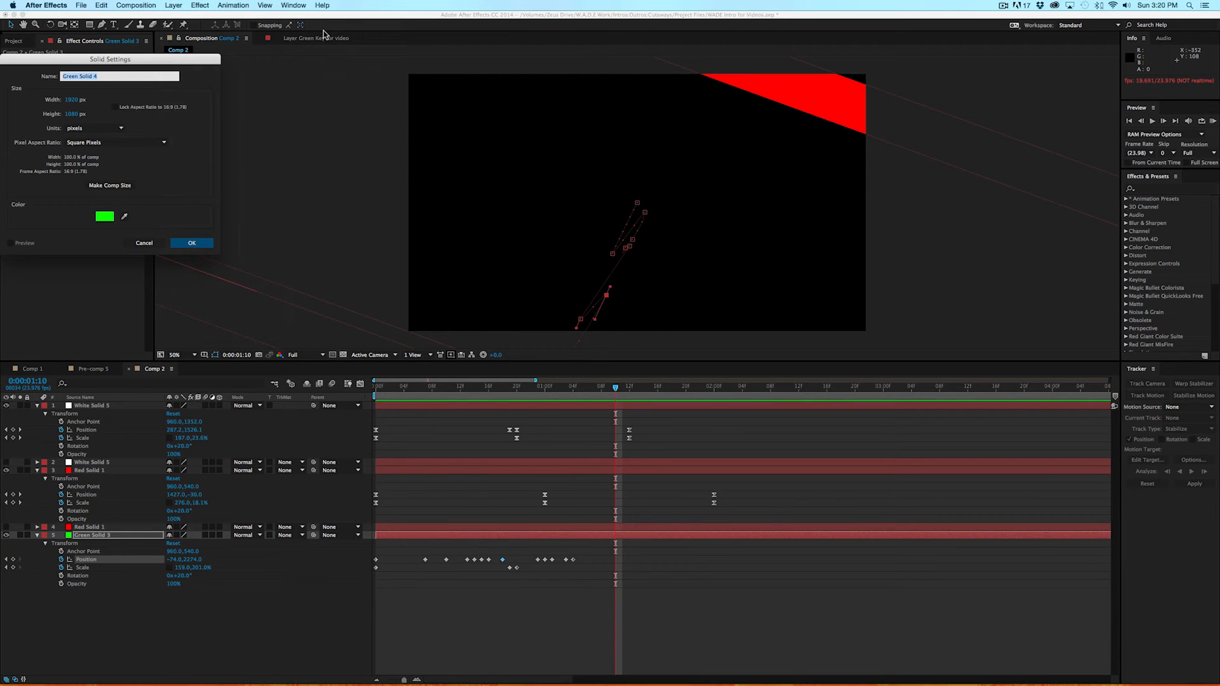
left_click(105, 216)
left_click_drag(123, 182, 2, 221)
left_click(202, 75)
left_click(192, 243)
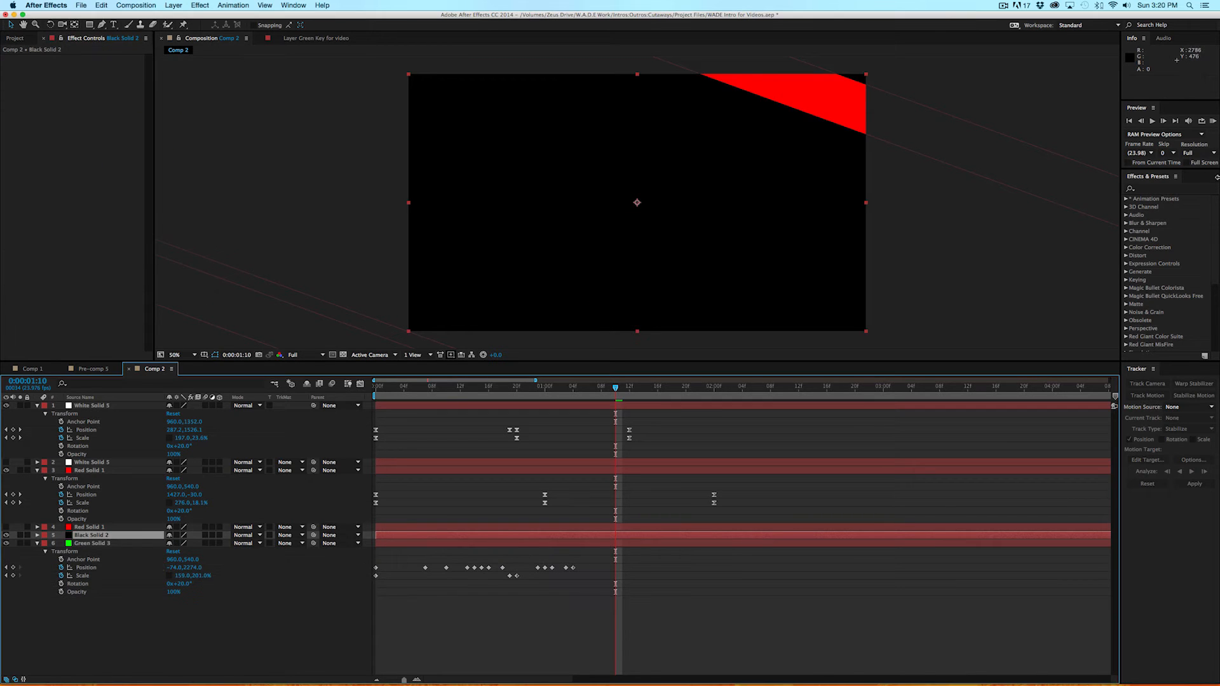
Search the effects for "grad" and apply Gradient Ramp to the black solid.
left_click(1157, 189)
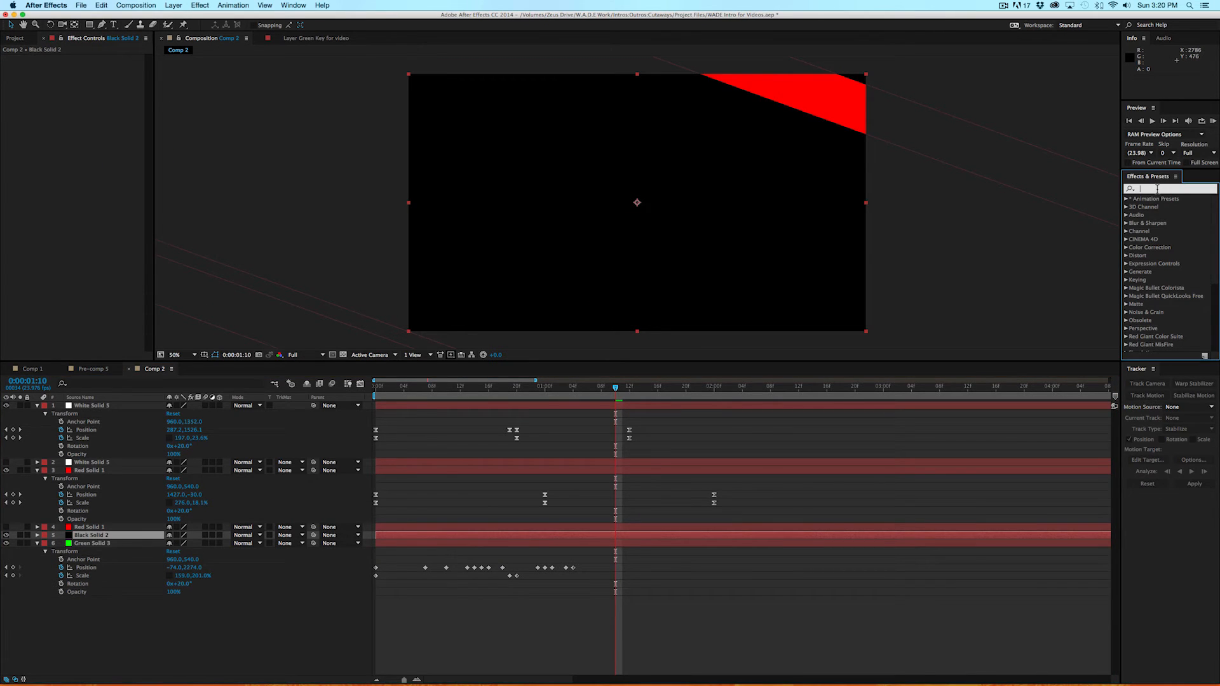
type("grad")
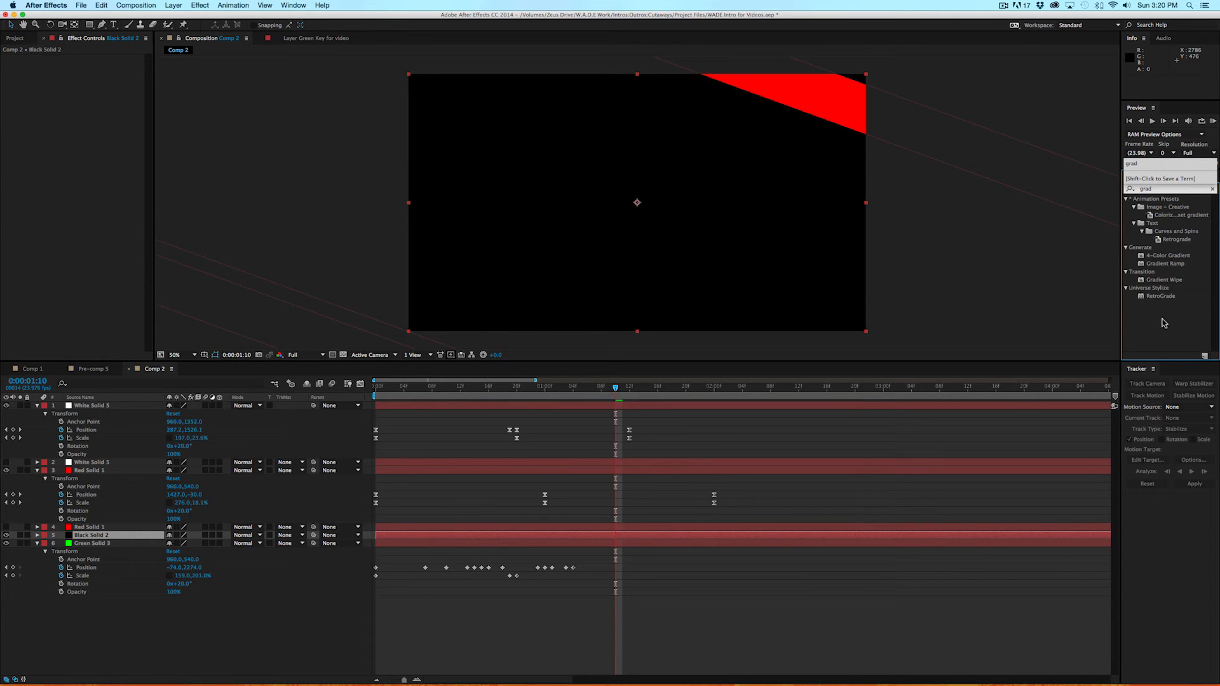
left_click_drag(1170, 267, 106, 538)
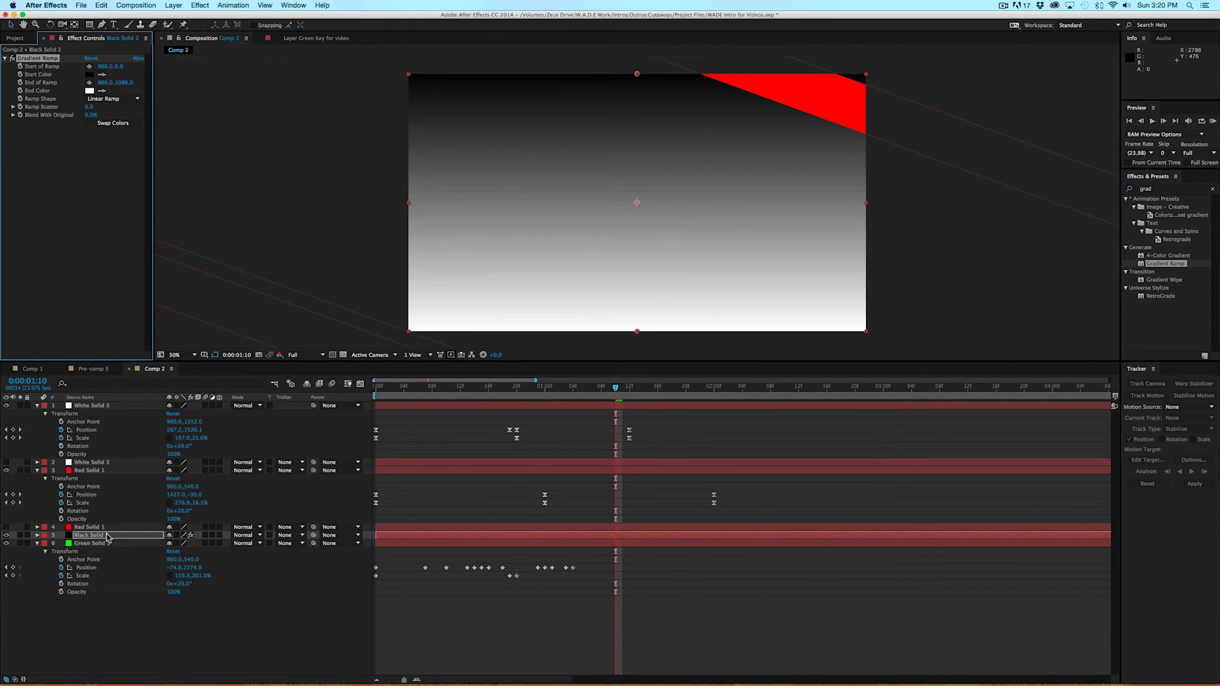
Collapse the expanded properties of the green, red and white solids in the timeline.
left_click(37, 544)
left_click(37, 471)
left_click(37, 462)
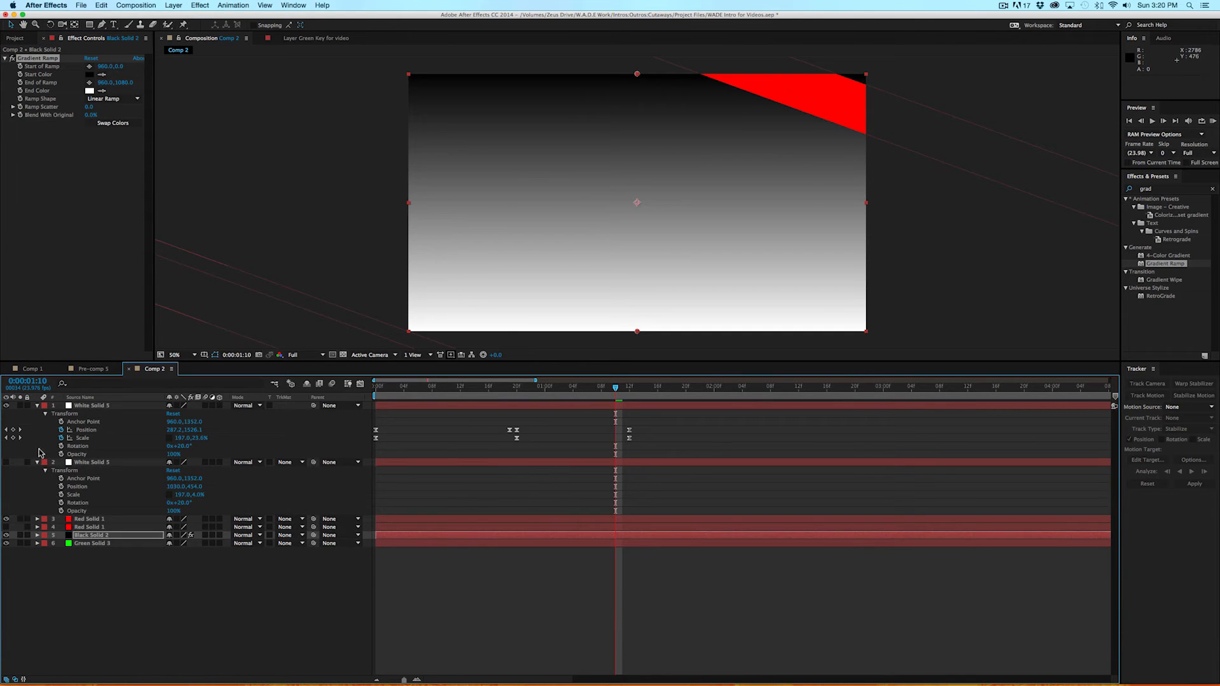
left_click(38, 463)
left_click(37, 406)
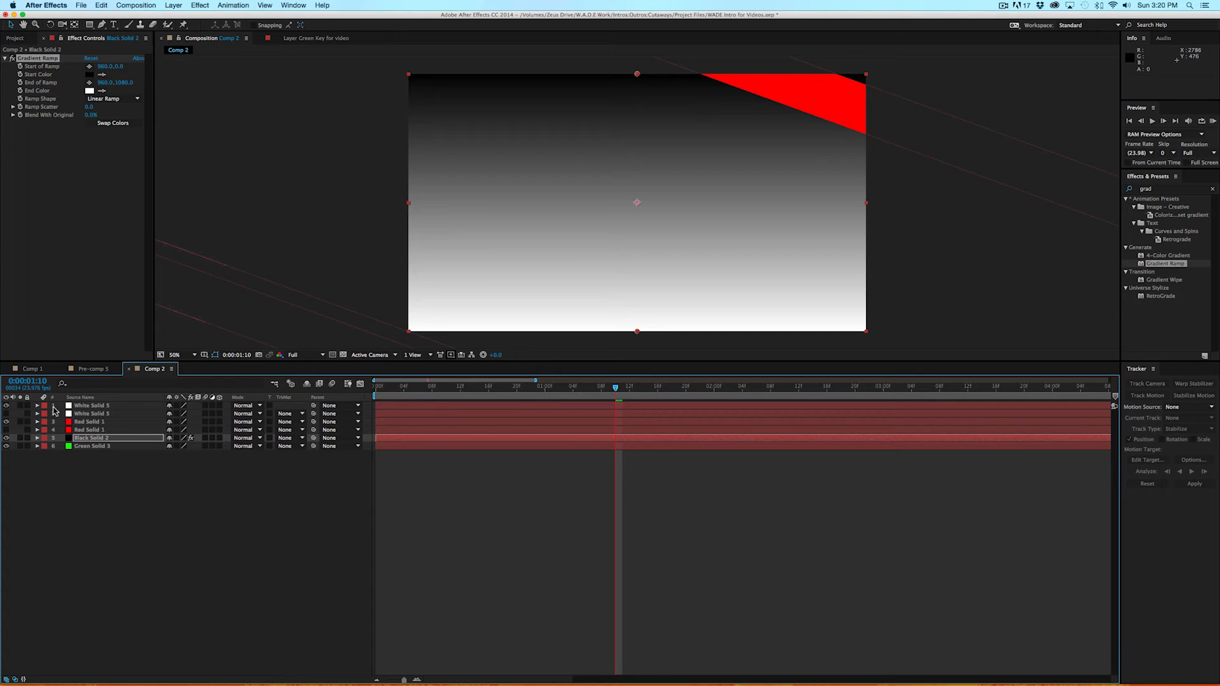
Set the Gradient Ramp's start color to dark grey 3F3F3F and its end color to 262626.
left_click(92, 76)
left_click_drag(101, 96, 5, 153)
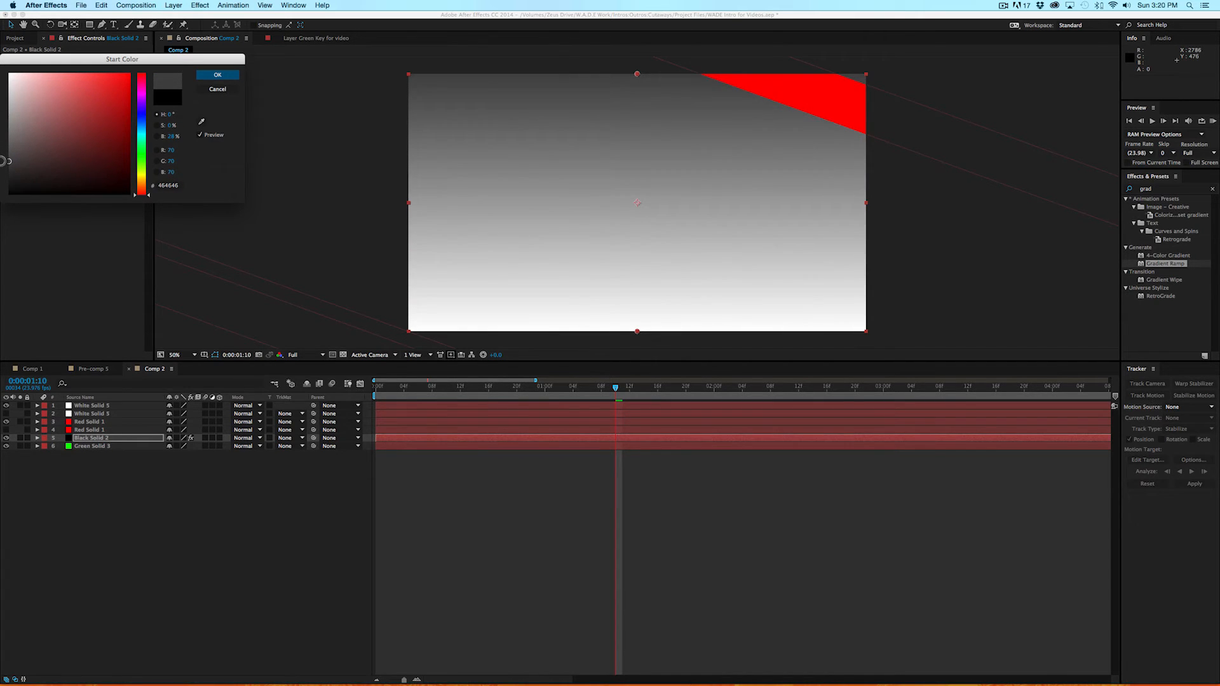
left_click_drag(5, 161, 5, 163)
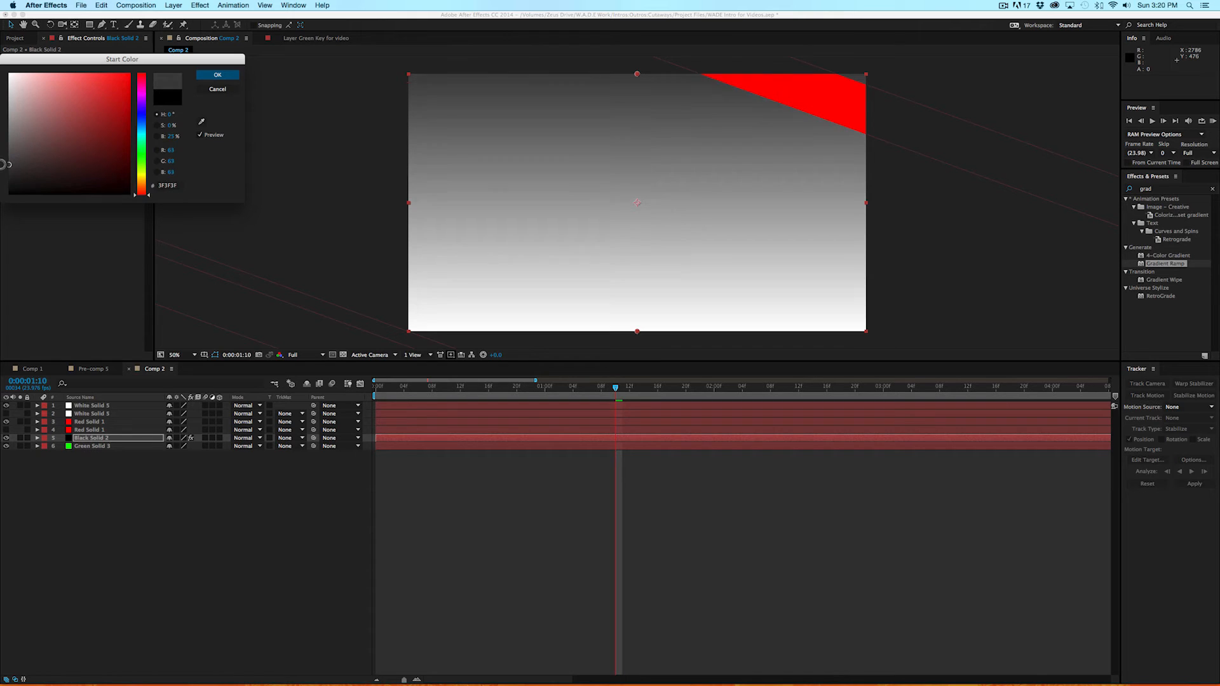
left_click(213, 77)
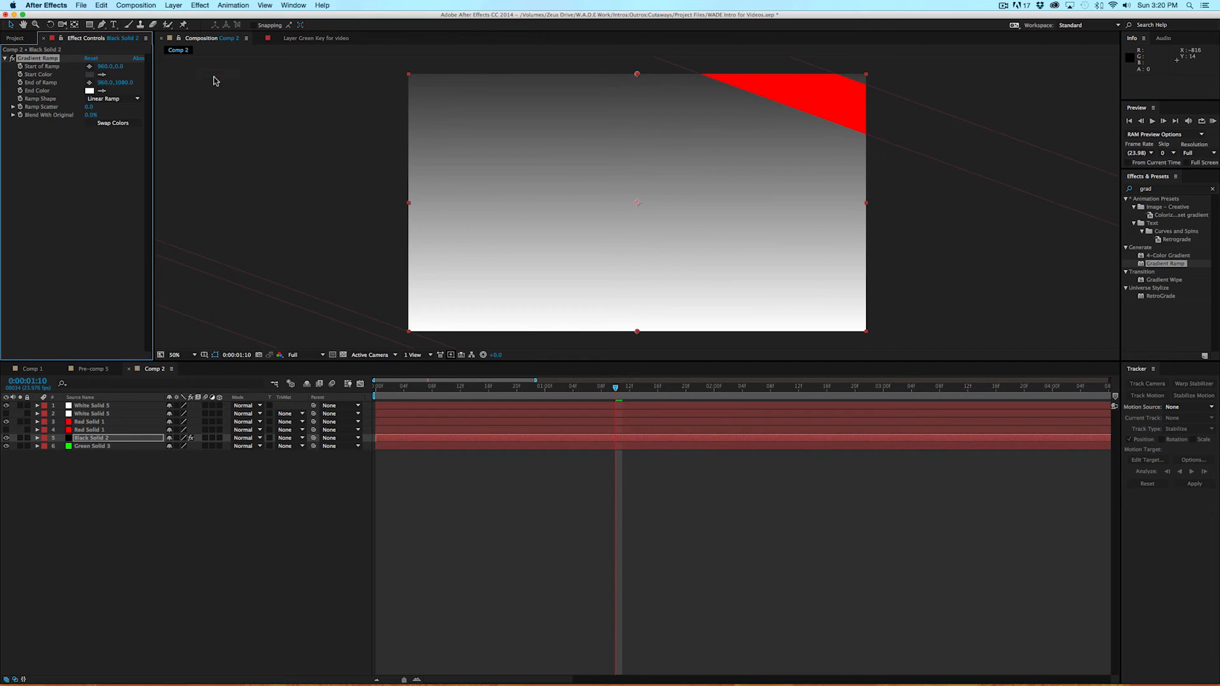
left_click(89, 91)
mouse_move(8, 162)
left_mouse_down()
mouse_move(7, 144)
mouse_move(8, 177)
left_mouse_up()
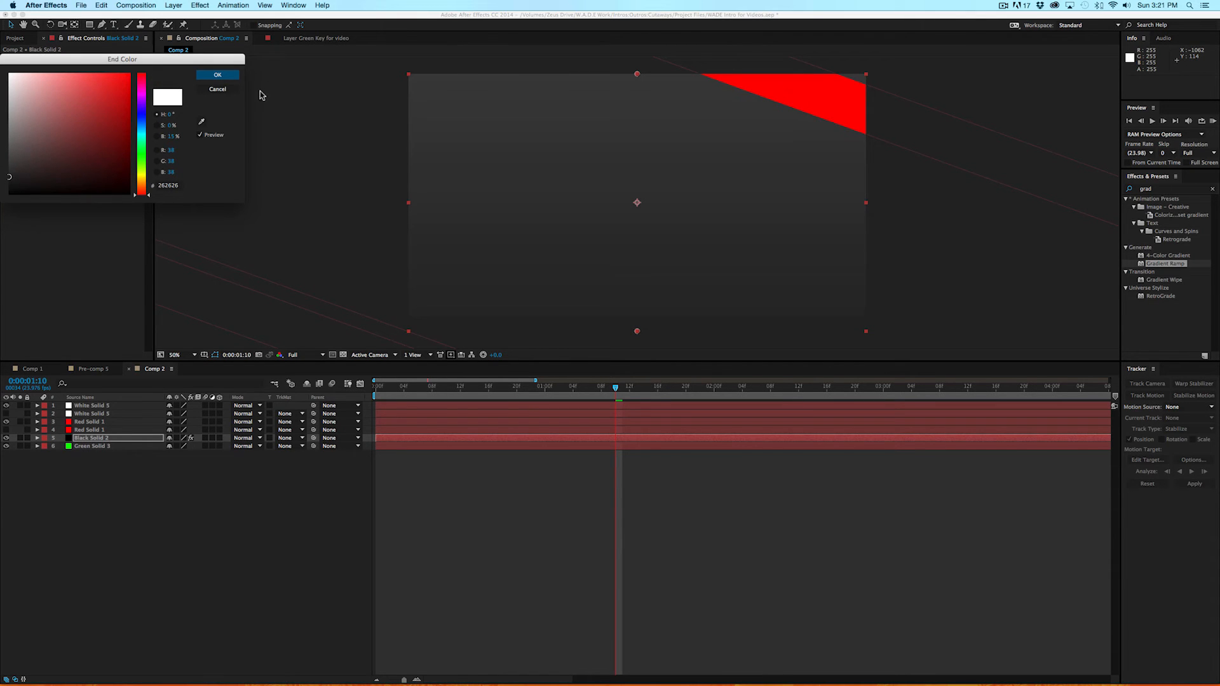
left_click(217, 75)
Make the gradient a Radial Ramp, centre its start at 954, 540 and extend its end point well below the frame.
left_click(108, 98)
left_click(112, 112)
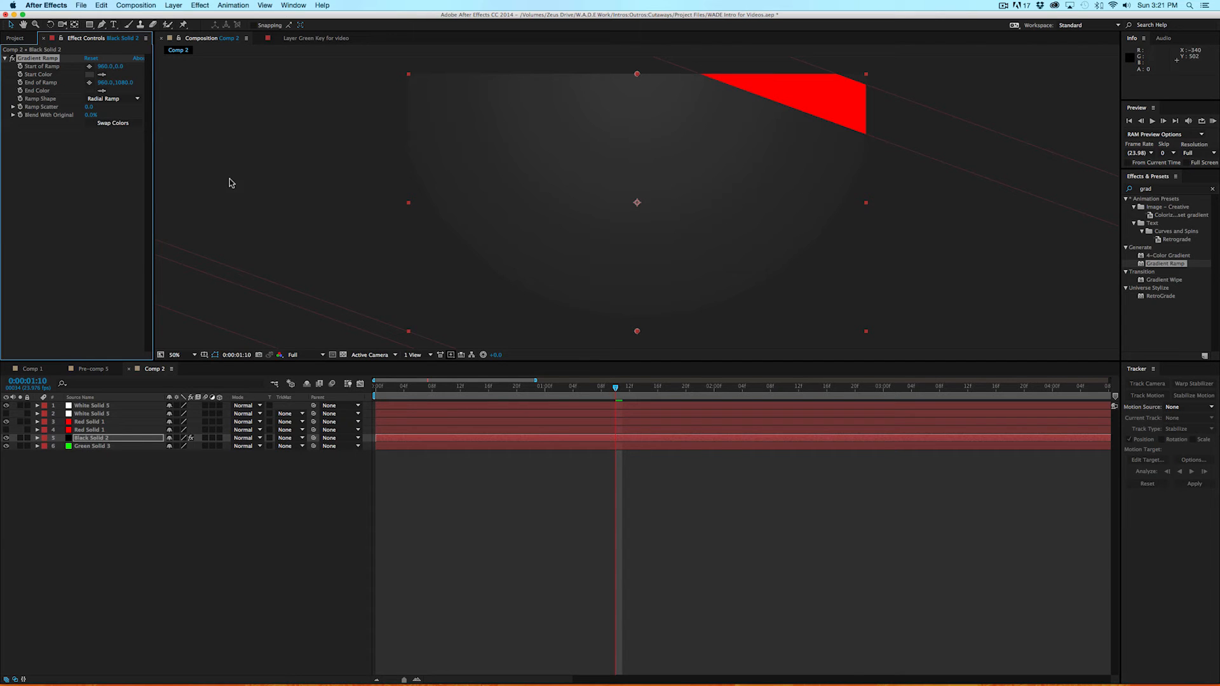
left_click(89, 66)
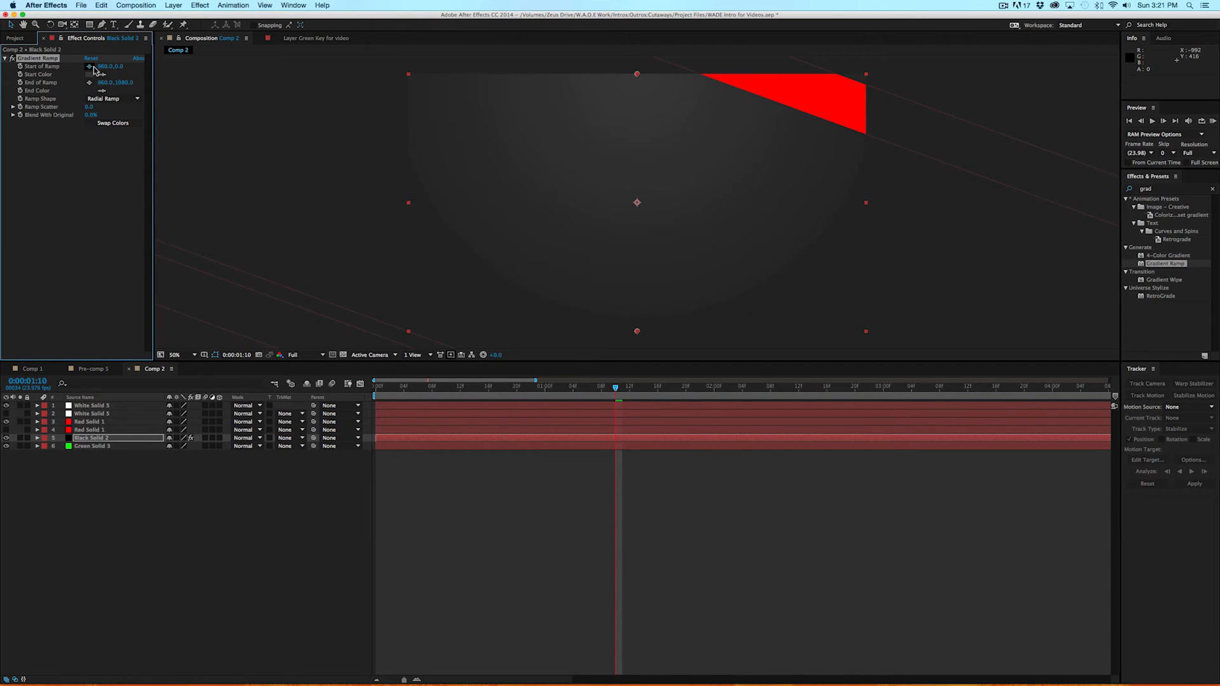
left_click(637, 203)
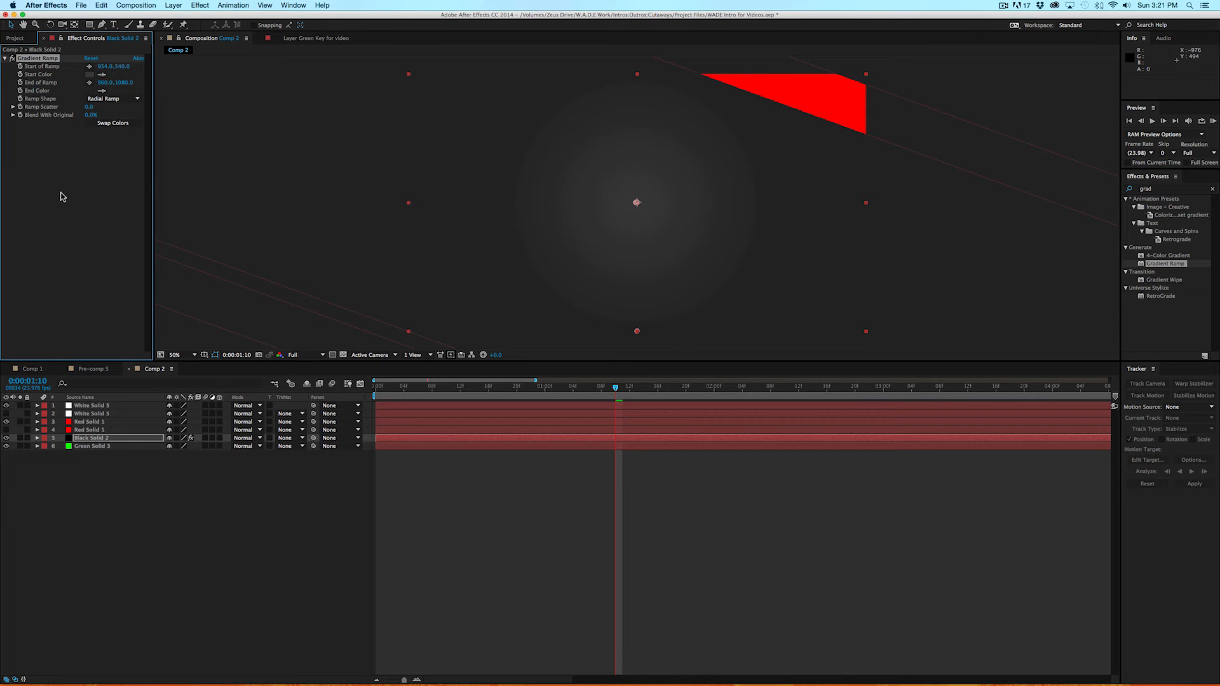
left_click_drag(131, 81, 213, 82)
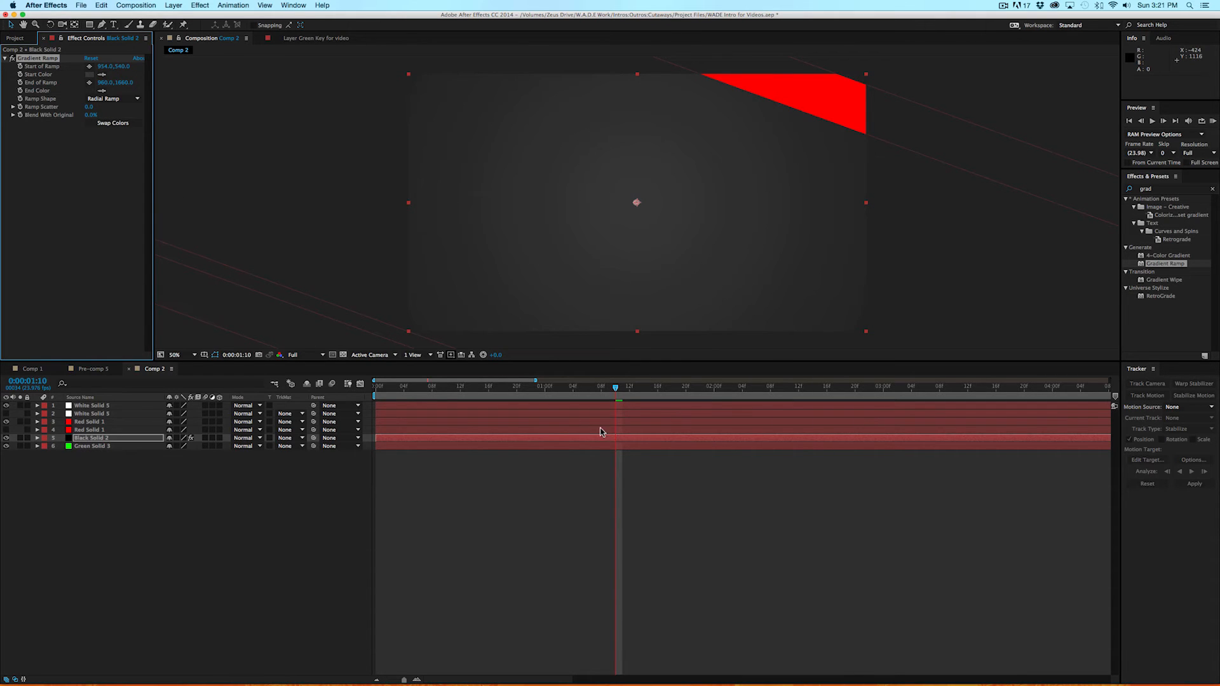
Play the transition from the first frame and move the gradient solid beneath the green solid in the layer order.
left_click_drag(615, 390, 347, 392)
key("space")
left_click_drag(92, 439, 90, 453)
Keyframe the gradient solid's Position and Scale at 0:00:01:03, unlinking the scale proportions and setting Scale to 115, 85%.
left_click_drag(433, 389, 532, 394)
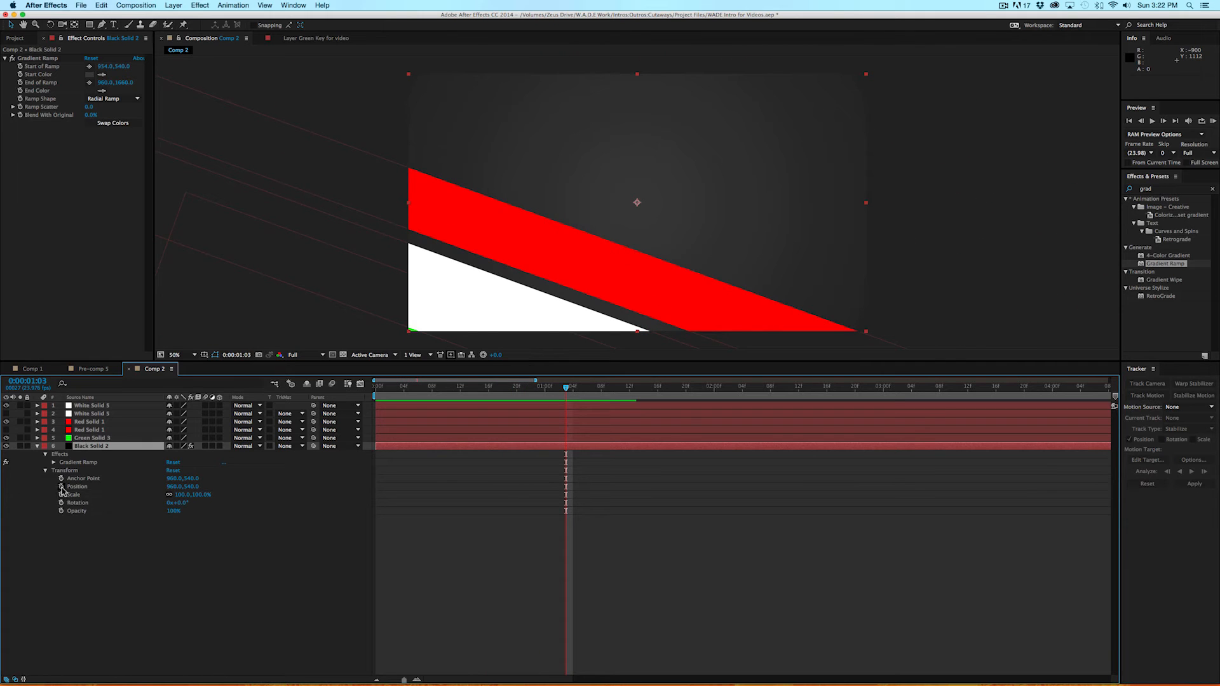
left_click(61, 487)
left_click(61, 495)
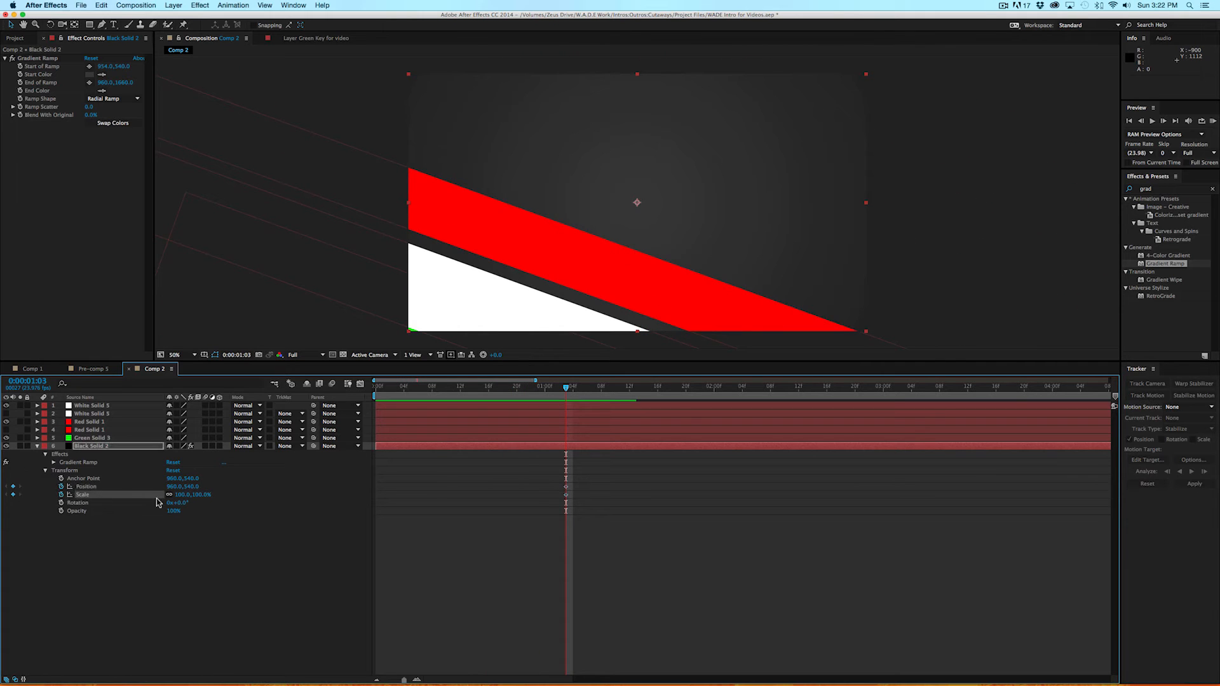
left_click(169, 495)
mouse_move(179, 495)
left_mouse_down()
mouse_move(208, 495)
mouse_move(188, 495)
left_mouse_up()
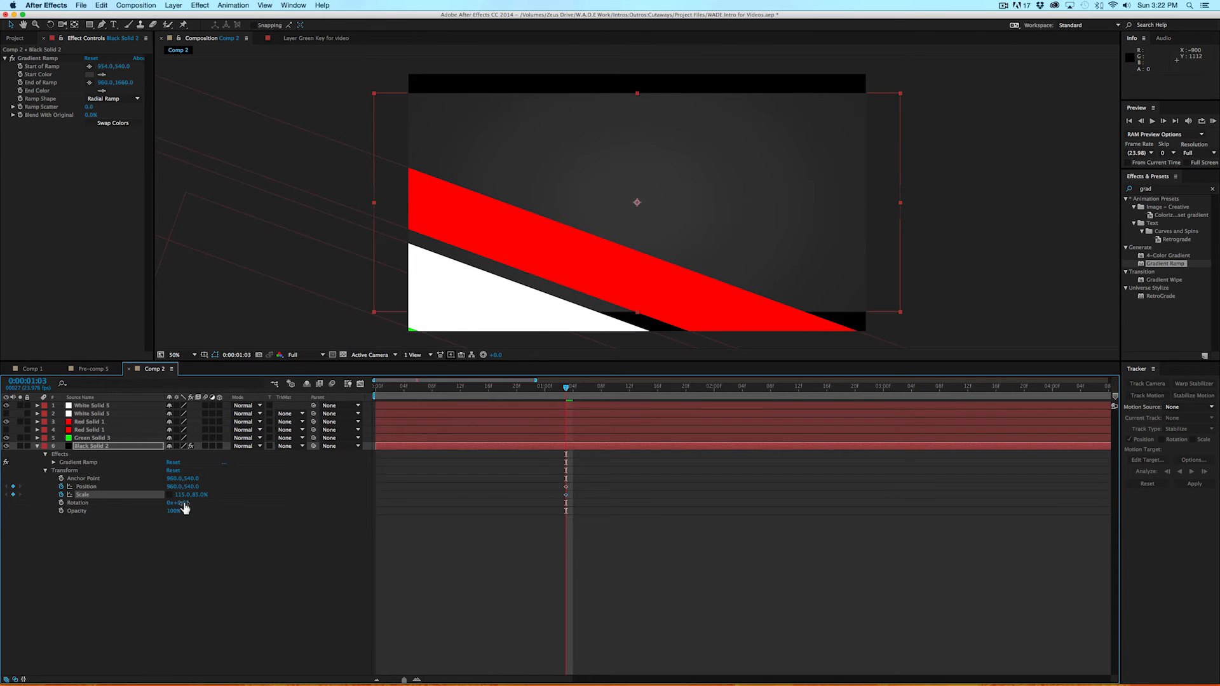
Rotate the gradient solid 20° to match the angle of the bars.
left_click(182, 503)
type("29")
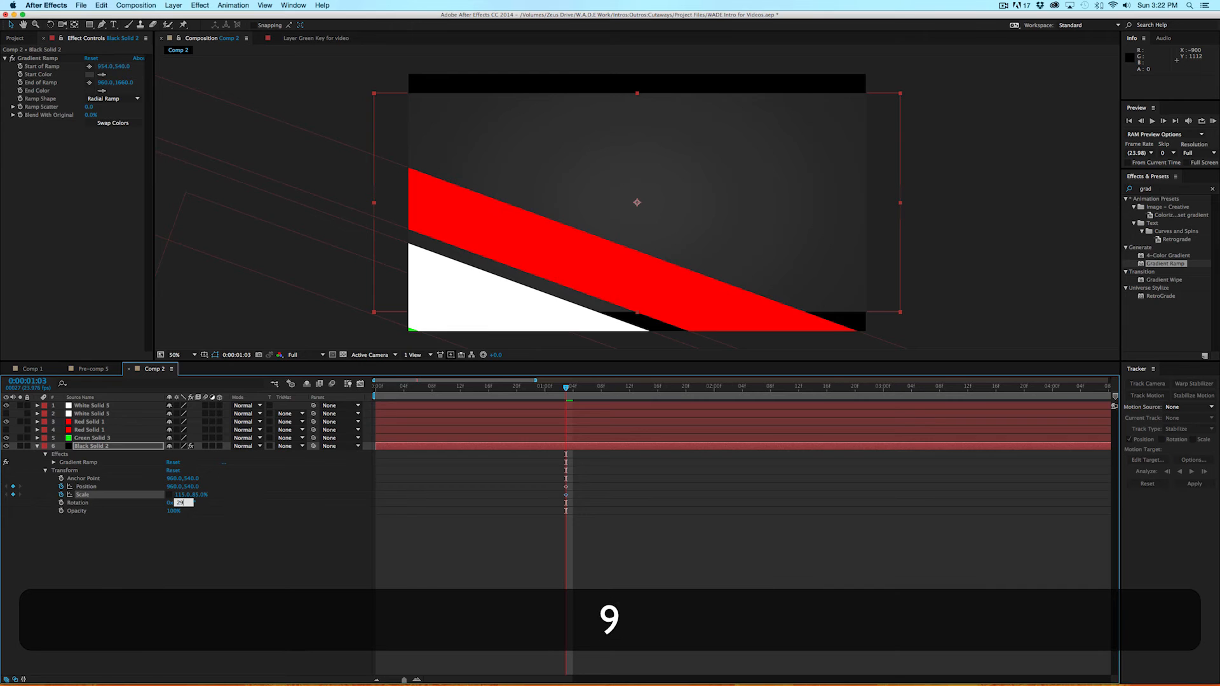
key("BackSpace")
type("0")
key("Return")
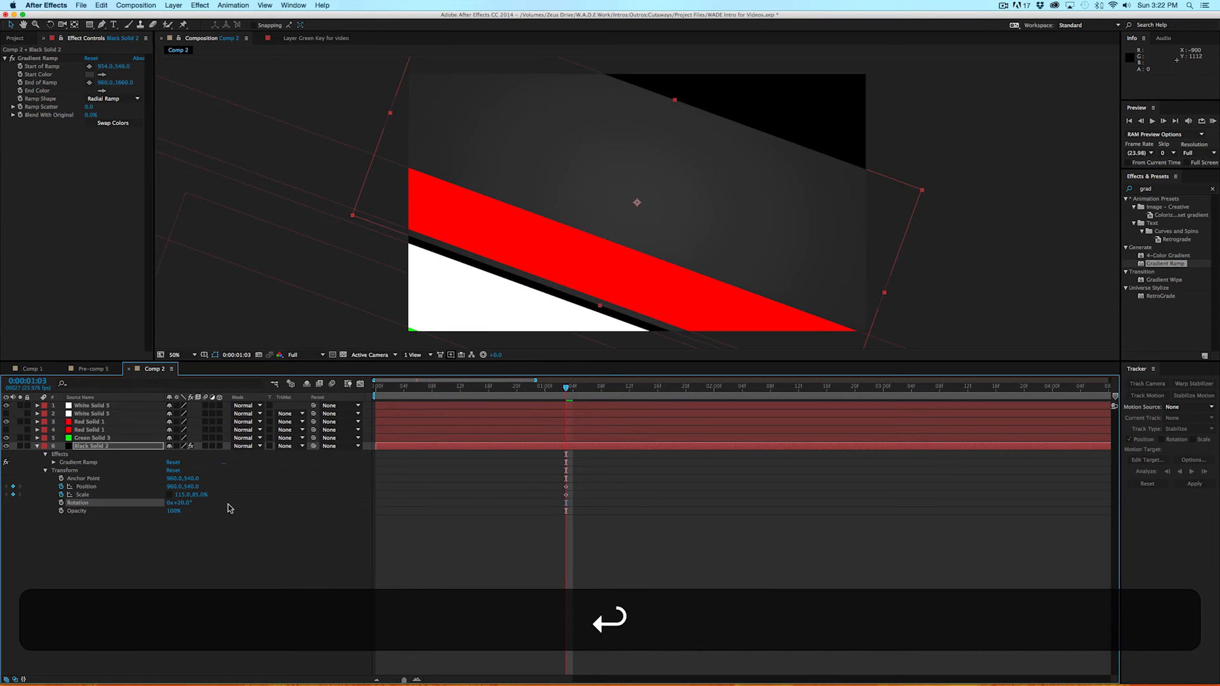
Reduce the gradient solid's vertical scale to 14% and move it to 662, 930, between the red and white bars.
left_click_drag(194, 495, 166, 495)
left_click_drag(696, 218, 626, 317)
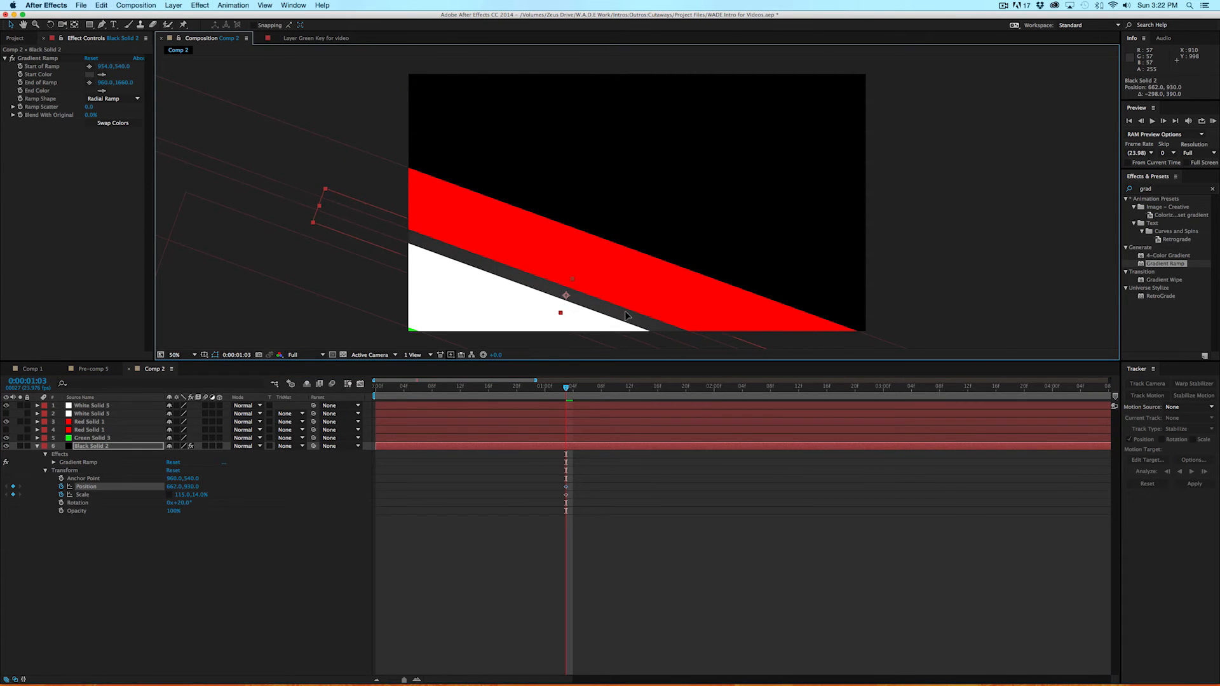
Enlarge the gradient solid frame by frame from 0:00:01:04 to fill the gap behind the red bar, reaching Scale 140, 91% at 0:00:01:05.
key("Page_Down")
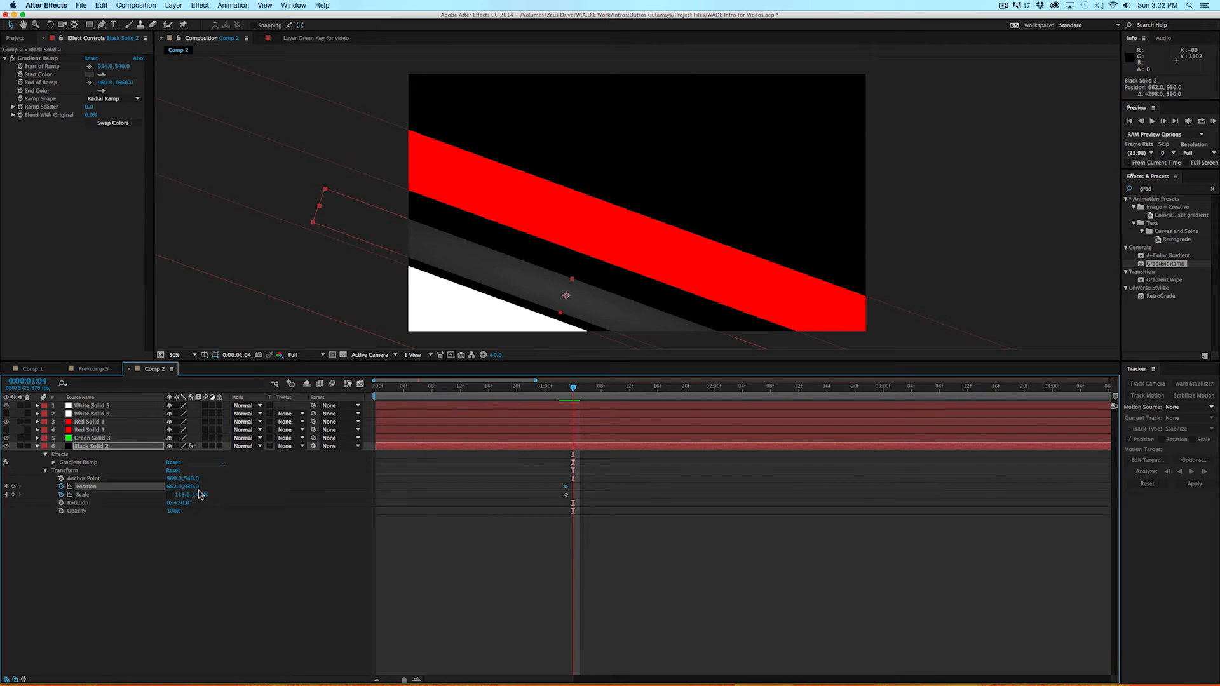
left_click_drag(199, 500, 251, 474)
key("Page_Down")
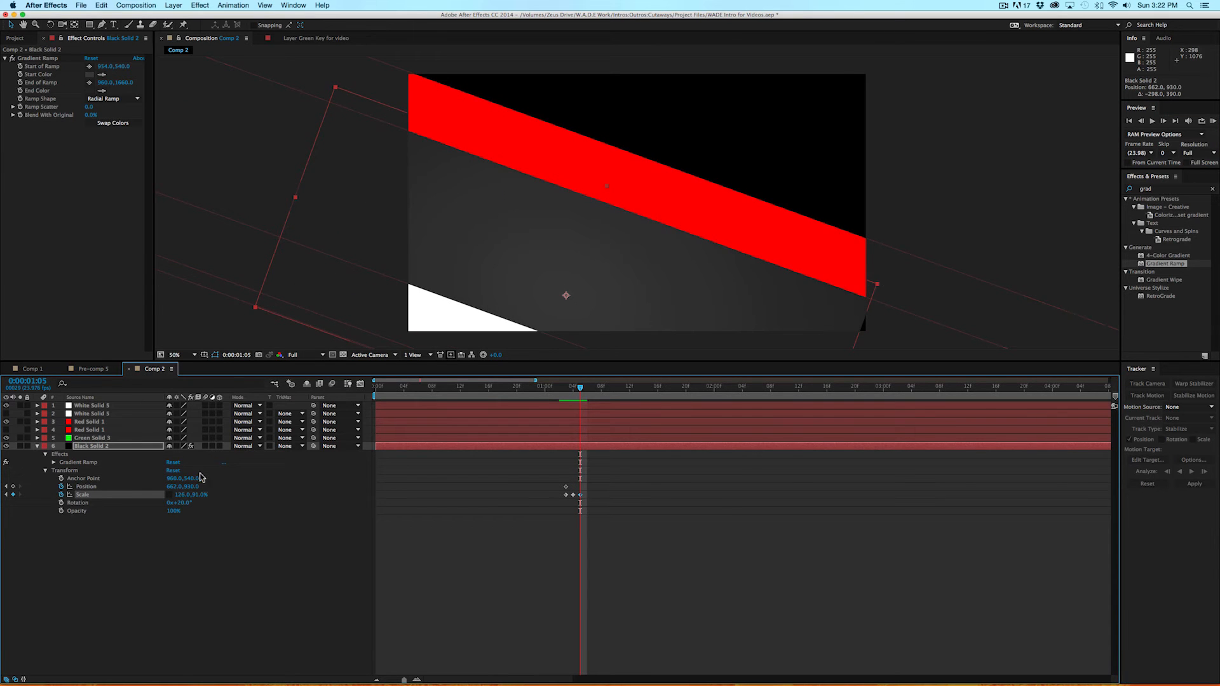
left_click_drag(181, 494, 191, 494)
left_click(1165, 121)
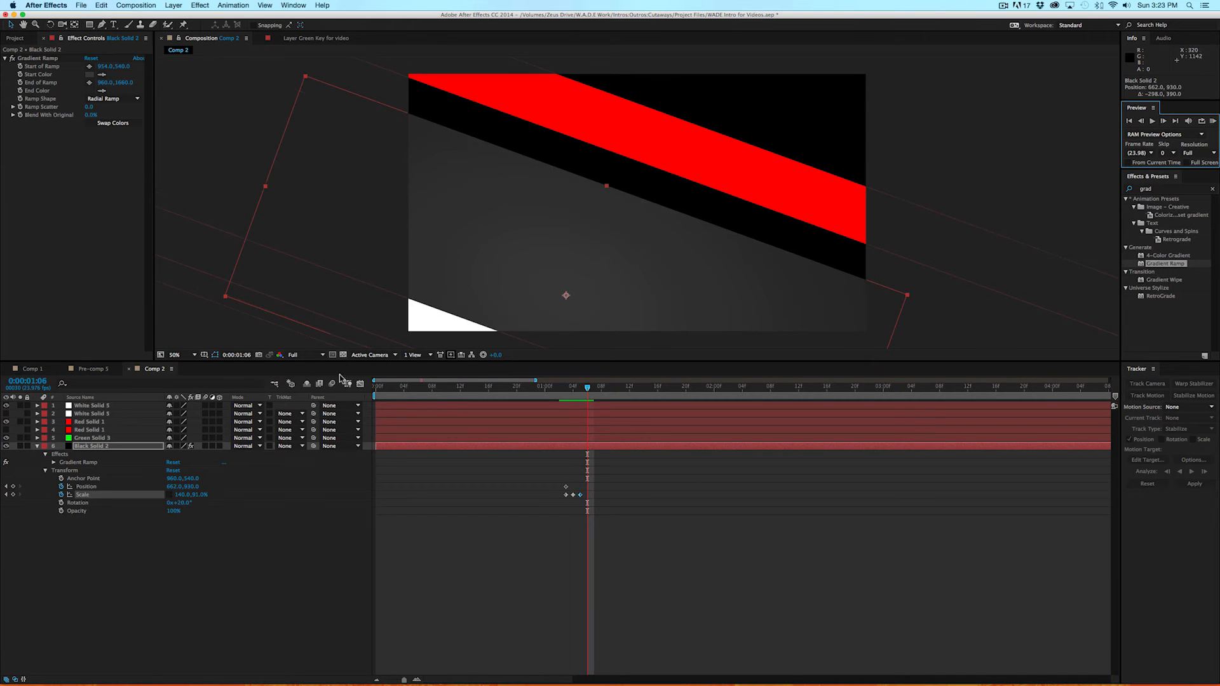
Keyframe the Black Solid 2 layer's scale from 0:00:01:06 to 0:00:01:12, ending at 163 by 259%, and show only its animated properties.
left_click_drag(196, 501, 216, 490)
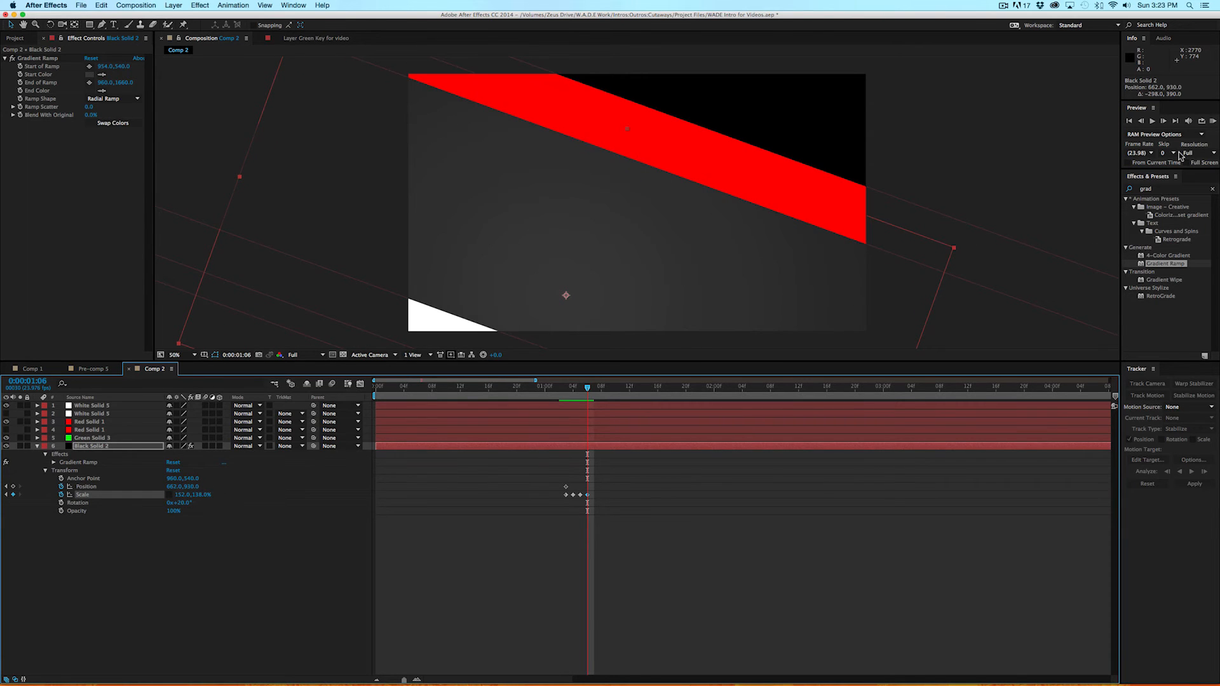
left_click(1164, 121)
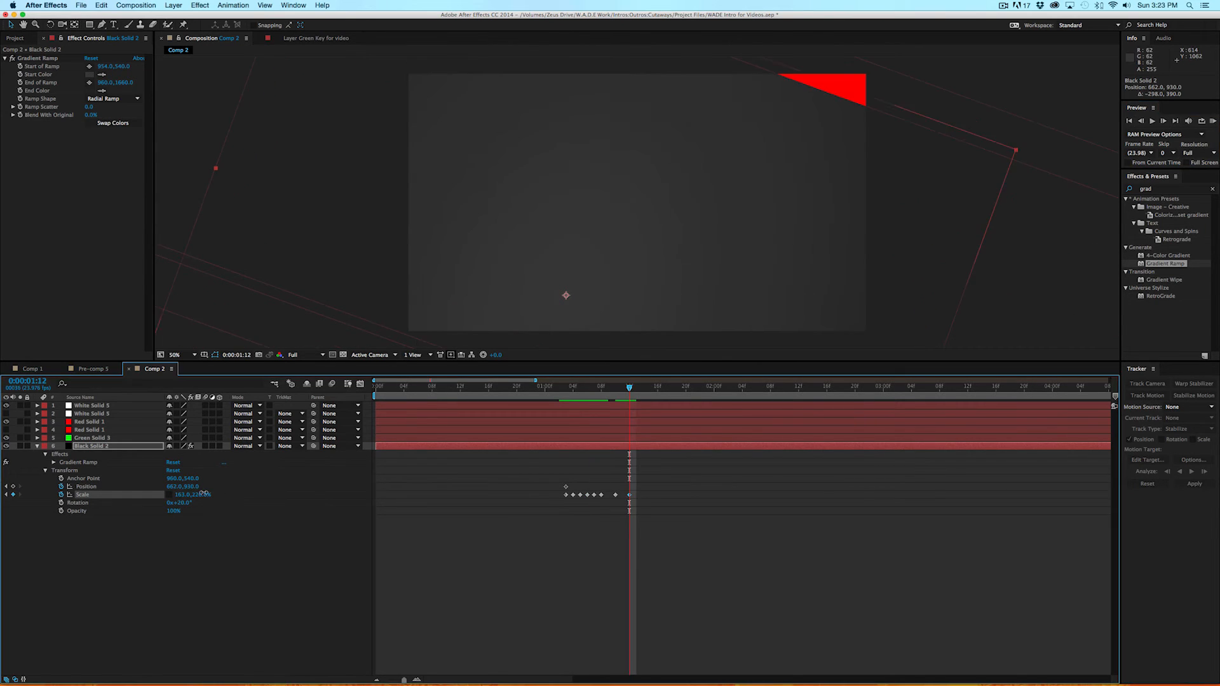
left_click_drag(203, 493, 224, 493)
left_click(1164, 120)
key("f")
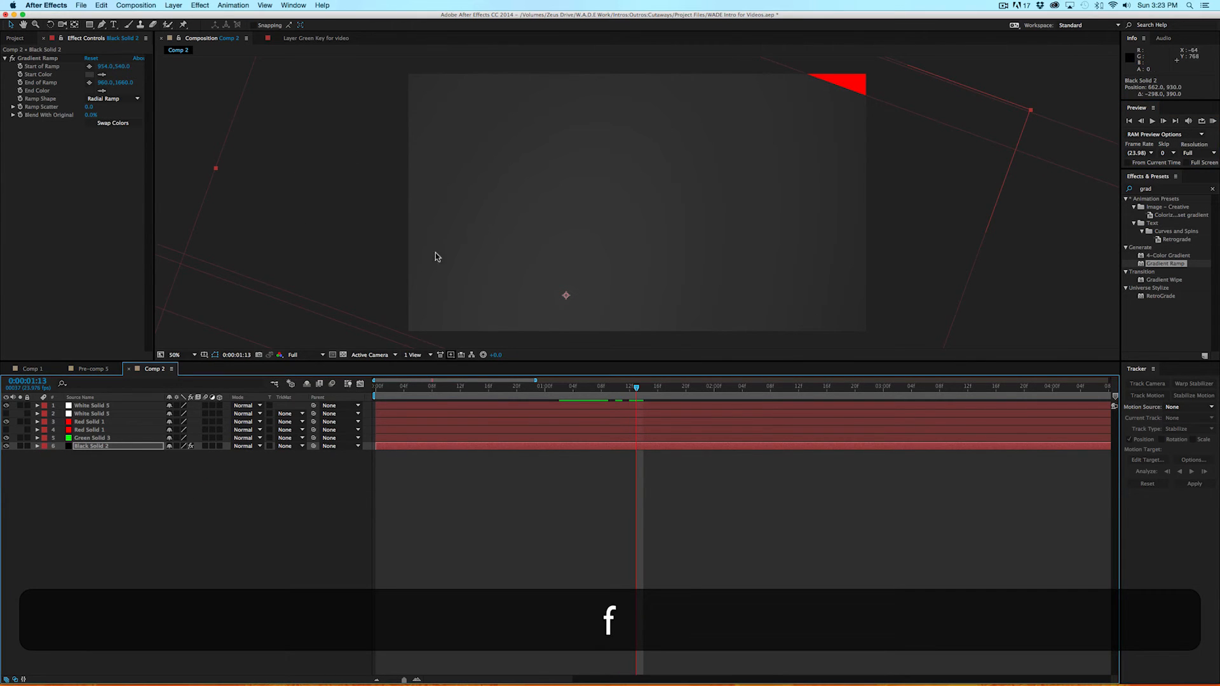
key("u")
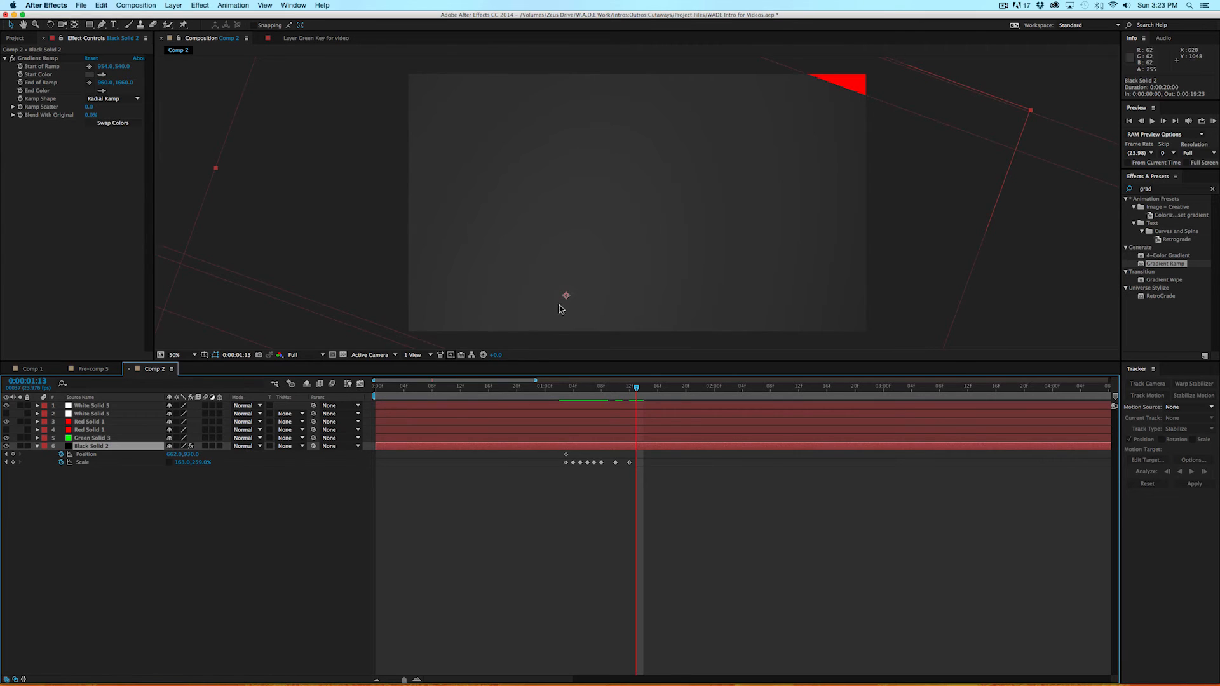
Play back Comp 2 from the start and again from about one second to check the diagonal stripe transition.
left_click(576, 385)
left_click_drag(575, 384, 360, 382)
key("space")
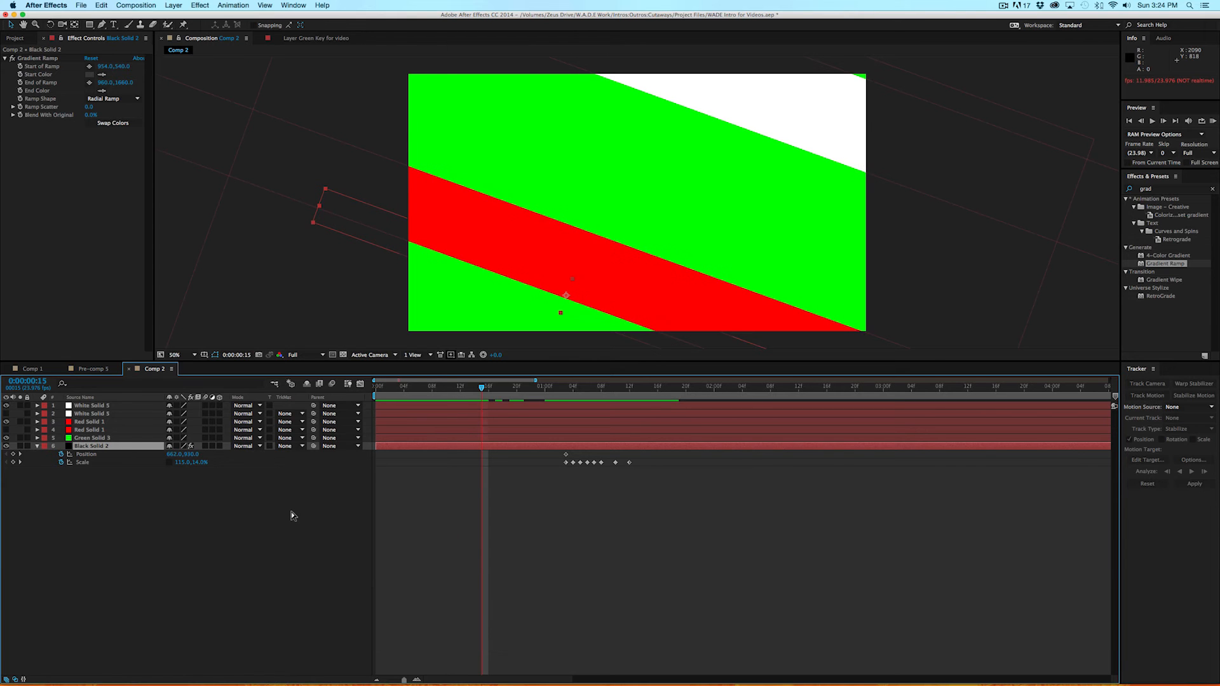
key("space")
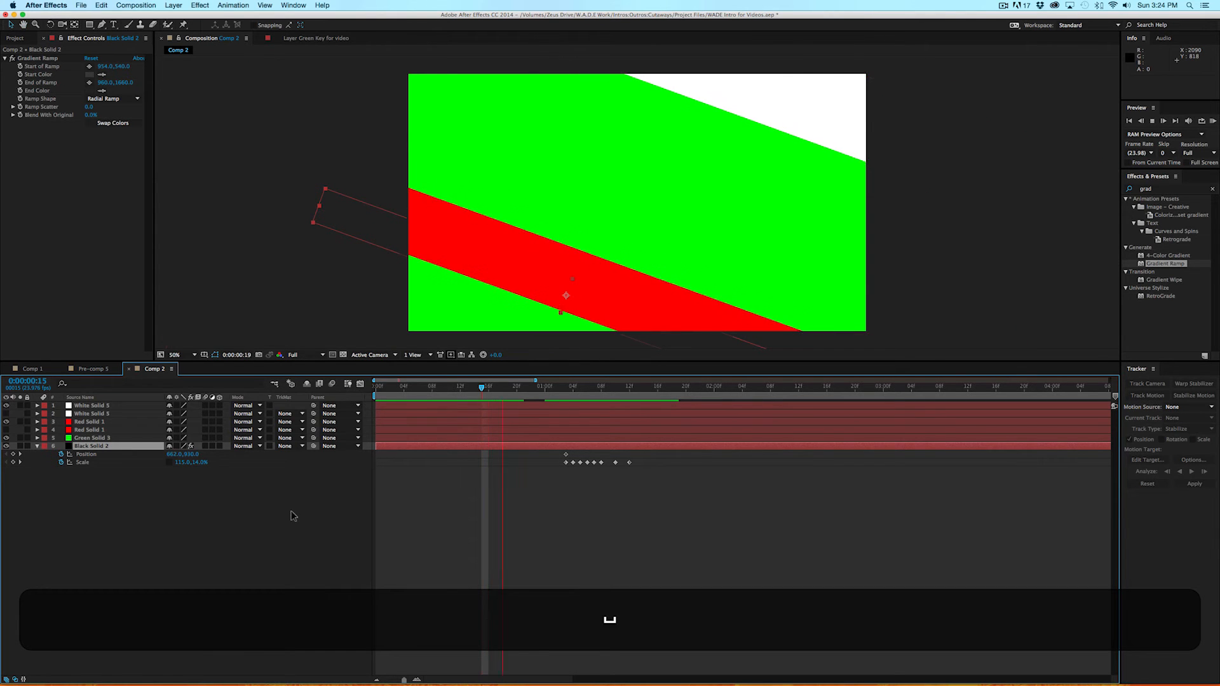
key("space")
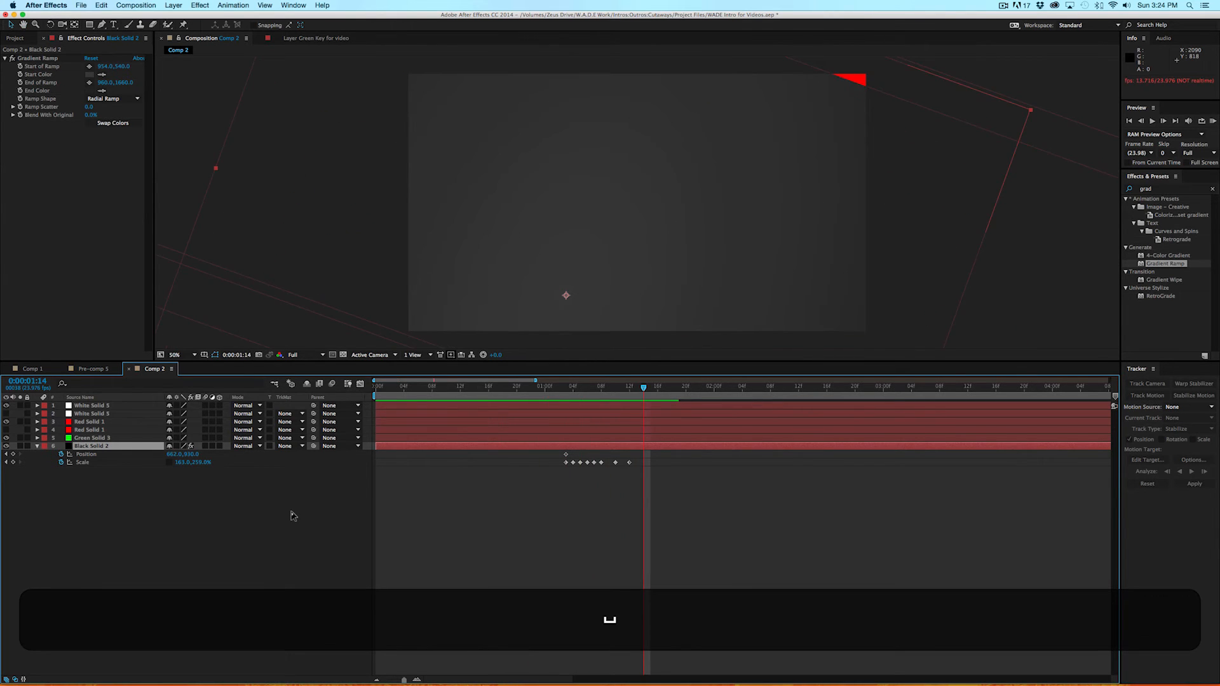
left_click(545, 388)
key("space")
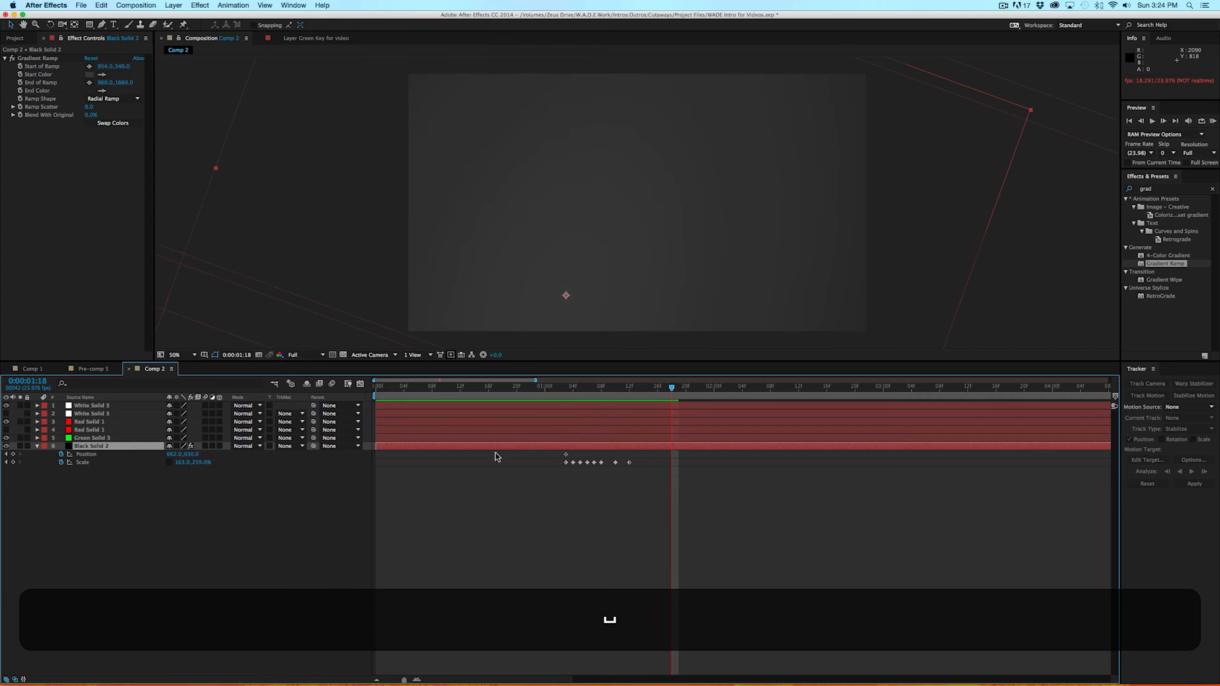
Add Circle/Icon Buttons.psd as the topmost layer of Comp 2 and trim its start to 0:00:01:05.
left_click_drag(676, 390, 579, 393)
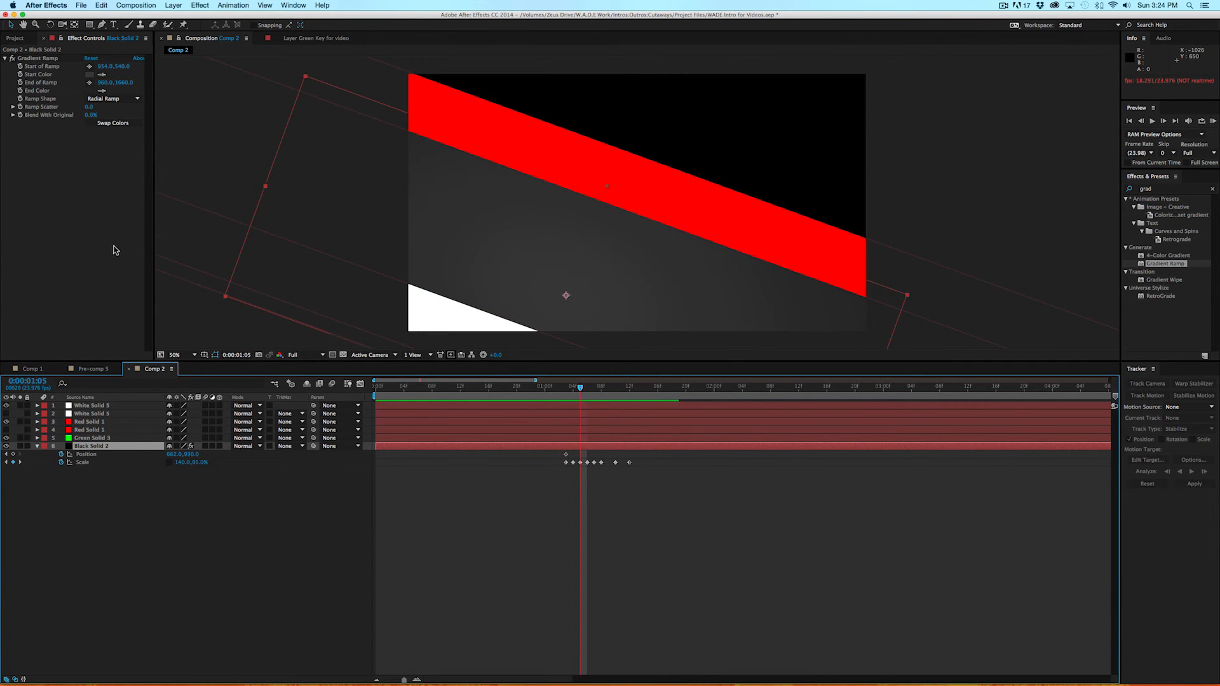
left_click(15, 39)
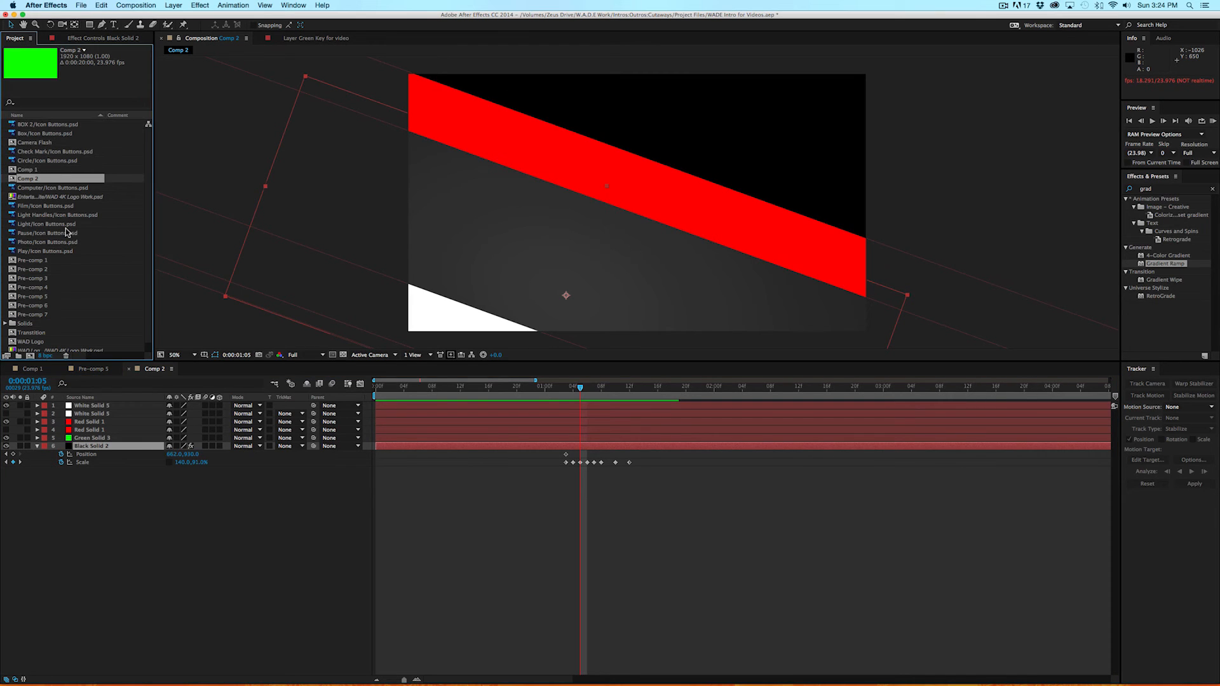
left_click(40, 215)
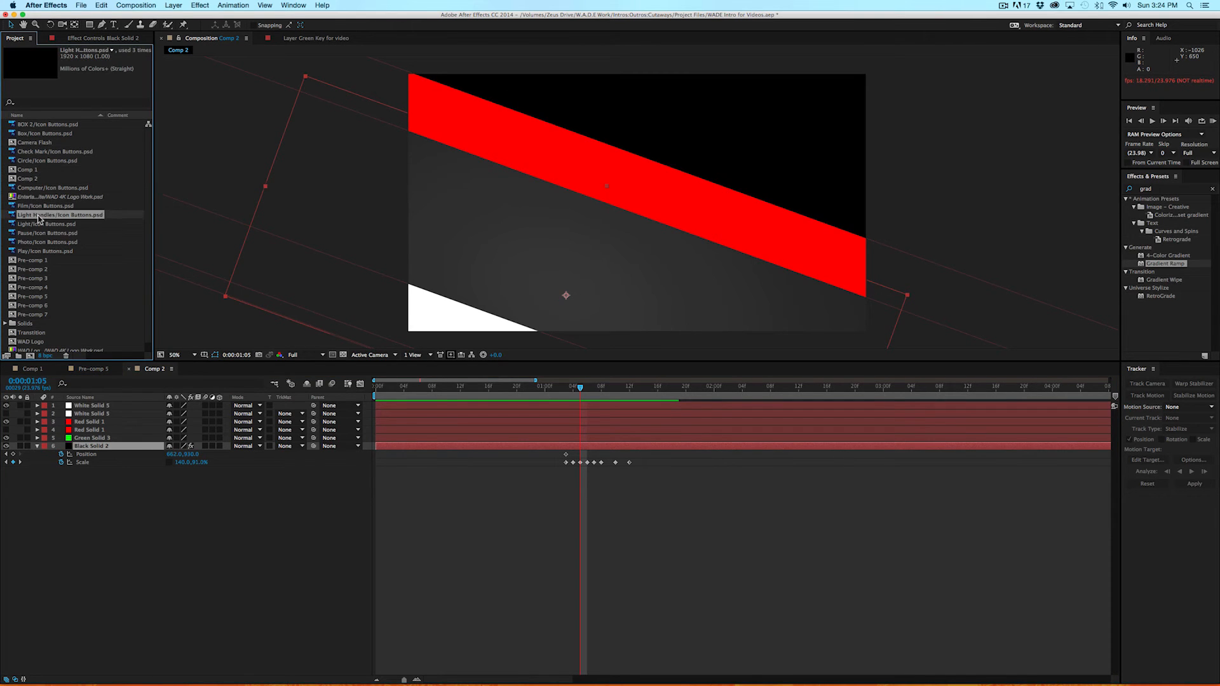
left_click(40, 207)
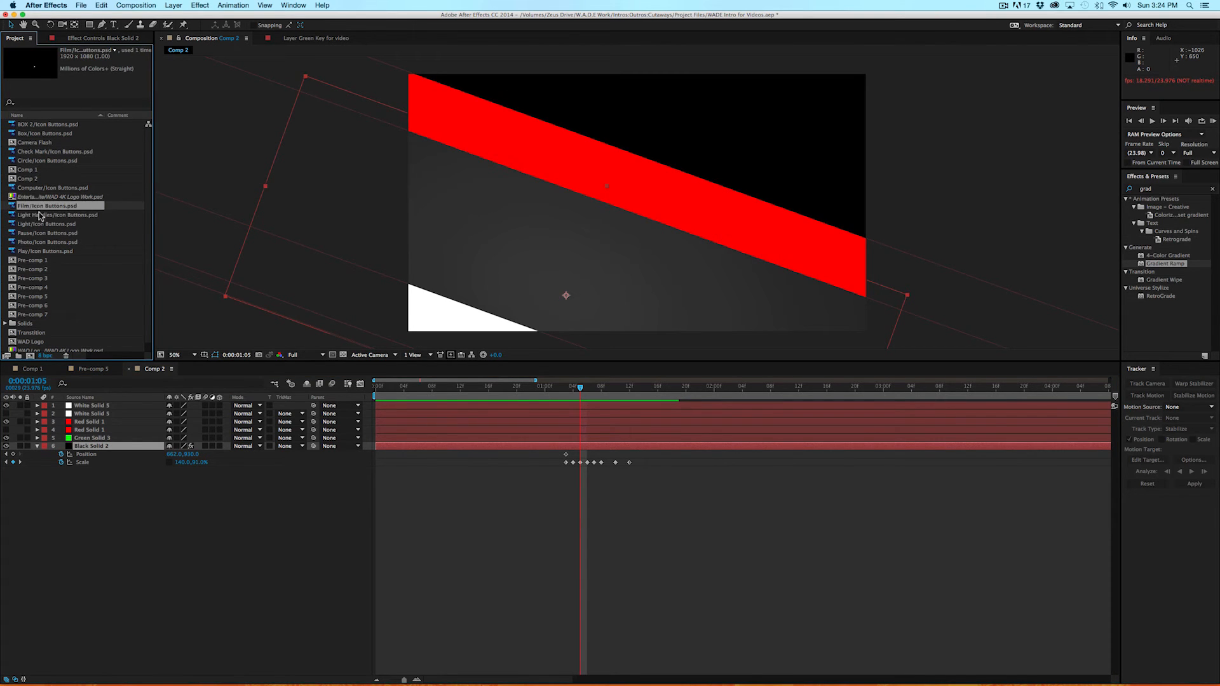
left_click(40, 216)
left_click(40, 161)
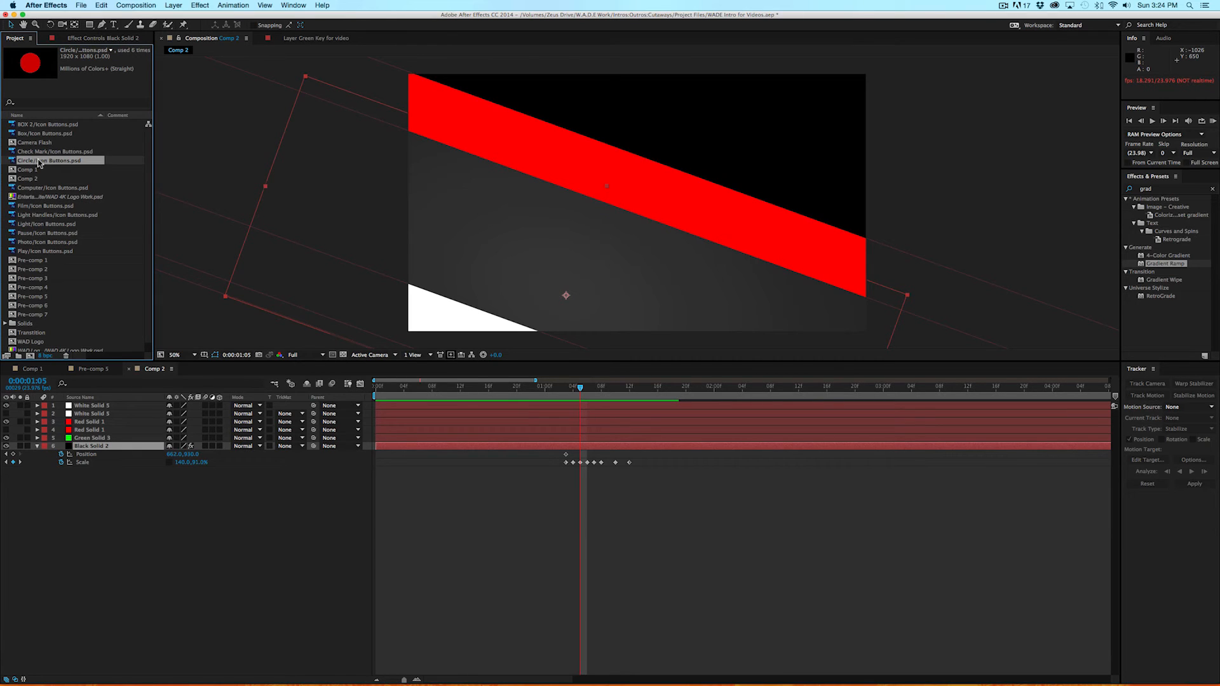
left_click_drag(35, 164, 127, 404)
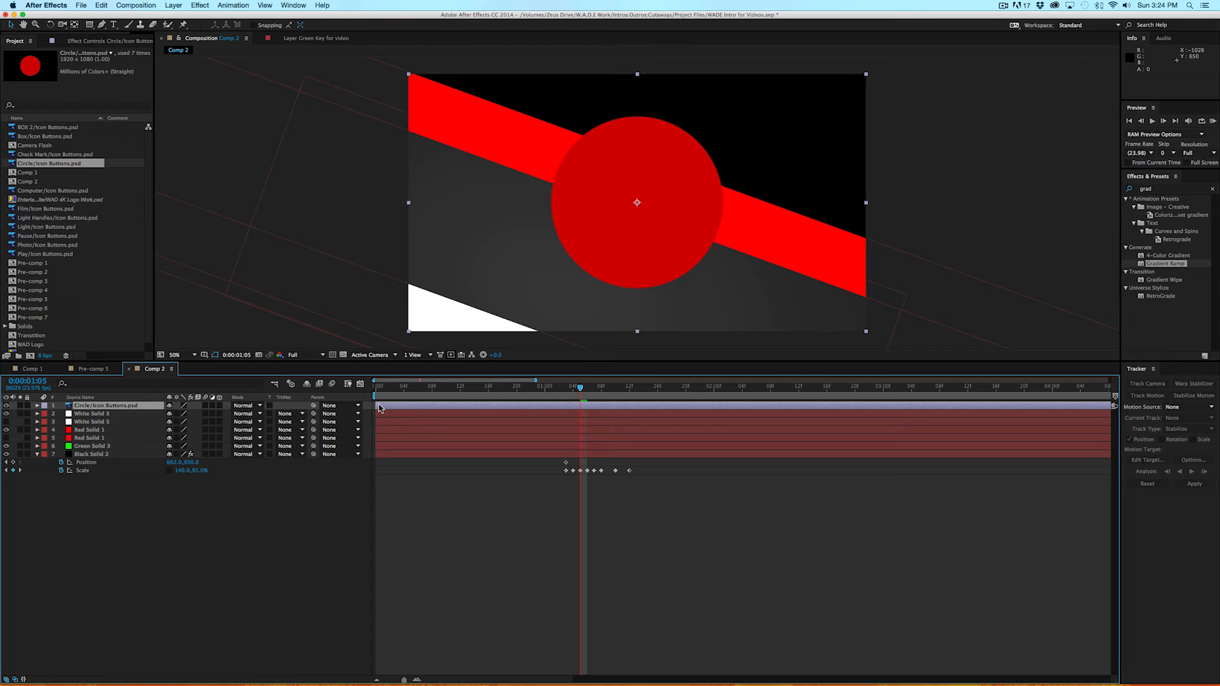
left_click_drag(377, 405, 581, 406)
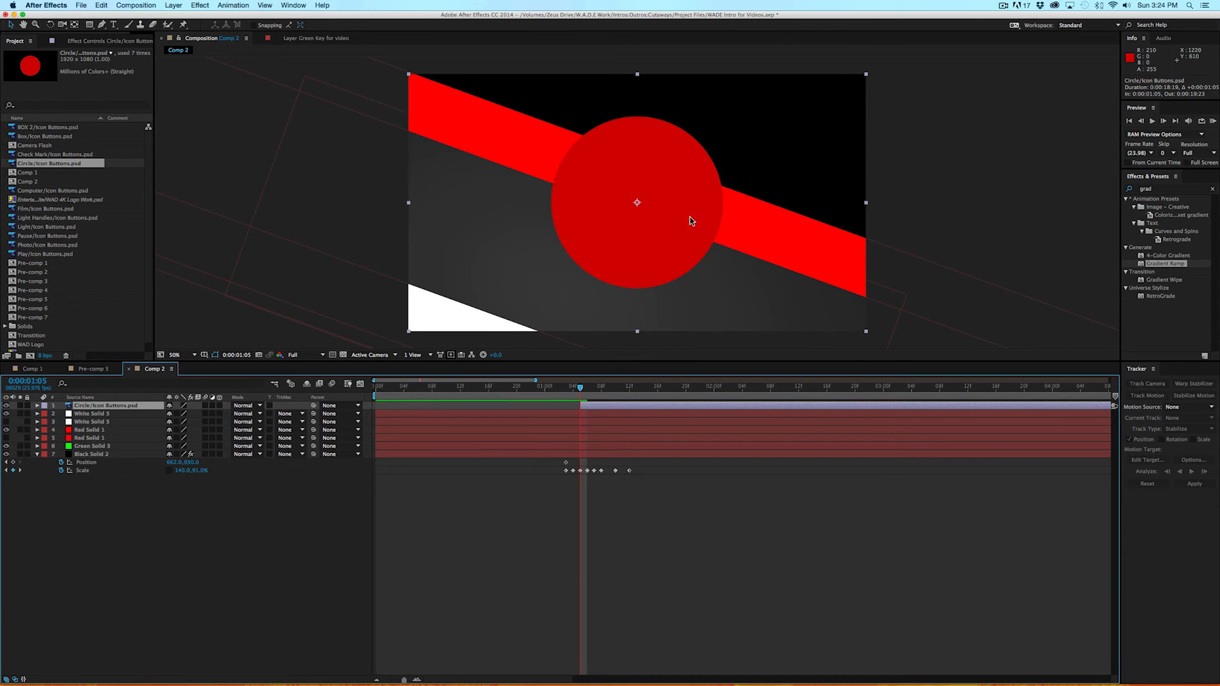
Start scale animation on the circle layer with a 0% keyframe at 0:00:01:05.
left_click(36, 406)
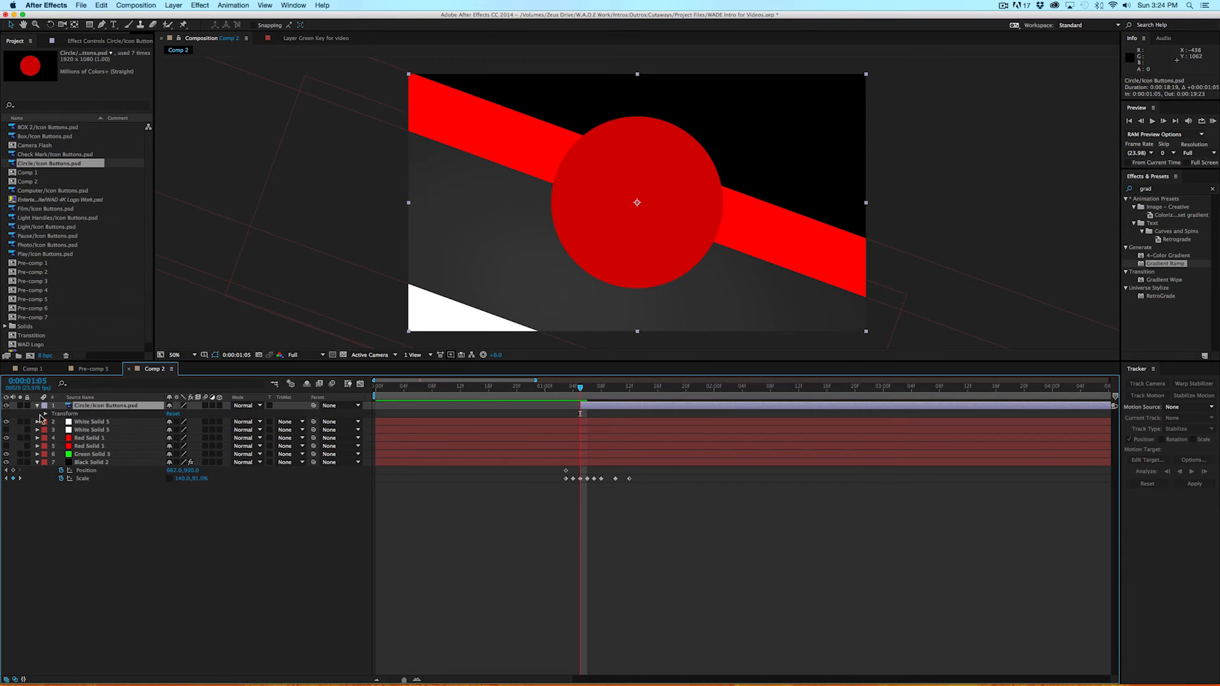
left_click(46, 414)
left_click(62, 439)
left_click(181, 438)
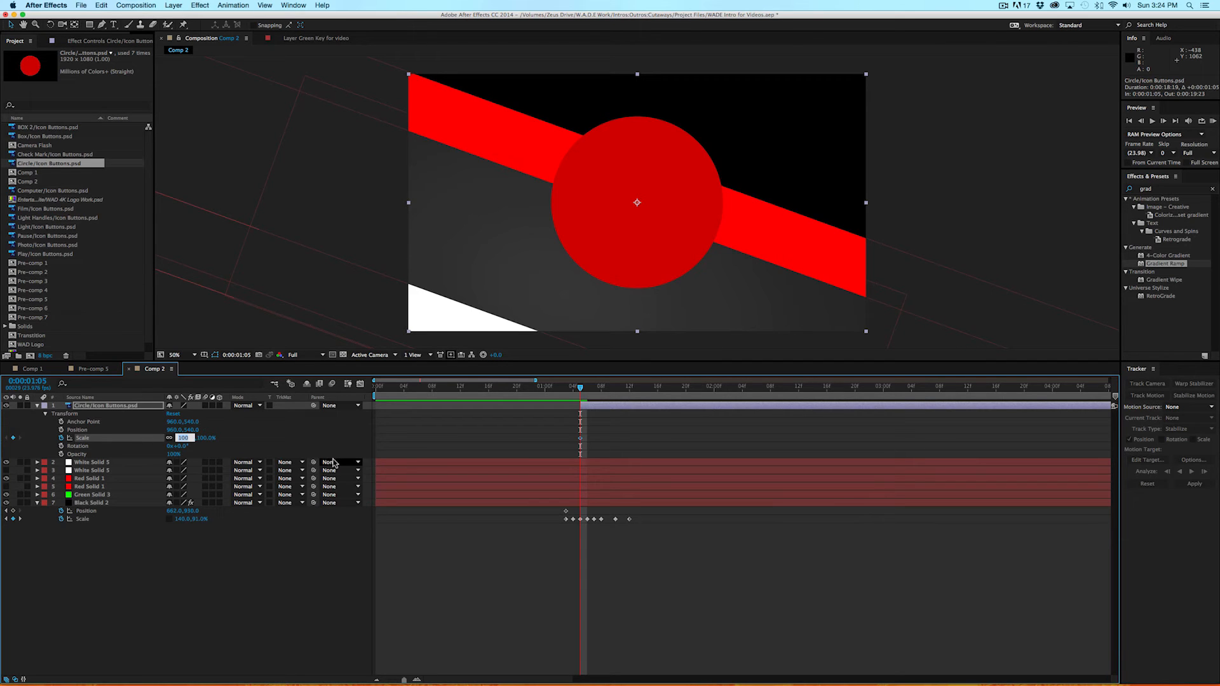
type("0")
key("Return")
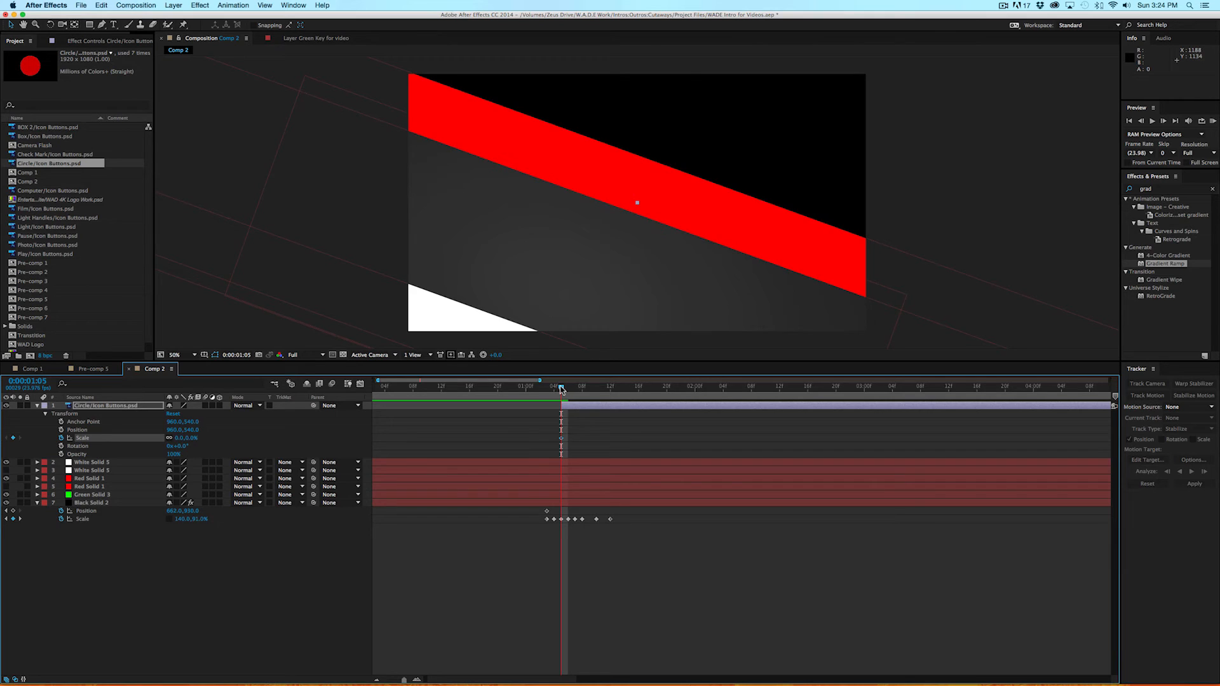
Add a 100% scale keyframe to the circle layer at 0:00:01:08.
left_click_drag(562, 389, 576, 390)
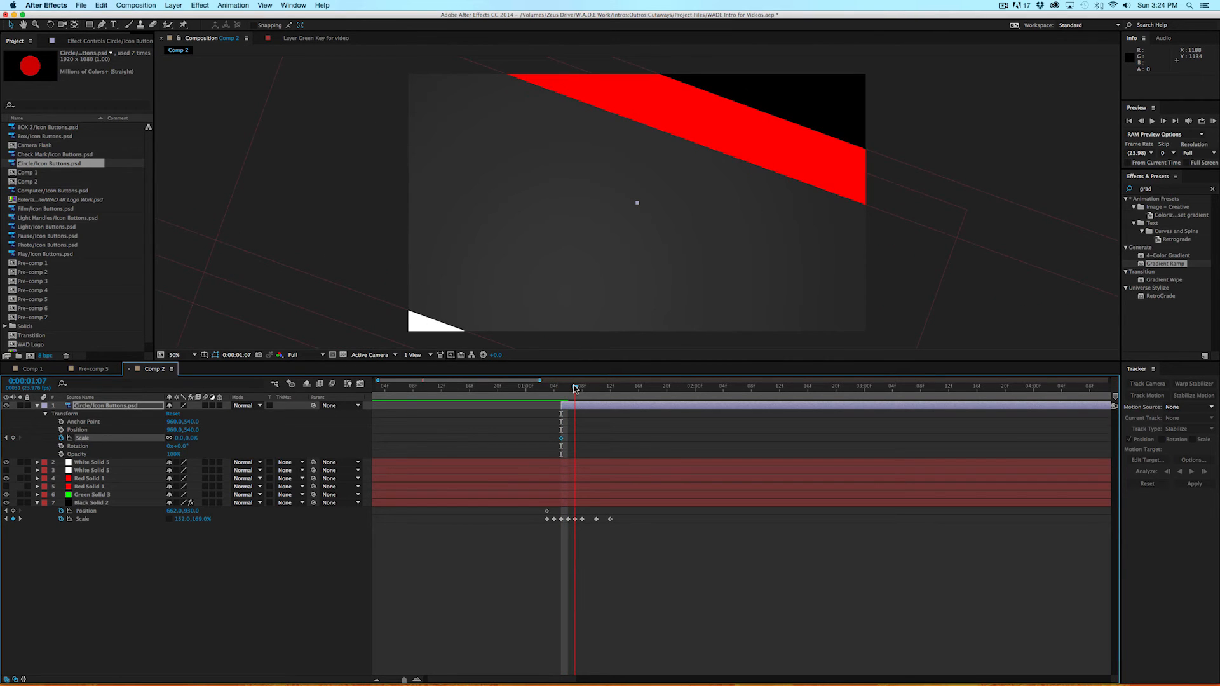
left_click_drag(577, 389, 582, 389)
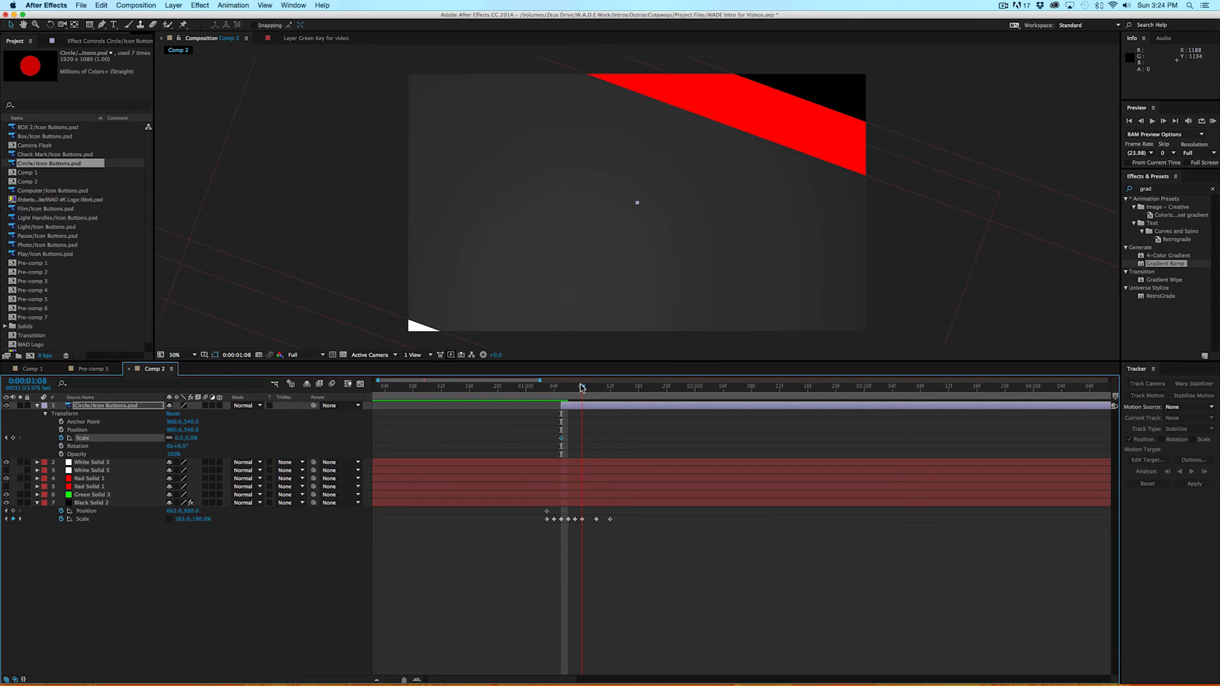
left_click(180, 437)
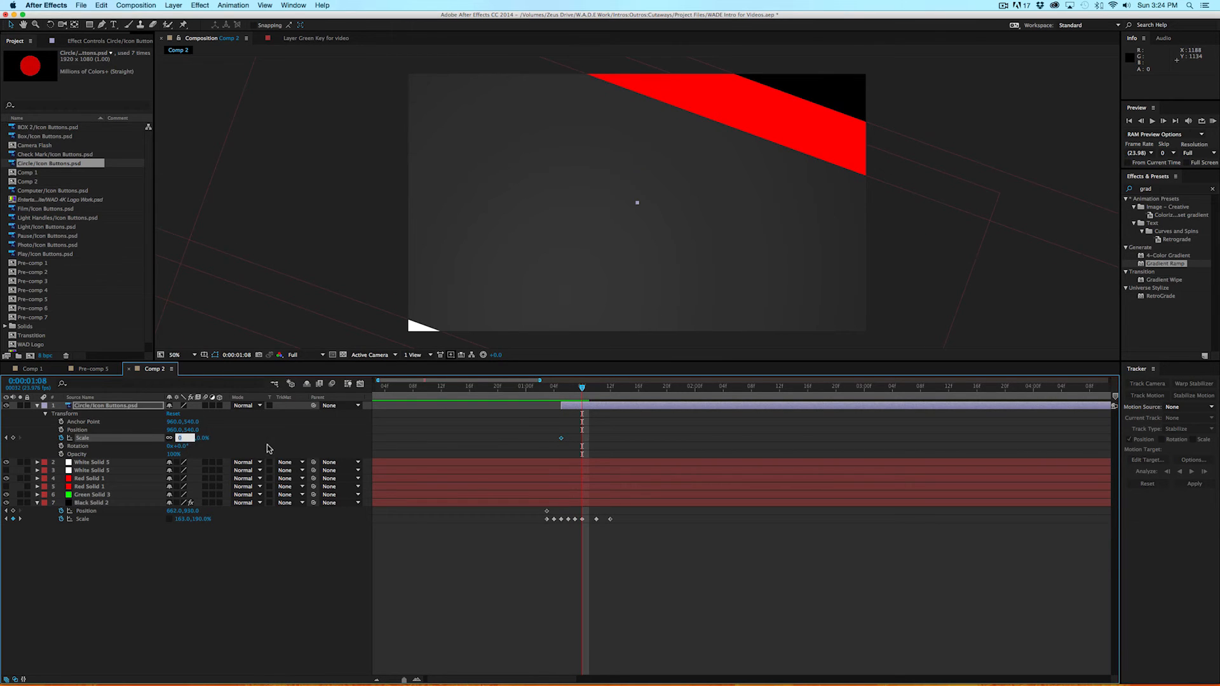
type("100")
key("Return")
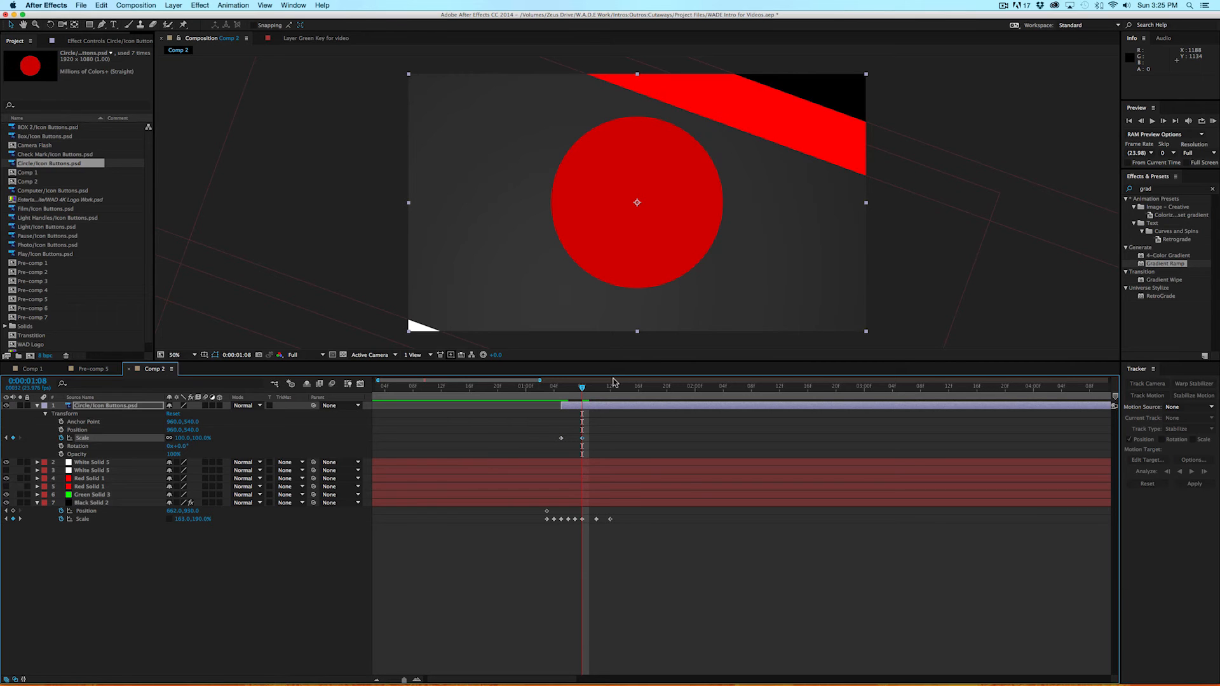
Apply Easy Ease to the circle's two scale keyframes and check their speed curve in the Graph Editor.
mouse_move(582, 390)
left_mouse_down()
mouse_move(561, 390)
mouse_move(582, 390)
left_mouse_up()
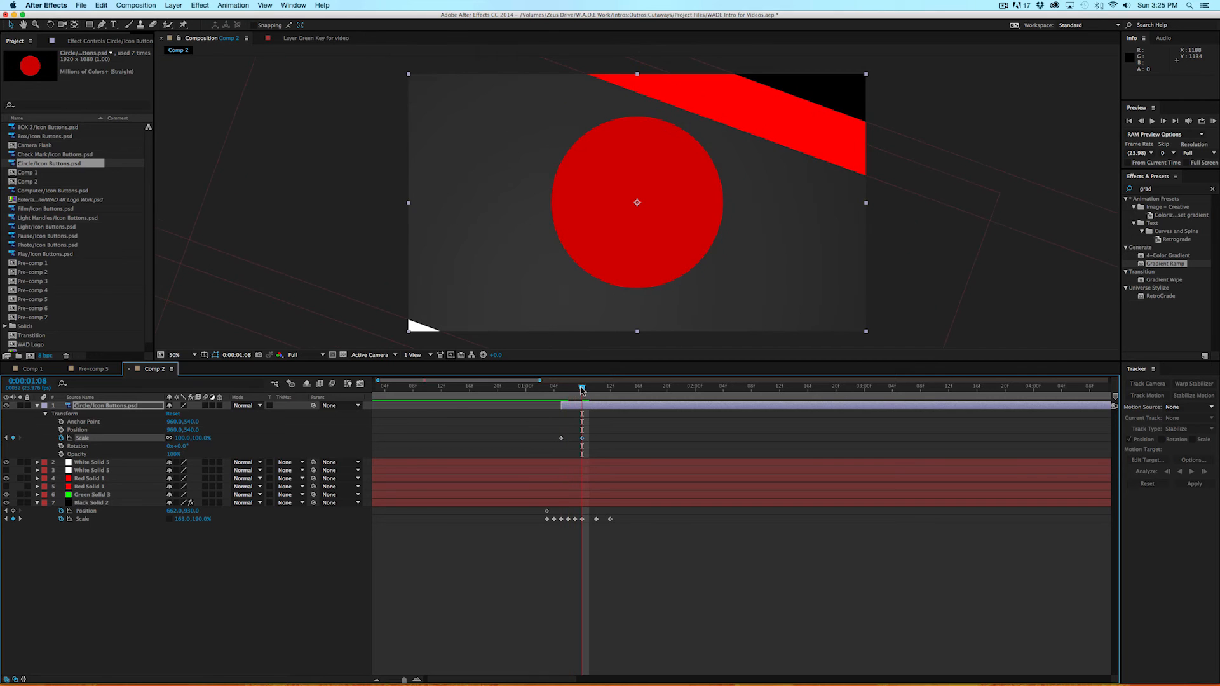
right_click(563, 438)
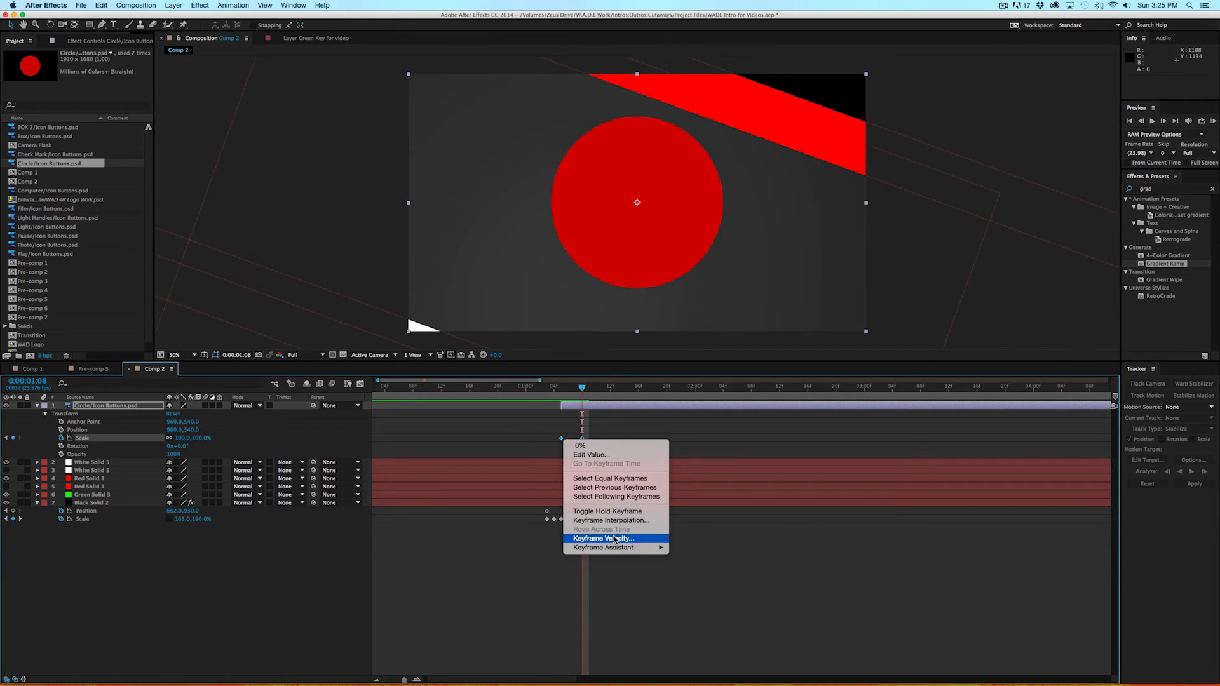
mouse_move(620, 554)
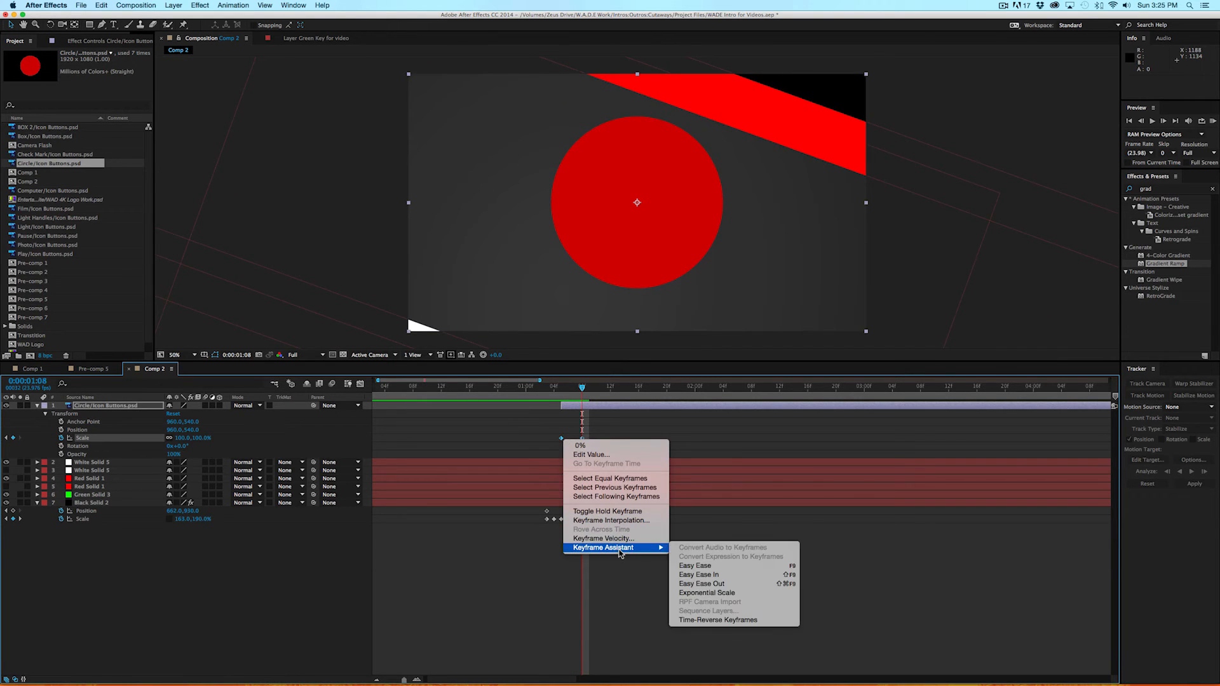
left_click(696, 565)
key("shift+F3")
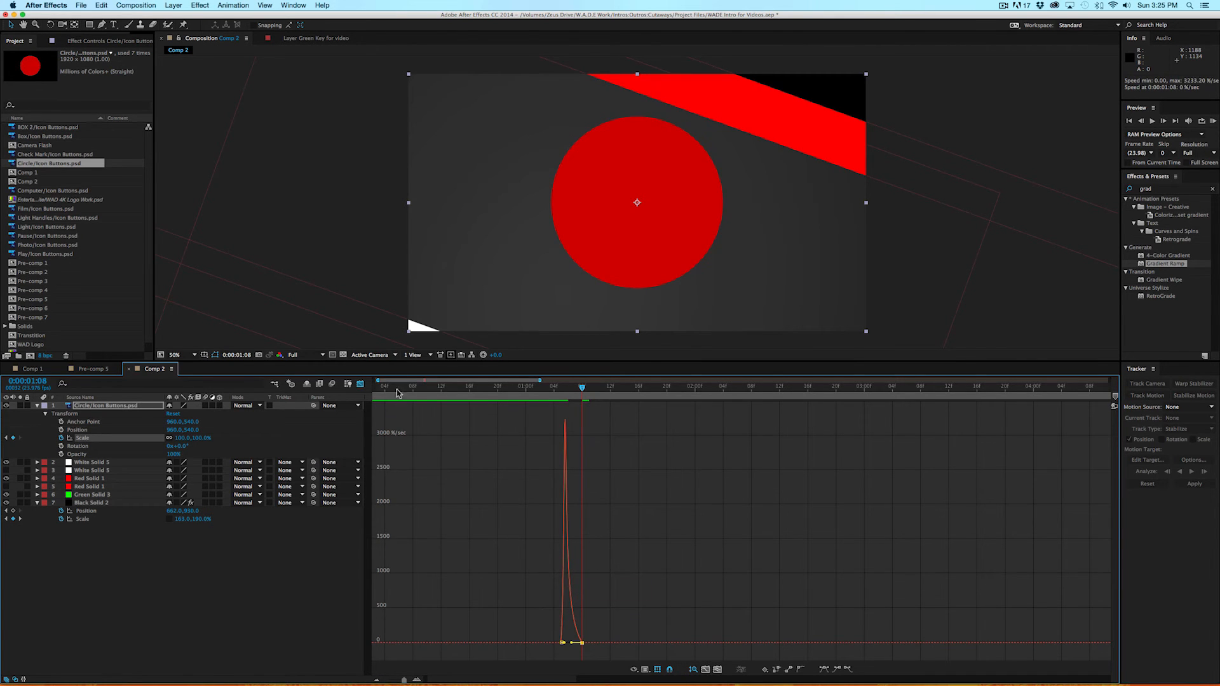
left_click(360, 384)
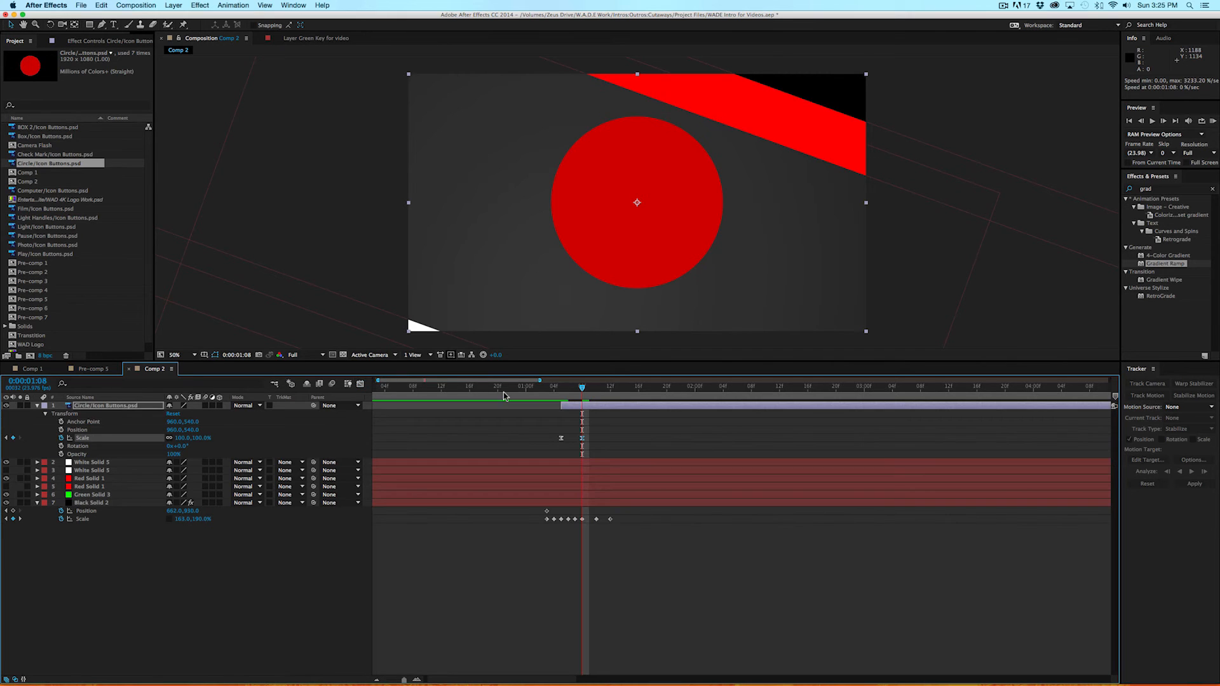
Preview the circle's growth, shift its two scale keyframes to 0:00:01:08 and 0:00:01:11, and play it back again.
left_click(558, 391)
key("space")
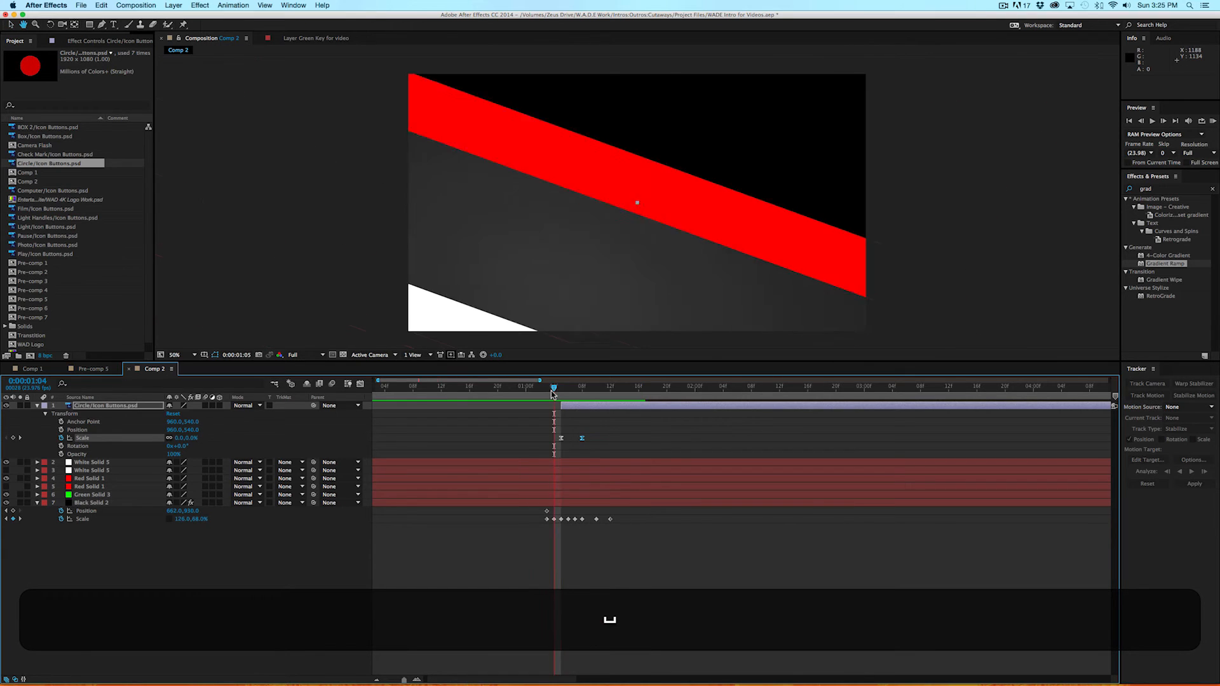
left_click_drag(549, 391, 581, 390)
mouse_move(602, 434)
left_mouse_down()
mouse_move(561, 440)
mouse_move(580, 440)
left_mouse_up()
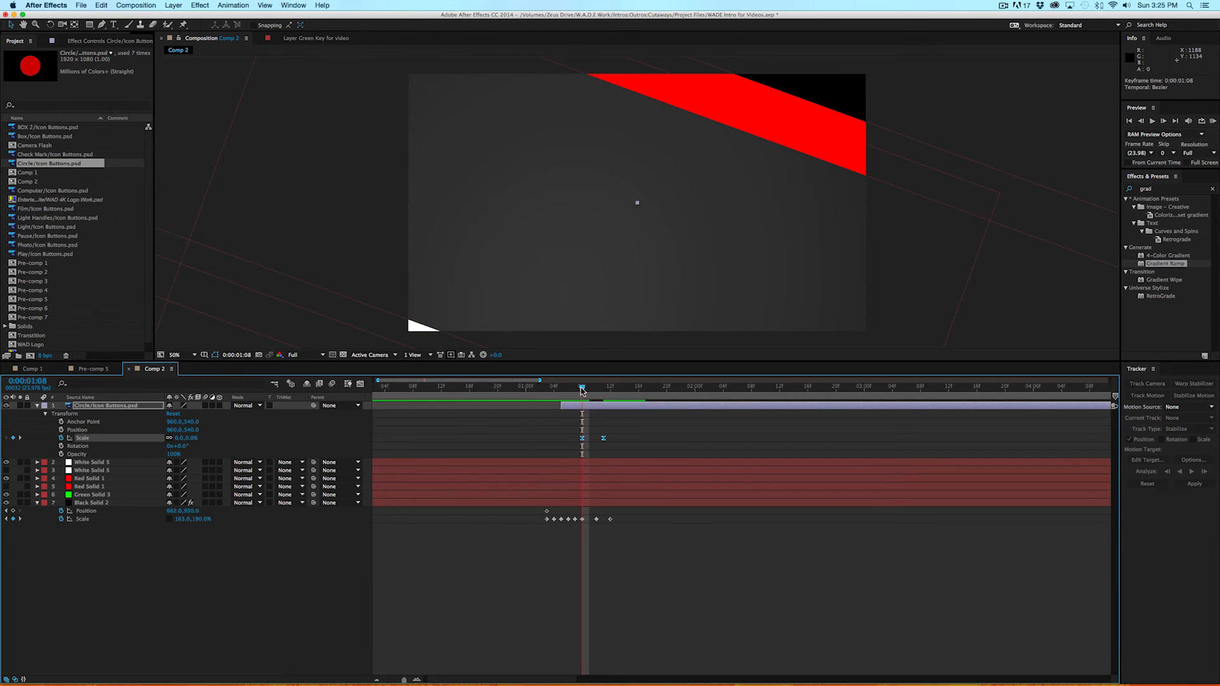
left_click_drag(582, 390, 575, 390)
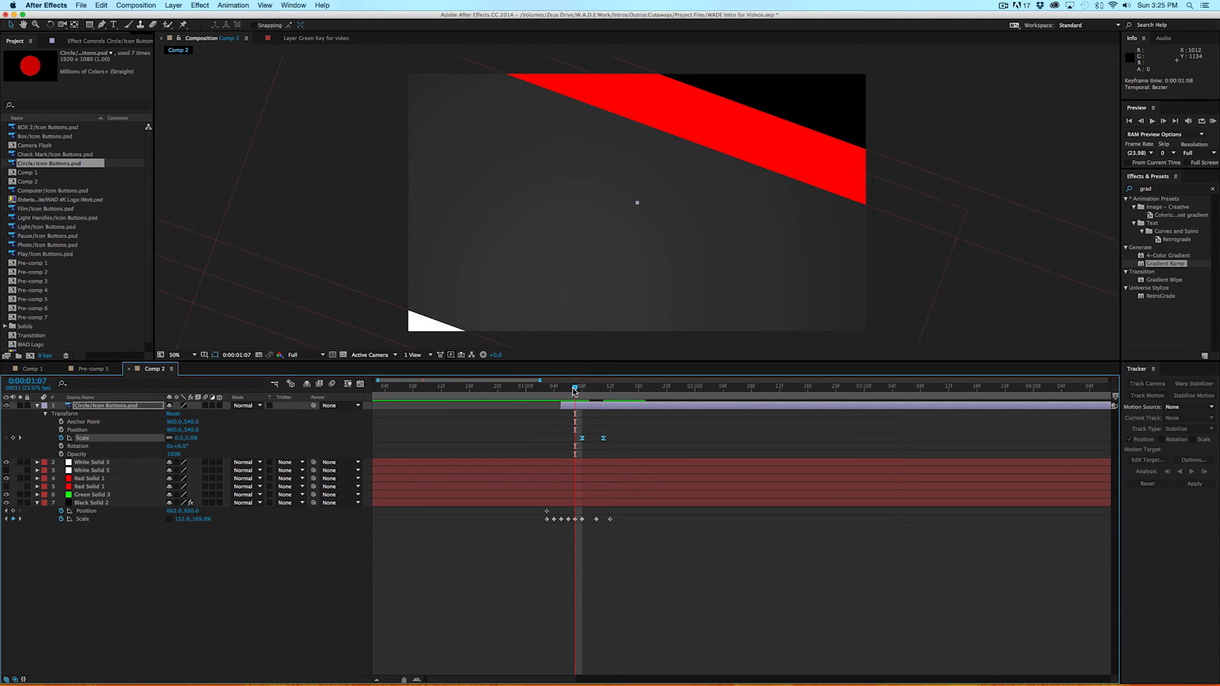
key("space")
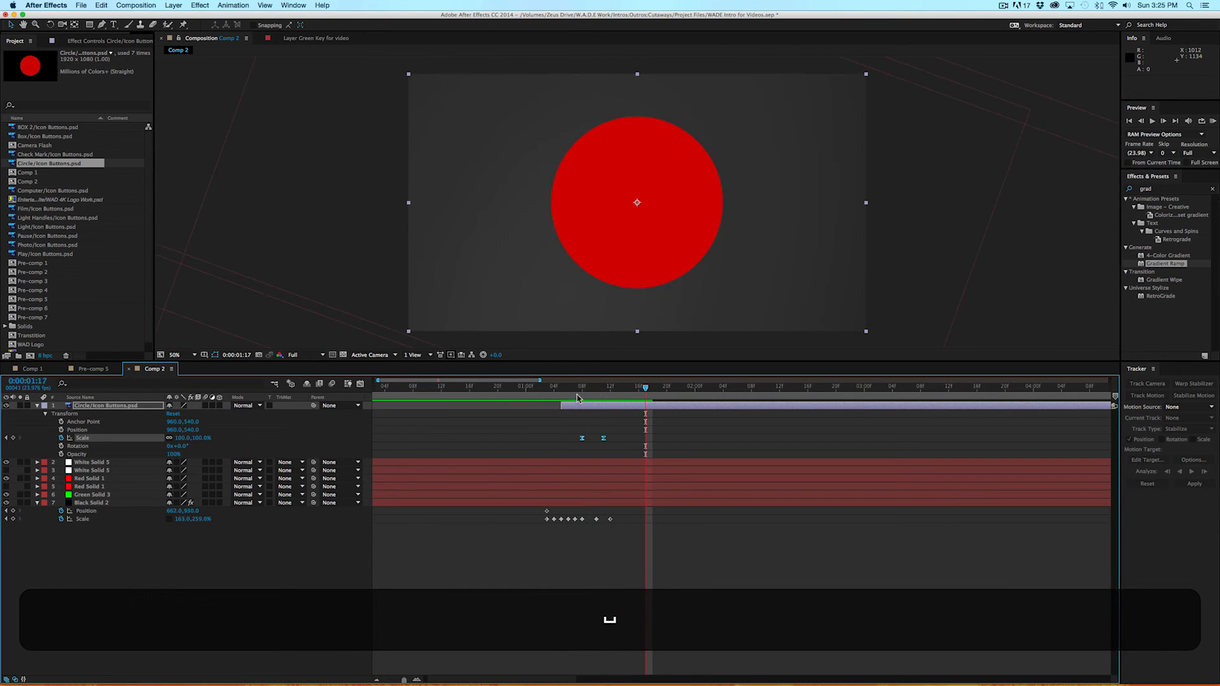
Add a 105% scale keyframe to the circle layer at 0:00:01:12, one frame after the 100% keyframe.
left_click(606, 389)
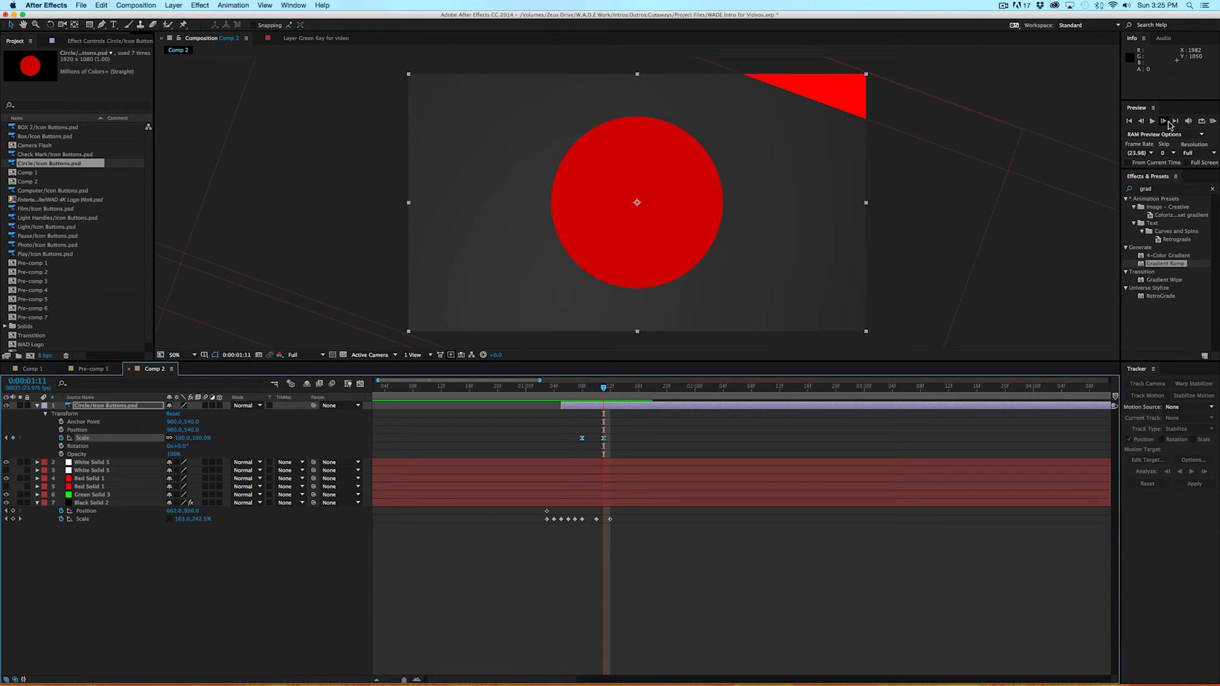
key("Page_Down")
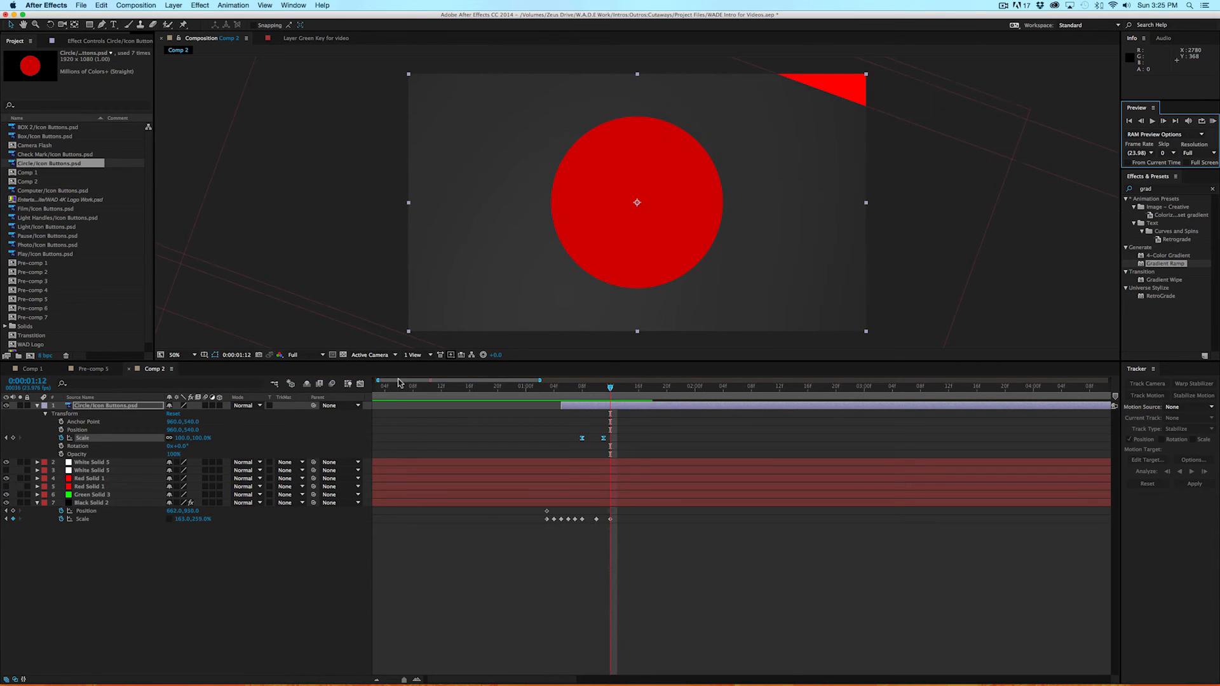
left_click(183, 438)
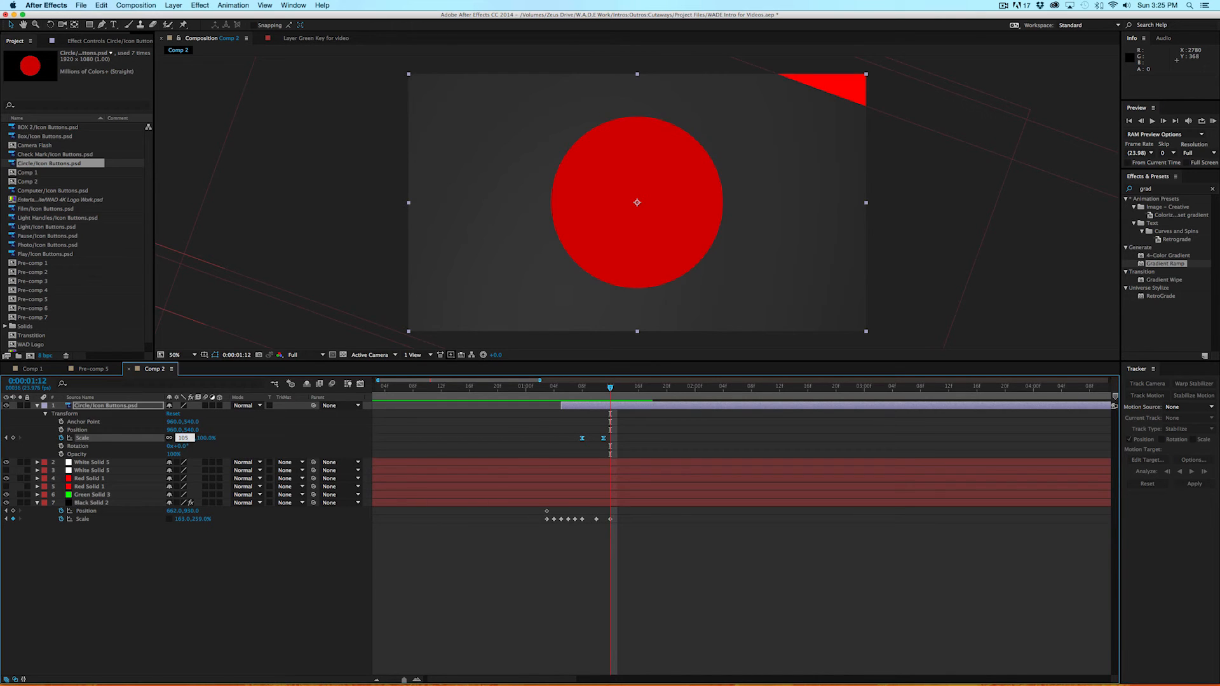
type("105")
key("Return")
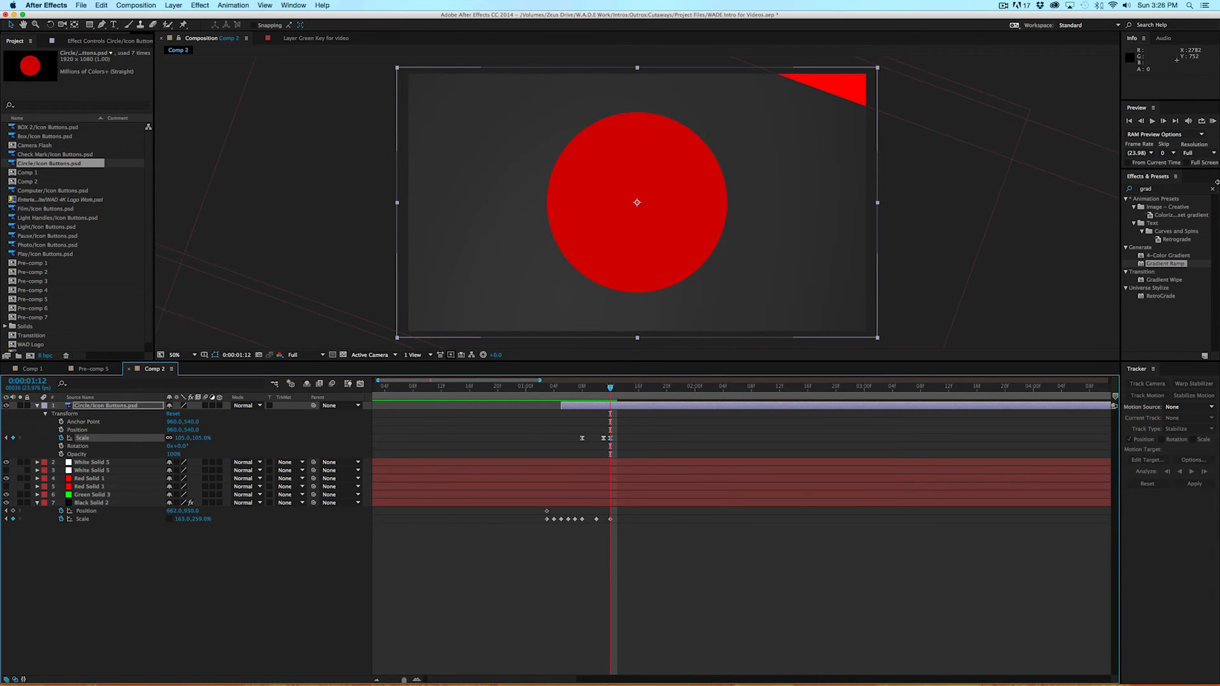
Add a 100% scale keyframe to the circle layer at 0:00:01:13 and play back the circle's pop.
left_click(1163, 120)
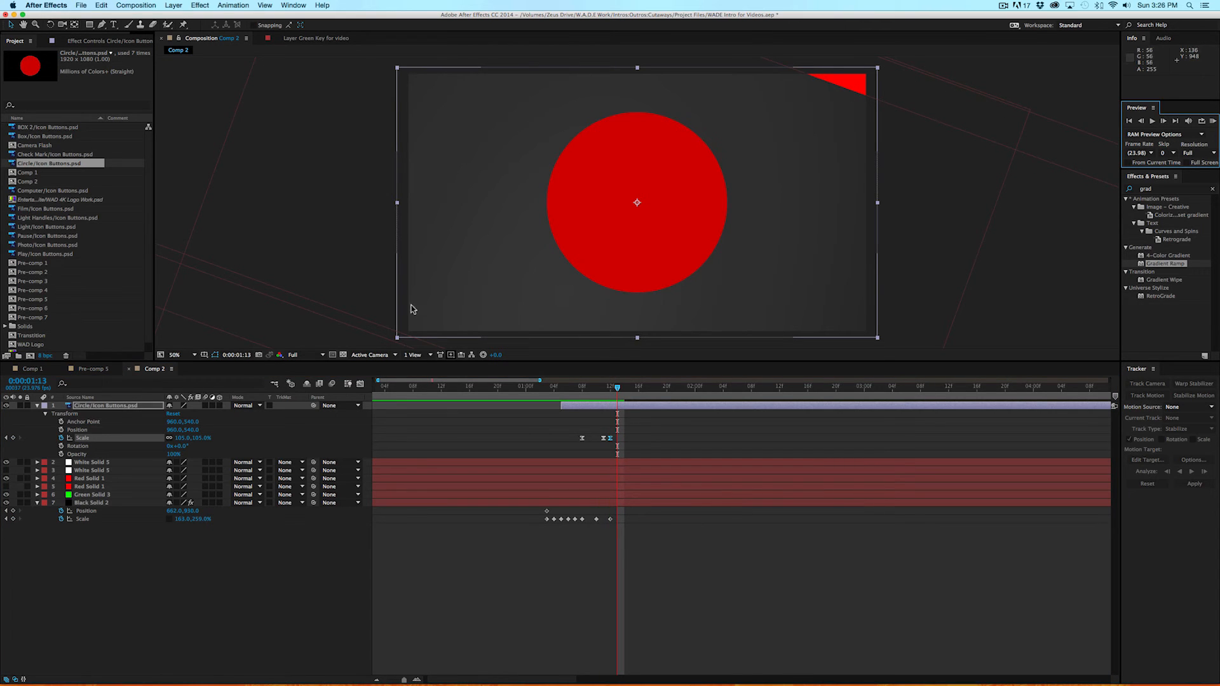
left_click(183, 438)
type("1")
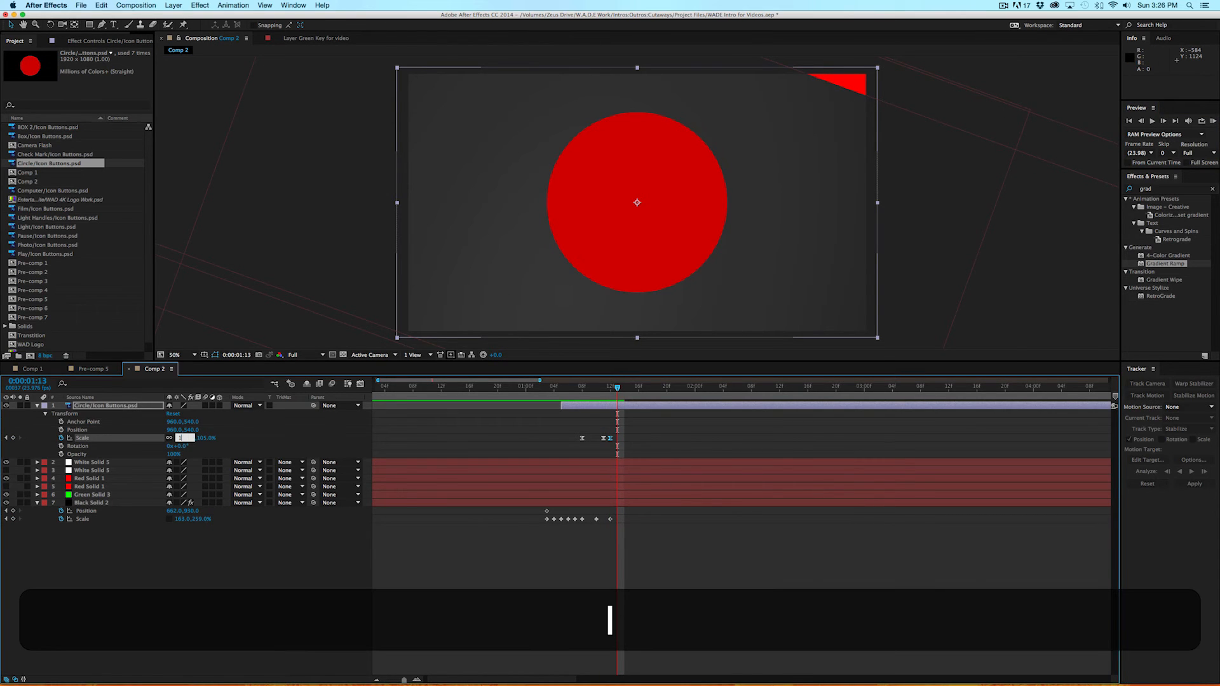
type("00")
key("Return")
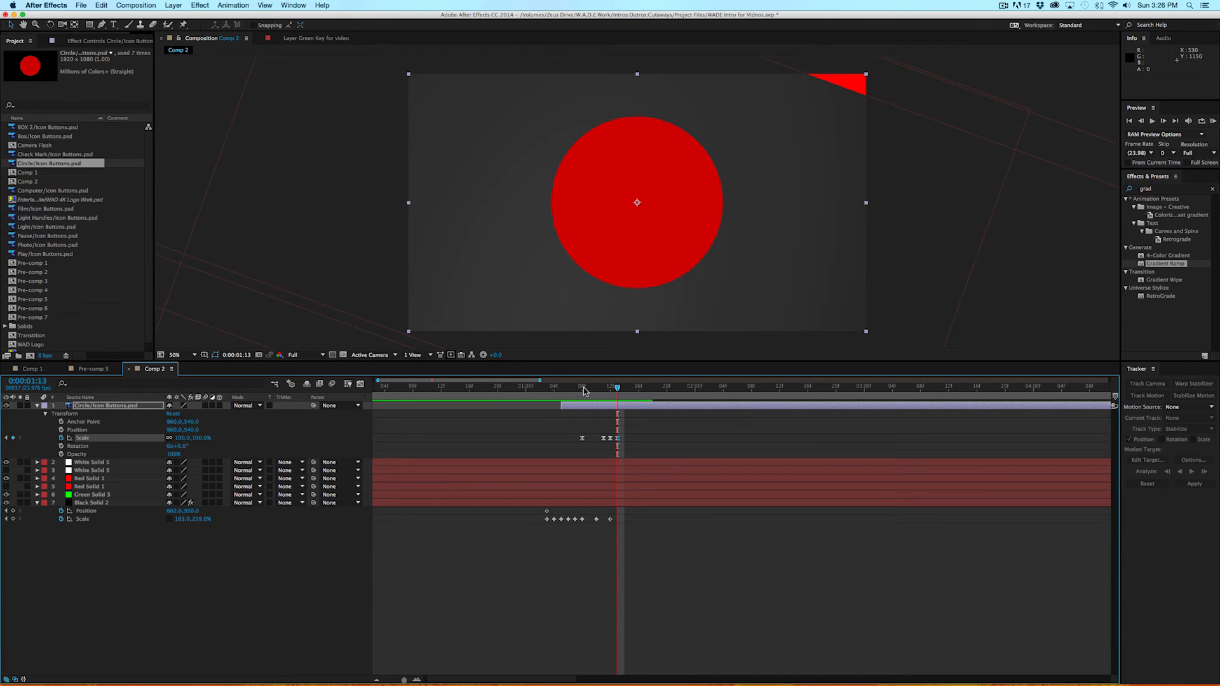
left_click(582, 387)
left_click_drag(586, 390, 616, 388)
key("space")
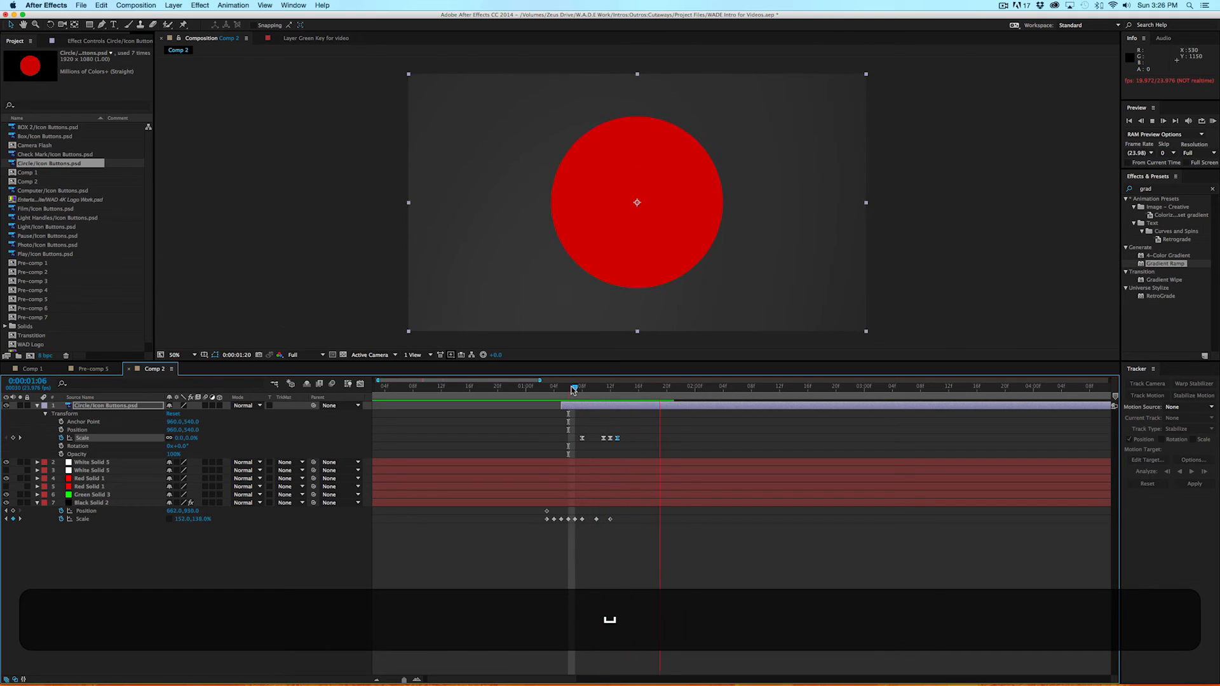
key("space")
key("space")
Add a text layer reading "Intro" over the red circle and trim its start to 0:00:01:11.
key("super+t")
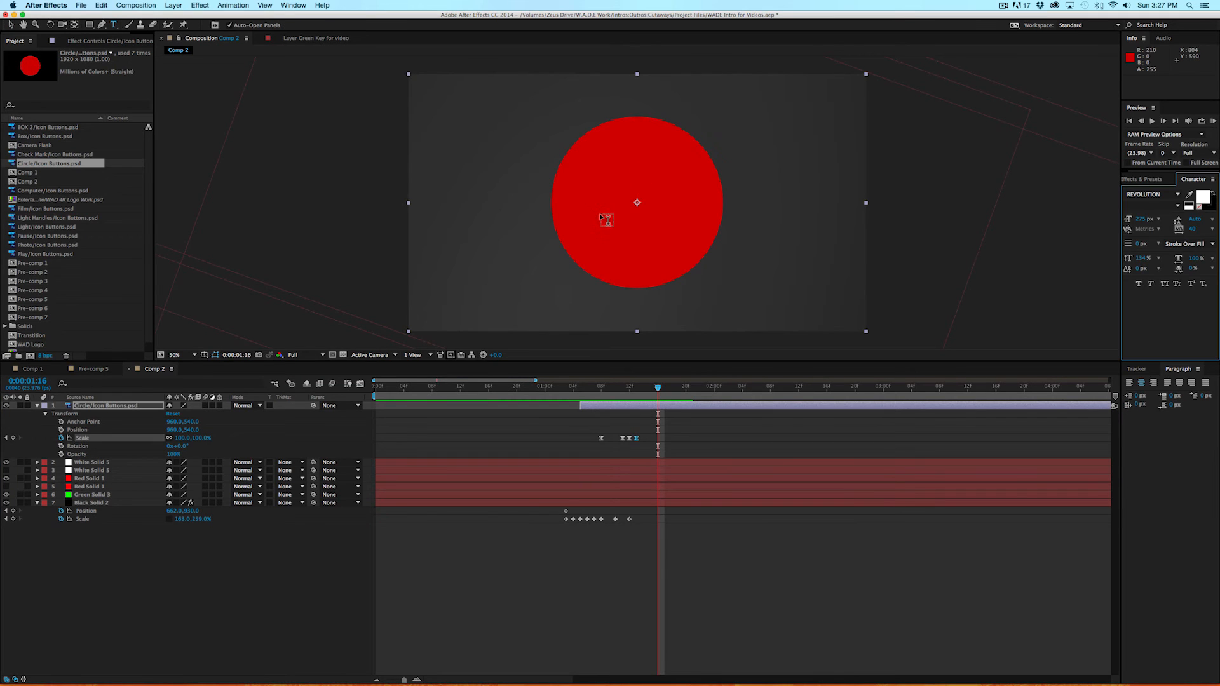
left_click(597, 231)
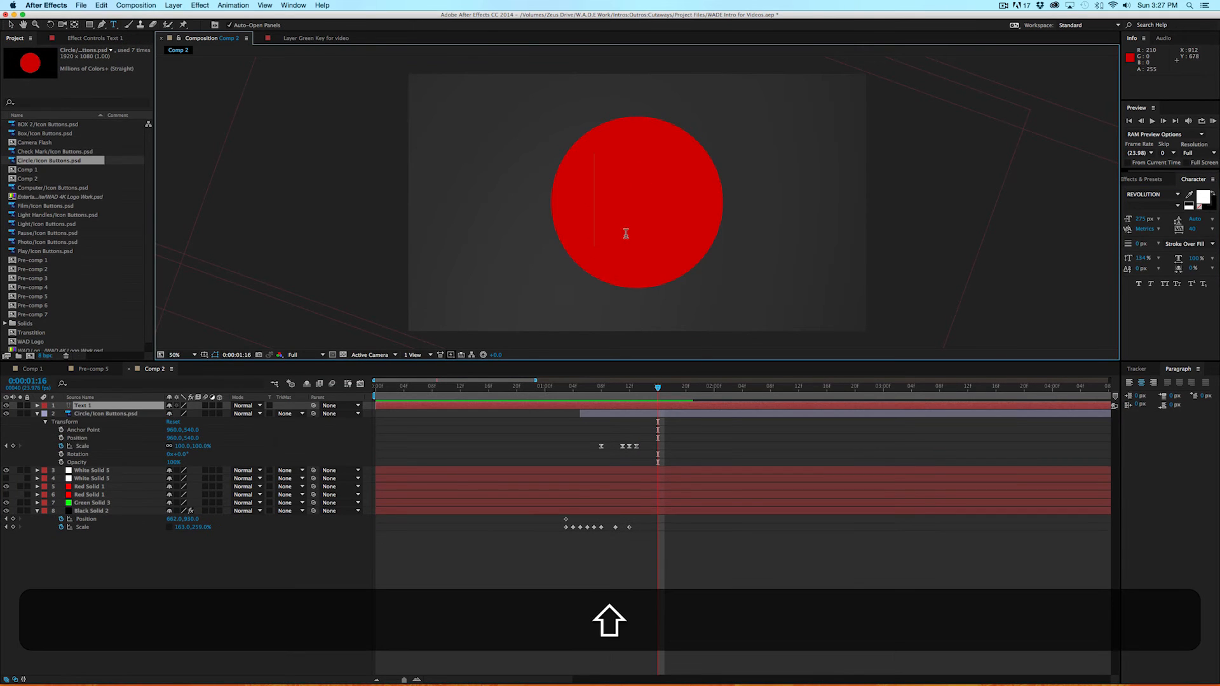
type("INtro")
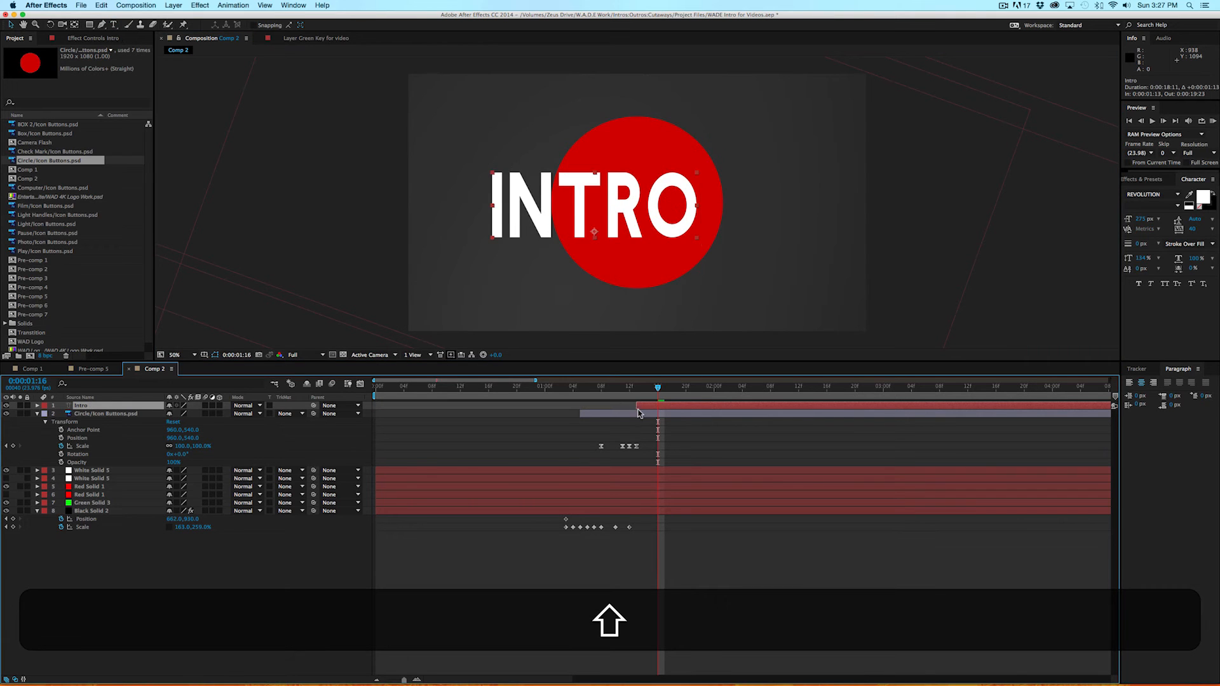
mouse_move(615, 393)
left_mouse_down()
mouse_move(638, 395)
mouse_move(603, 394)
mouse_move(635, 394)
mouse_move(626, 406)
left_mouse_up()
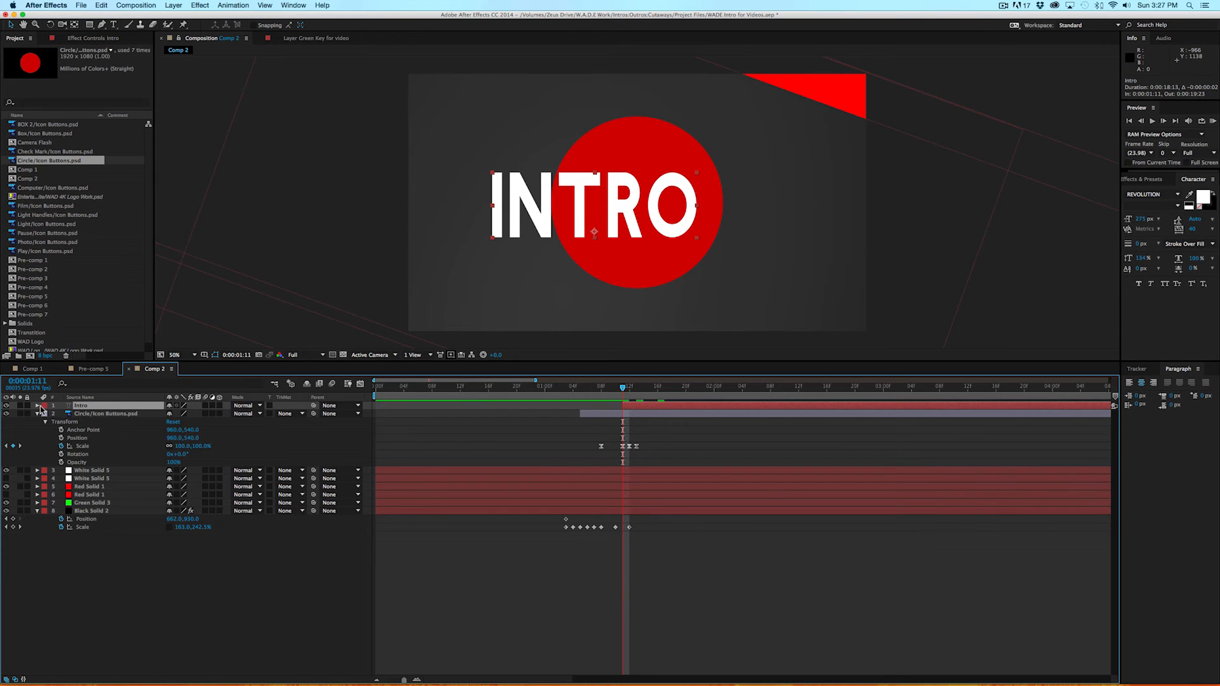
Add a position keyframe to the Intro text at 0:00:01:11 and move the text horizontally off the frame's left side to -442, 662.
left_click(38, 406)
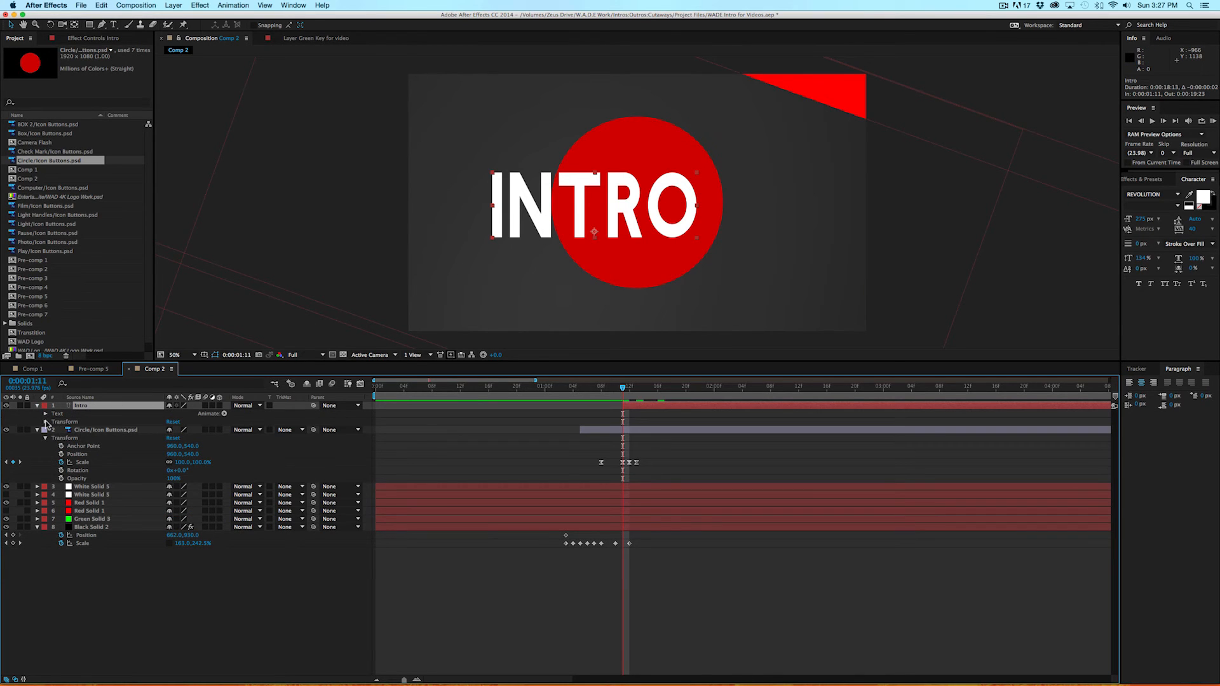
left_click(46, 422)
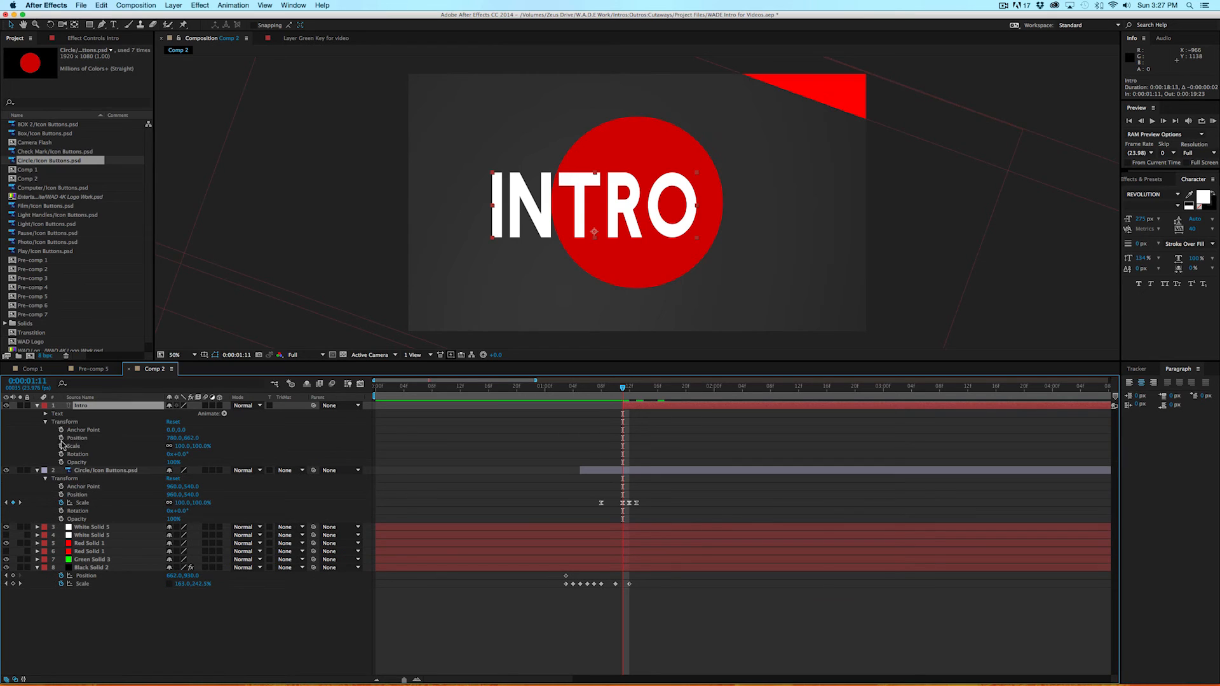
left_click(61, 438)
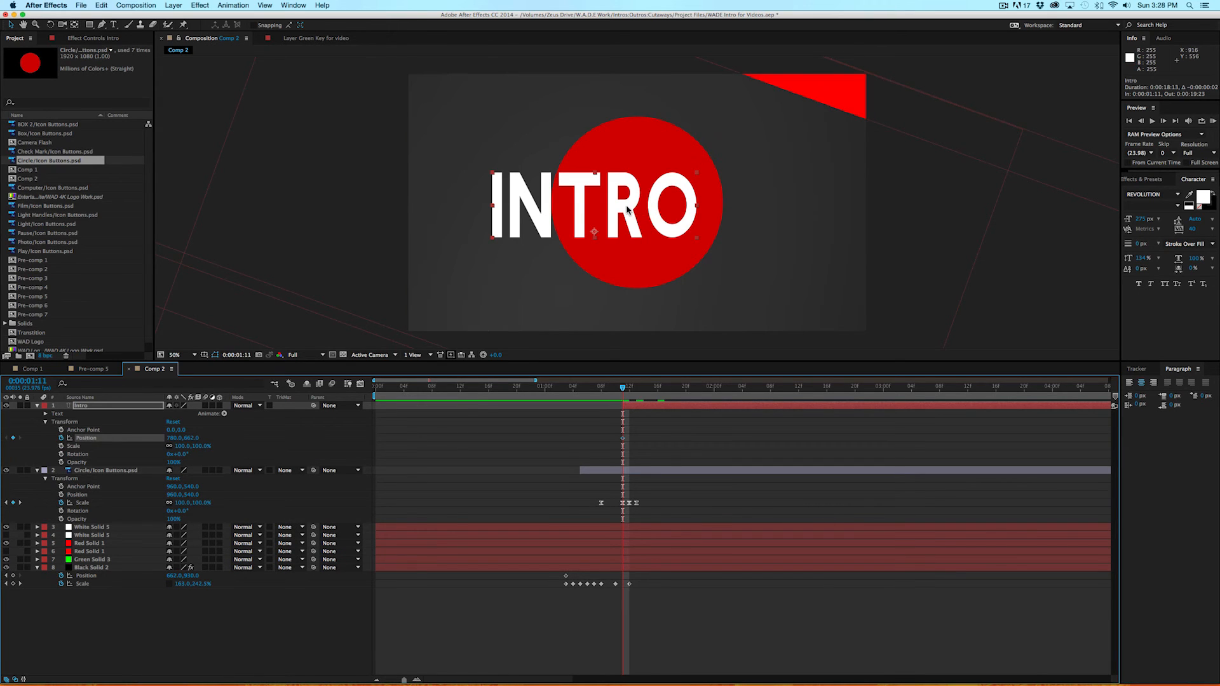
left_click_drag(627, 210, 338, 212)
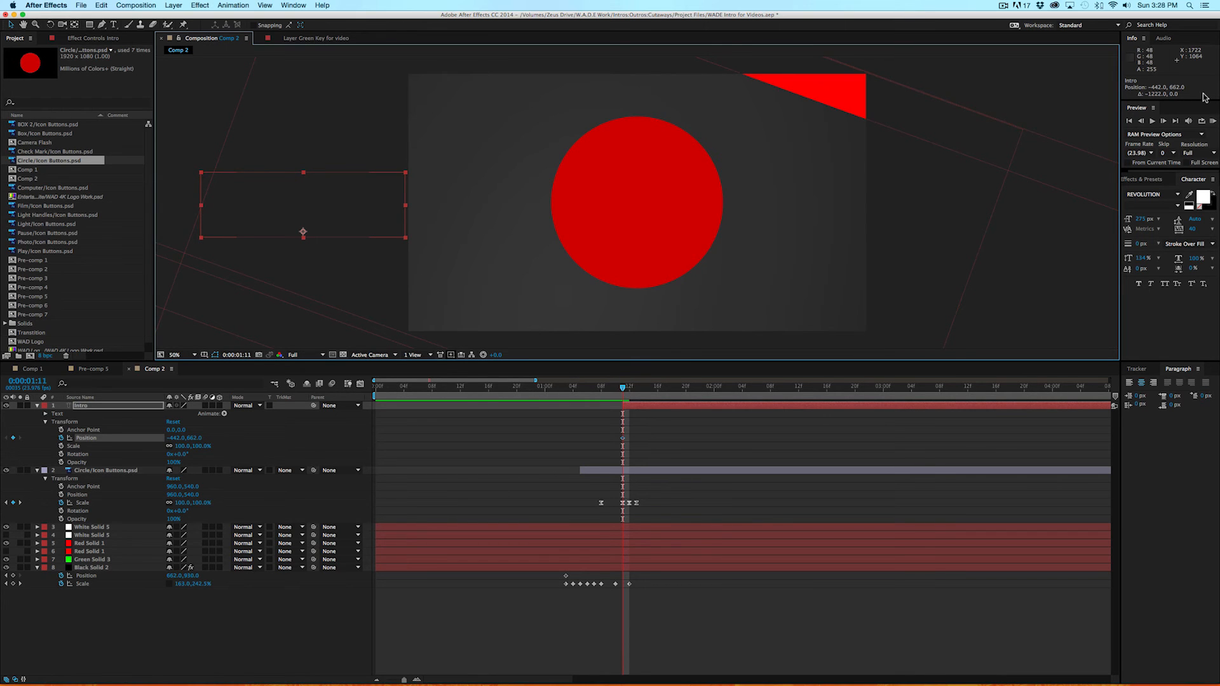
Move the Intro text back over the circle to 782, 662 at 0:00:01:15 as a second position keyframe, and preview the slide-in.
left_click(1164, 121)
left_click(1164, 121)
left_click(1164, 121)
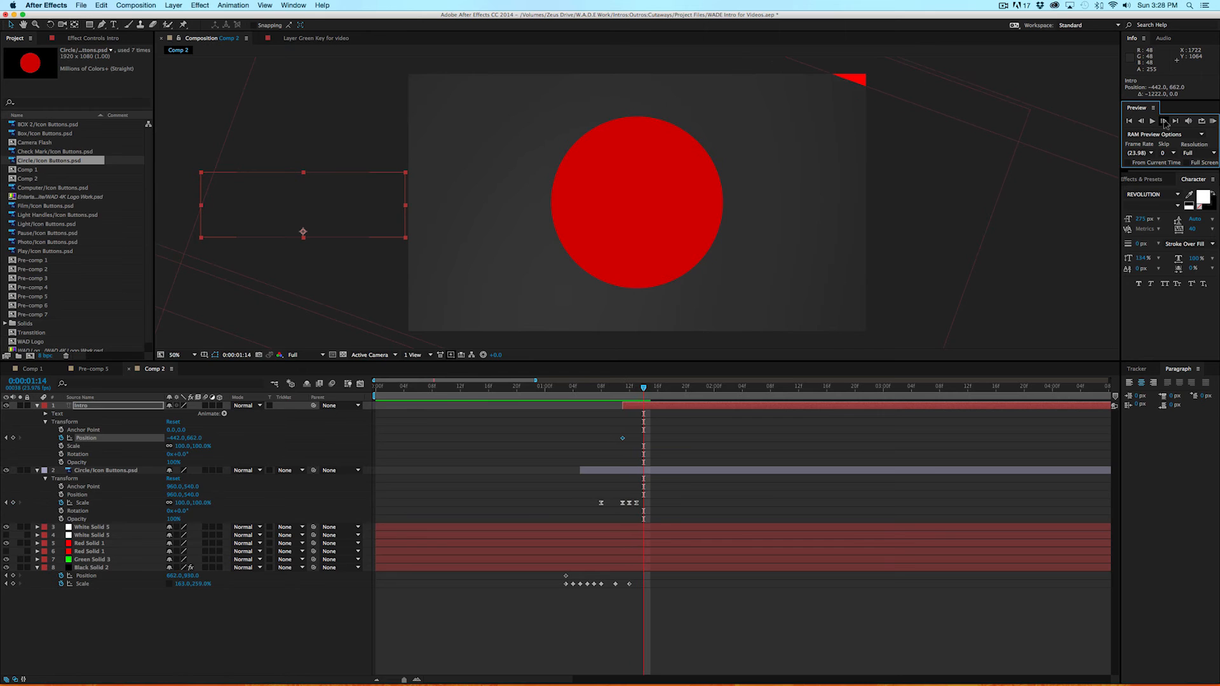
left_click(1164, 121)
left_click_drag(380, 199, 667, 194)
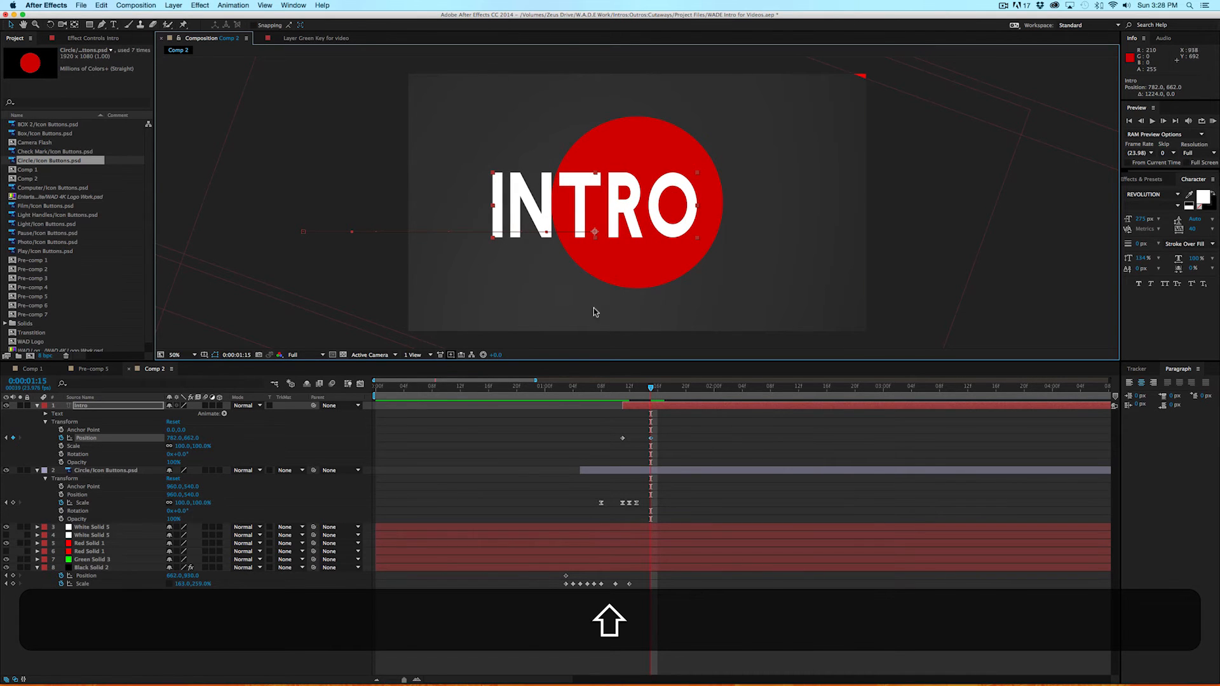
left_click(615, 388)
key("space")
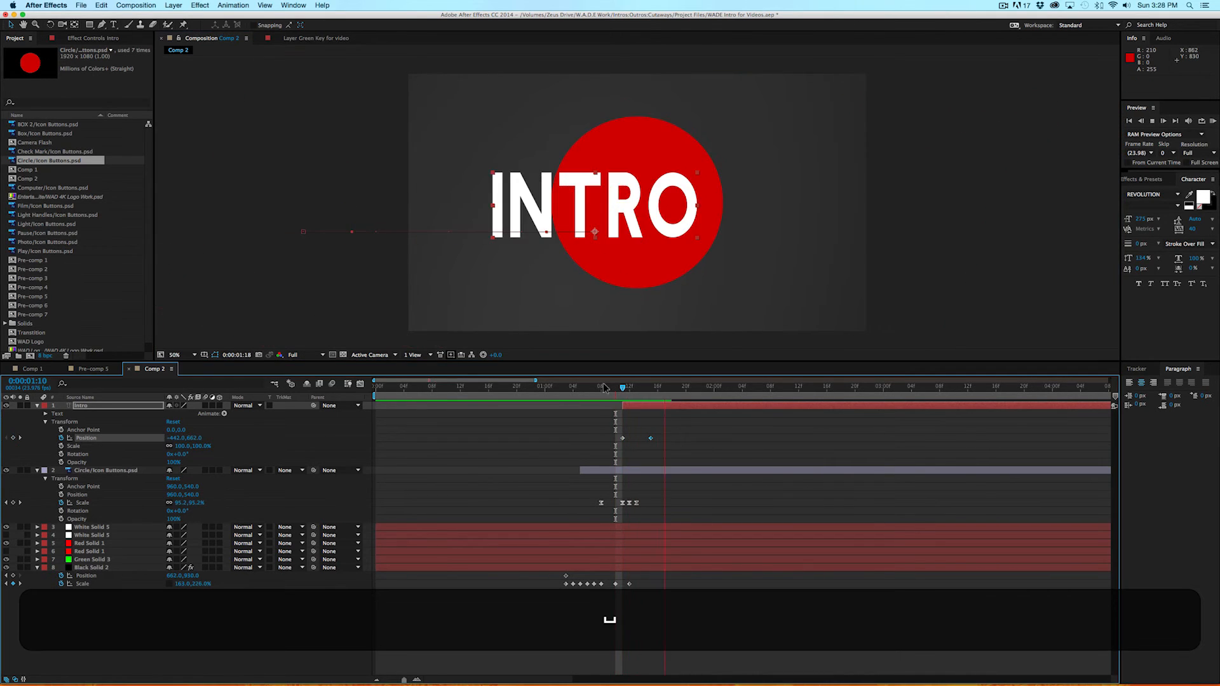
left_click(584, 387)
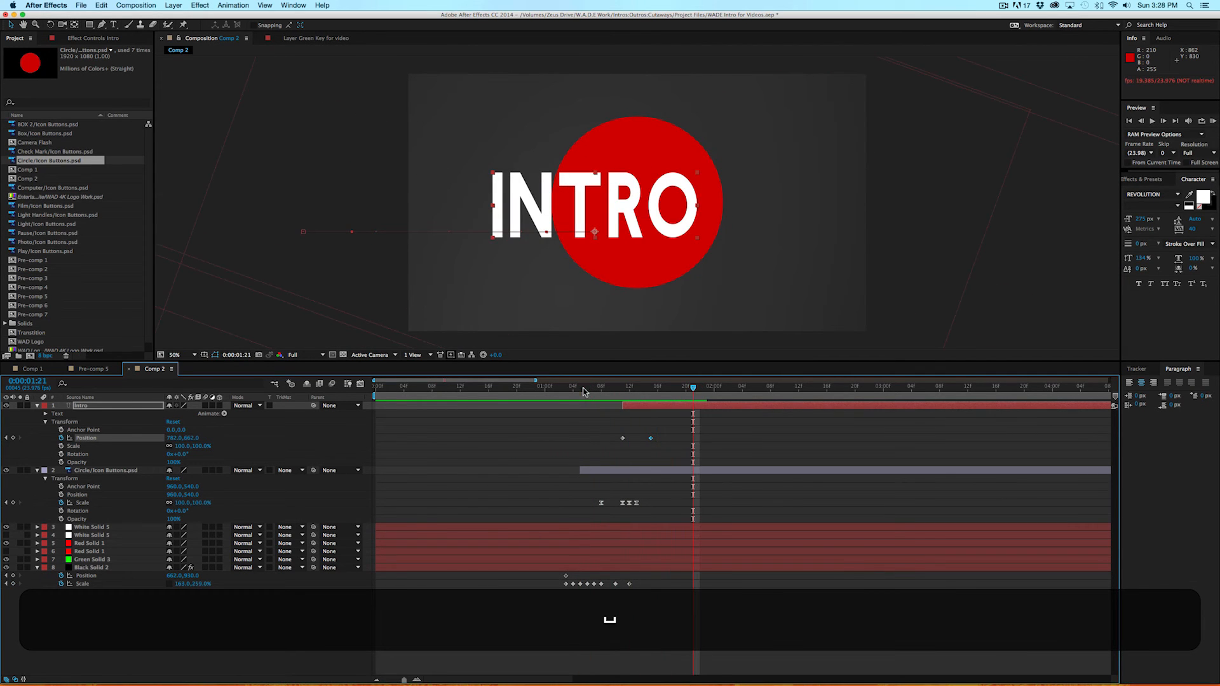
Apply Easy Ease to both position keyframes of the Intro text.
right_click(622, 439)
mouse_move(665, 550)
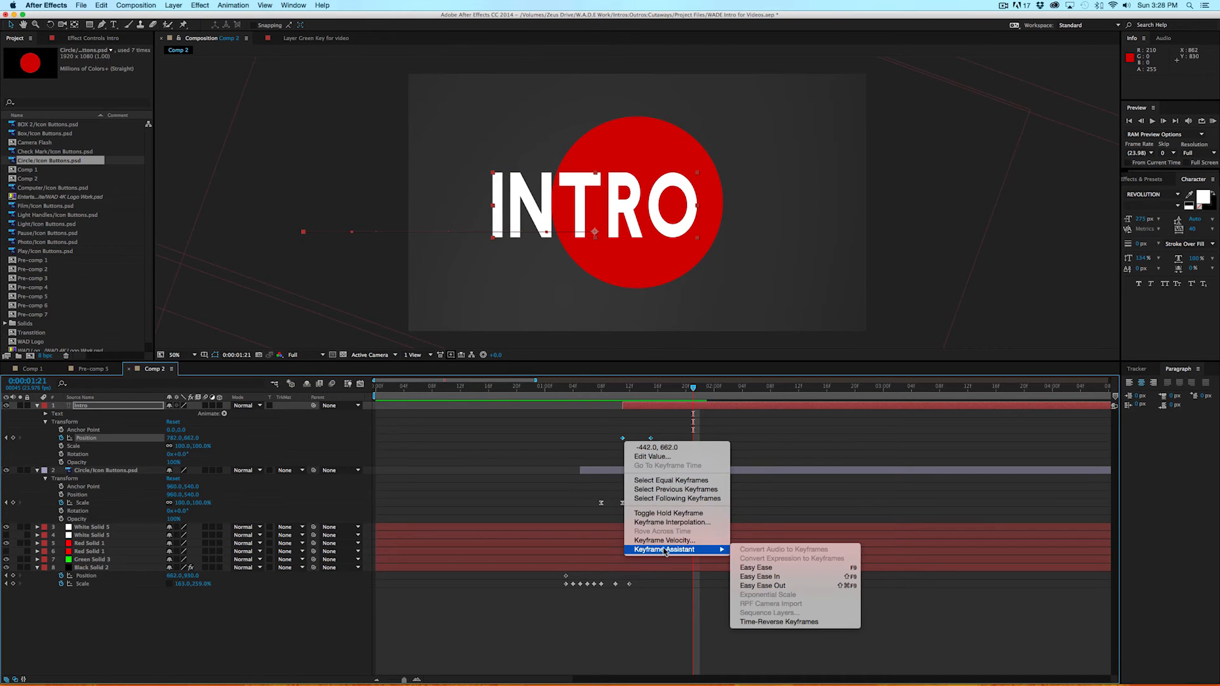
left_click(763, 568)
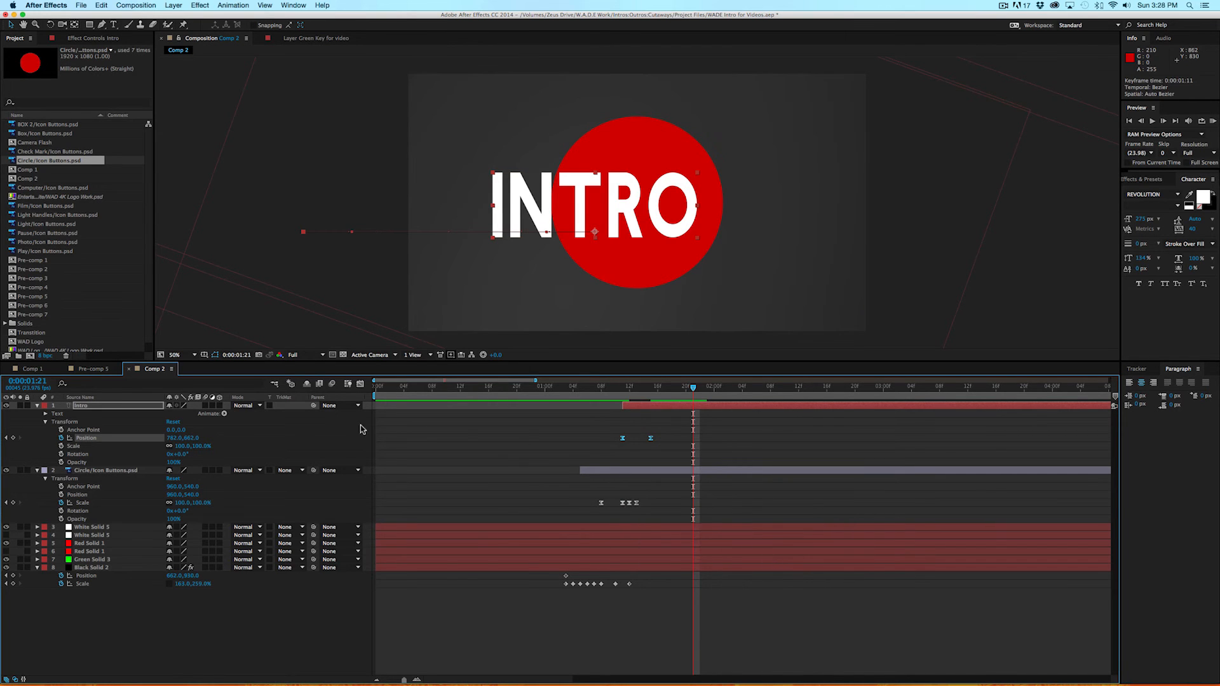
Raise the incoming influence of the text's last position keyframe to 100% in the Graph Editor's speed curve and play back the slide-in.
left_click(360, 384)
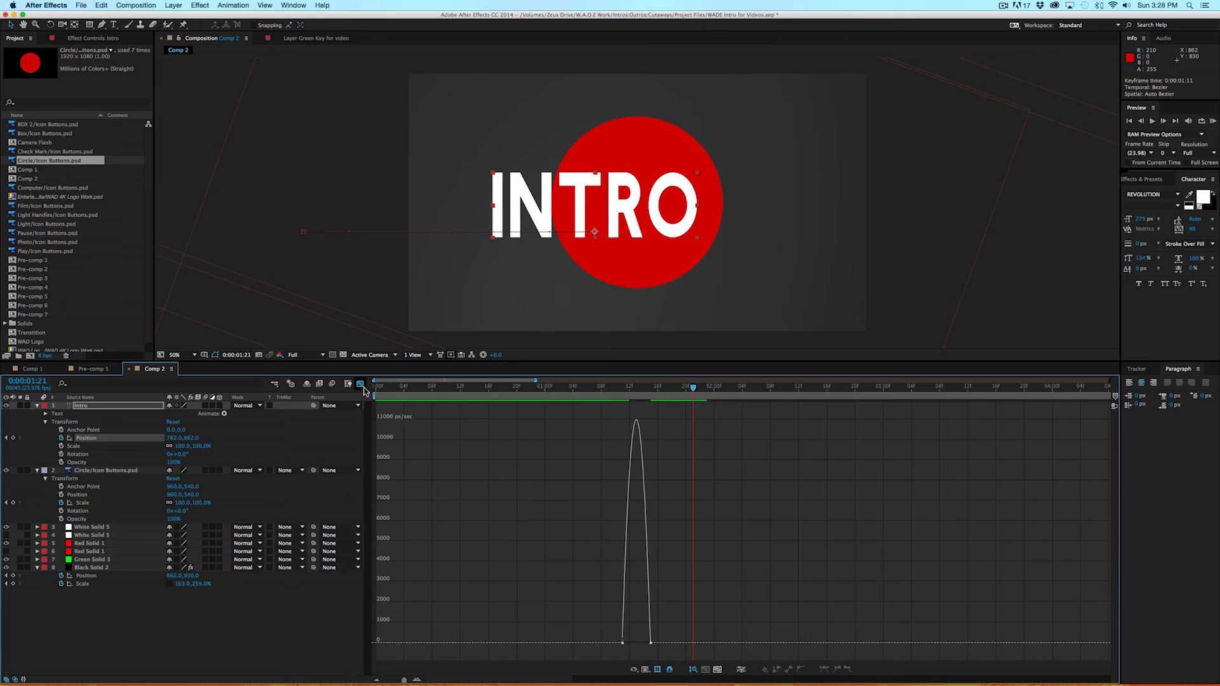
left_click(650, 644)
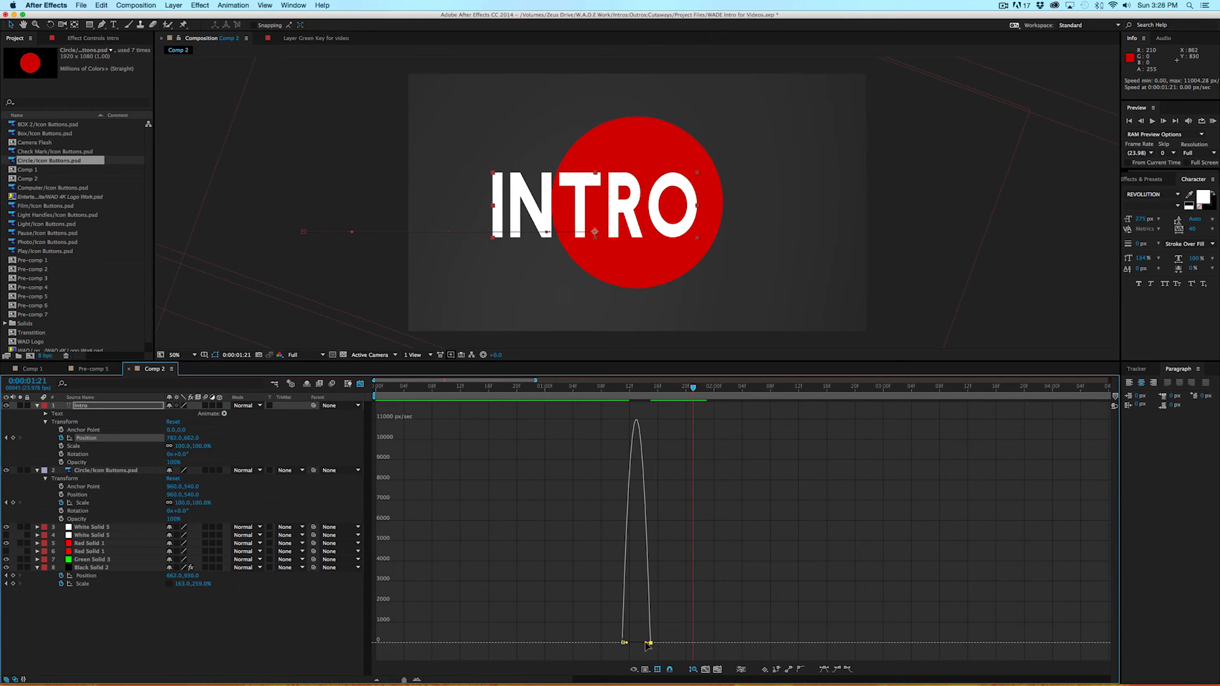
left_click_drag(645, 643, 629, 645)
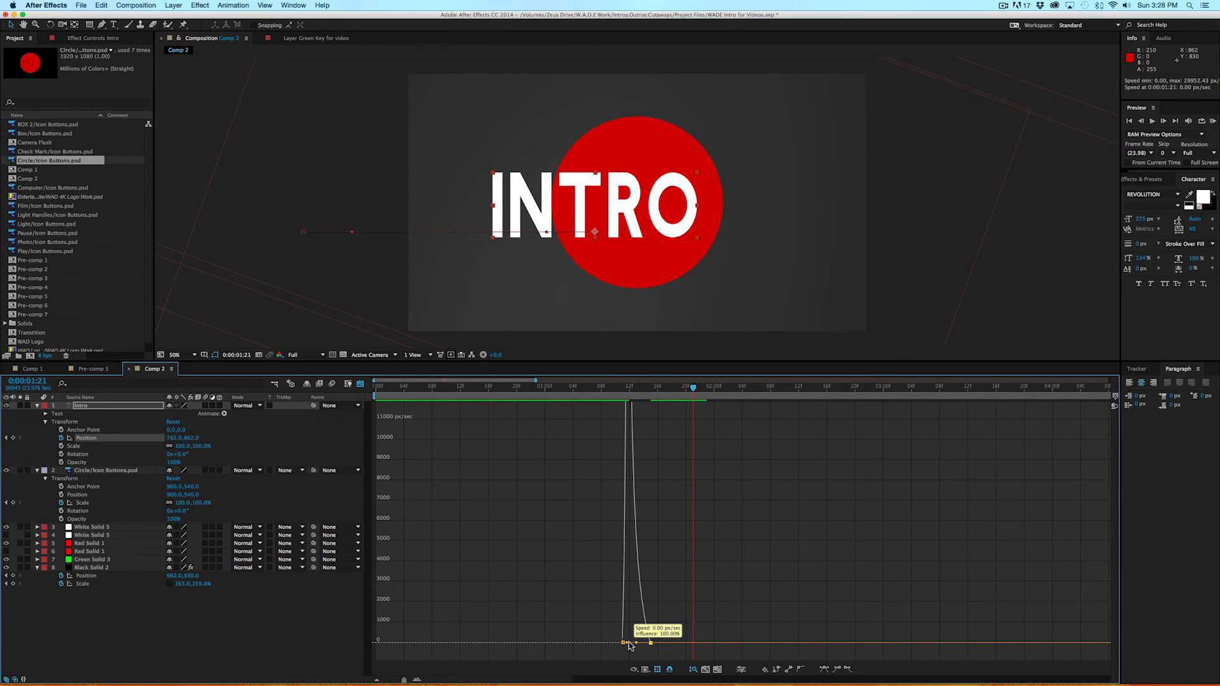
left_click(360, 385)
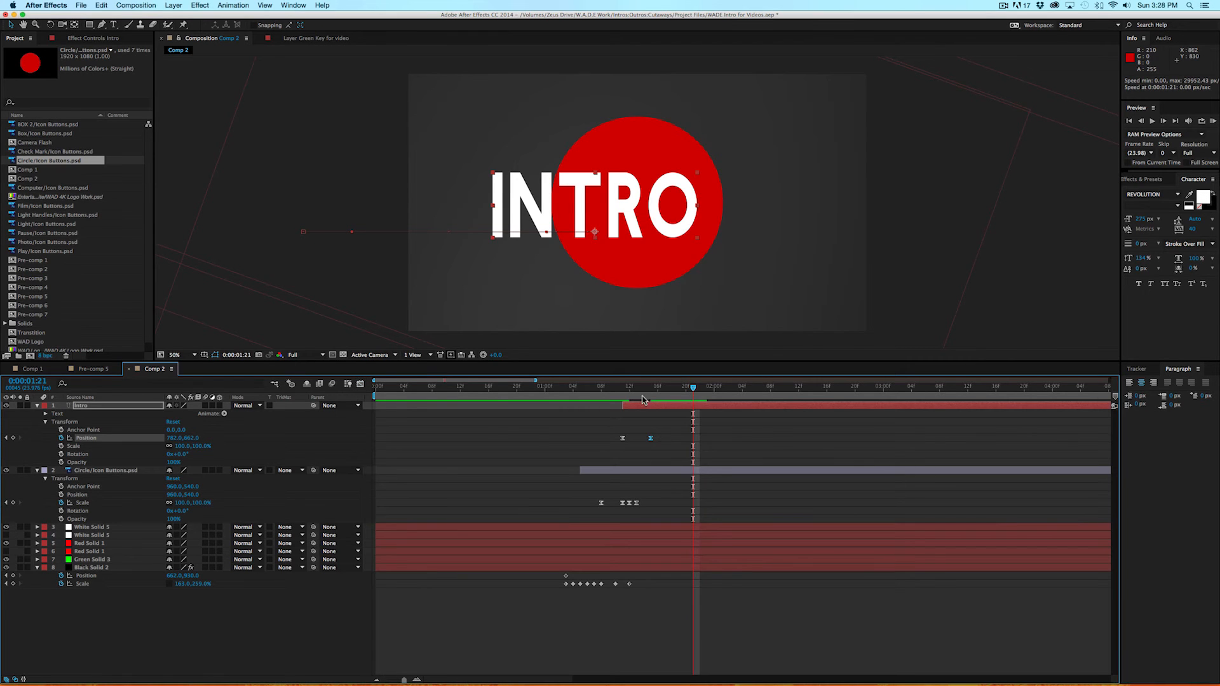
key("space")
left_click(607, 391)
key("space")
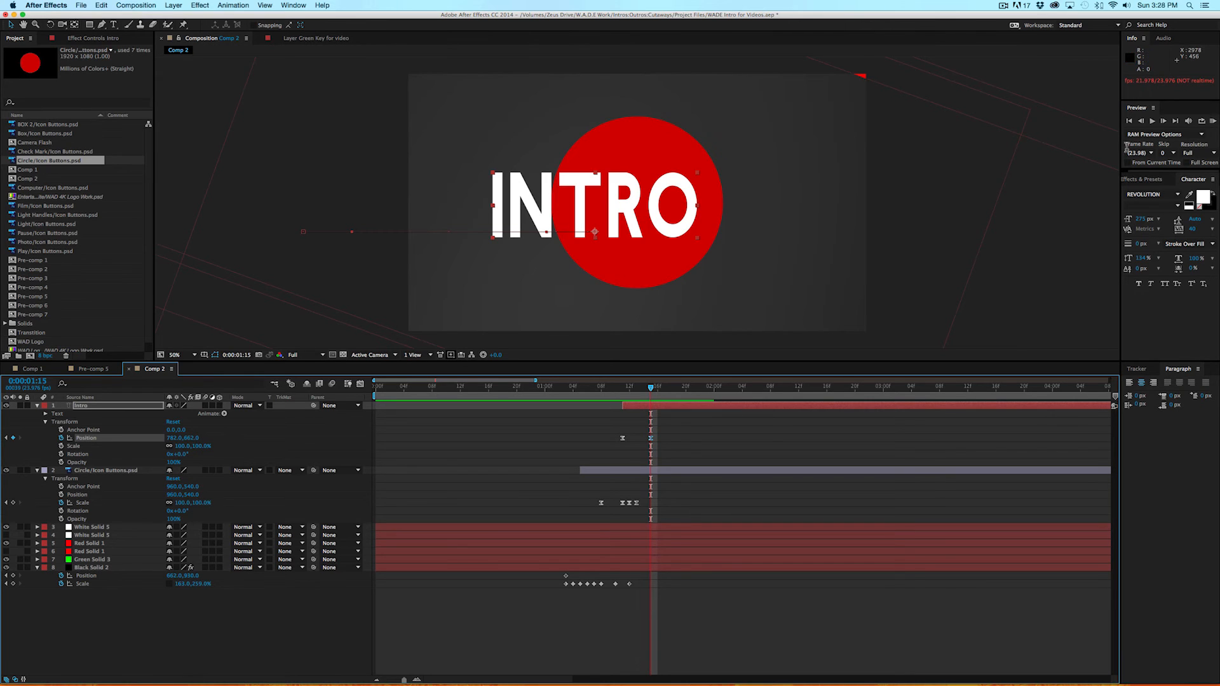
Add an overshoot position keyframe to the Intro text at 0:00:01:16 with its X position set to 790.
left_click(1163, 121)
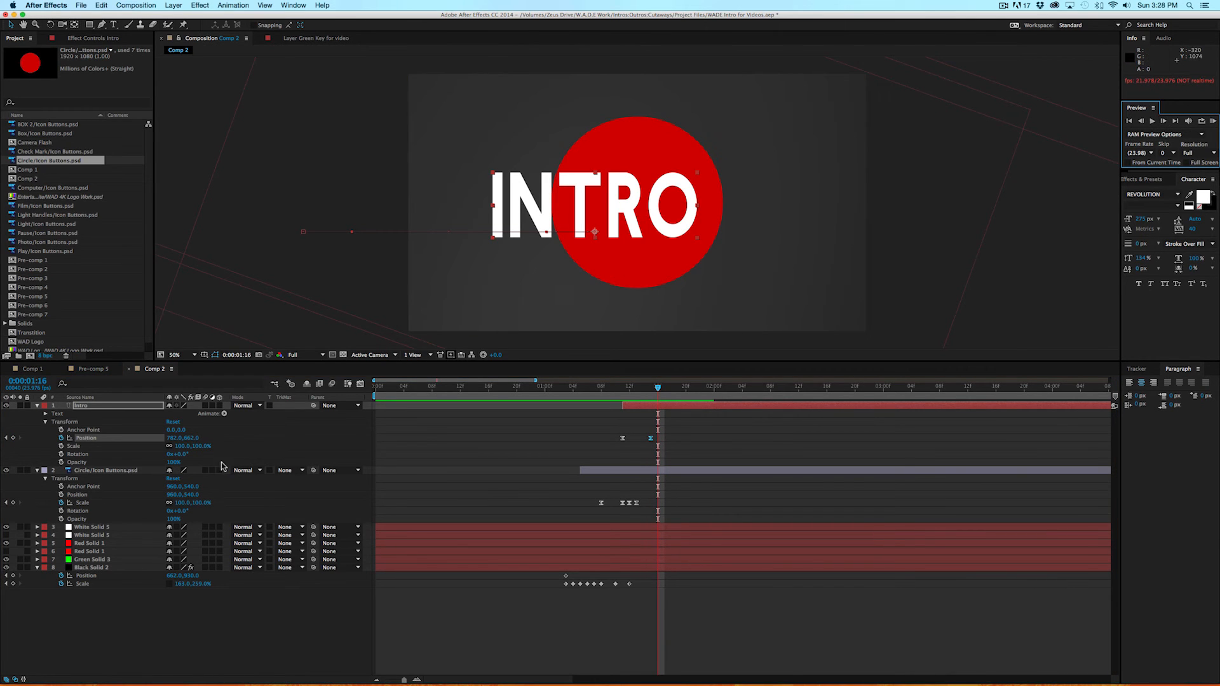
left_click(191, 438)
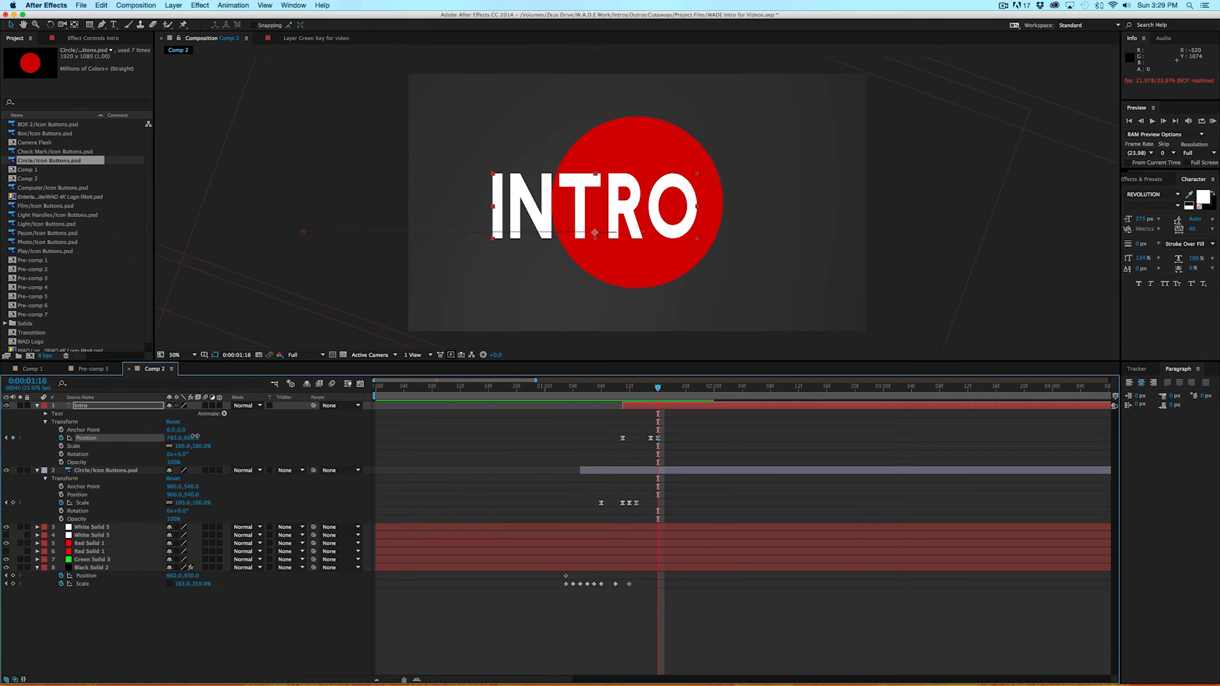
key("super+z")
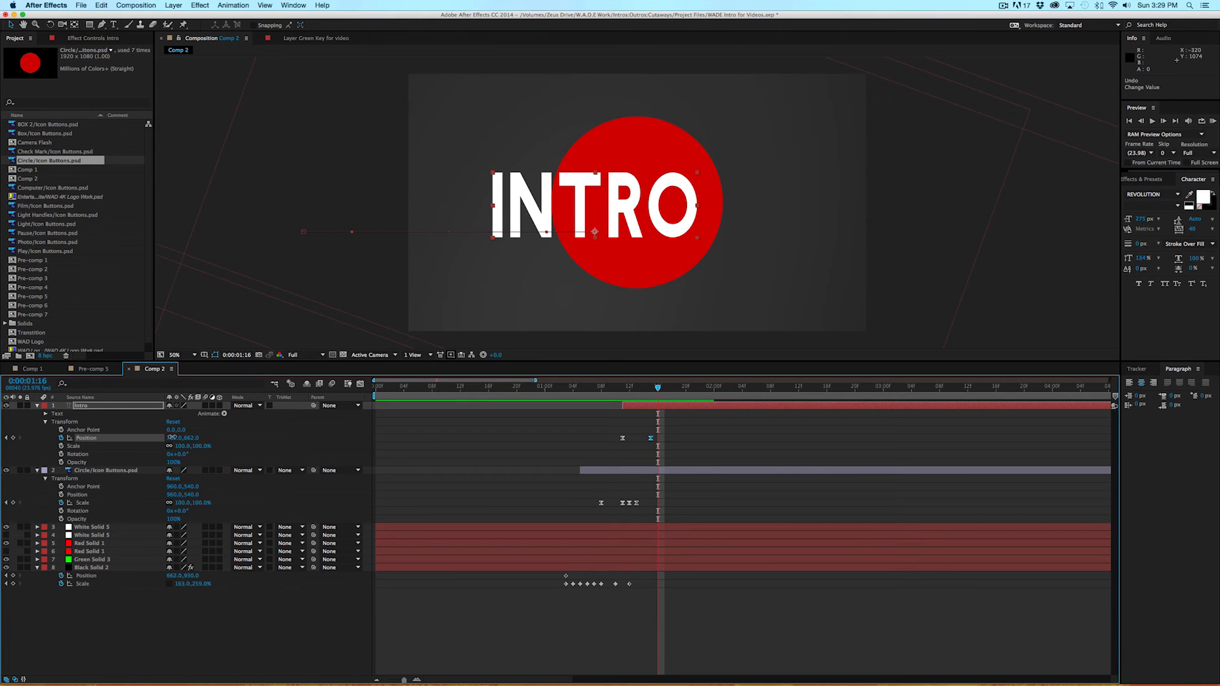
left_click(173, 437)
left_click(182, 443)
left_click(173, 438)
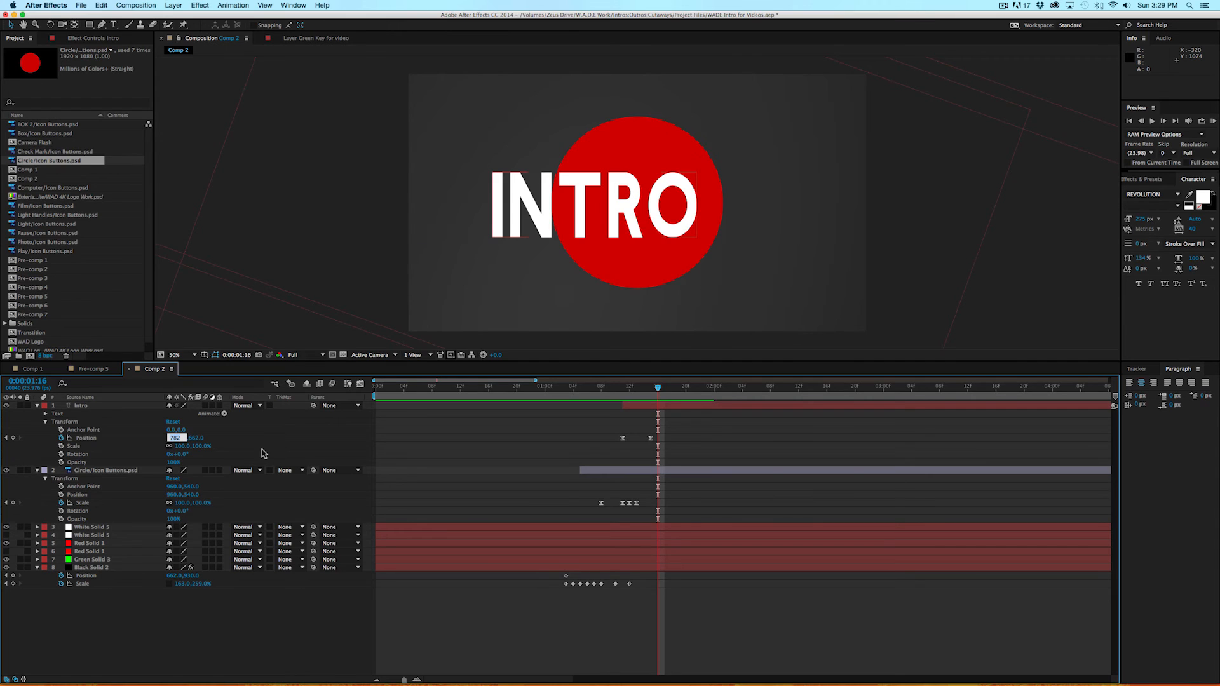
type("790")
key("Return")
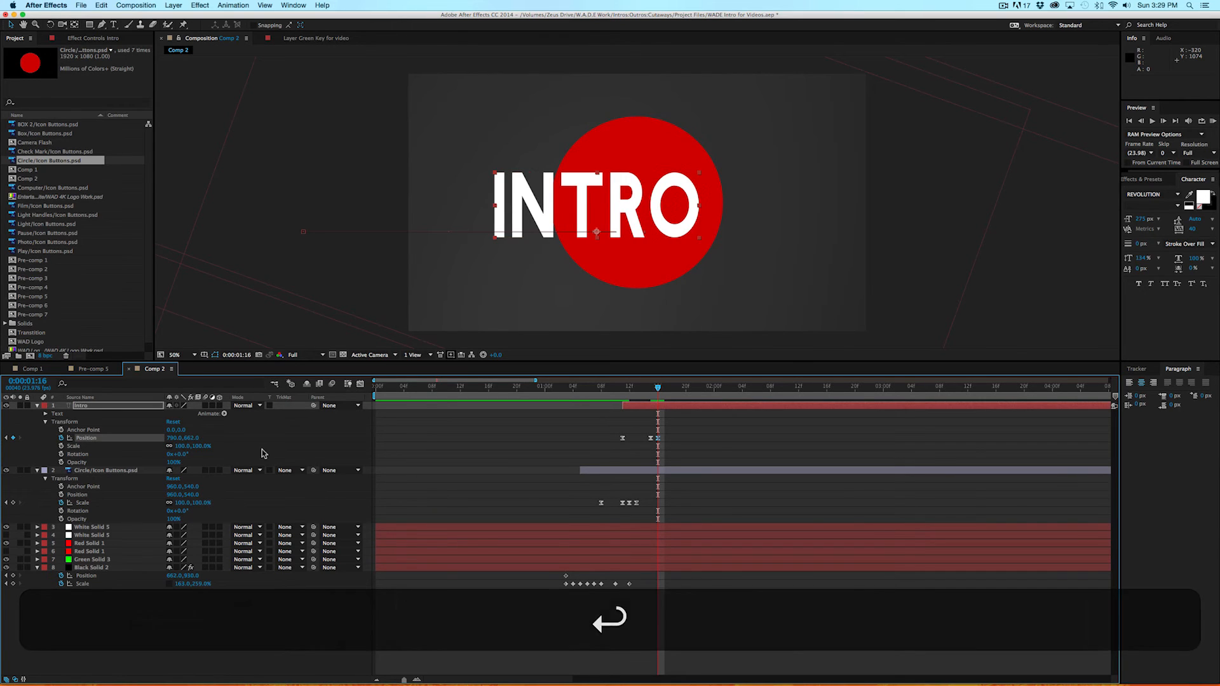
Add a settling position keyframe to the Intro text at 0:00:01:17 with its X position set to 782.
left_click(1163, 121)
left_click(176, 438)
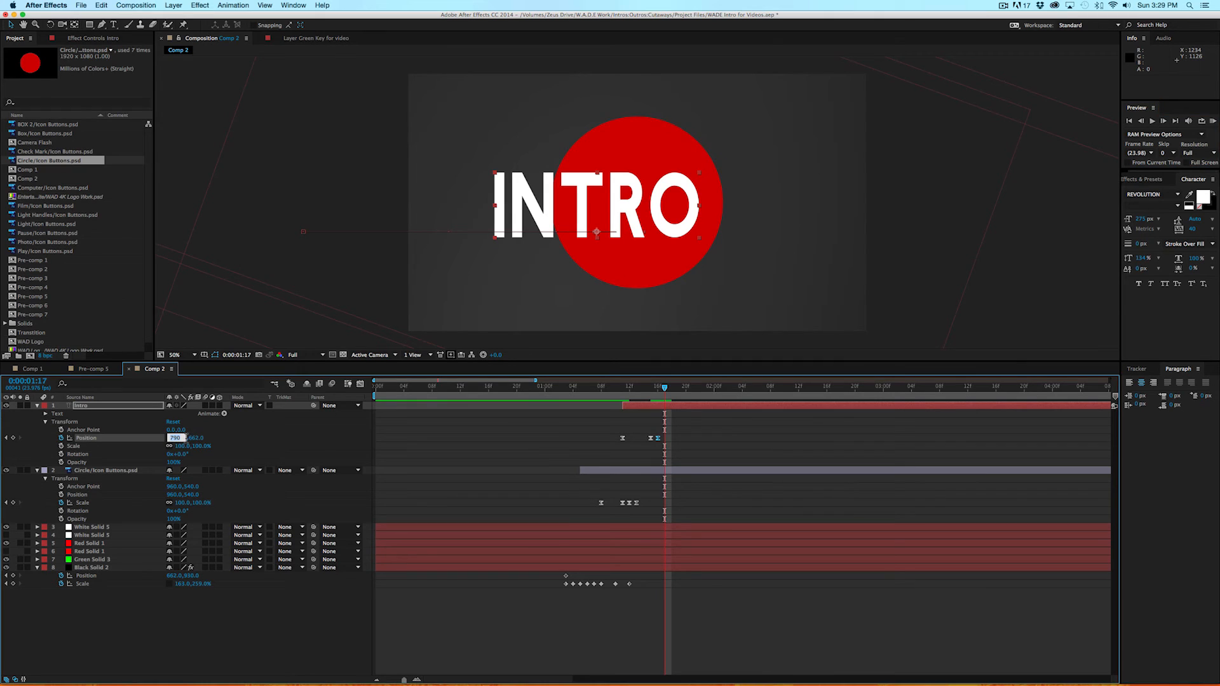
type("7")
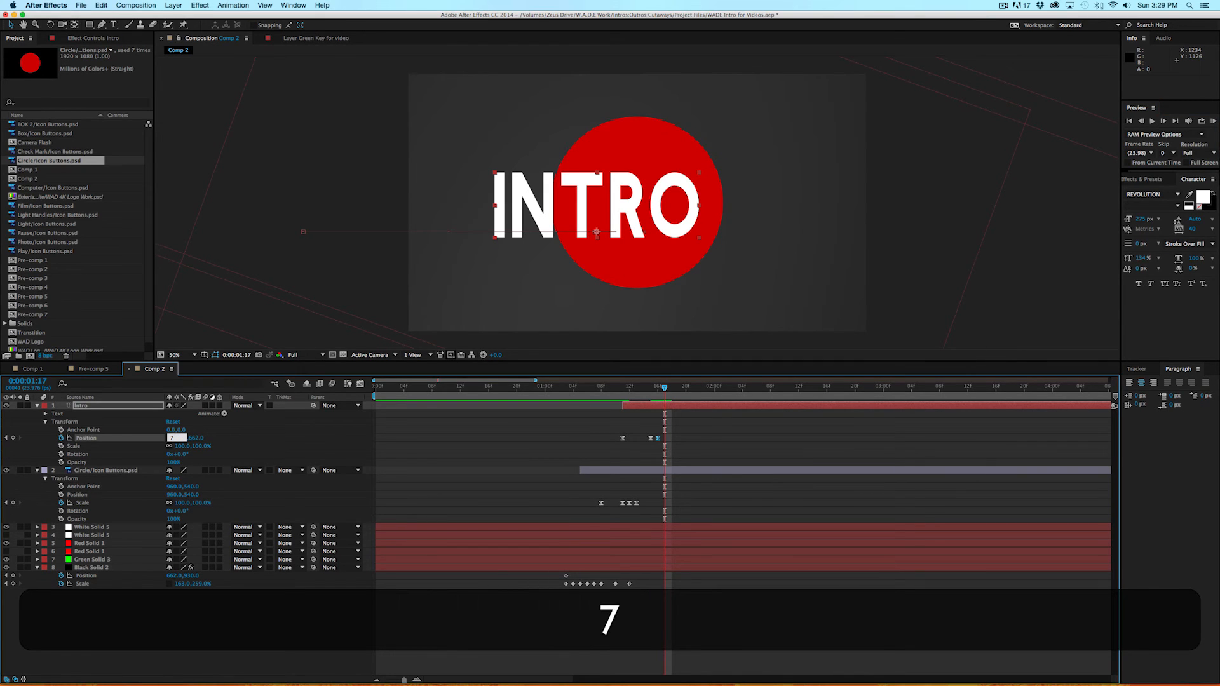
type("82")
key("Return")
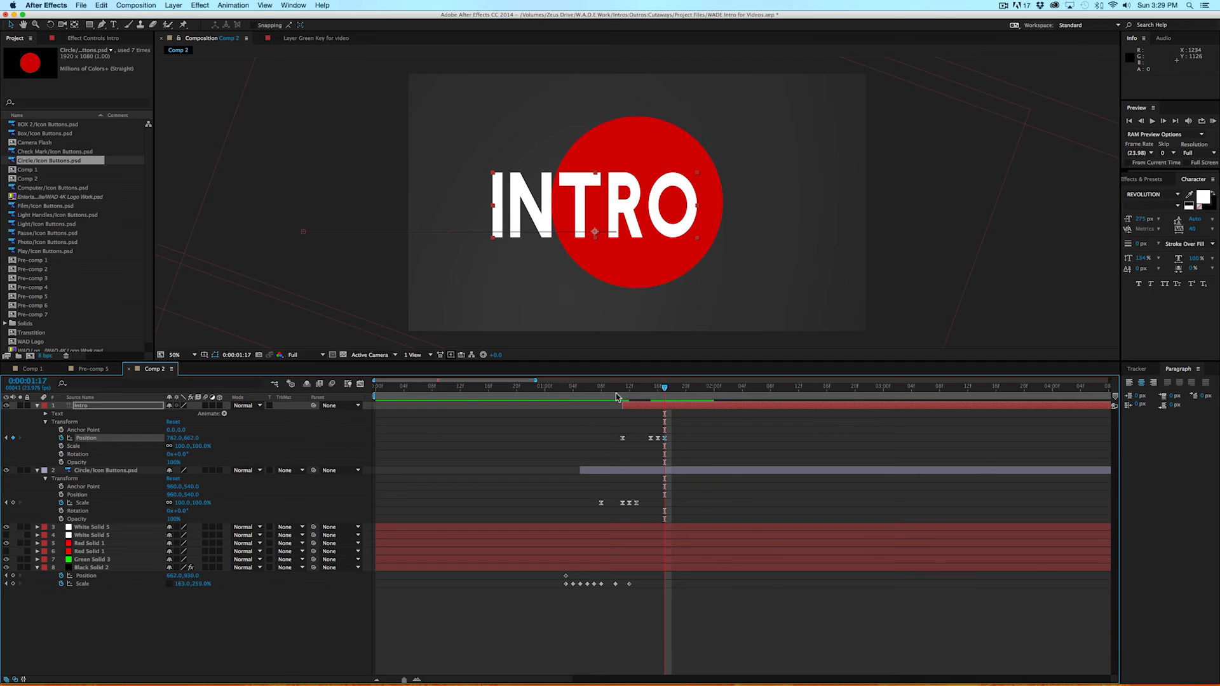
Play back the Intro text's slide-in and overshoot several times and scrub through its last position keyframes.
key("space")
key("space")
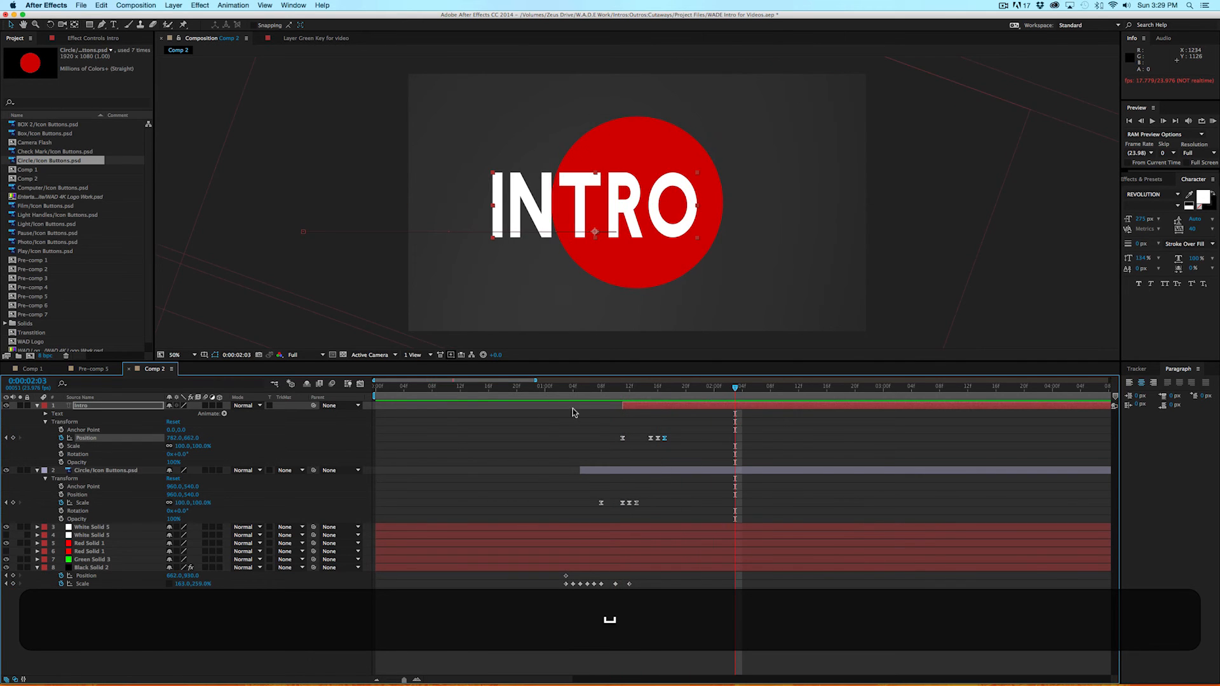
left_click(616, 386)
key("space")
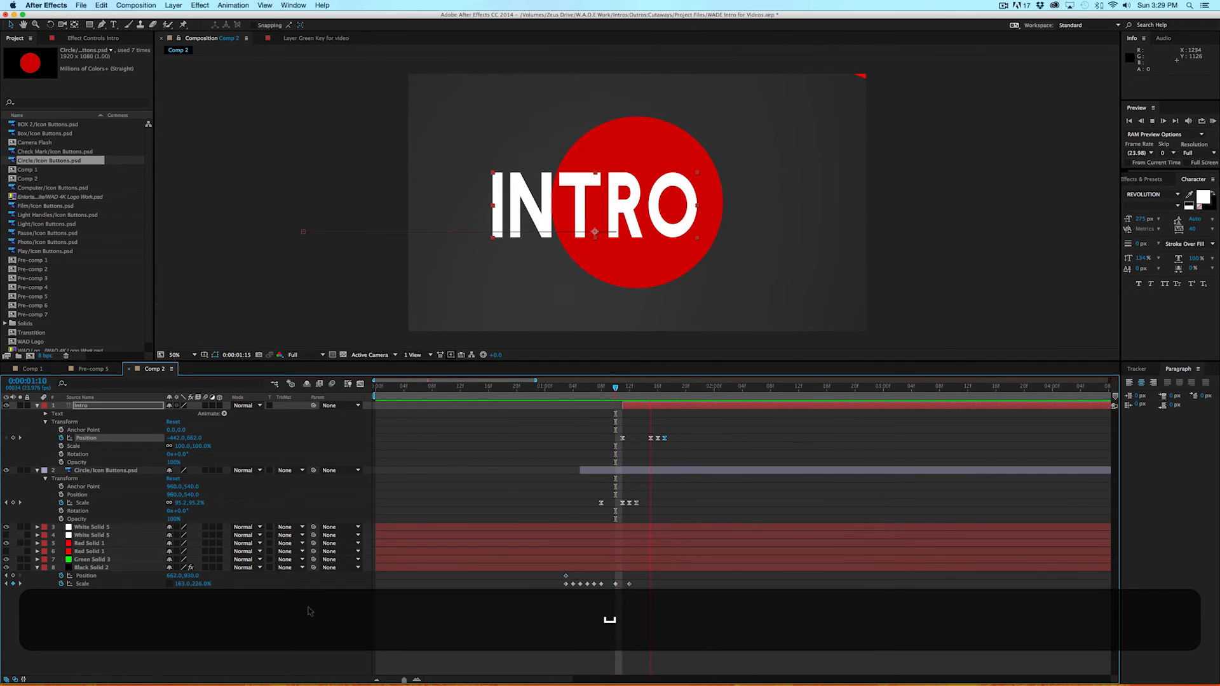
key("space")
left_click(621, 389)
key("space")
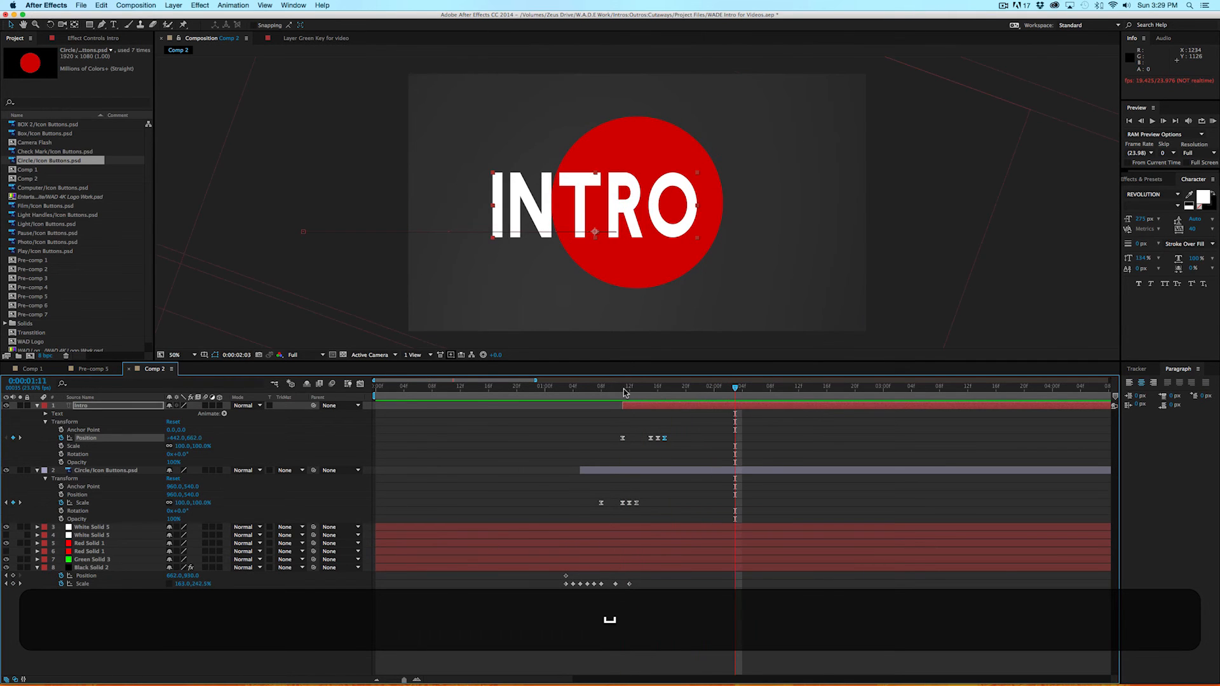
left_click(636, 389)
left_click_drag(639, 389, 664, 389)
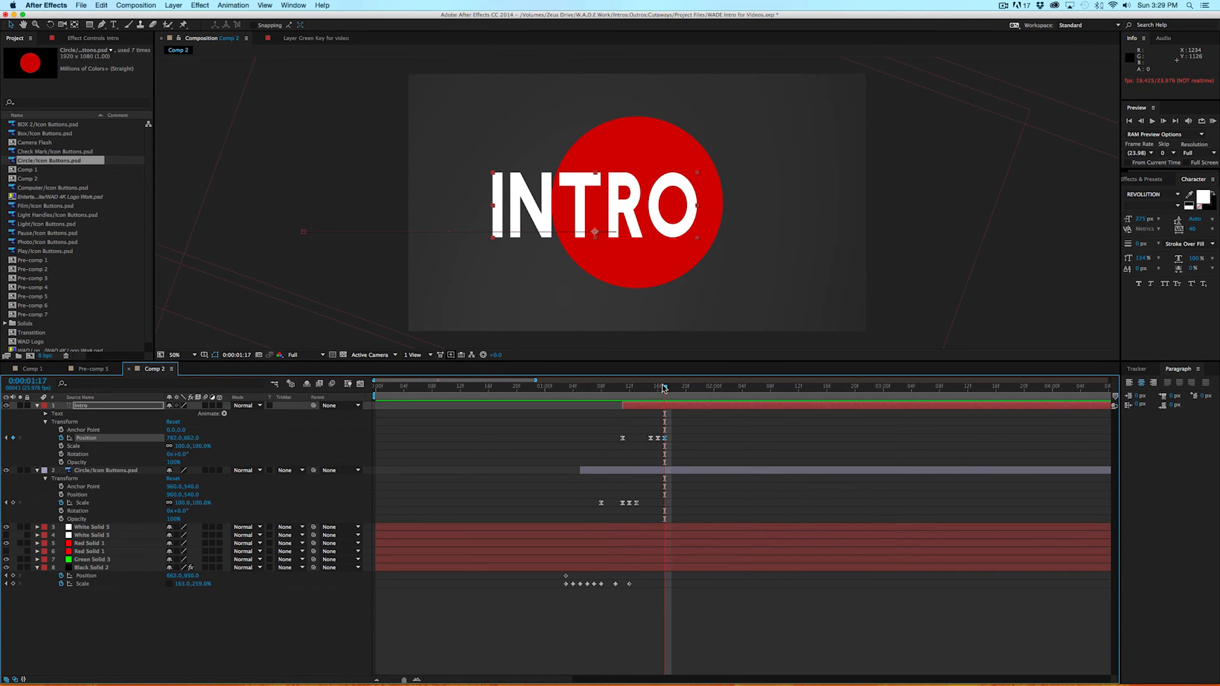
Play back the intro once more and add a text layer reading "Motion Graphics" below the INTRO text.
left_click(565, 389)
key("space")
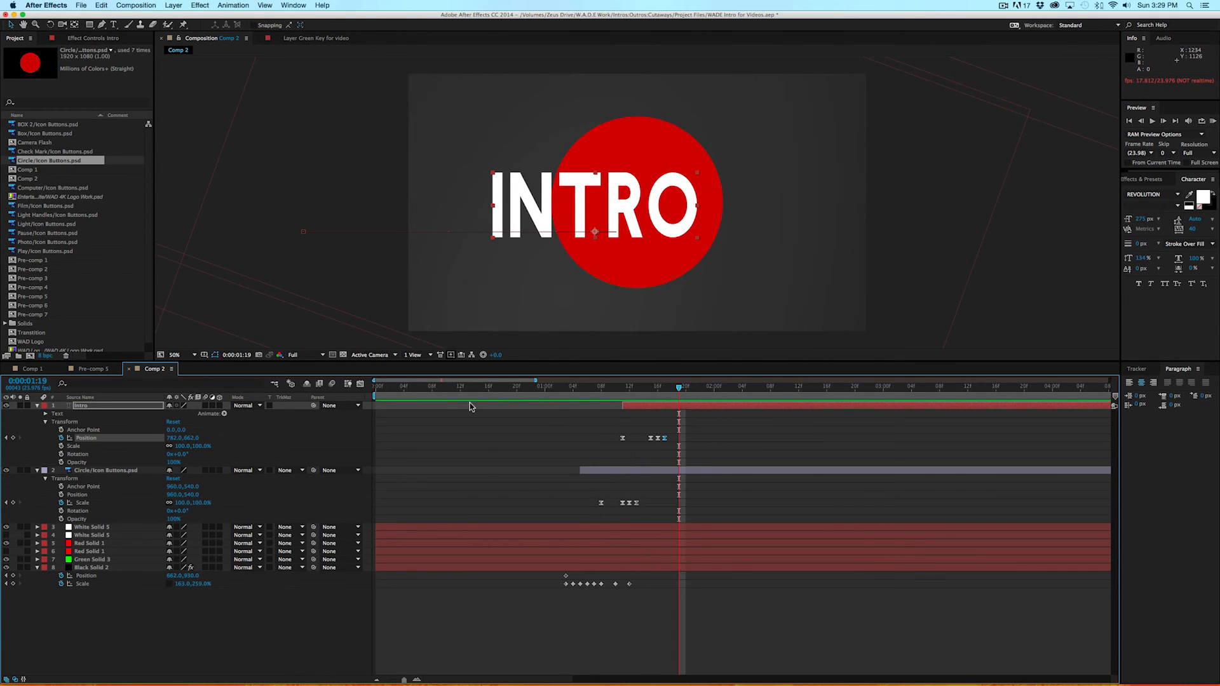
left_click(114, 25)
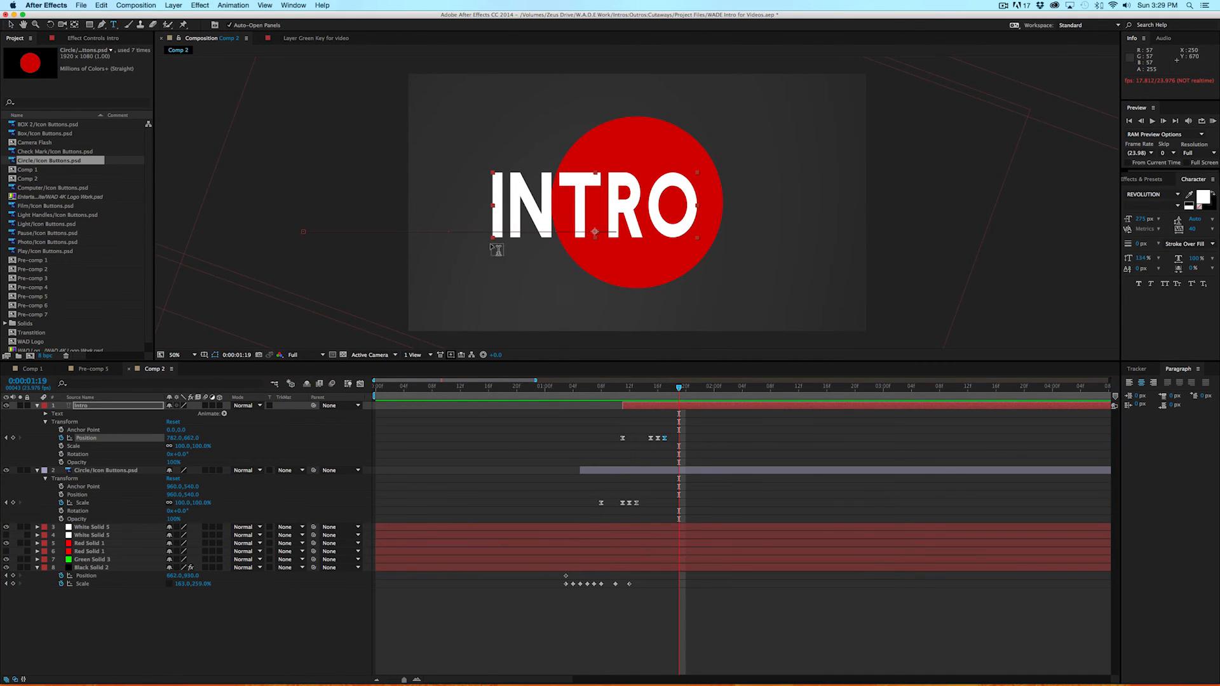
left_click(478, 313)
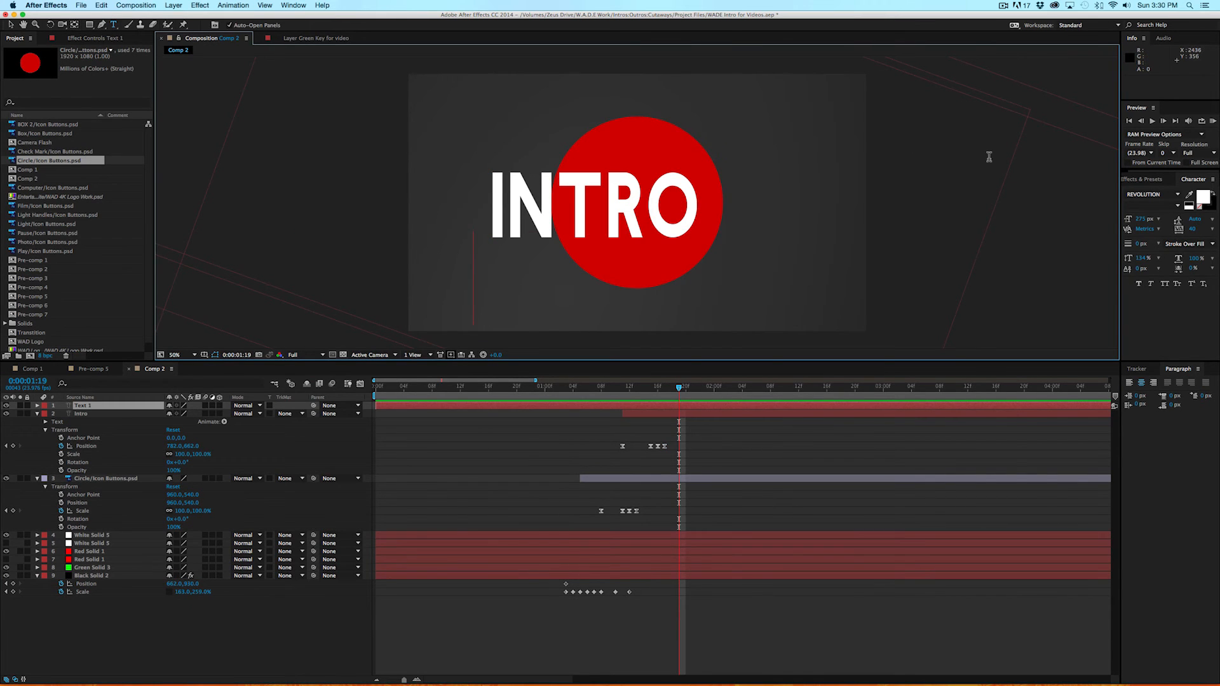
type("MO")
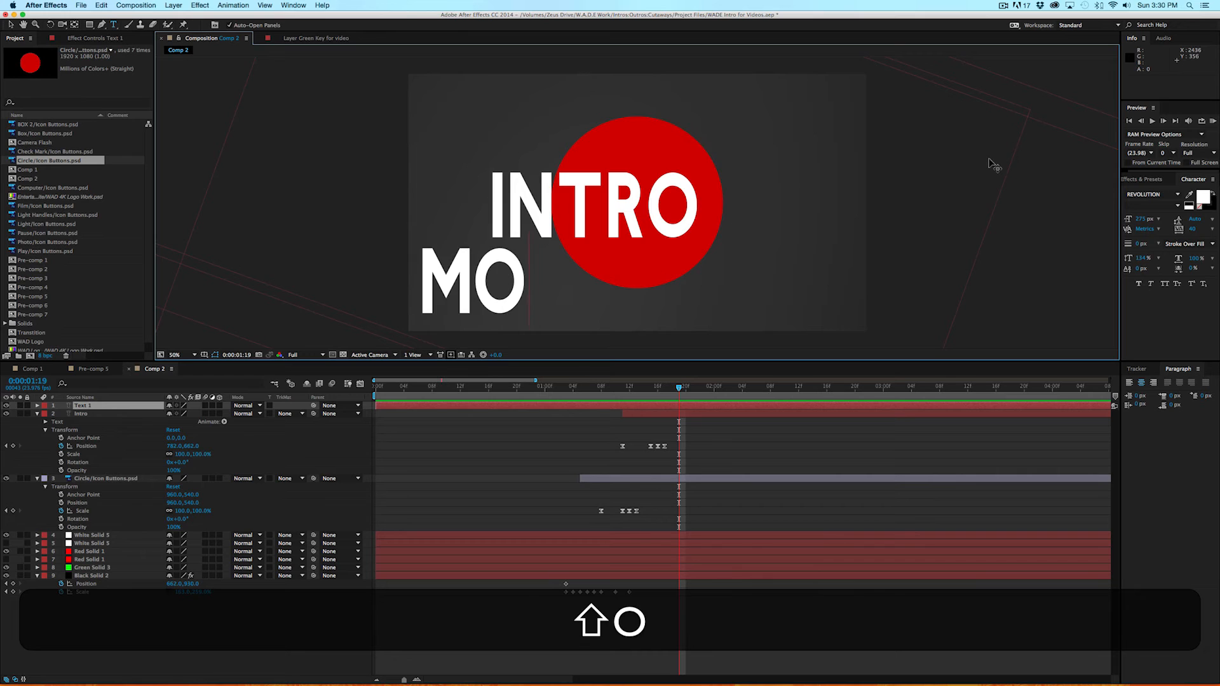
type("TION ")
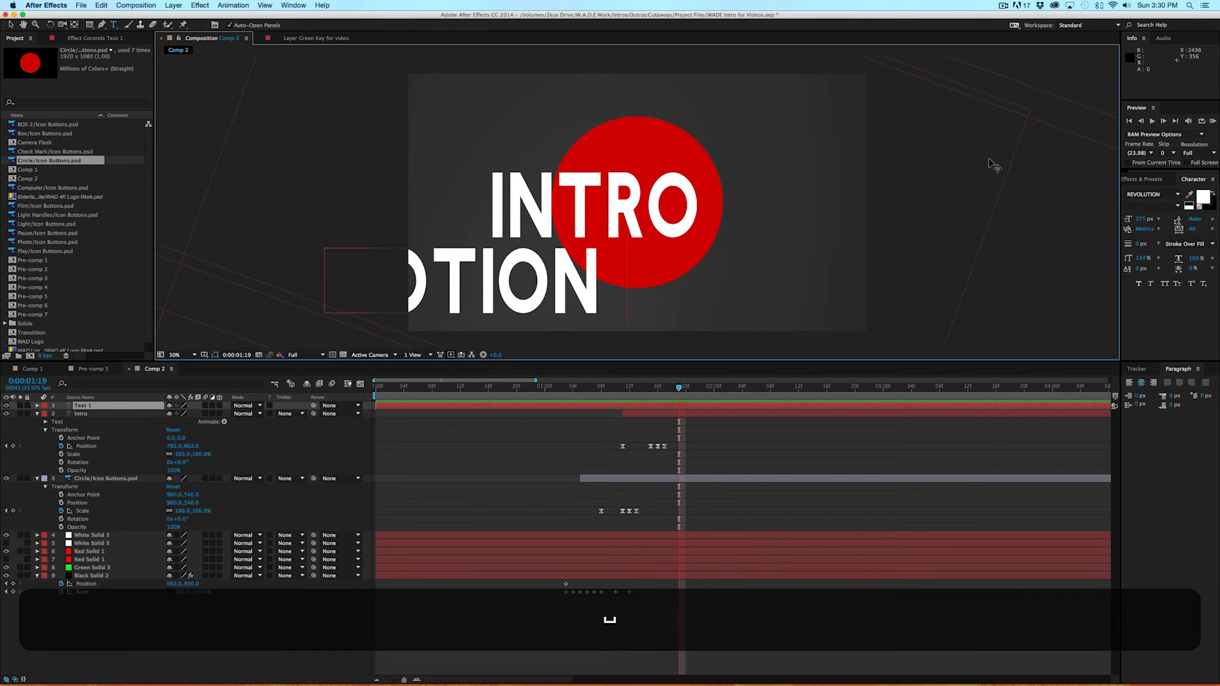
type("Graphics")
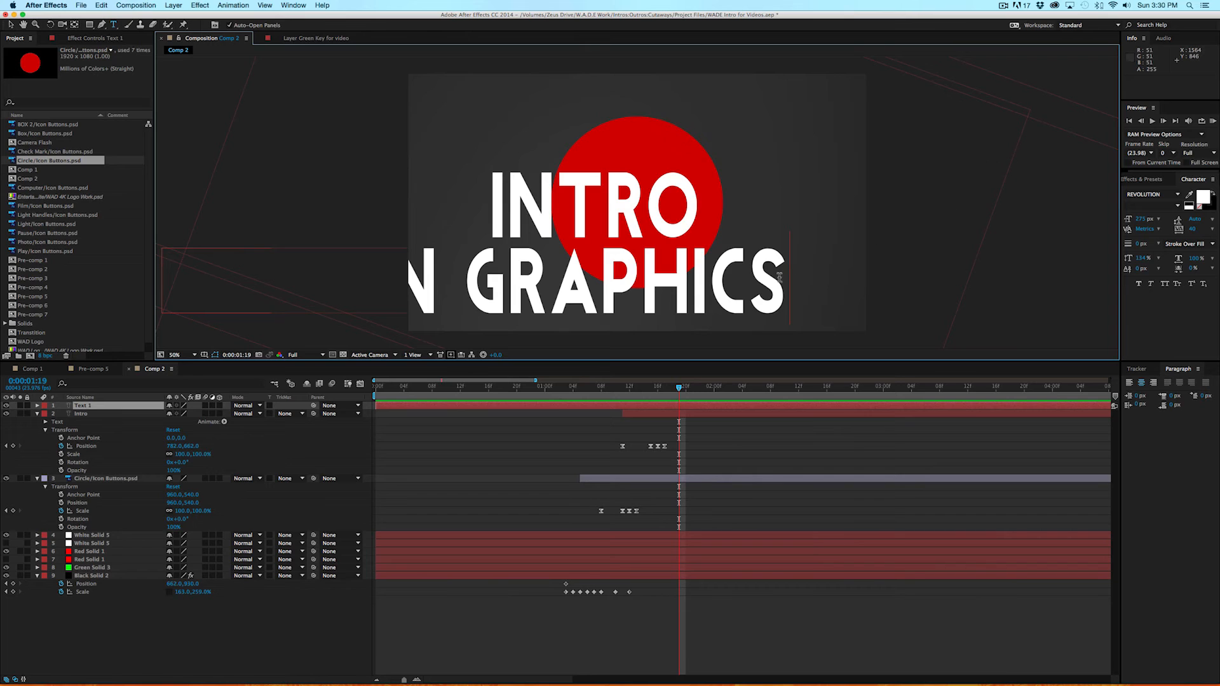
Shrink the Motion Graphics text to 98 px with a larger initial M and place it beneath INTRO at position 670, 782.
left_click_drag(779, 286, 206, 278)
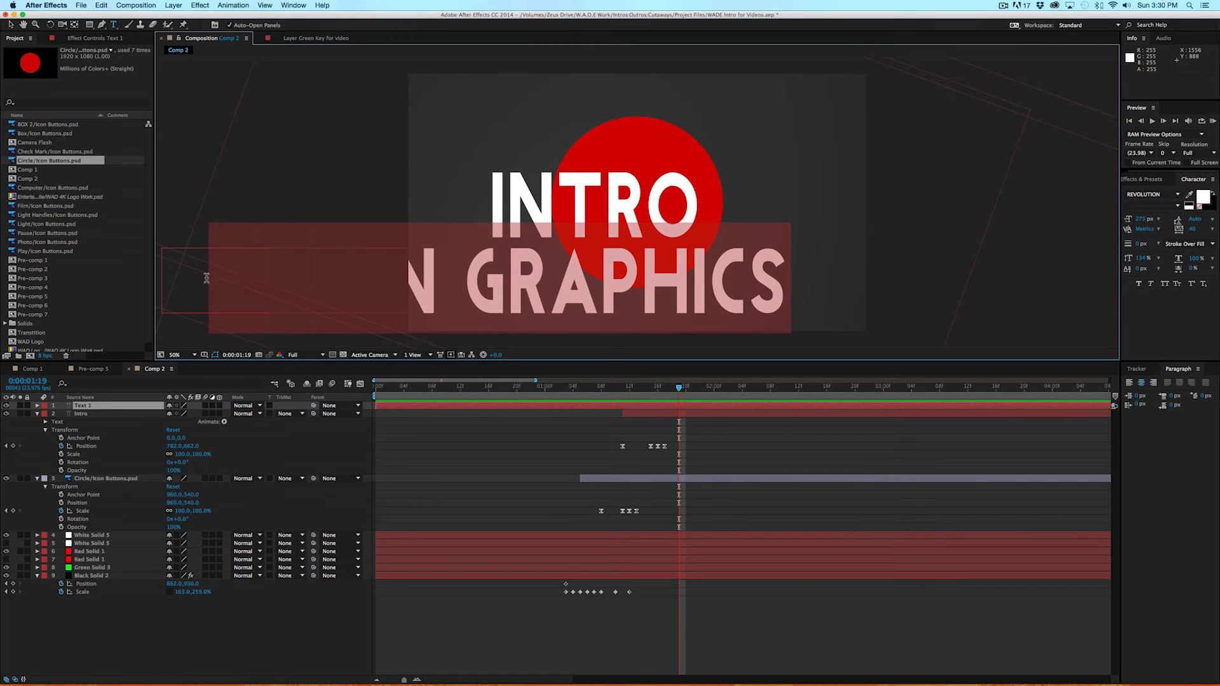
left_click_drag(1142, 218, 1056, 222)
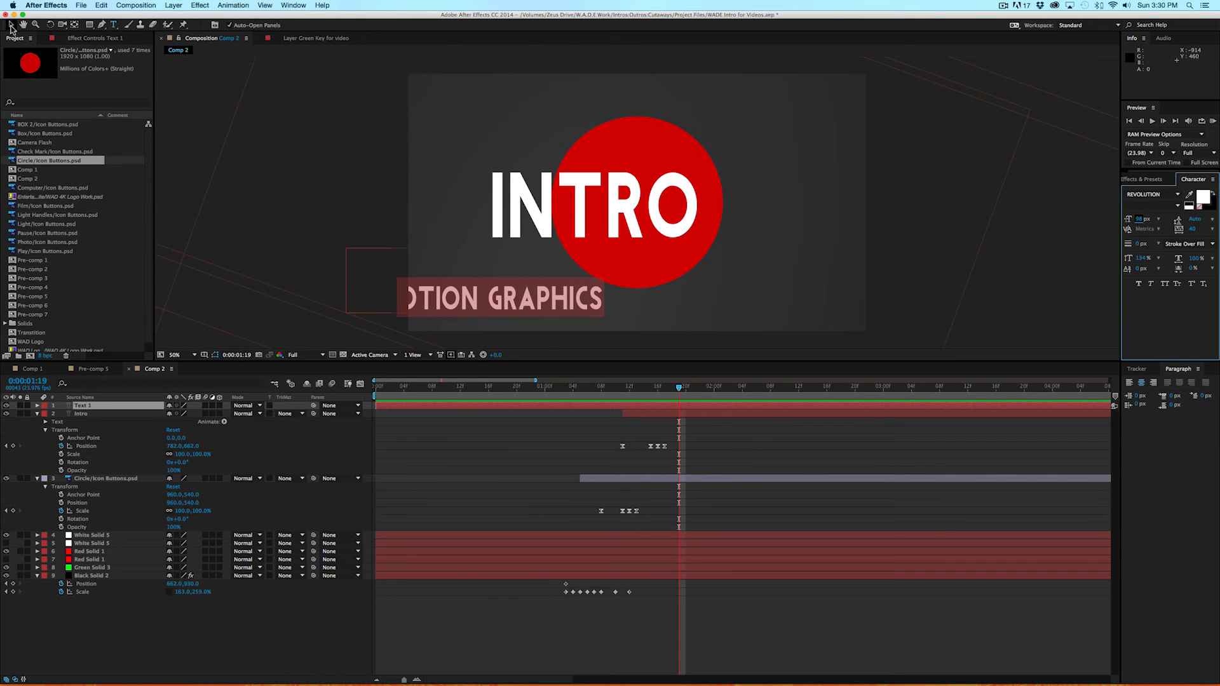
left_click(11, 28)
left_click_drag(416, 306, 536, 254)
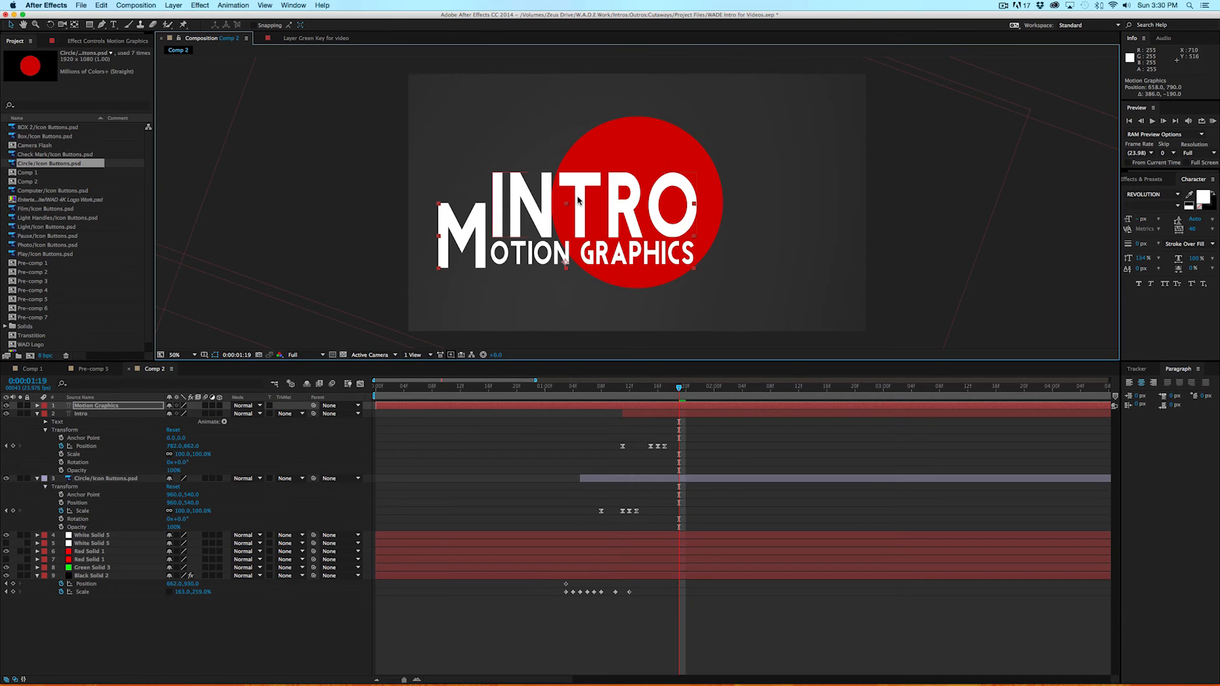
left_click_drag(551, 254, 553, 252)
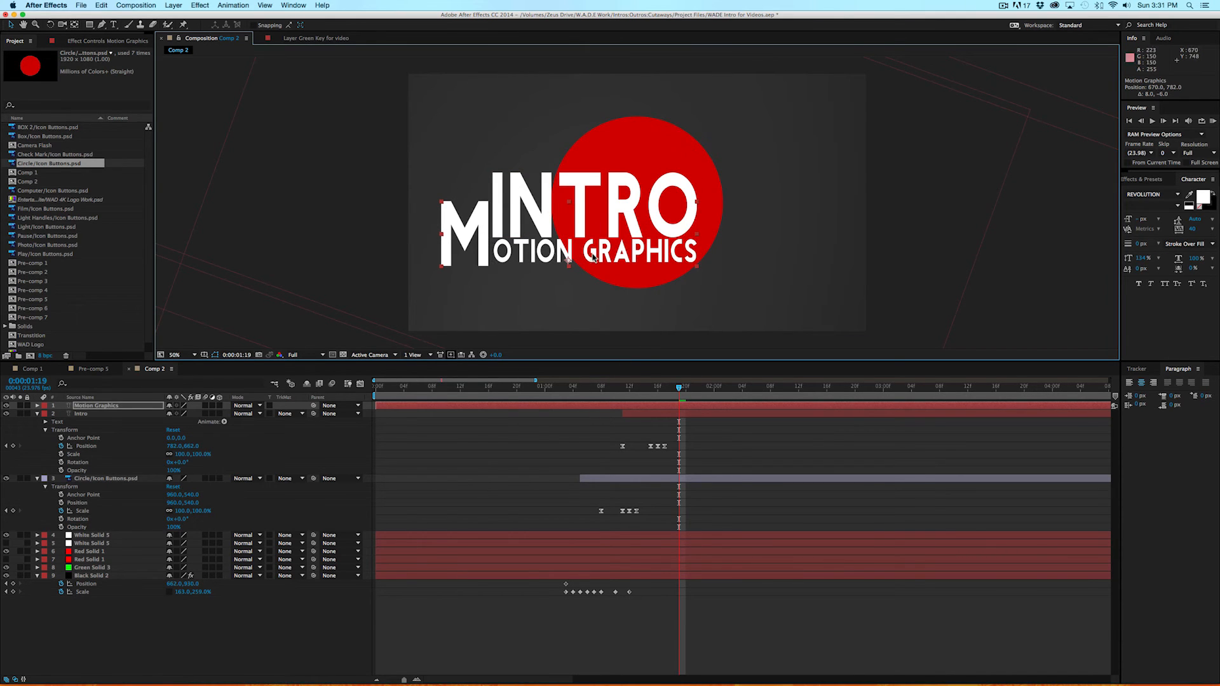
Trim the start of the Motion Graphics layer to 0:00:01:11 and add a position keyframe to it at 0:00:01:21.
mouse_move(661, 390)
left_mouse_down()
mouse_move(612, 392)
mouse_move(650, 393)
left_mouse_up()
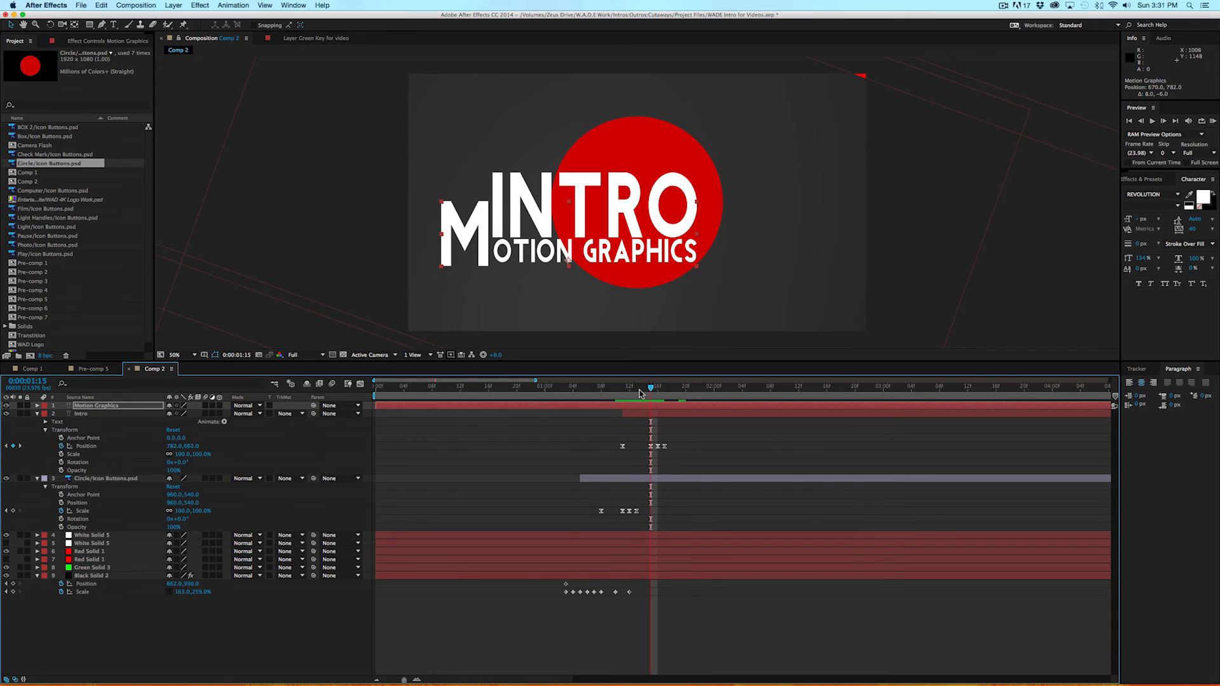
left_click_drag(376, 407, 666, 391)
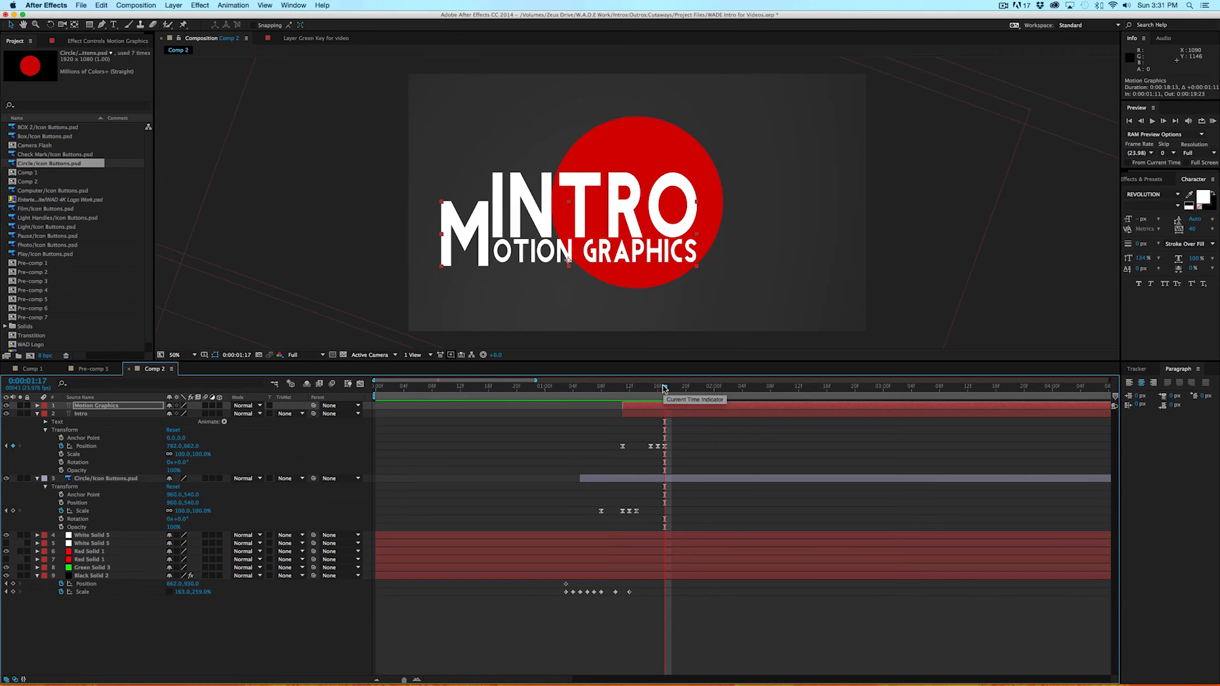
left_click_drag(676, 389, 694, 388)
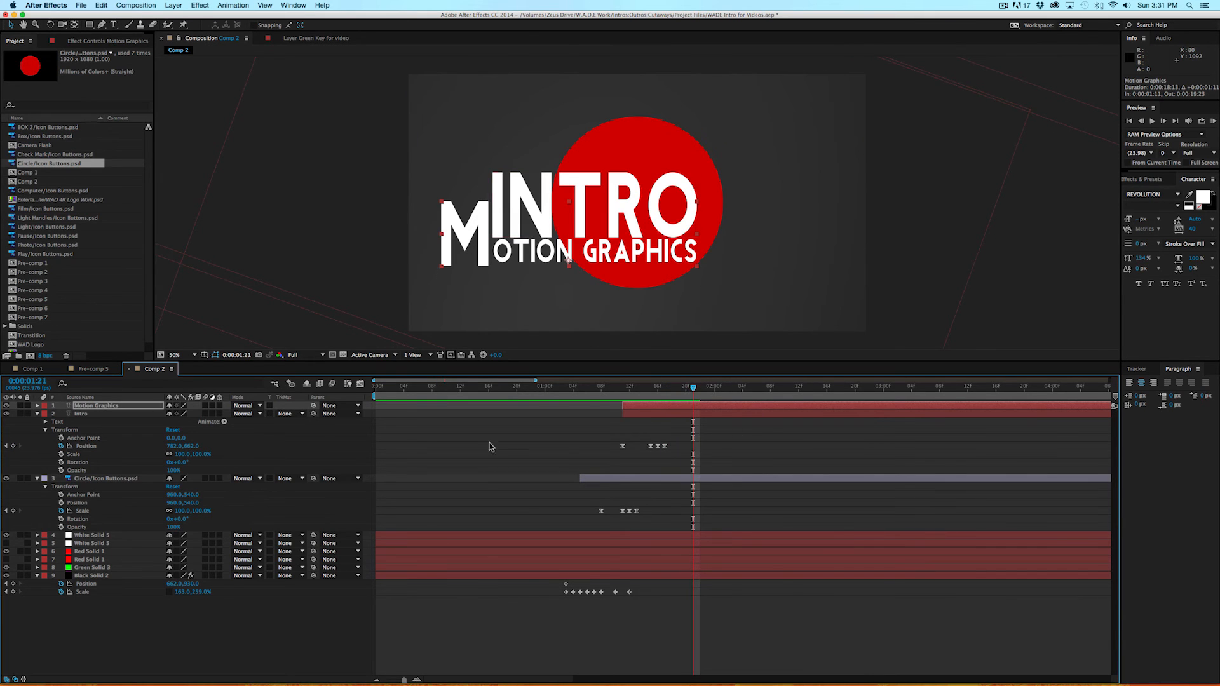
left_click(37, 414)
left_click(37, 406)
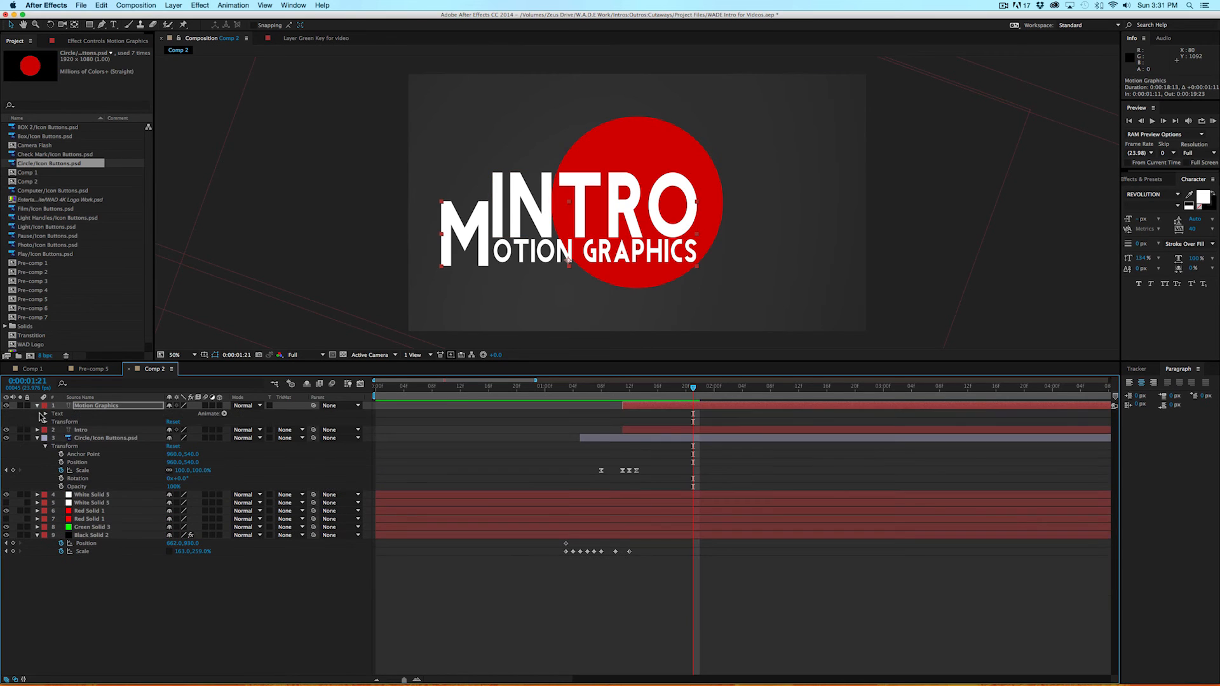
left_click(45, 421)
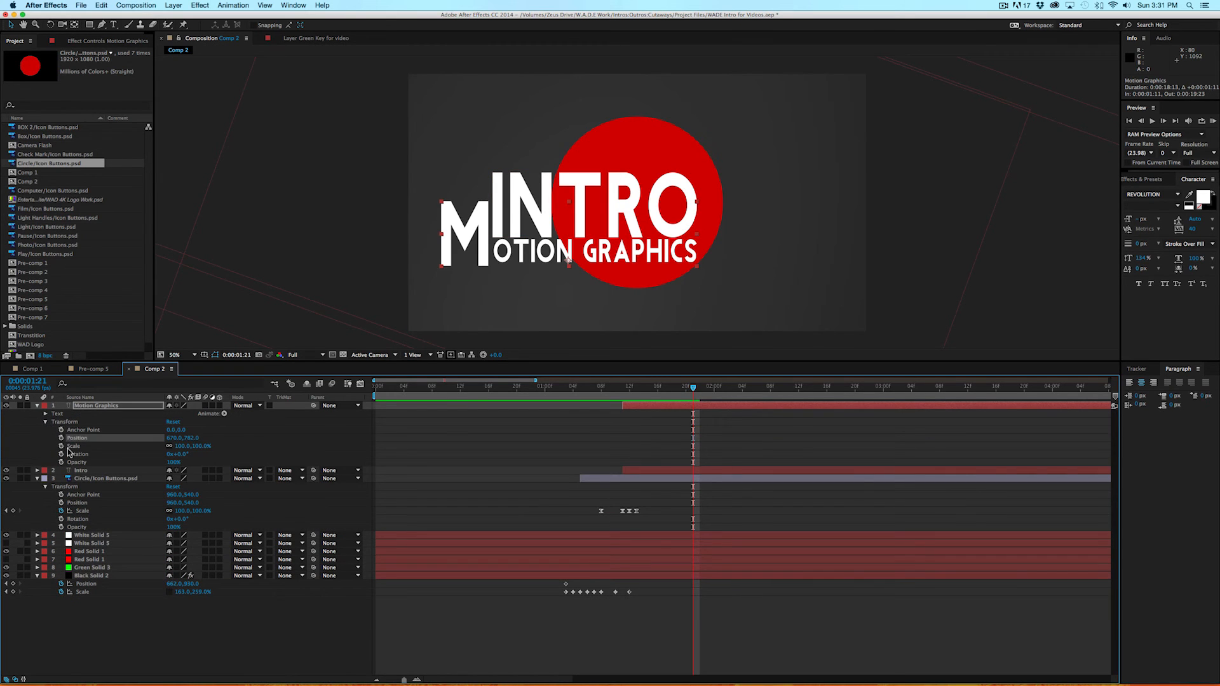
left_click(61, 437)
Add a starting position keyframe to the Motion Graphics text at 0:00:01:17 with its Y position set to 1341, below the frame.
left_click_drag(695, 389, 636, 391)
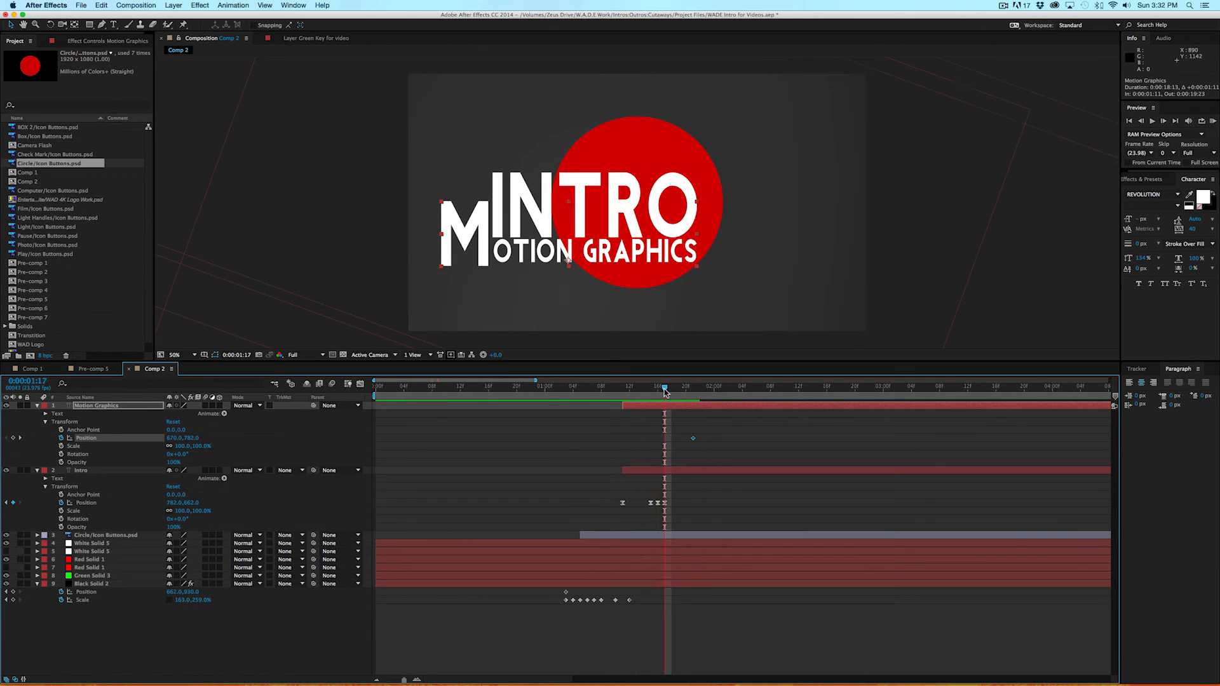
left_click_drag(662, 388, 692, 388)
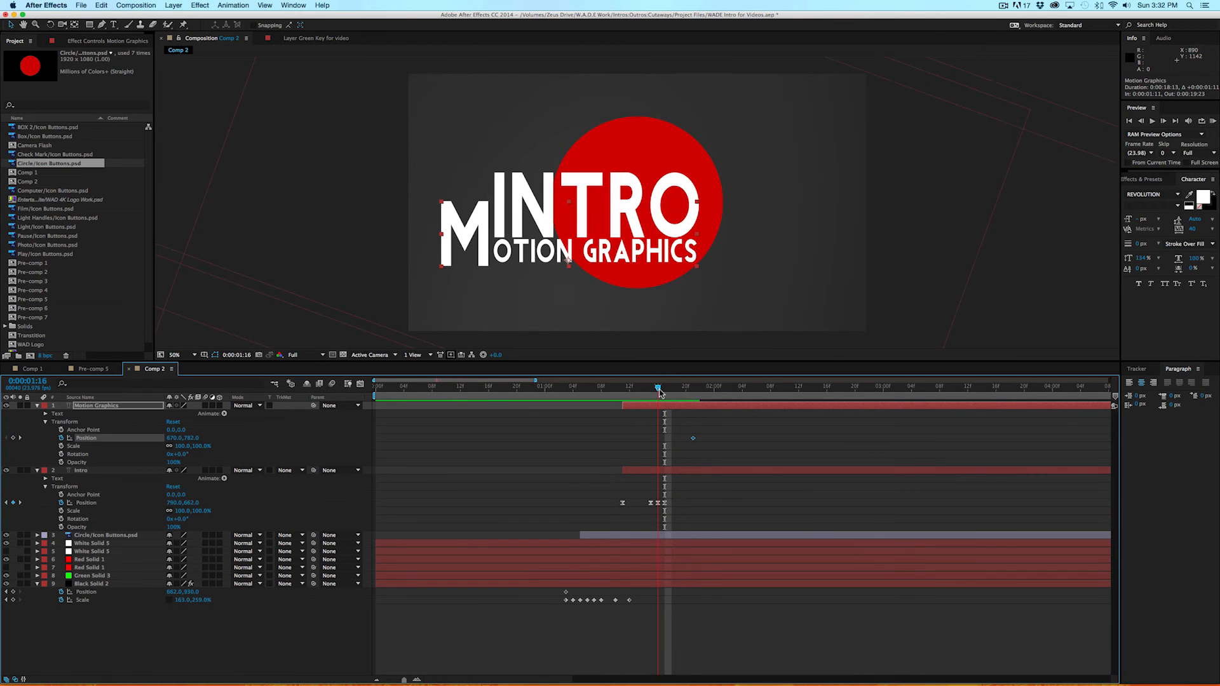
left_click(662, 503)
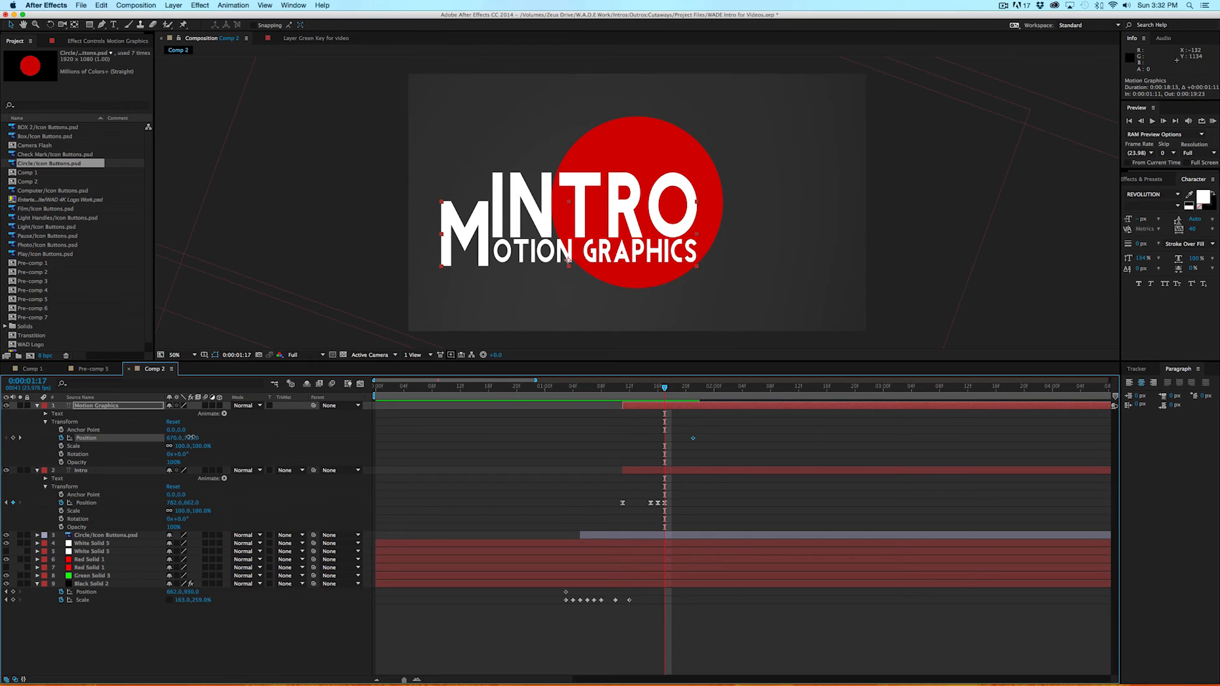
left_click_drag(192, 438, 440, 456)
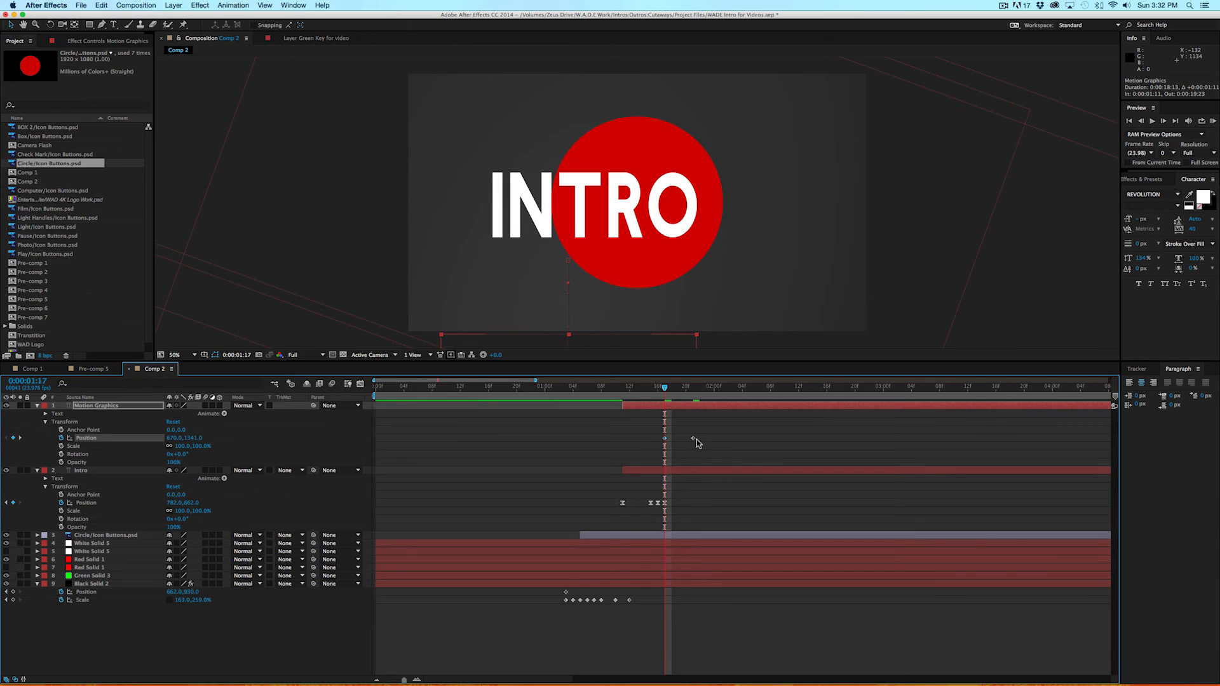
Scrub through the Motion Graphics text's slide-up and apply Easy Ease to both of its position keyframes.
left_click(672, 388)
left_click_drag(672, 388, 694, 389)
left_click_drag(698, 390, 721, 389)
right_click(665, 438)
mouse_move(706, 547)
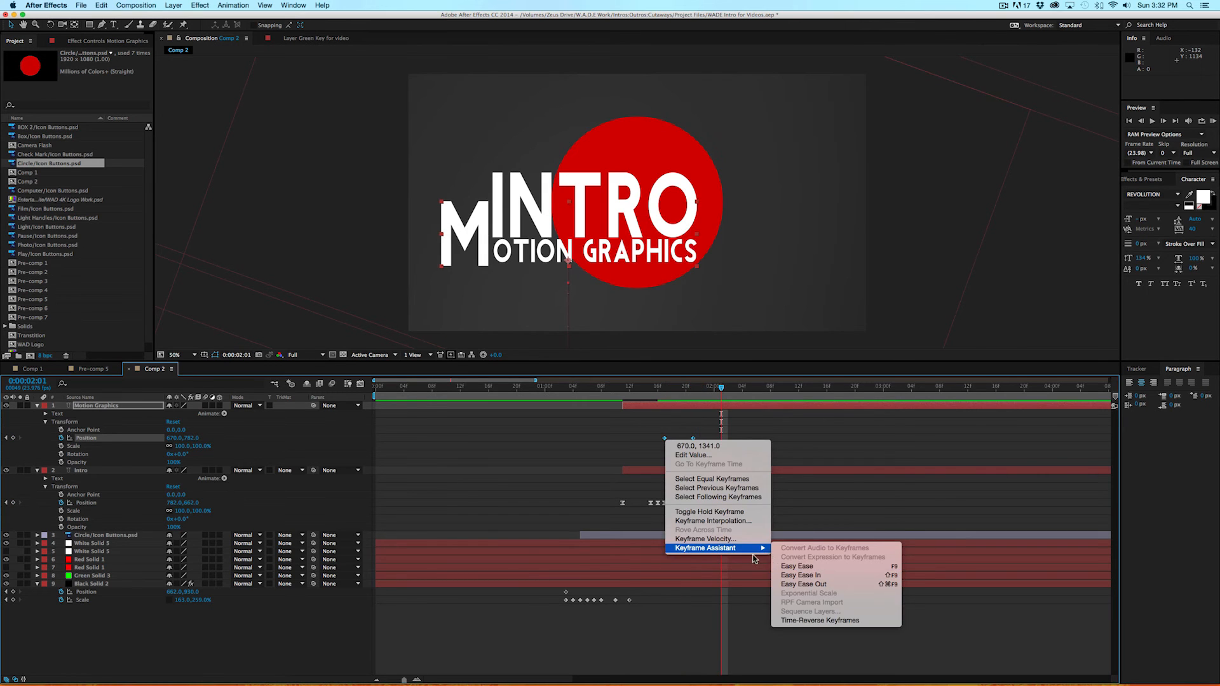
left_click(799, 566)
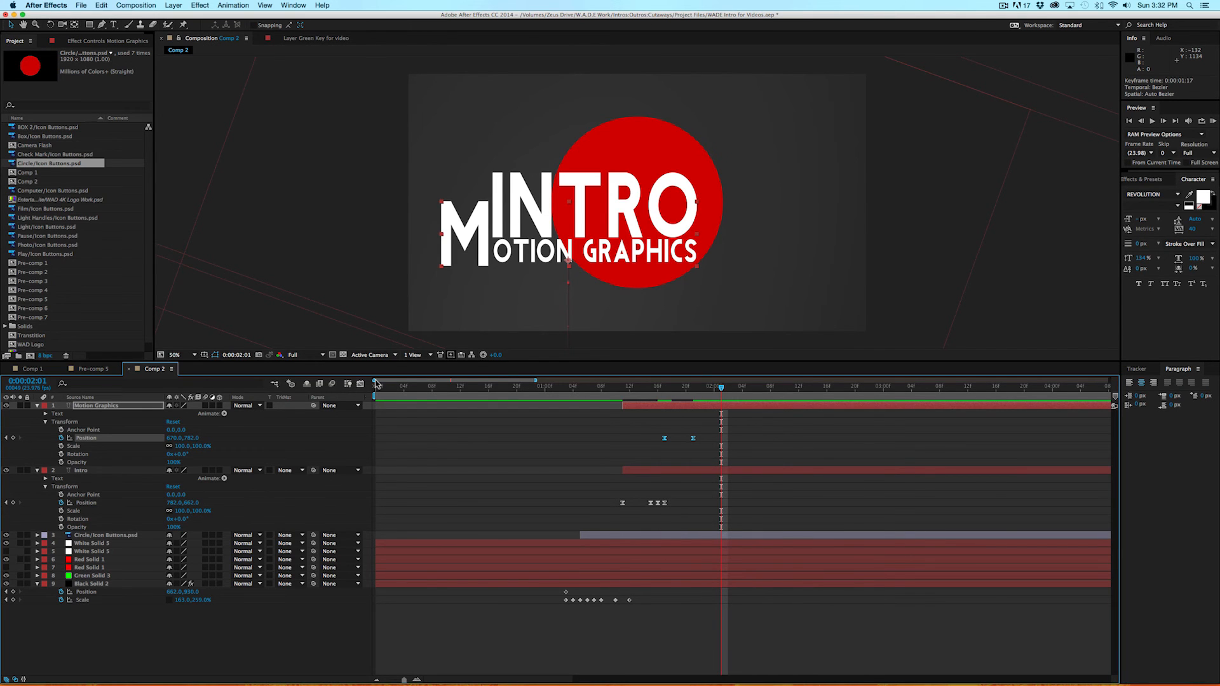
Increase the incoming influence of the Motion Graphics text's last position keyframe in the Graph Editor's speed curve and play back the slide-up.
left_click(360, 384)
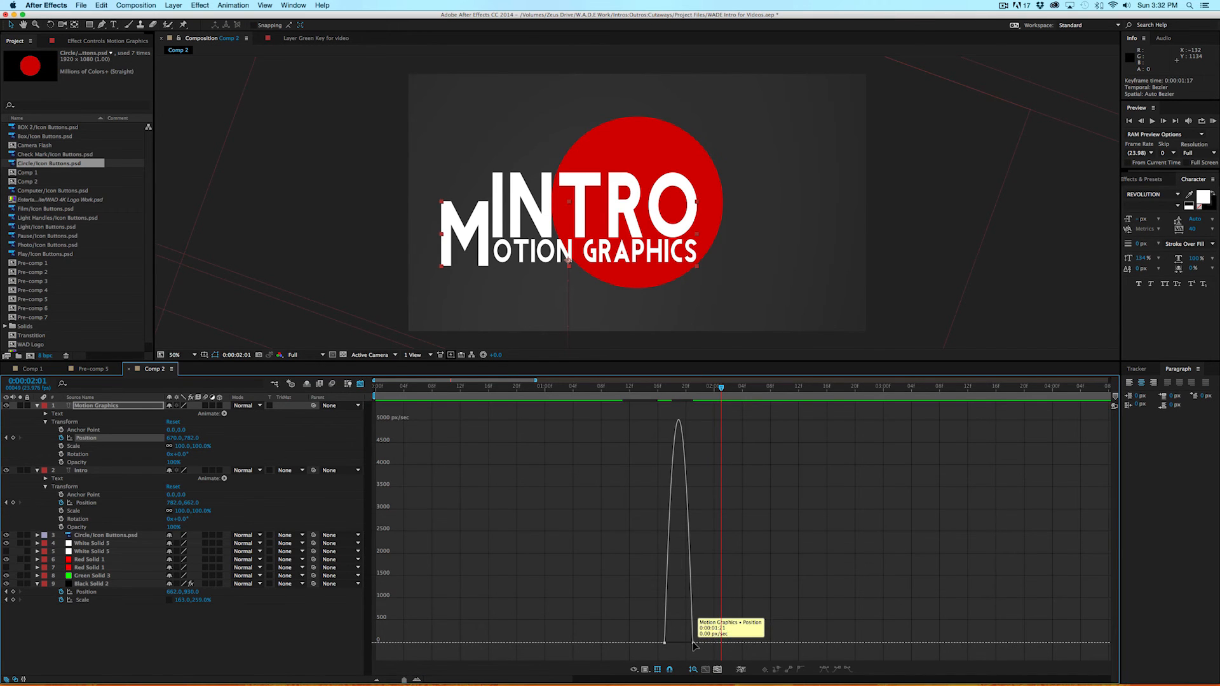
left_click(692, 643)
left_click_drag(690, 645, 679, 643)
left_click(359, 384)
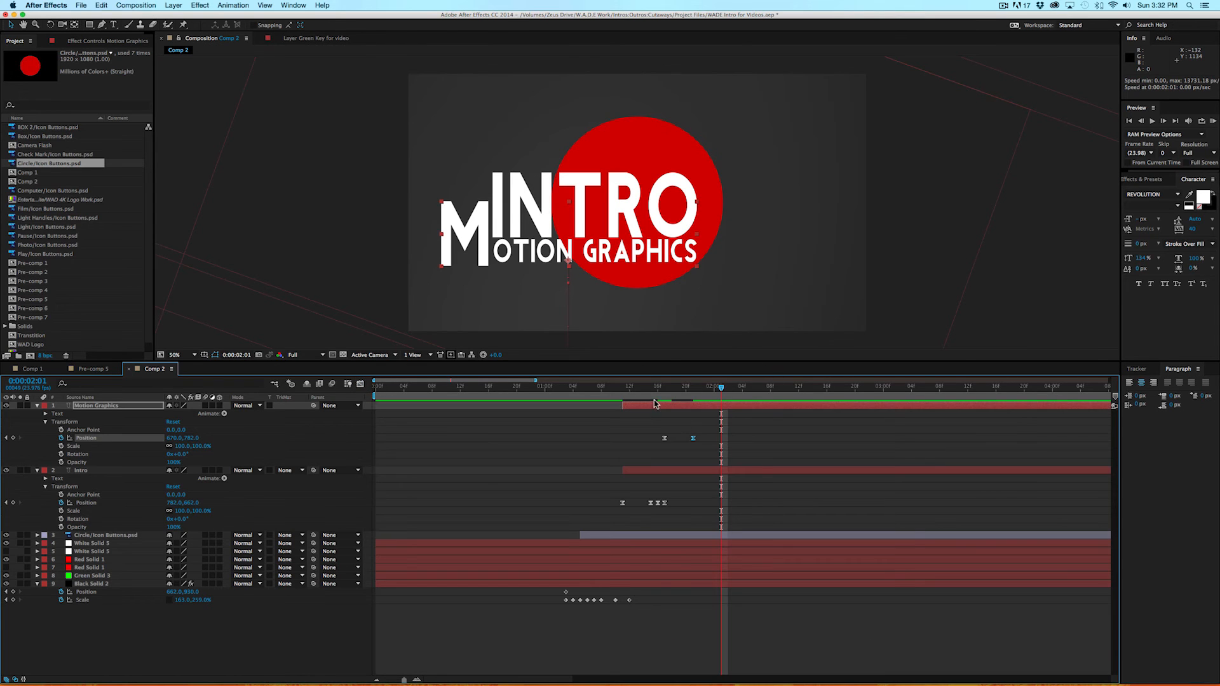
key("space")
left_click(654, 390)
key("space")
key("space")
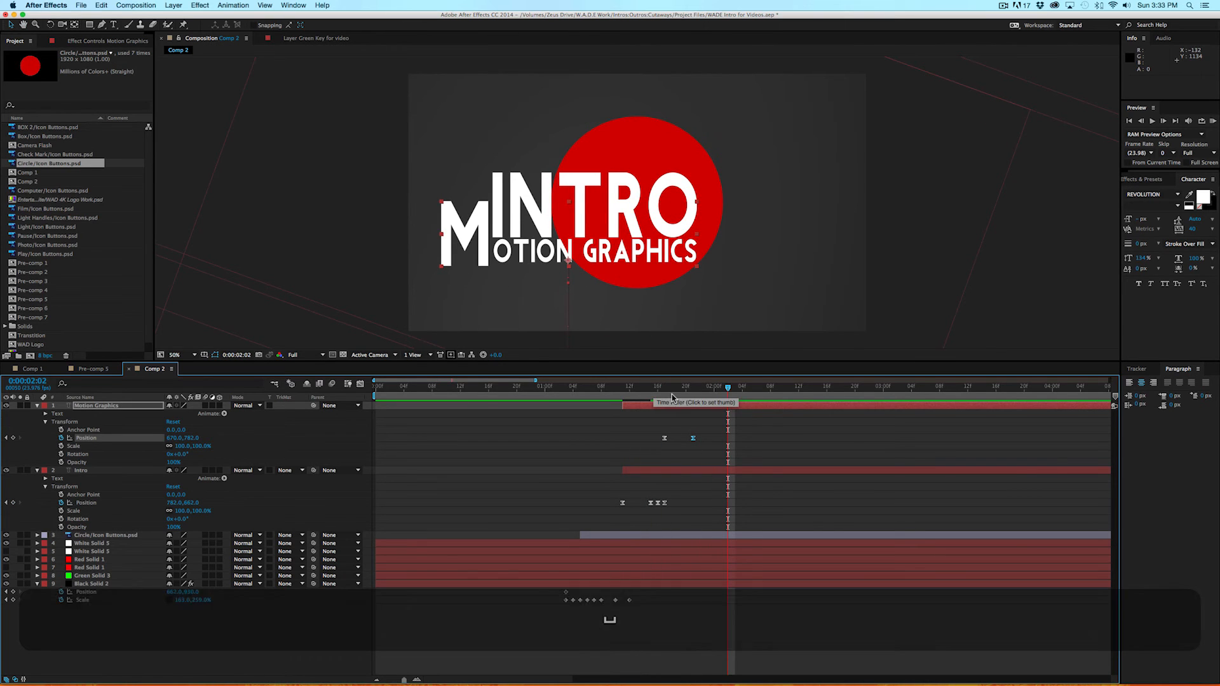
Add an overshoot position keyframe to the Motion Graphics text at 0:00:01:22 with its Y position set to 773.
left_click(694, 389)
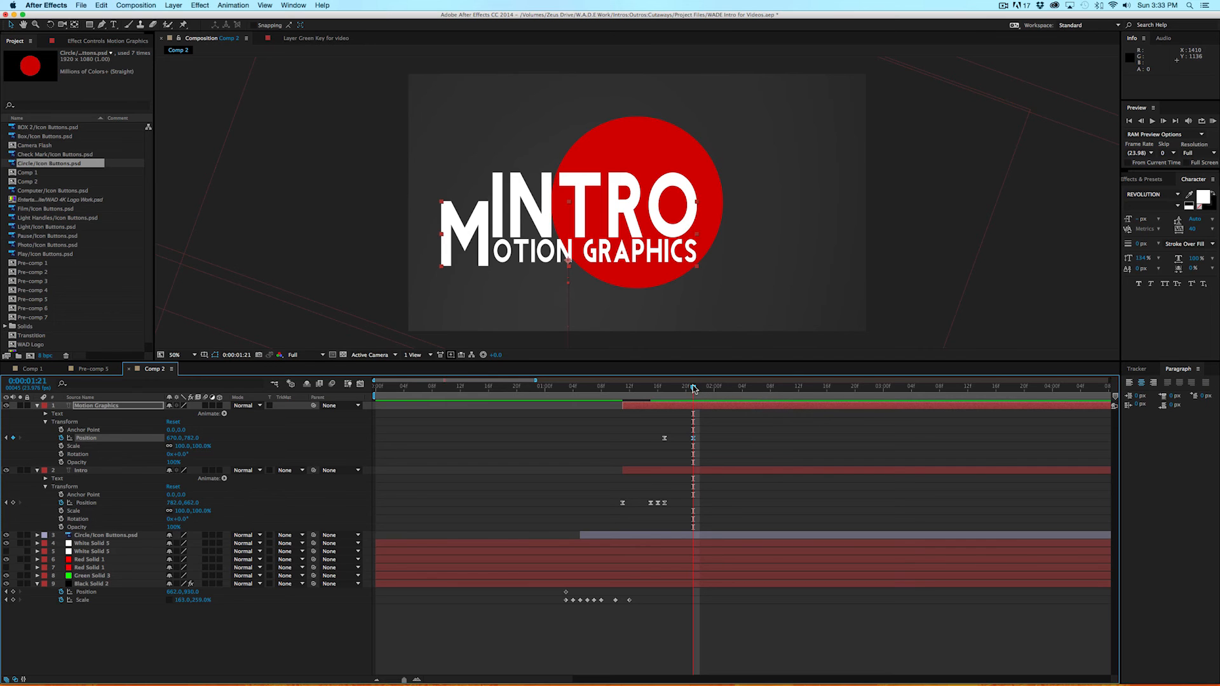
key("super+z")
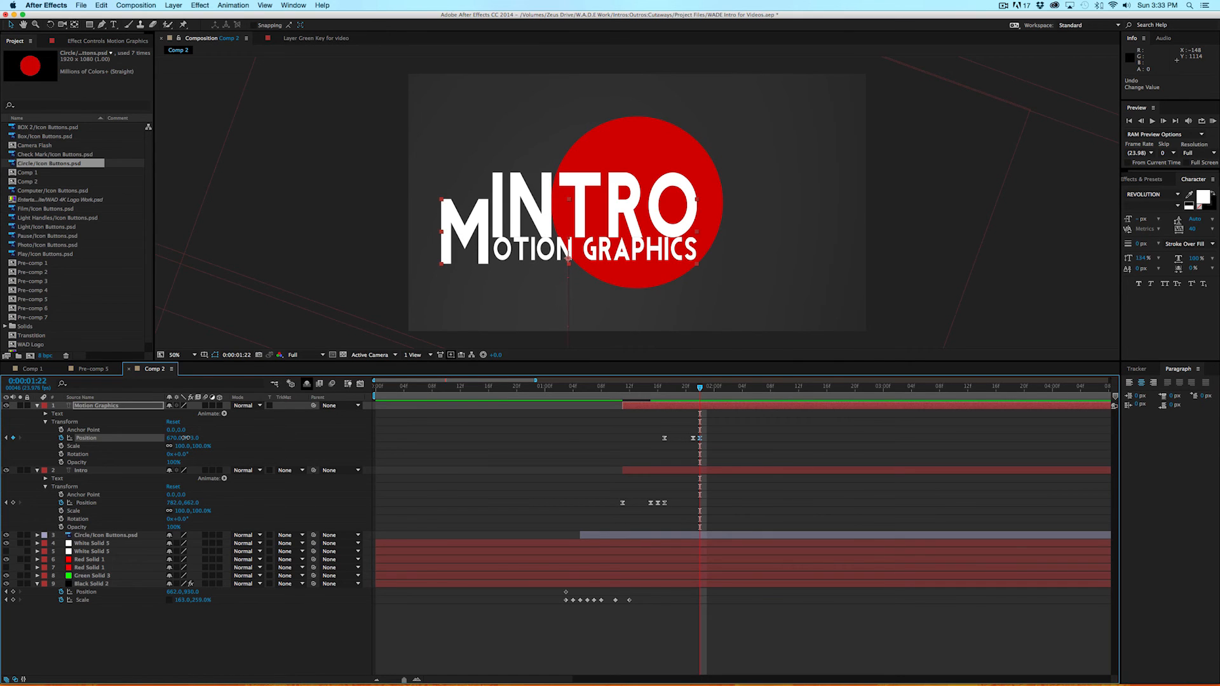
left_click_drag(185, 438, 186, 439)
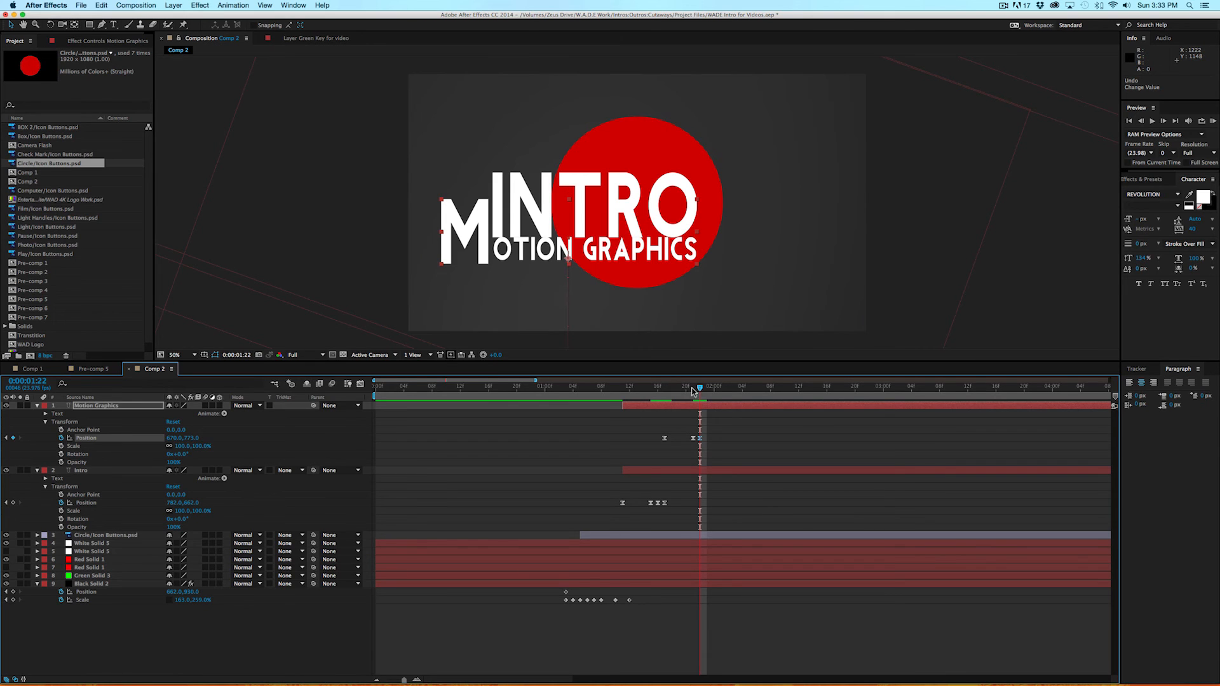
Copy the Motion Graphics text's position keyframe from 0:00:01:21 and paste it at 0:00:01:23.
left_click(1163, 121)
left_click(693, 439)
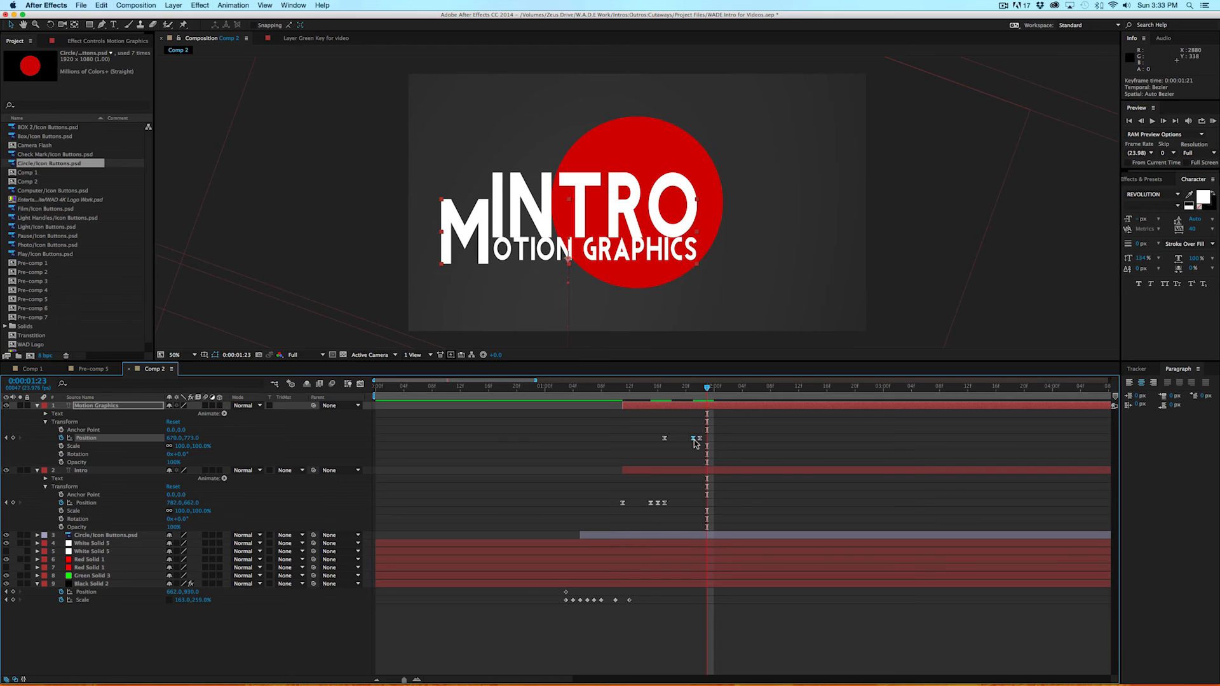
left_click(102, 5)
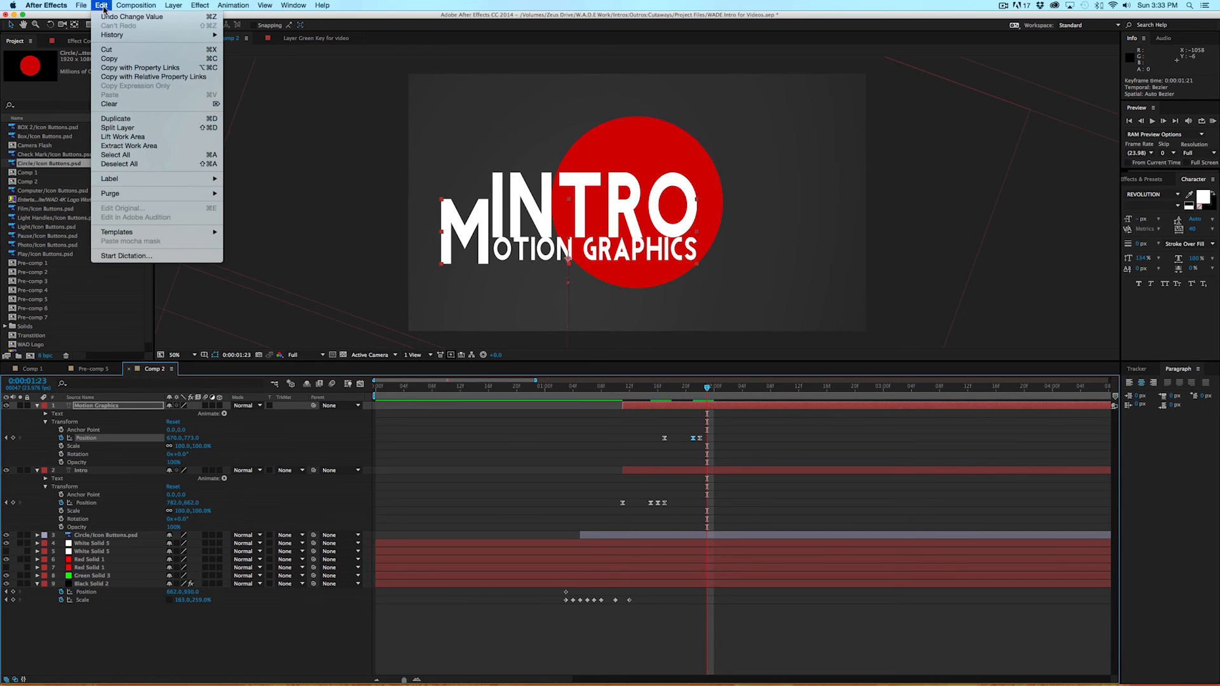
left_click(118, 58)
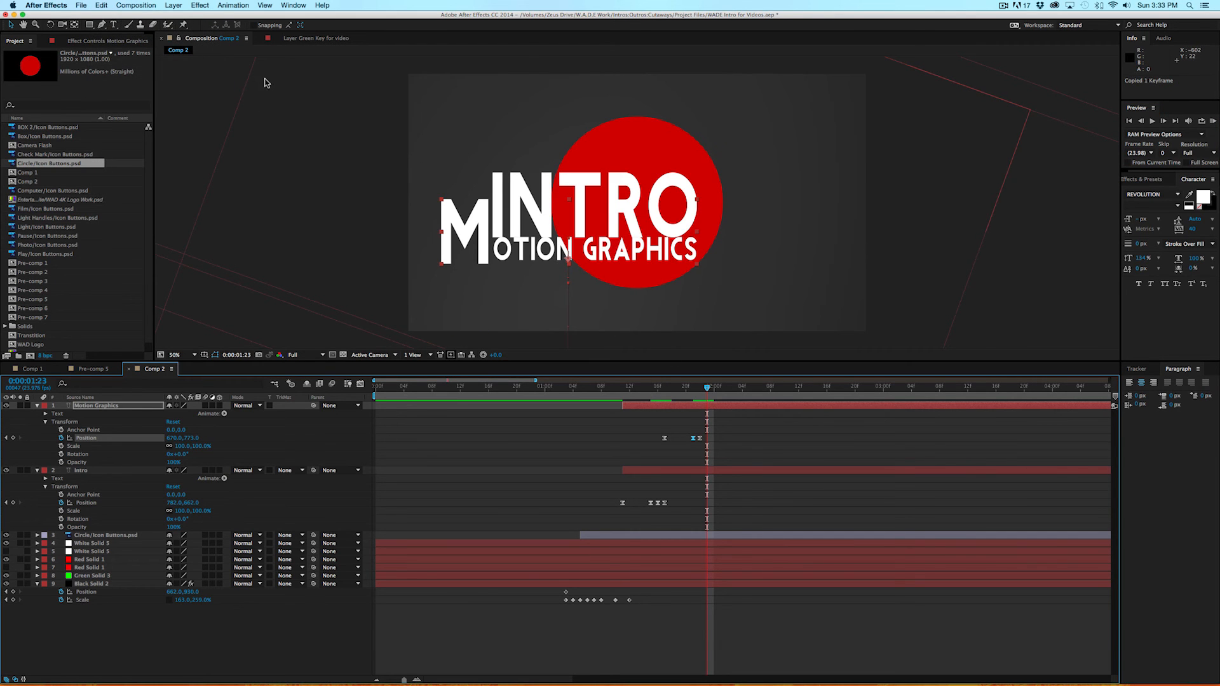
key("super+v")
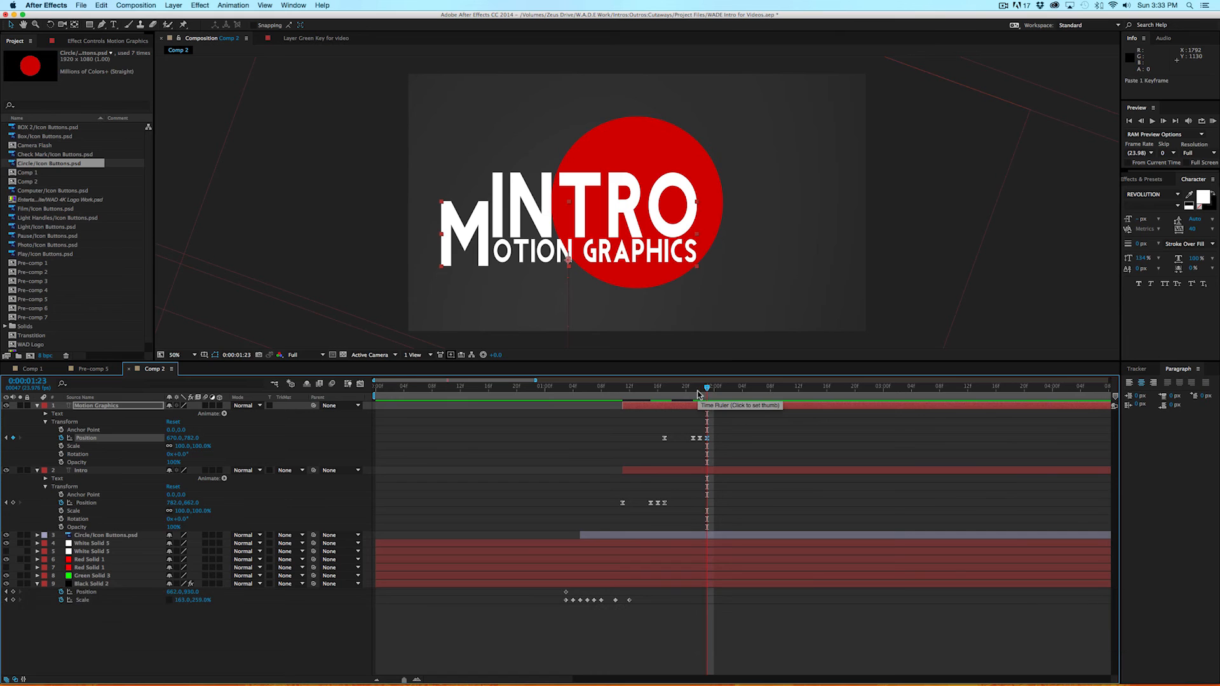
Play back the Motion Graphics text's slide-up and scrub through its overshoot keyframes.
left_click_drag(691, 393, 665, 394)
key("space")
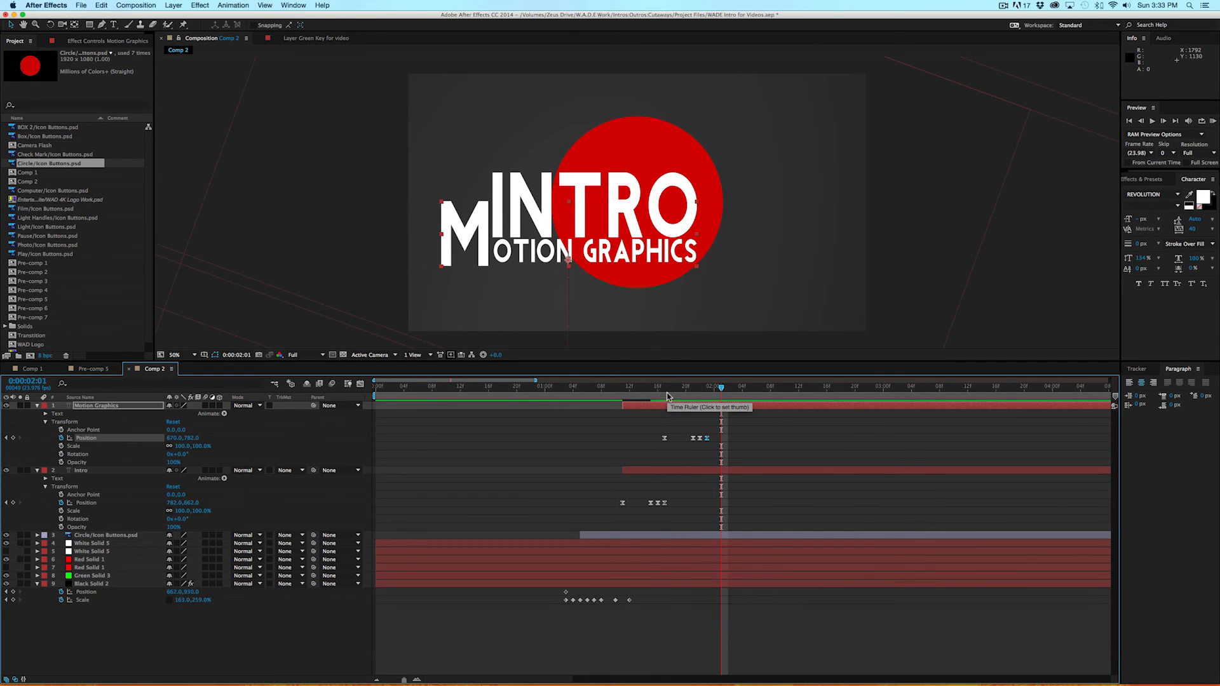
left_click(682, 392)
left_click_drag(682, 392, 700, 392)
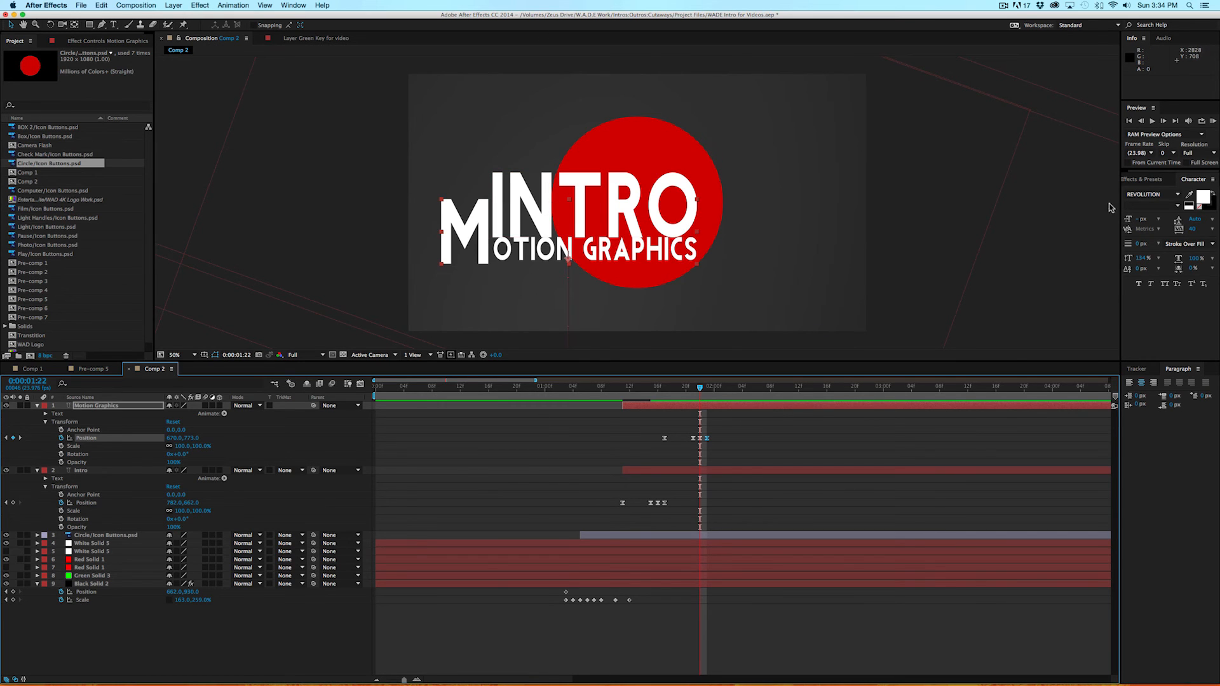
Add a position keyframe to the Intro text at 0:00:01:21, where the Motion Graphics text reaches it.
left_click(1143, 122)
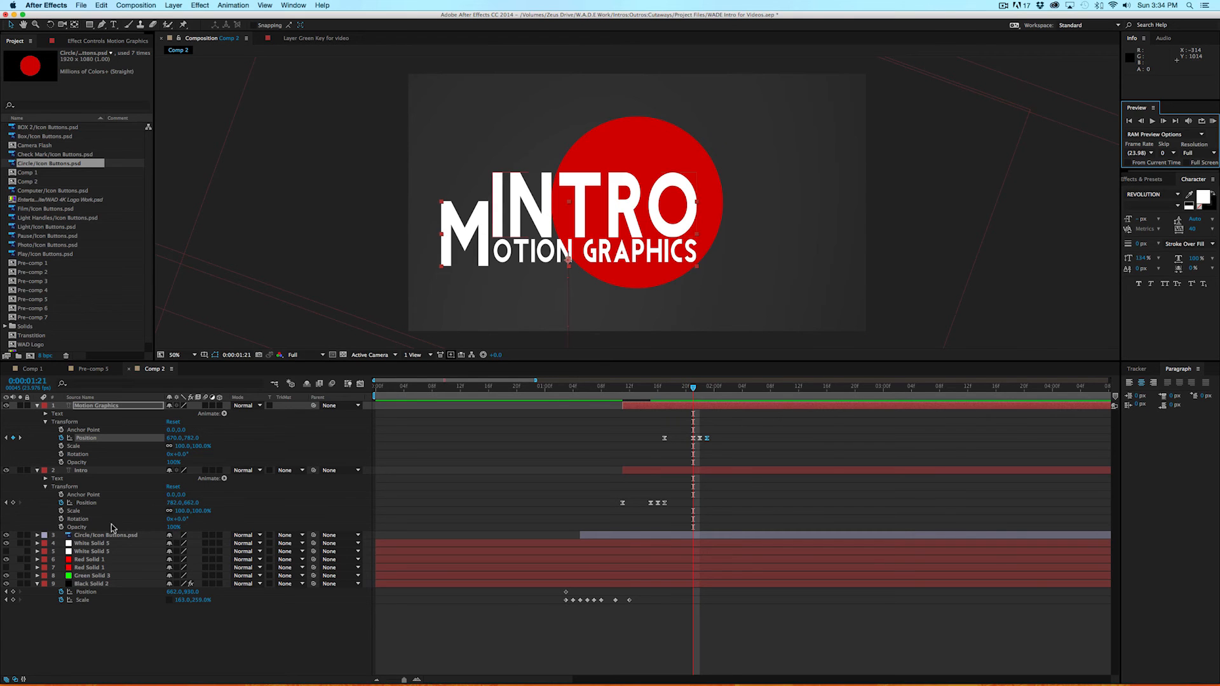
left_click(14, 503)
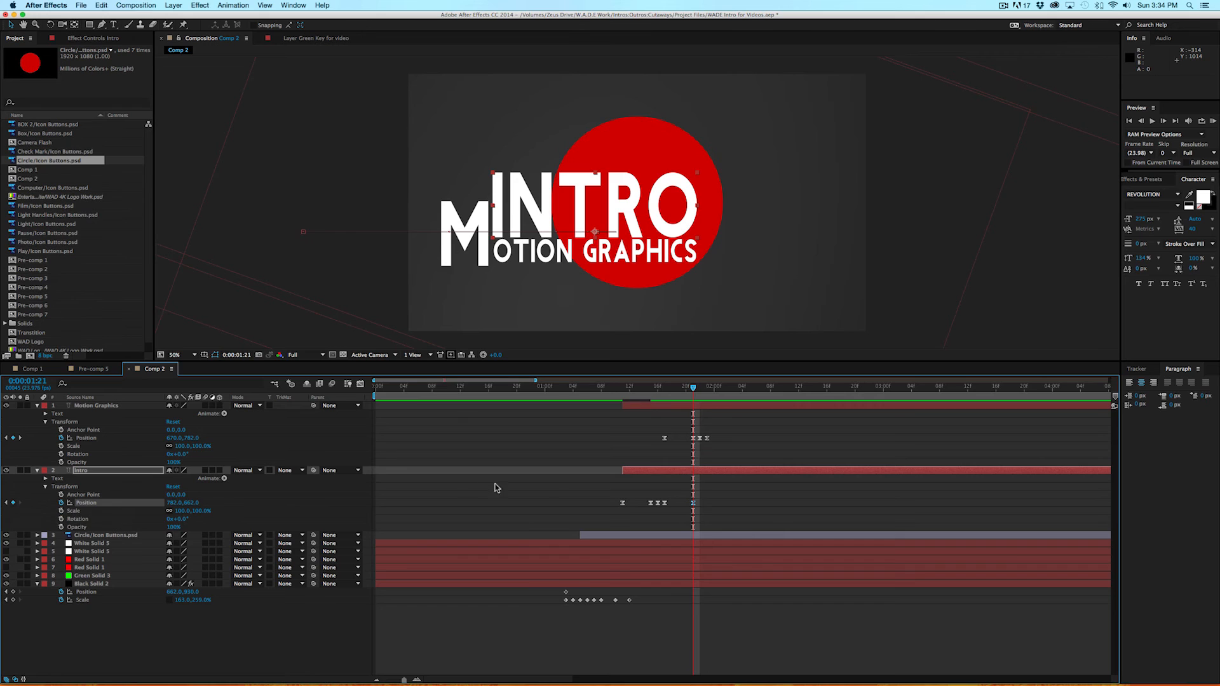
Animate the Intro text up out of the frame to a Y position of -35 at 0:00:02:00 and play back its exit.
key("Page_Down")
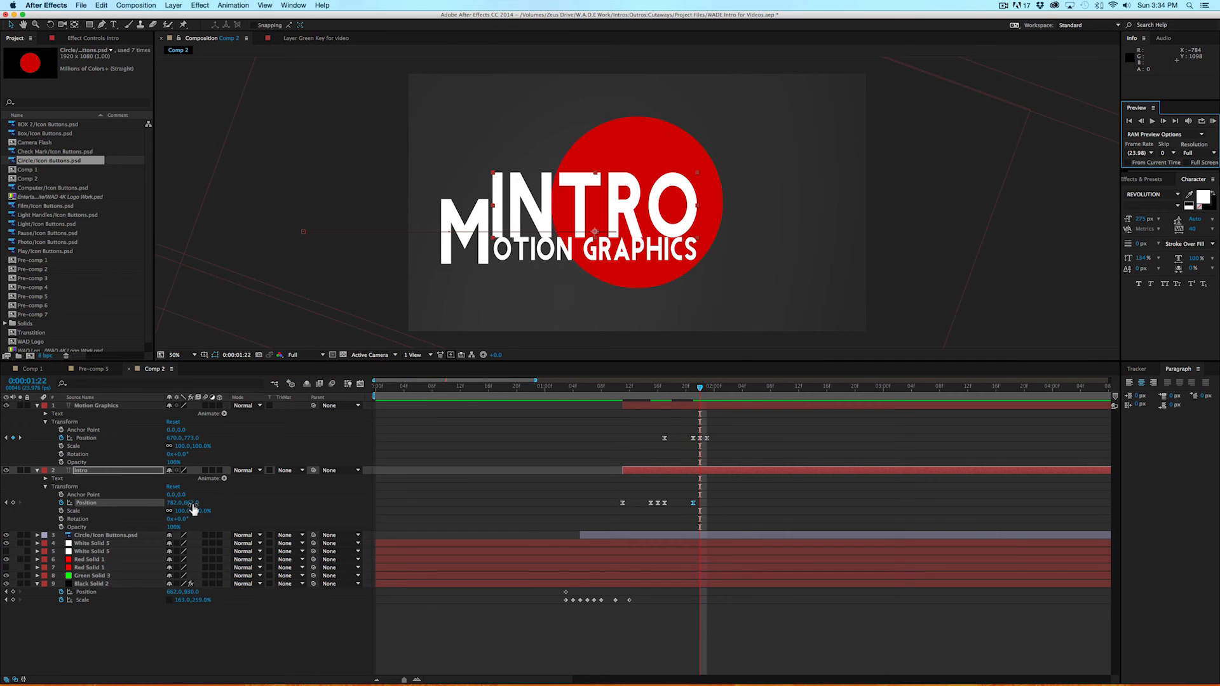
left_click_drag(191, 506, 100, 497)
left_click_drag(199, 508, 86, 518)
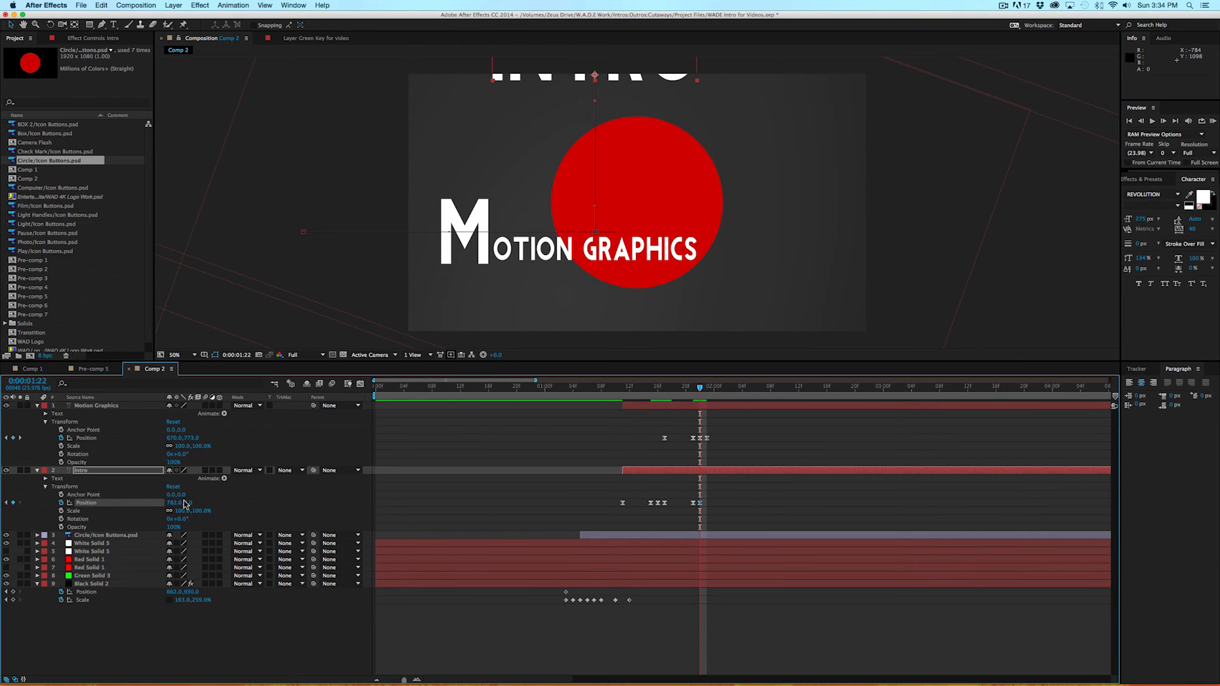
key("space")
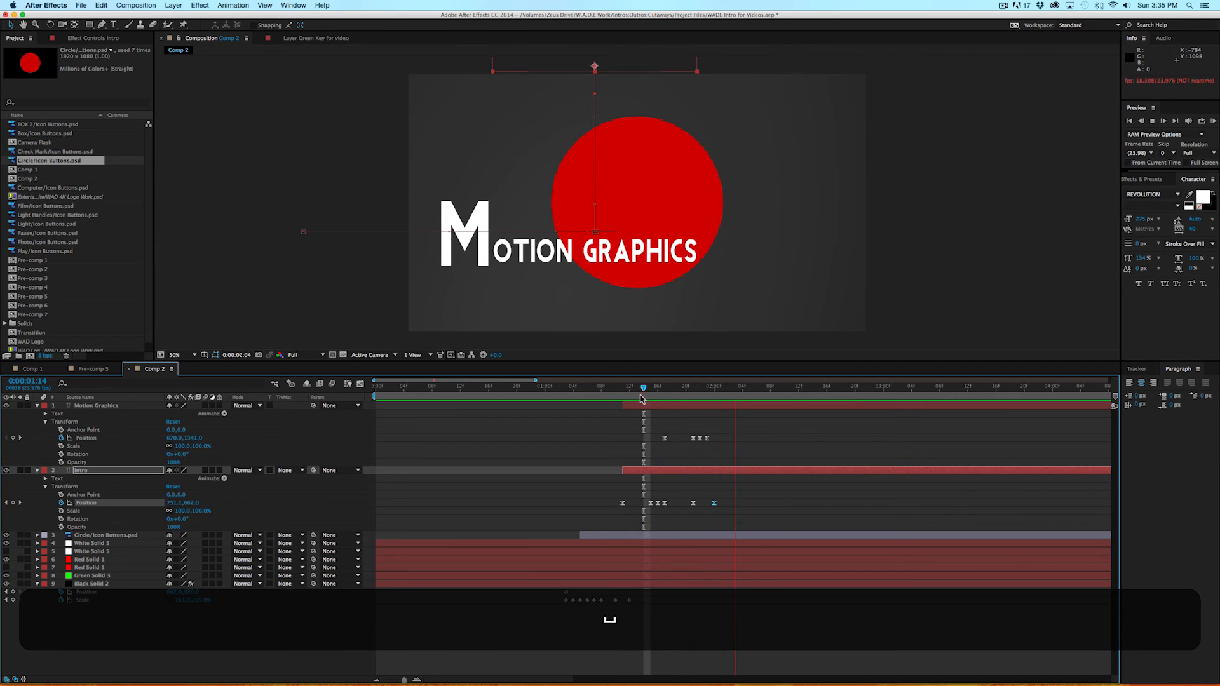
key("space")
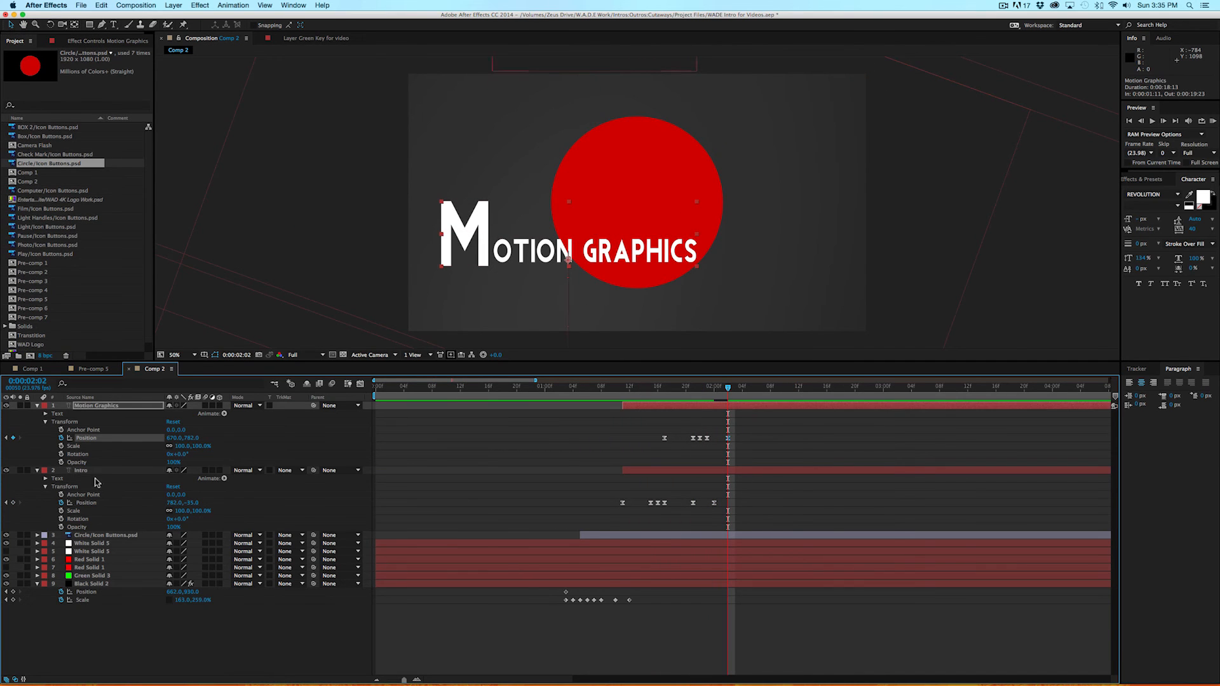
Animate the Motion Graphics text's rotation from 0° at 0:00:02:02 to 90° at 0:00:02:06 and scrub through the turn.
left_click(61, 454)
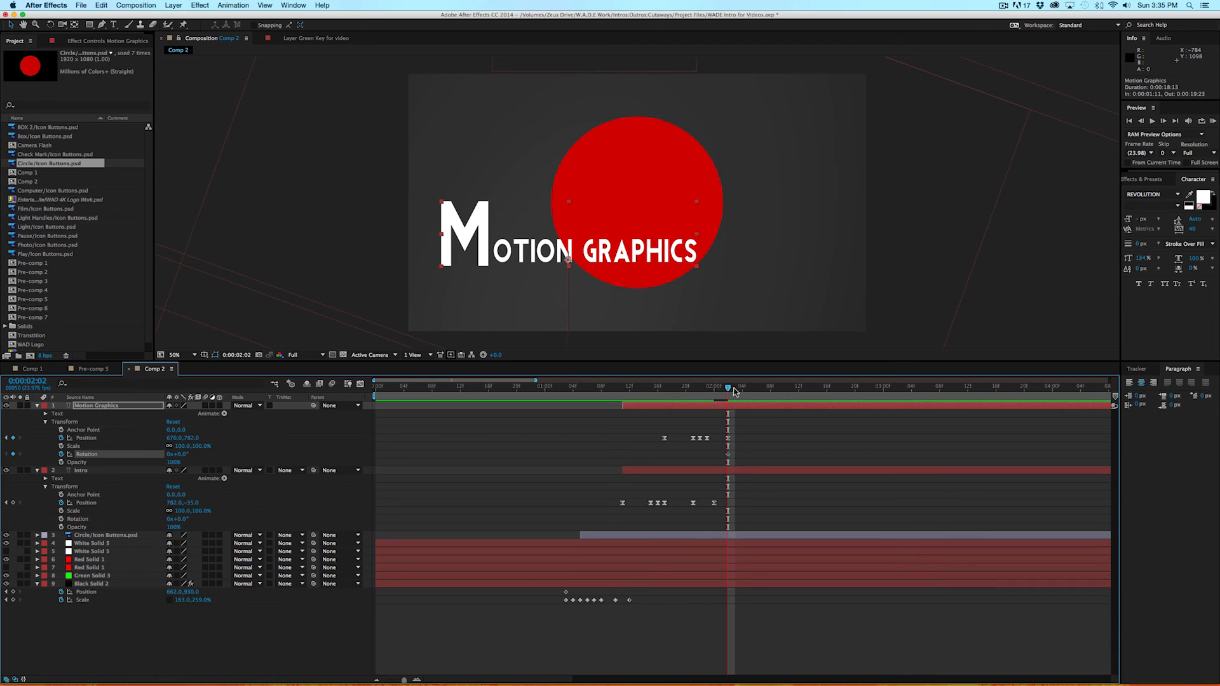
left_click_drag(742, 389, 769, 389)
left_click(181, 455)
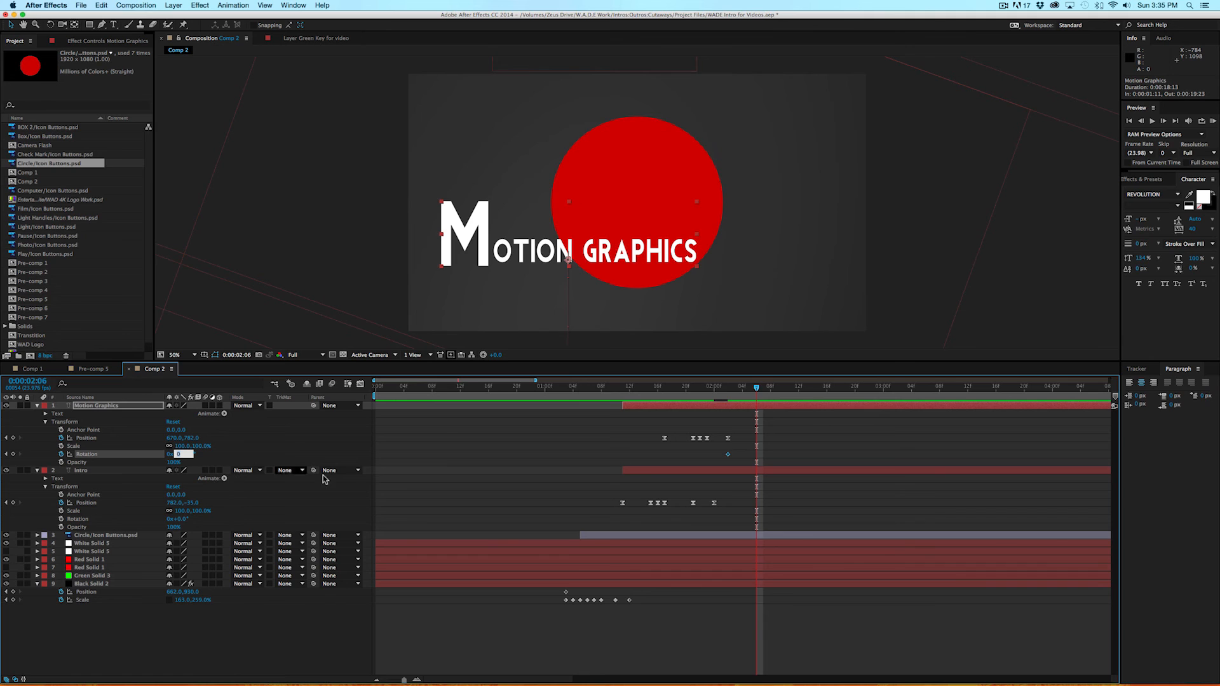
type("90")
key("Return")
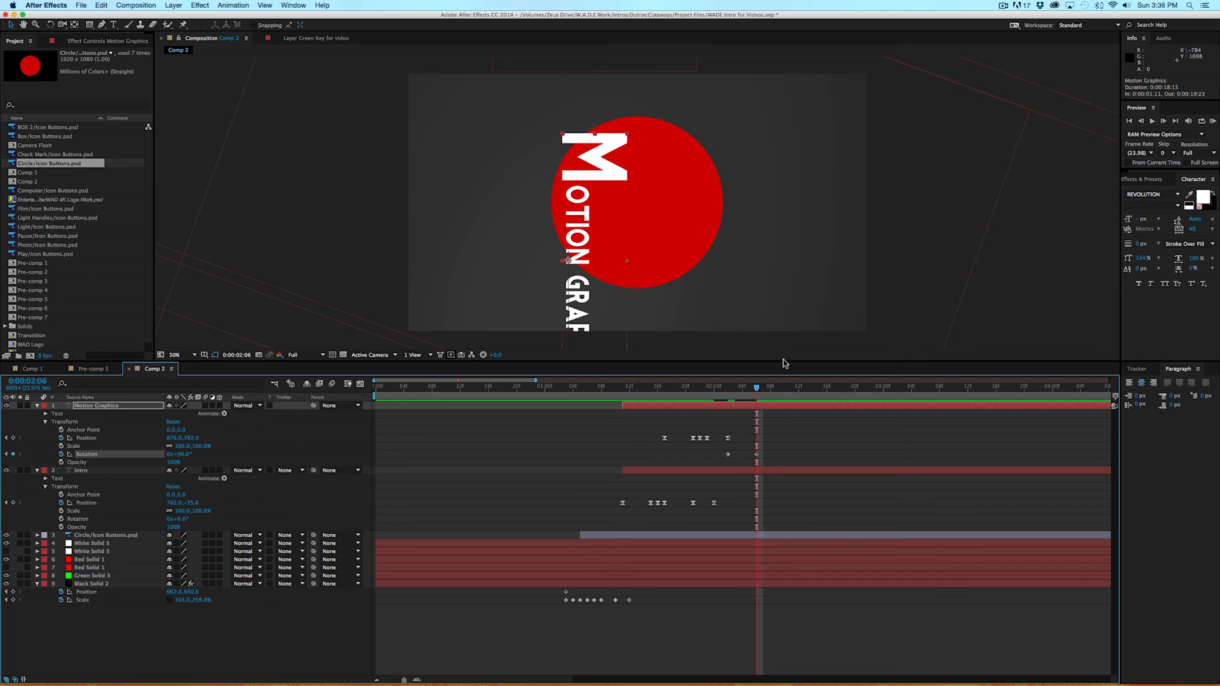
left_click_drag(728, 390, 761, 391)
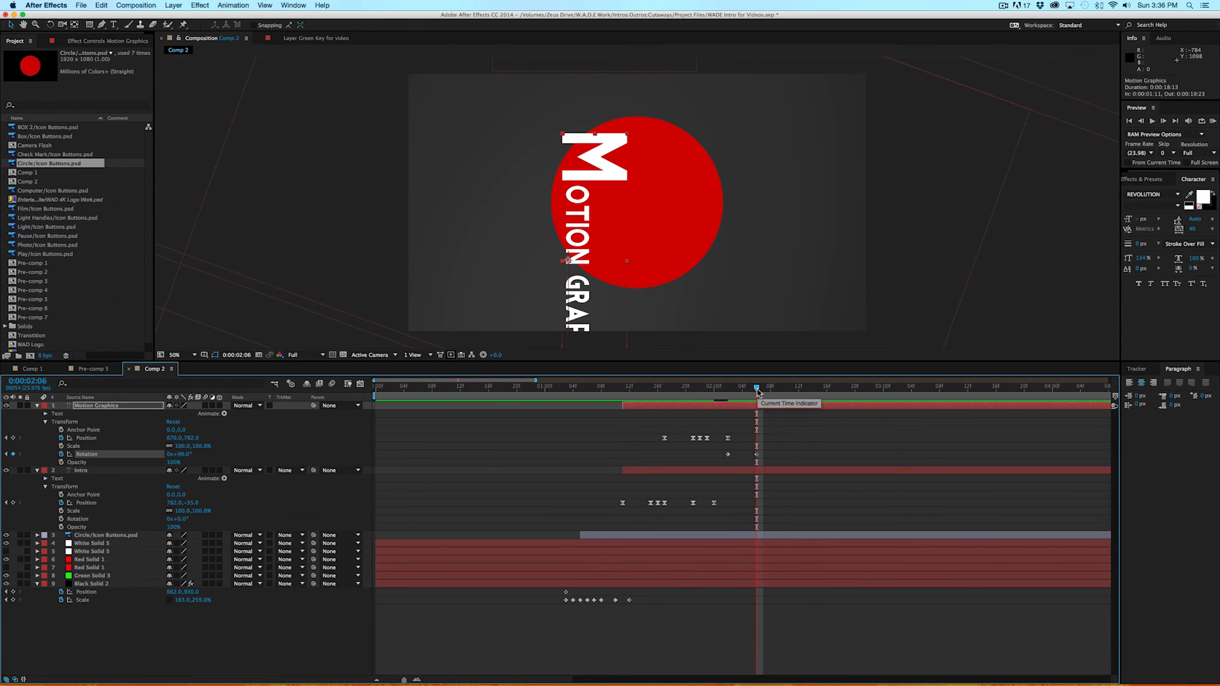
Add 100% scale keyframes to the Motion Graphics text at 0:00:02:02 and 0:00:02:06.
left_click_drag(737, 394, 730, 395)
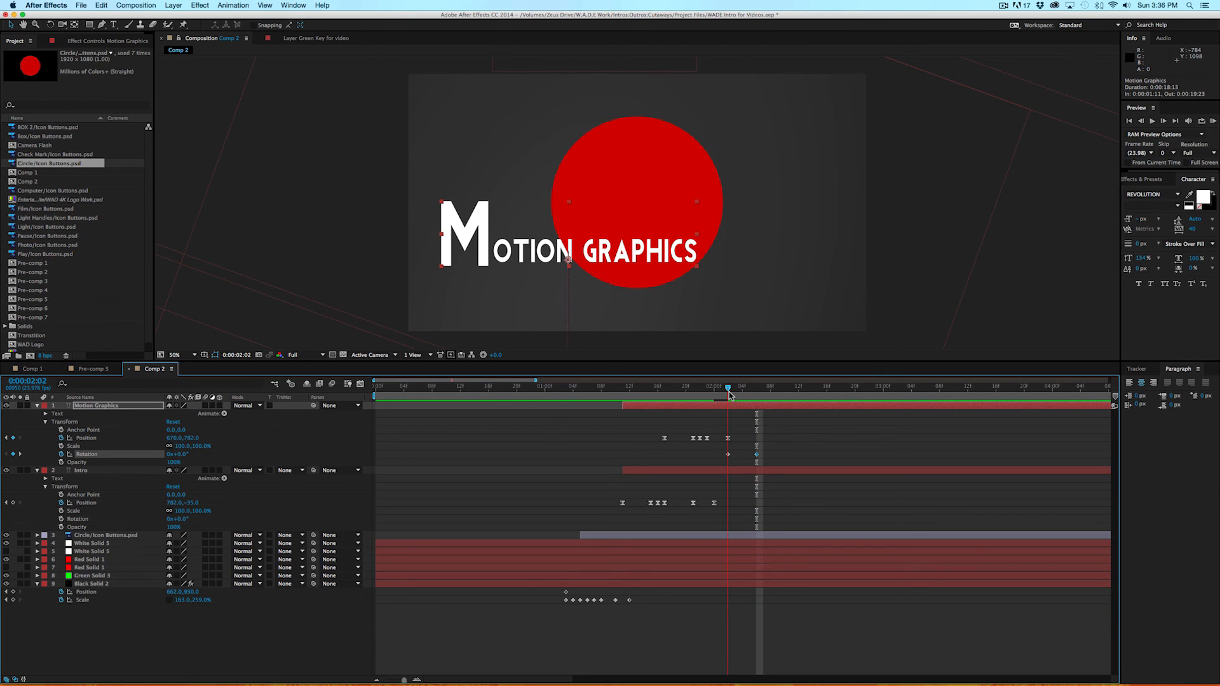
left_click(61, 446)
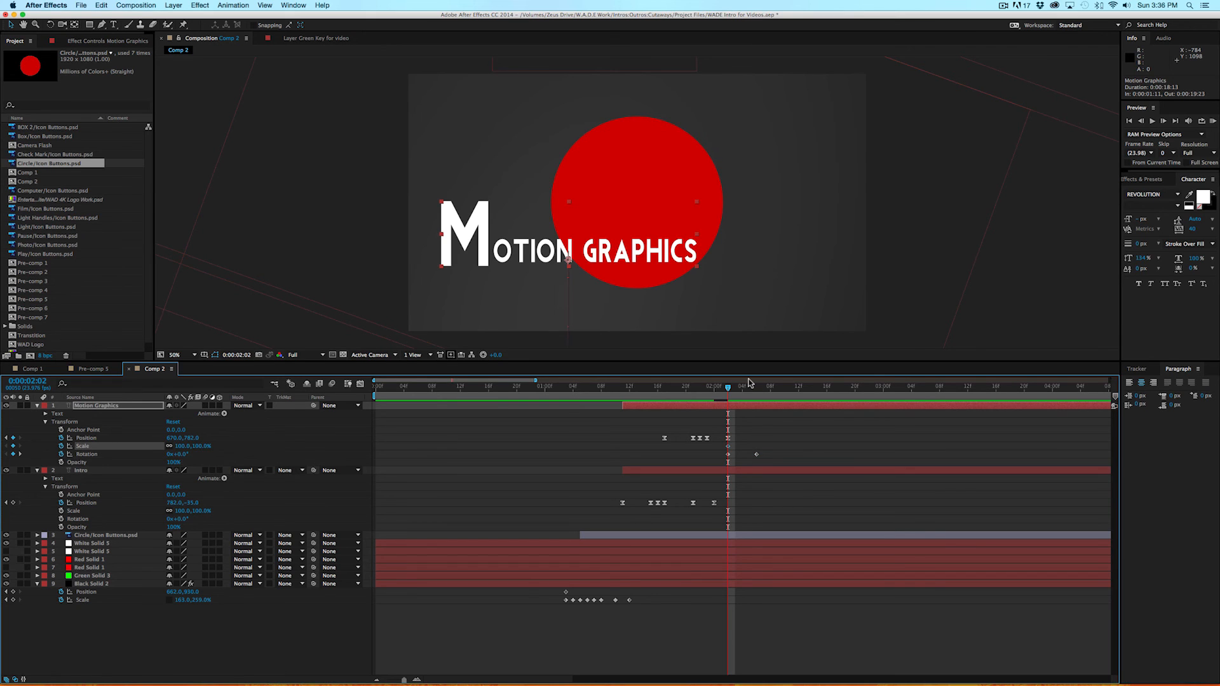
left_click_drag(731, 390, 758, 390)
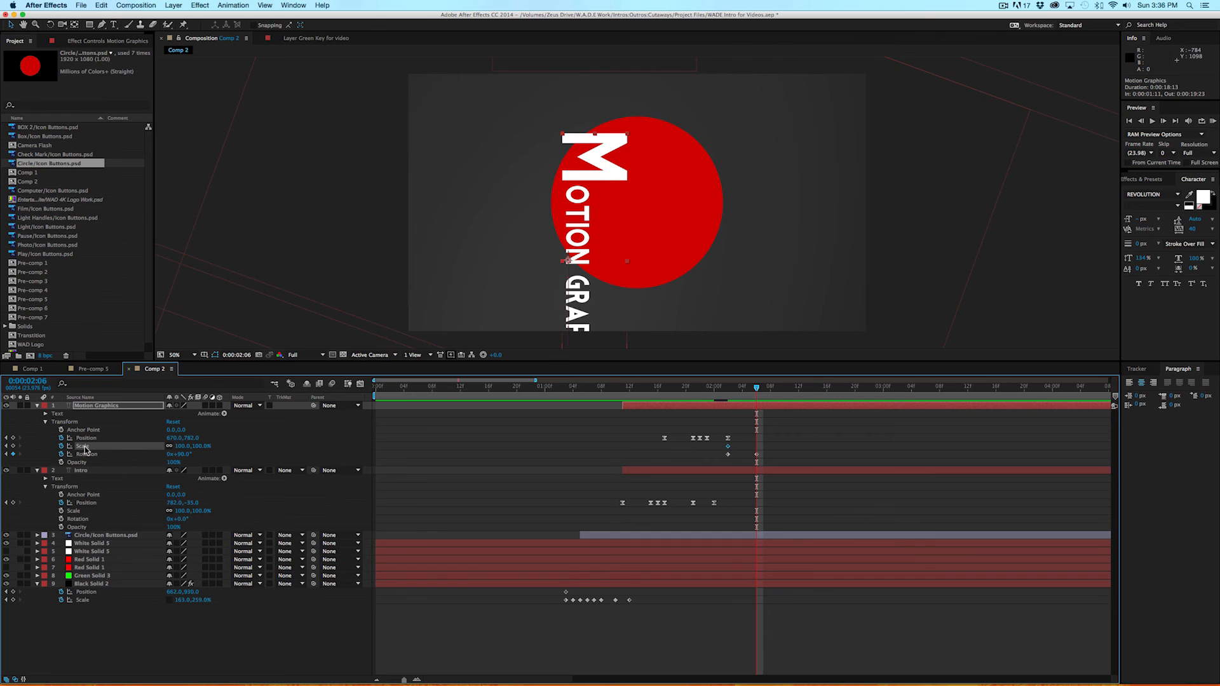
left_click(12, 446)
Scale the Motion Graphics text up to 170% at 0:00:02:08.
left_click_drag(758, 391, 768, 390)
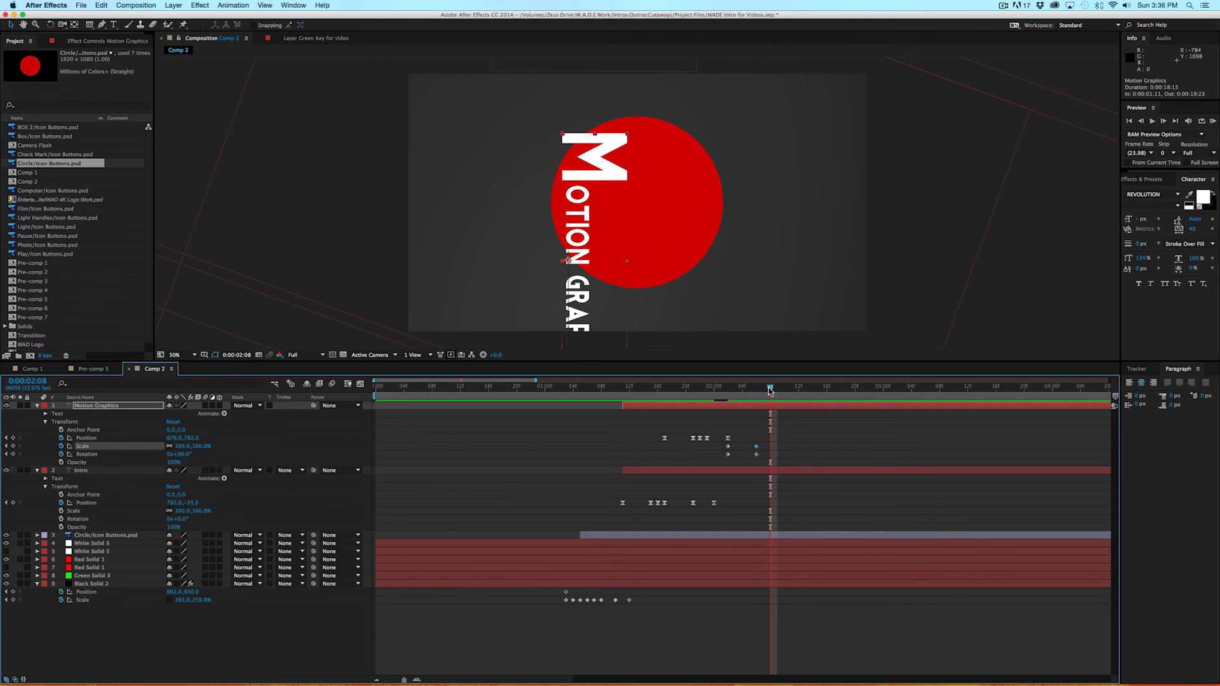
mouse_move(184, 446)
left_mouse_down()
mouse_move(211, 440)
mouse_move(184, 448)
left_mouse_up()
left_click(183, 447)
type("170")
key("Return")
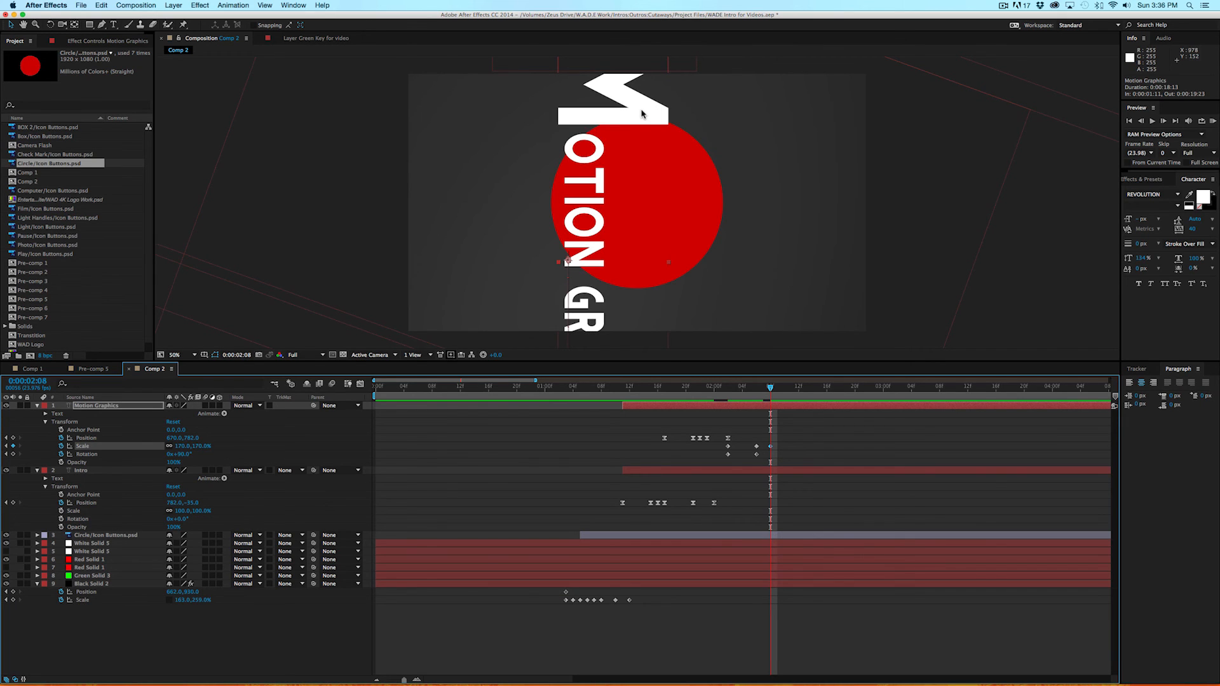
Move the Motion Graphics text to 690, 1274 at 0:00:02:08, its M on the red circle, and hold its previous position with a keyframe at 0:00:02:07.
left_click_drag(641, 113, 645, 228)
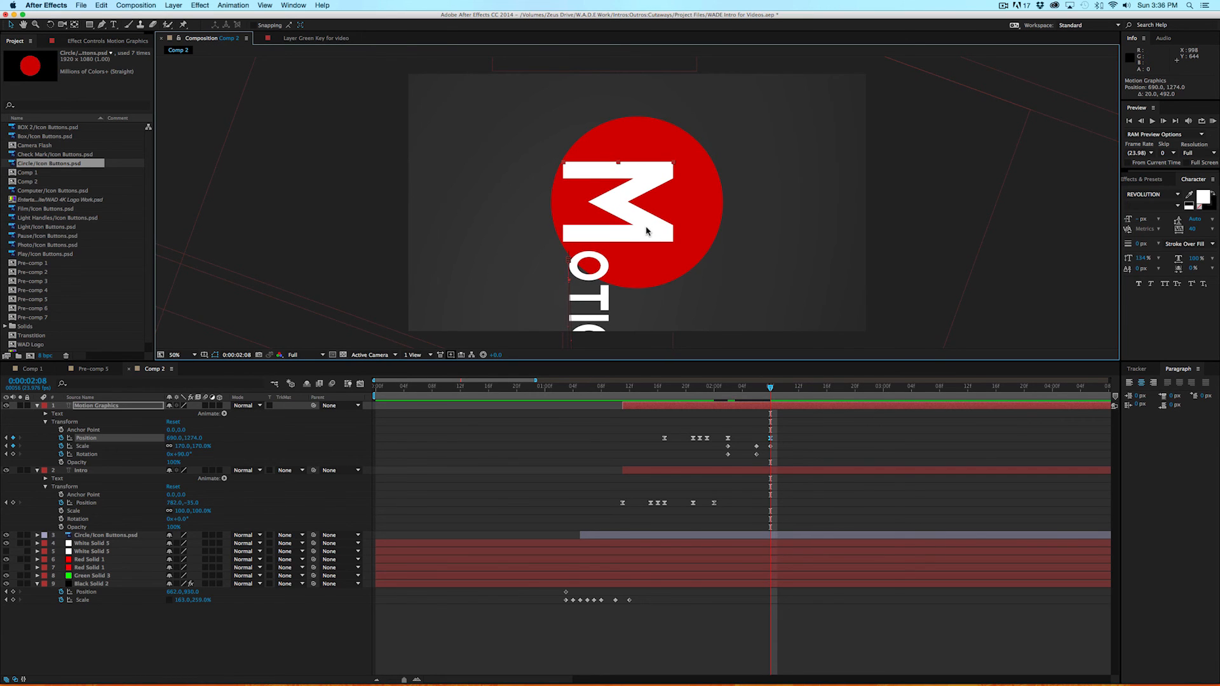
left_click_drag(762, 389, 685, 390)
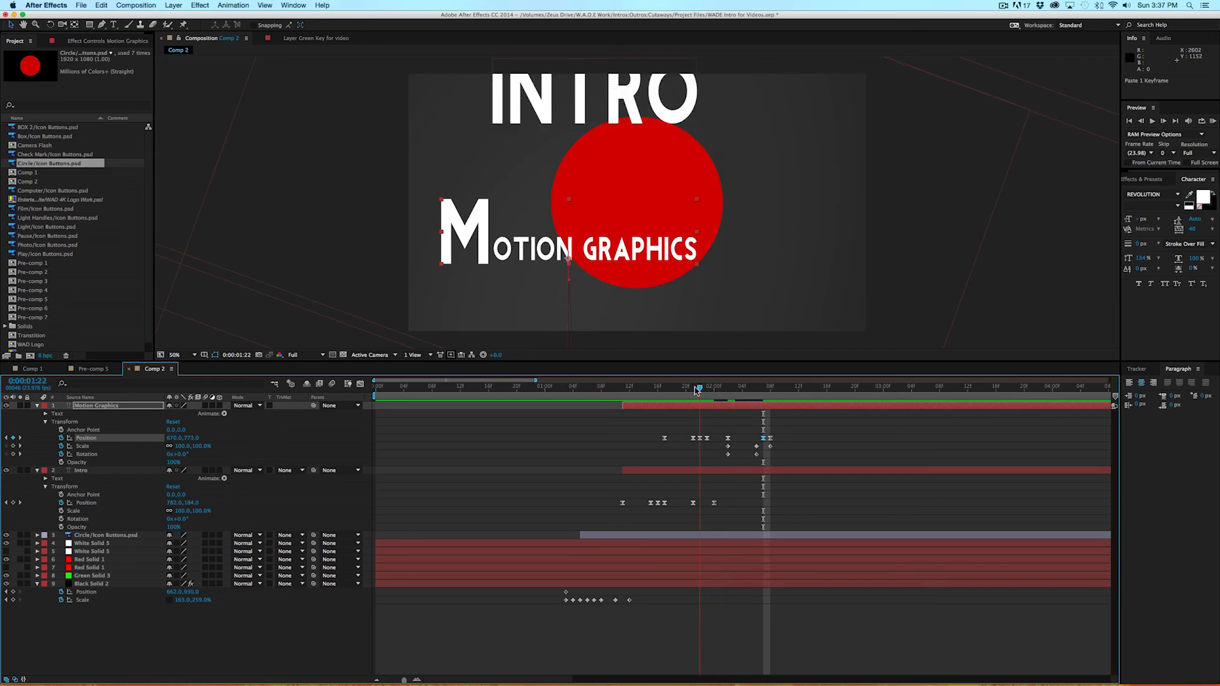
key("space")
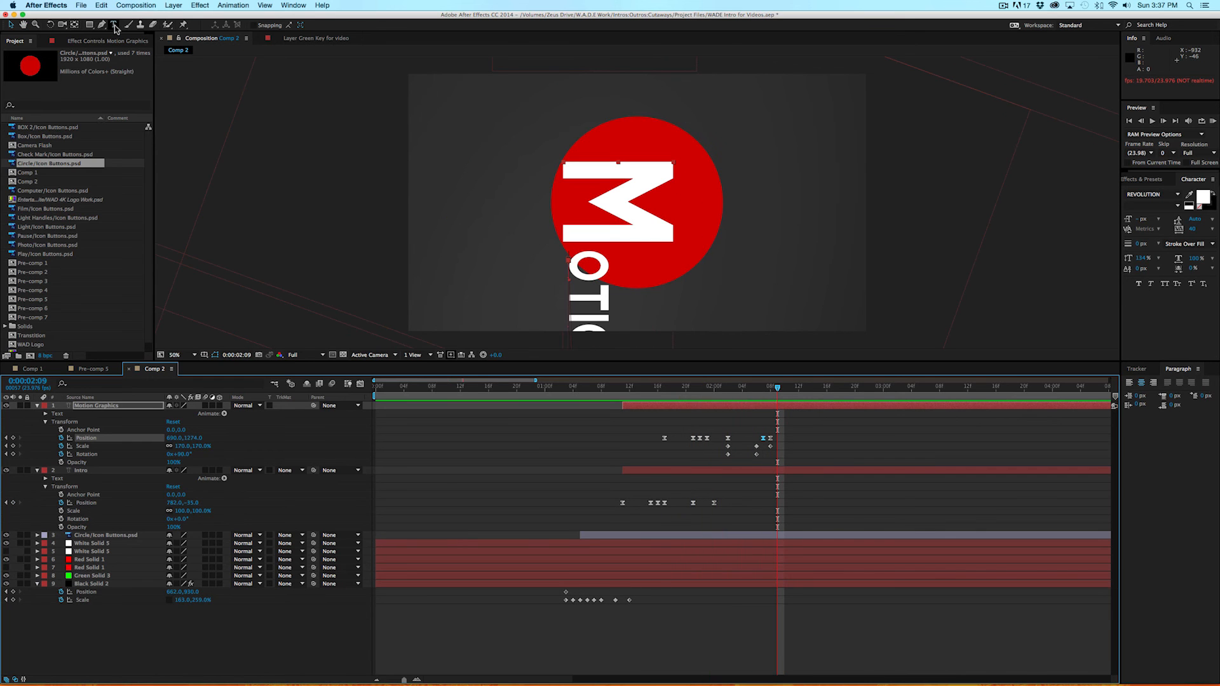
Create a new text layer reading "Tutorial" beside the red circle.
left_click(115, 26)
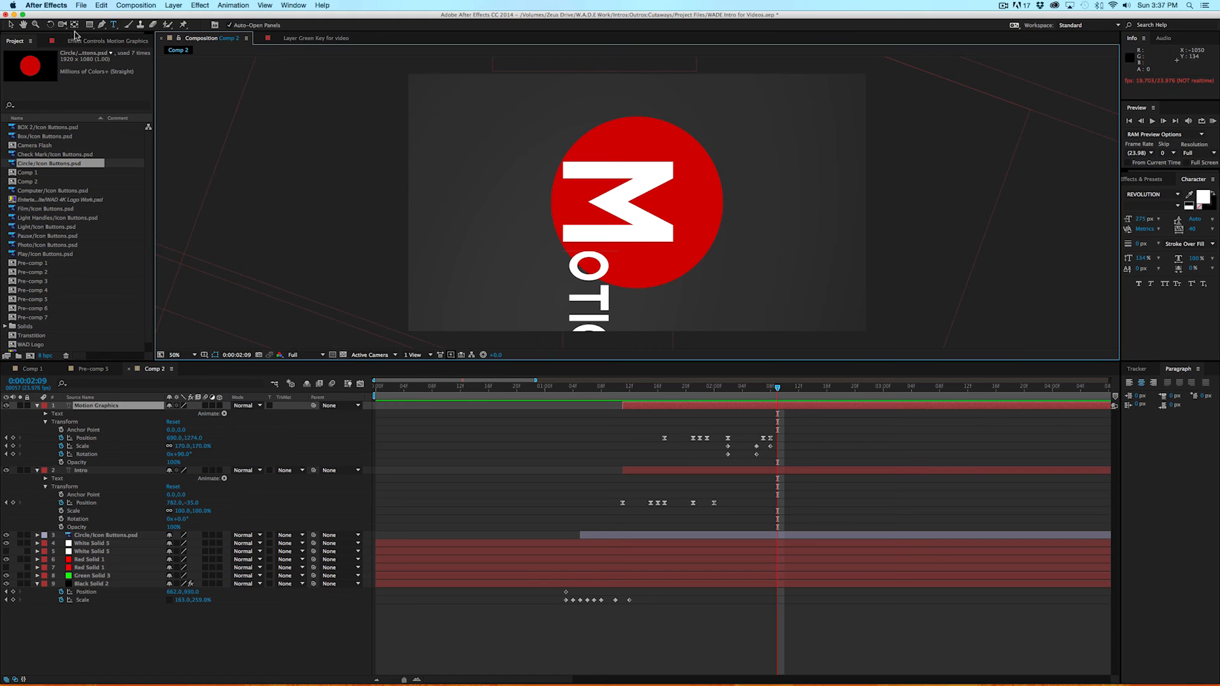
left_click(11, 25)
left_click(115, 26)
left_click(445, 181)
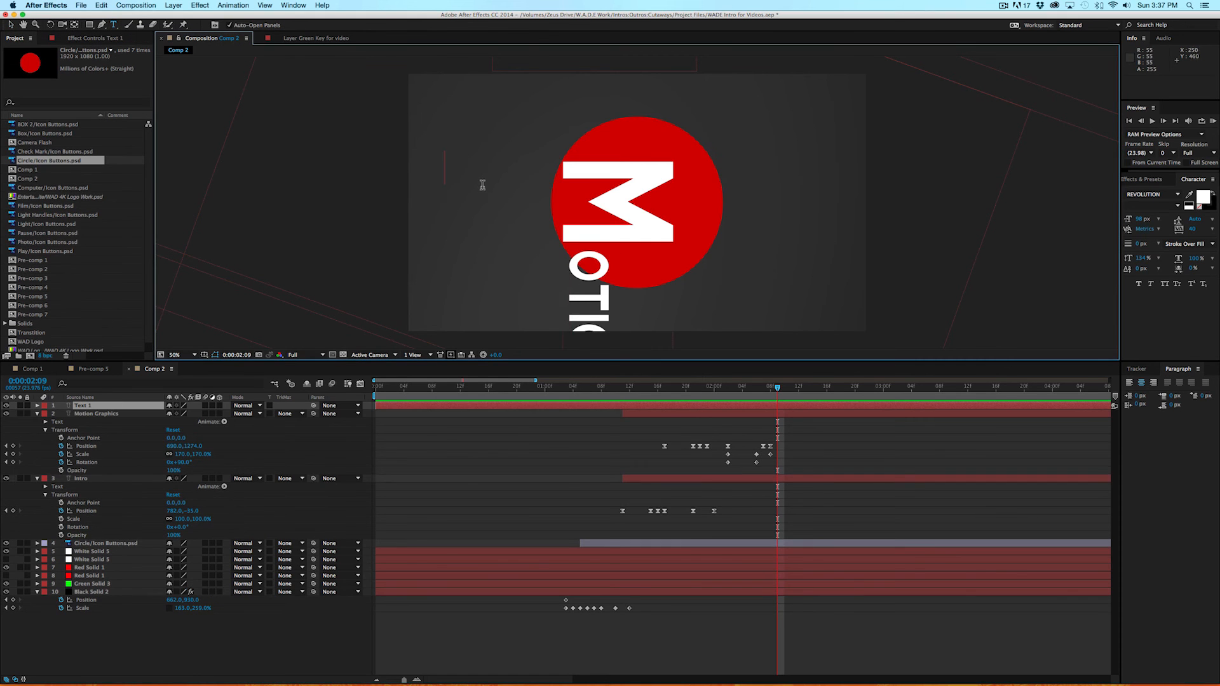
type("TU")
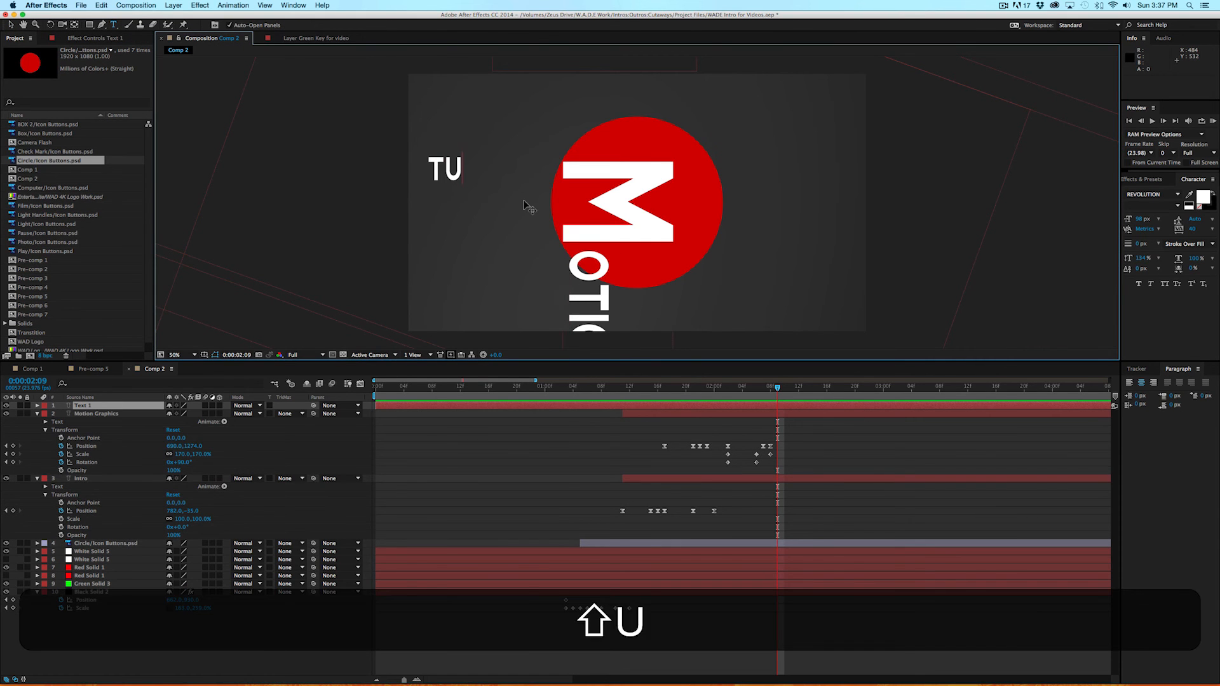
type("torial")
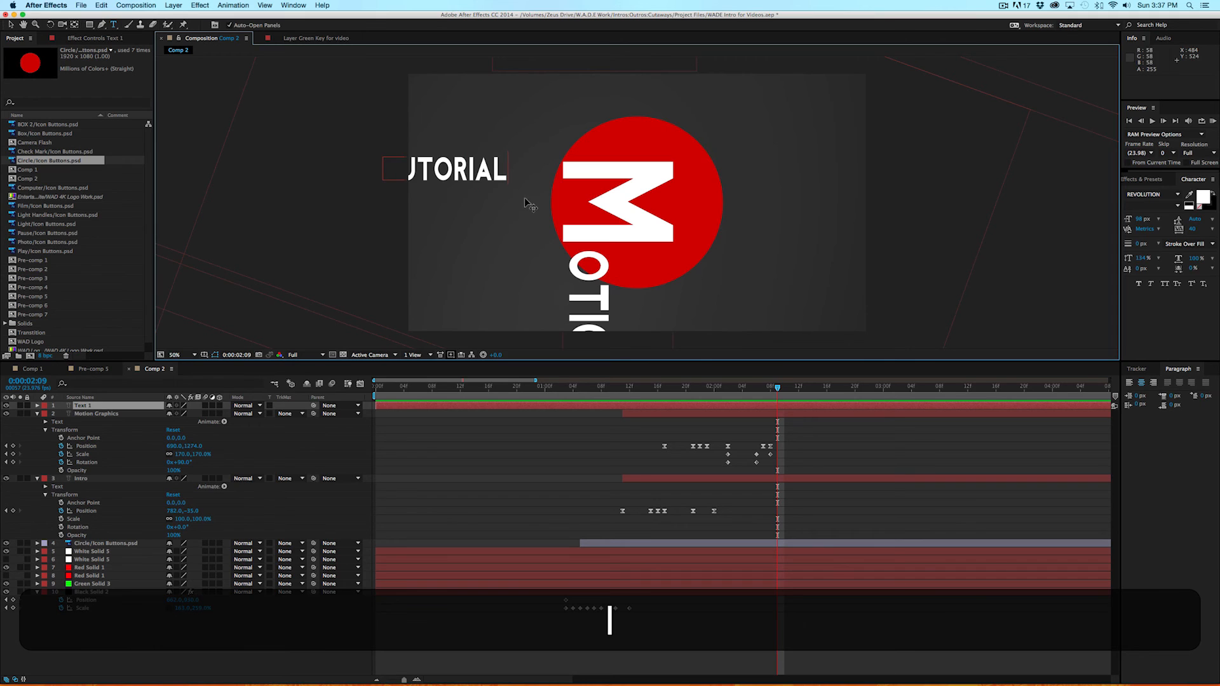
Enlarge the Tutorial text to 166 px and place it beside the big M, overlapping the red circle's edge.
left_click_drag(503, 176, 321, 169)
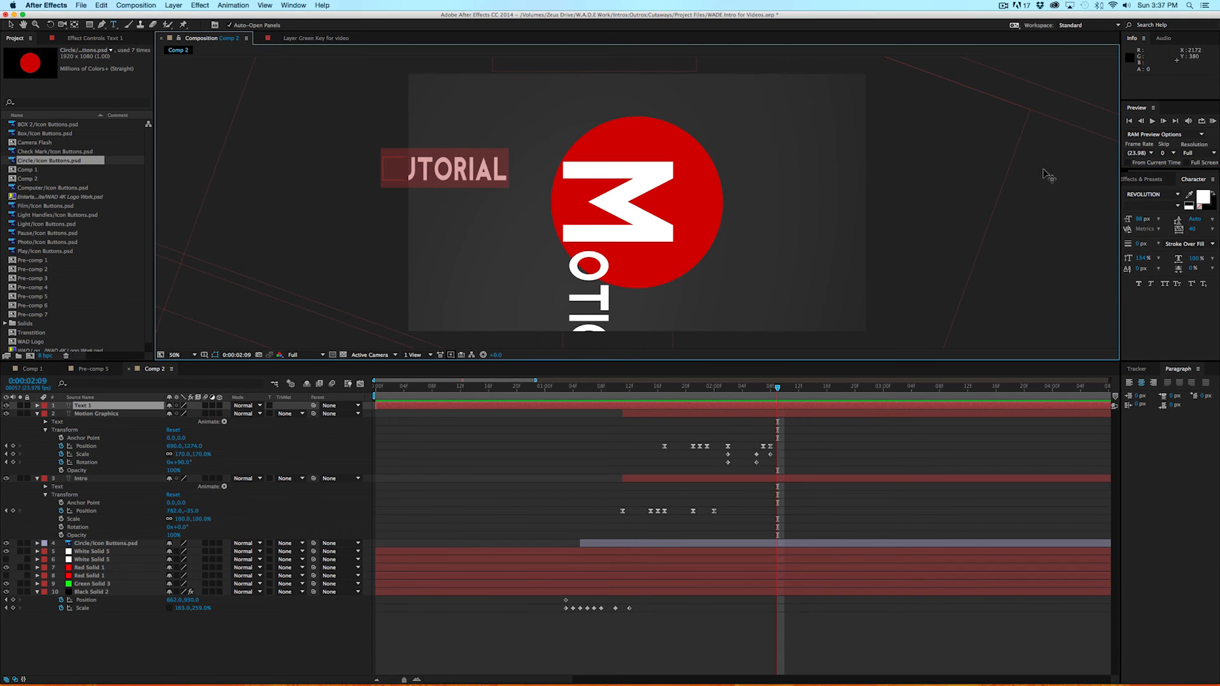
left_click_drag(1139, 221, 1173, 218)
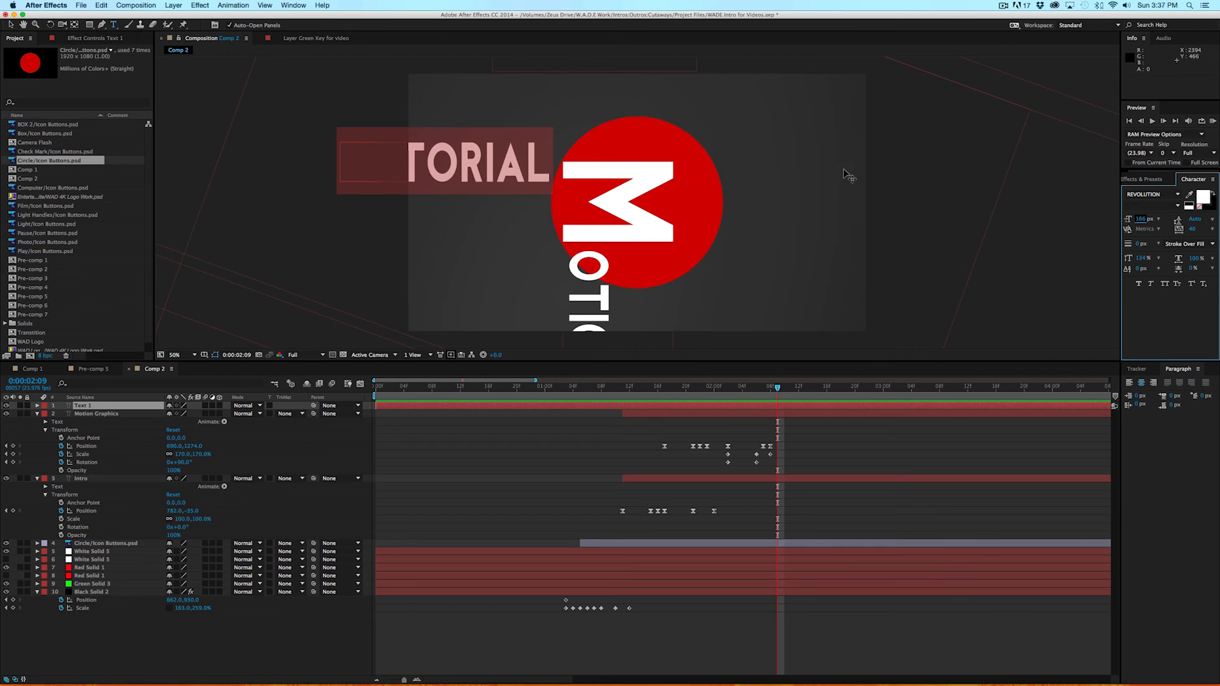
left_click(10, 25)
left_click_drag(481, 167, 781, 204)
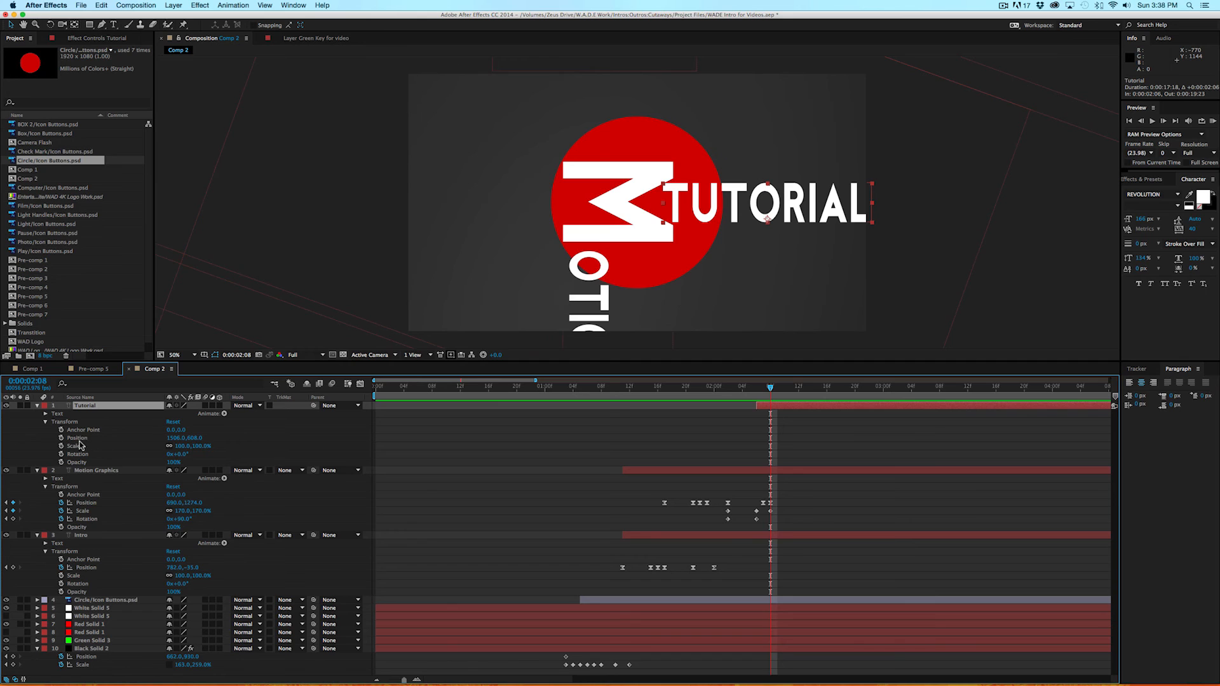
Add position and scale keyframes to the Tutorial text and shift them to 0:00:02:13.
left_click(61, 446)
left_click(61, 438)
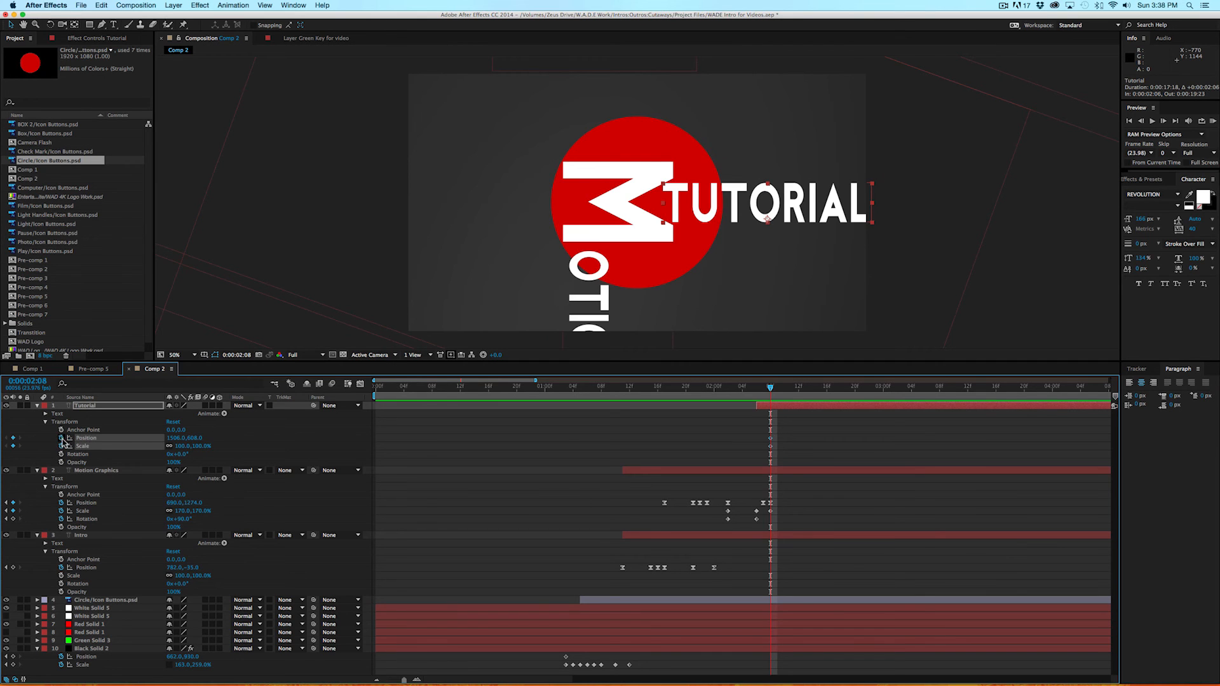
left_click_drag(769, 387, 806, 388)
left_click_drag(766, 434, 806, 447)
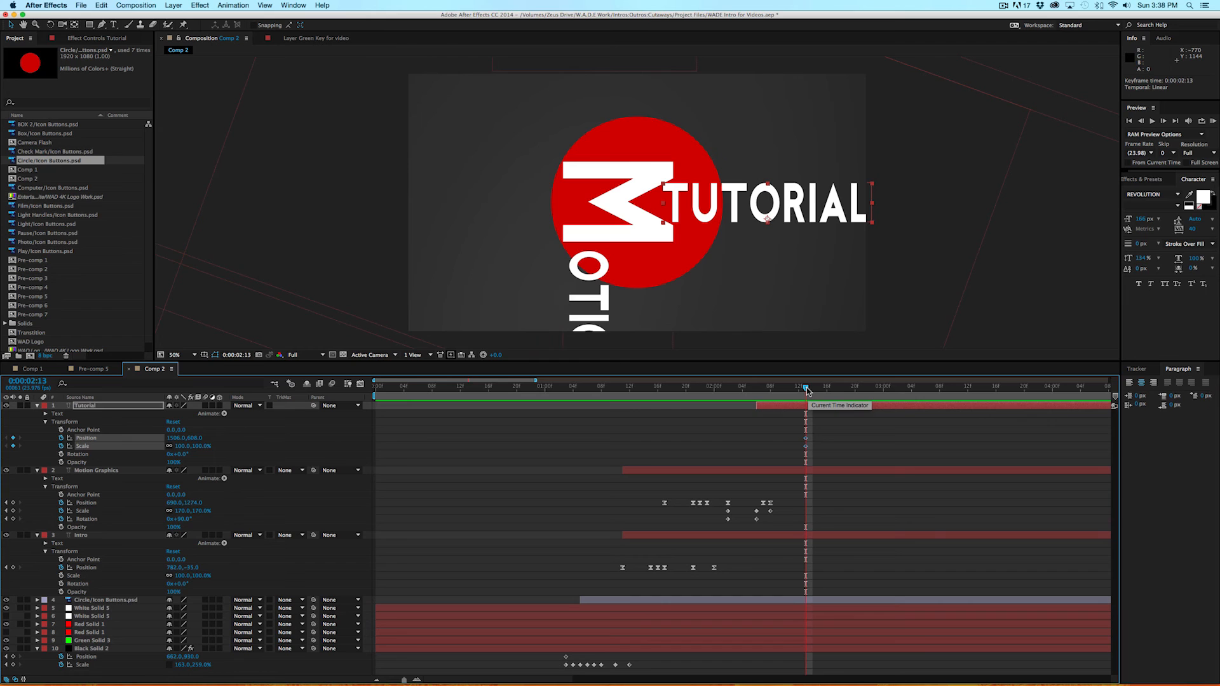
Start the Tutorial text outside the frame at X 2367 and retime its slide-in to run from 0:00:02:05 to 0:00:02:10.
left_click(764, 388)
left_click_drag(764, 393, 775, 394)
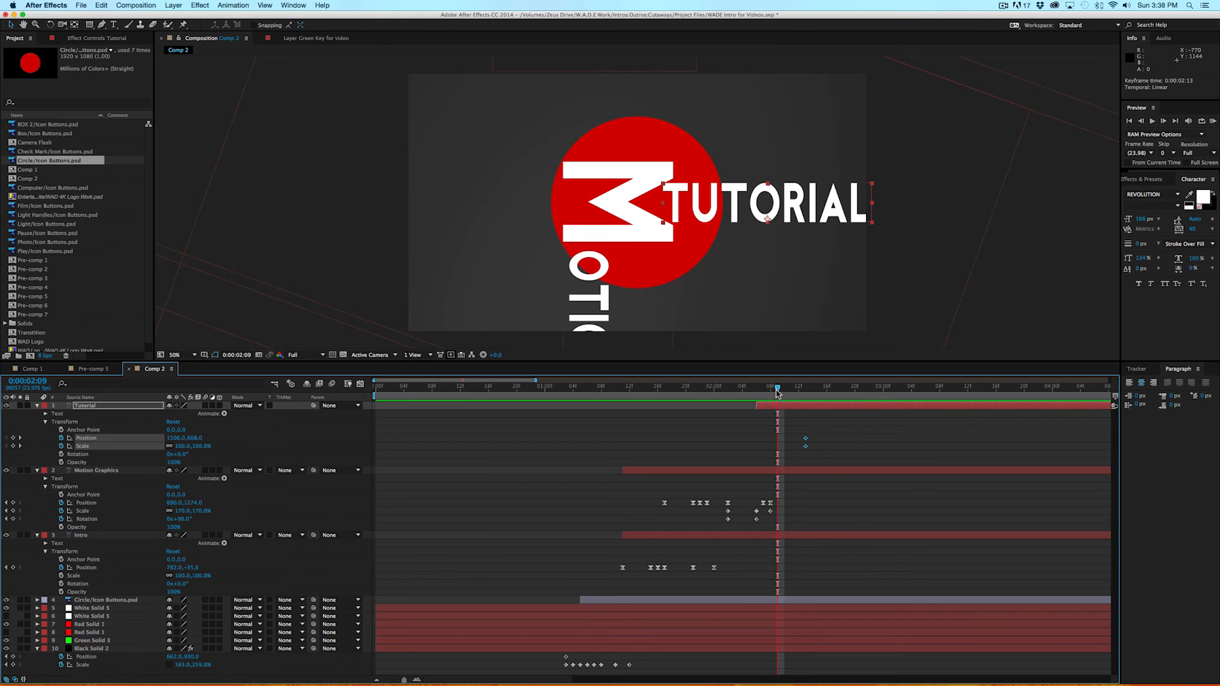
left_click(1141, 122)
left_click(1142, 122)
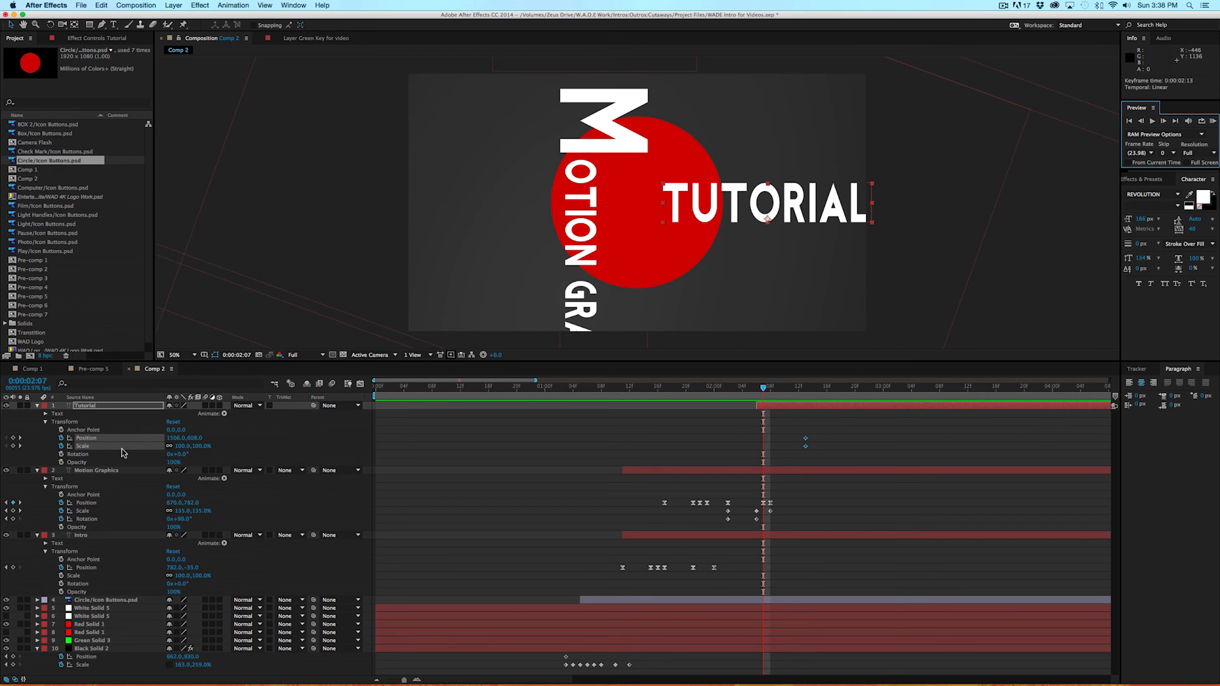
left_click_drag(176, 439, 577, 430)
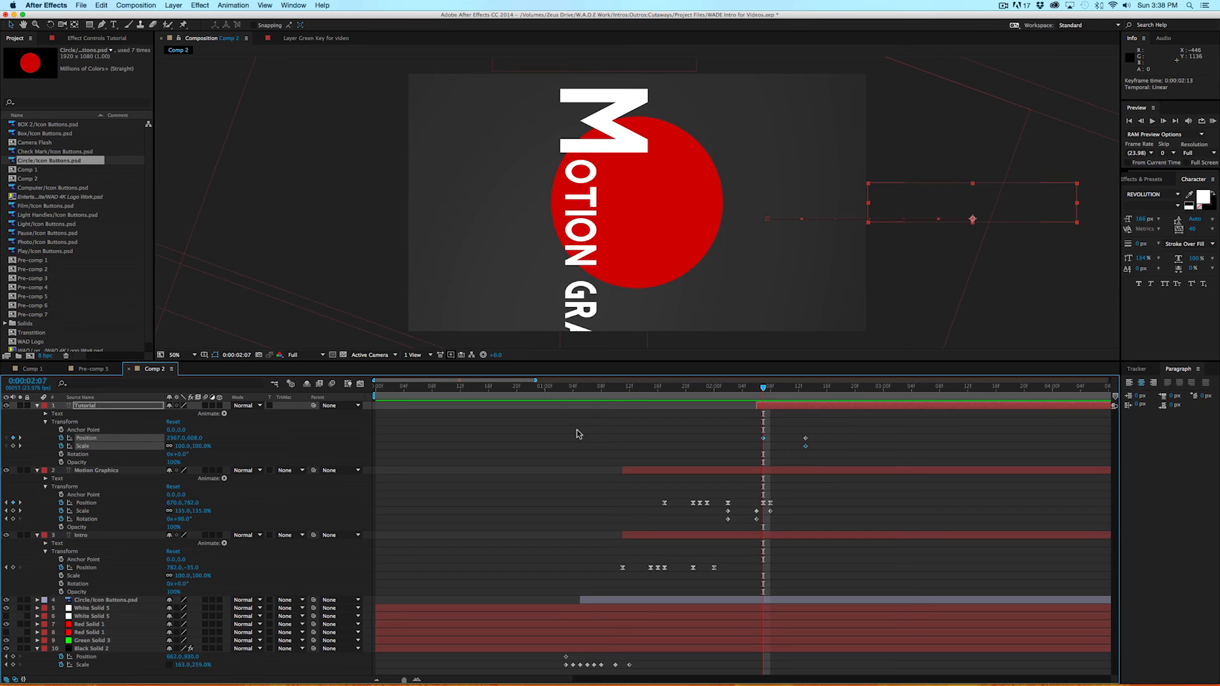
mouse_move(768, 392)
left_mouse_down()
mouse_move(807, 389)
mouse_move(692, 389)
mouse_move(746, 389)
left_mouse_up()
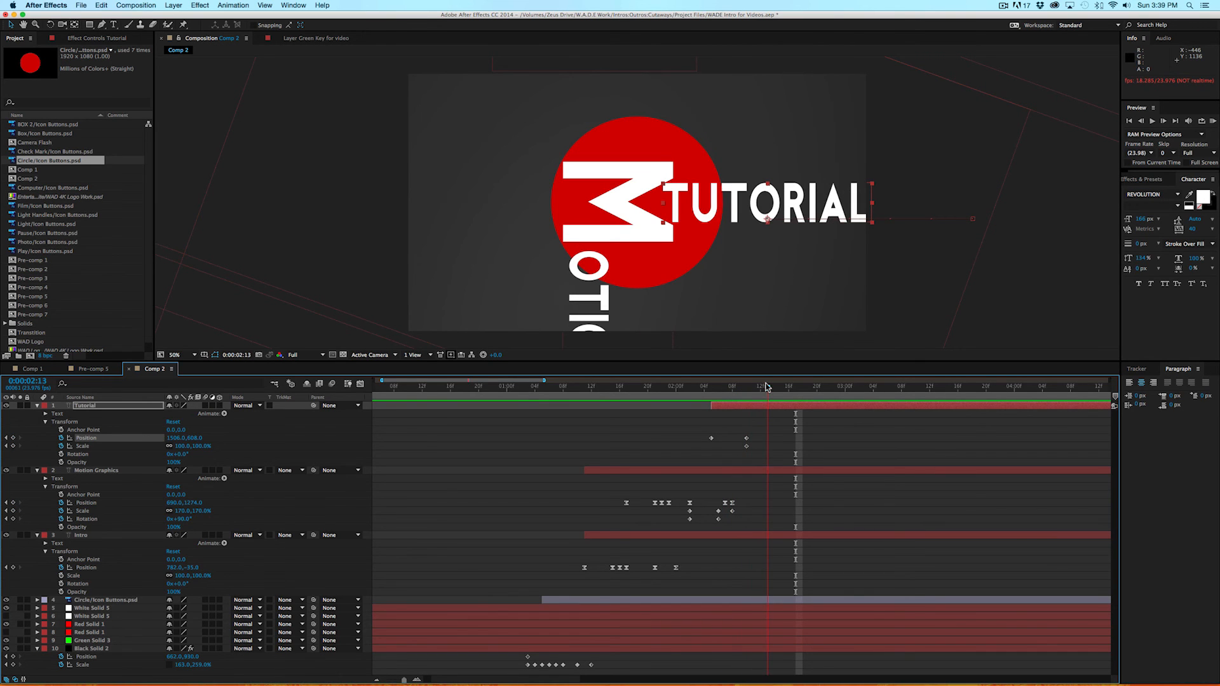
mouse_move(758, 385)
left_mouse_down()
mouse_move(723, 386)
mouse_move(747, 387)
left_mouse_up()
Slide the Motion Graphics text sideways out of the frame, from a position keyframe at 0:00:02:09 to X -435 at 0:00:02:10.
left_click(1141, 121)
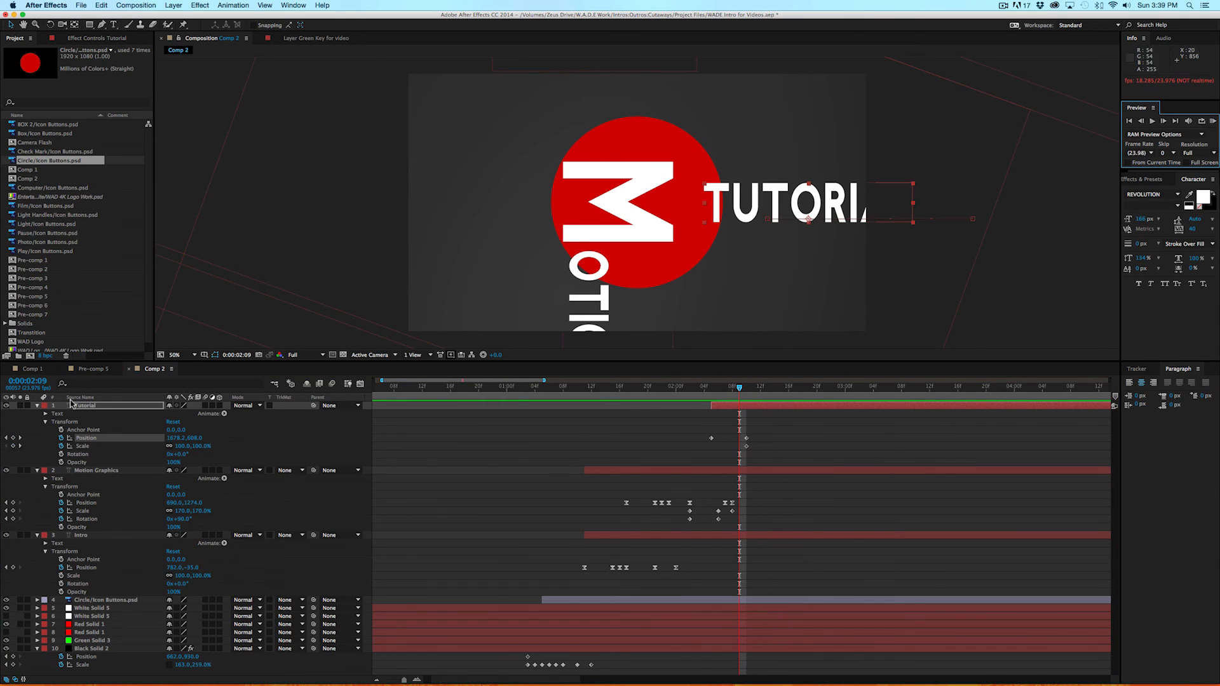
left_click(97, 471)
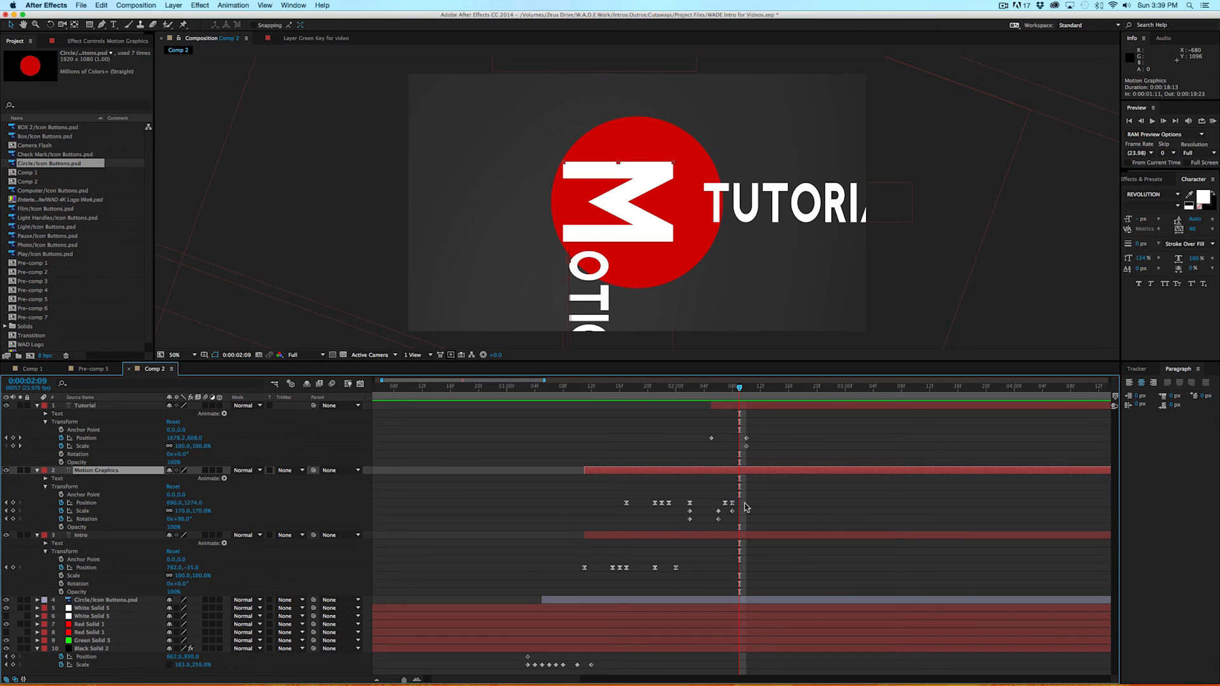
left_click(13, 503)
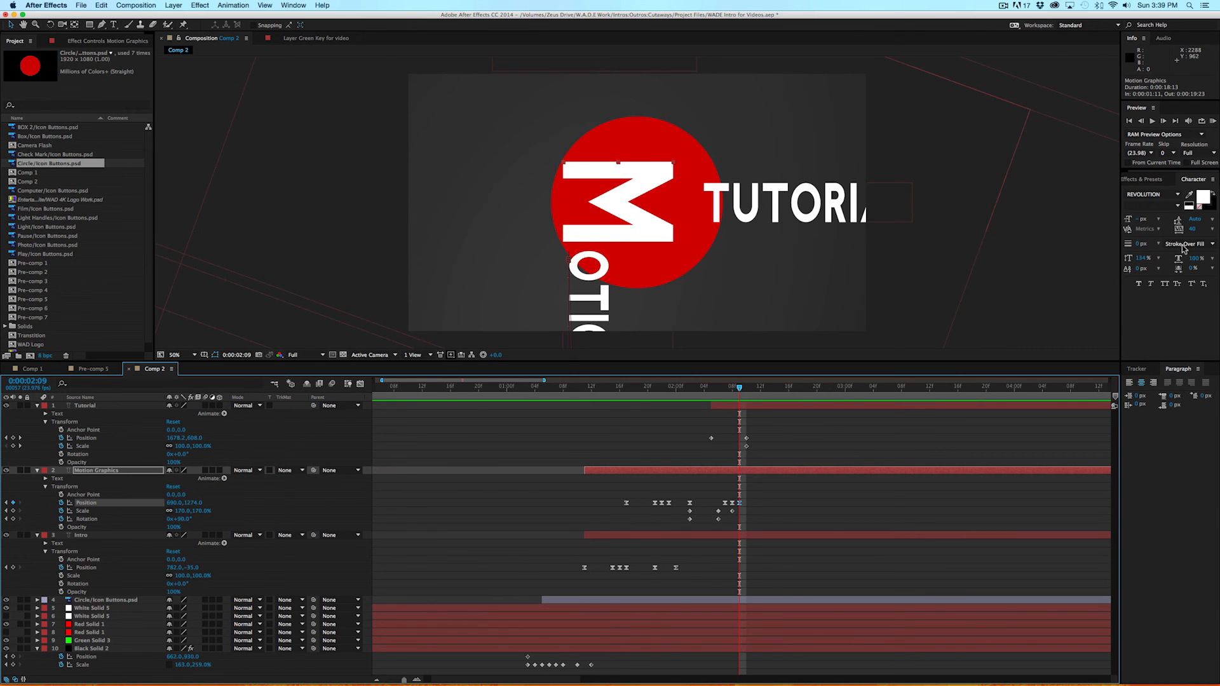
left_click(1164, 121)
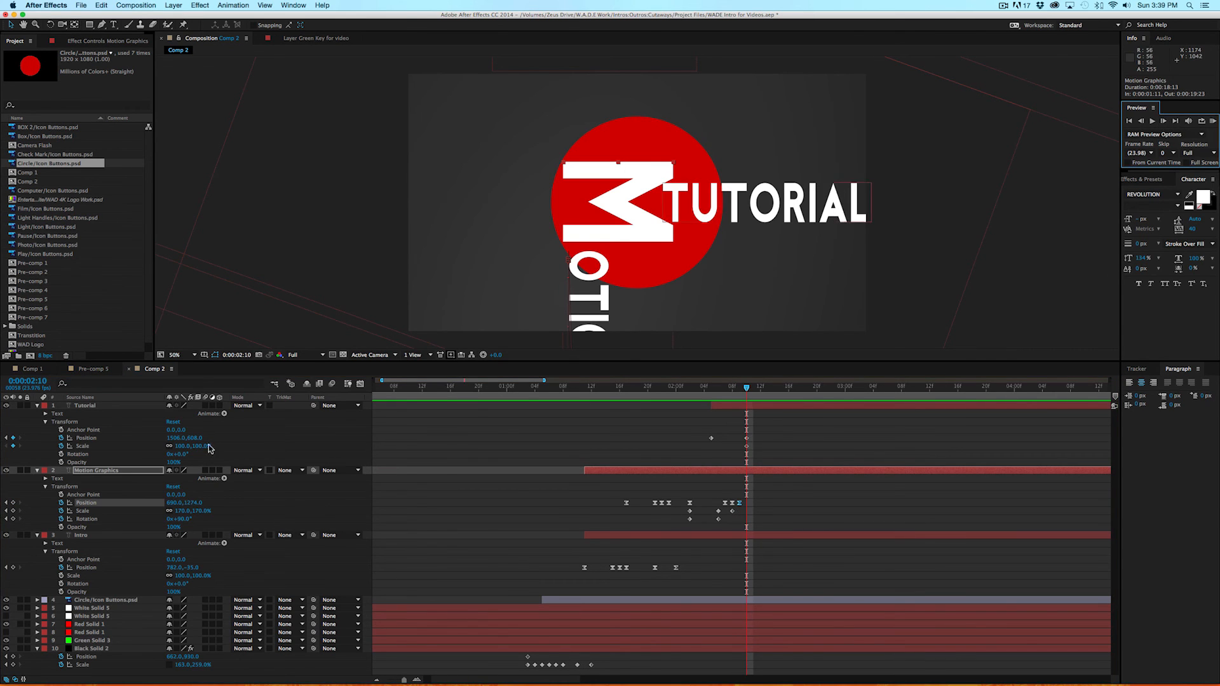
left_click_drag(168, 505, 86, 518)
left_click_drag(172, 507, 73, 510)
left_click_drag(175, 507, 141, 504)
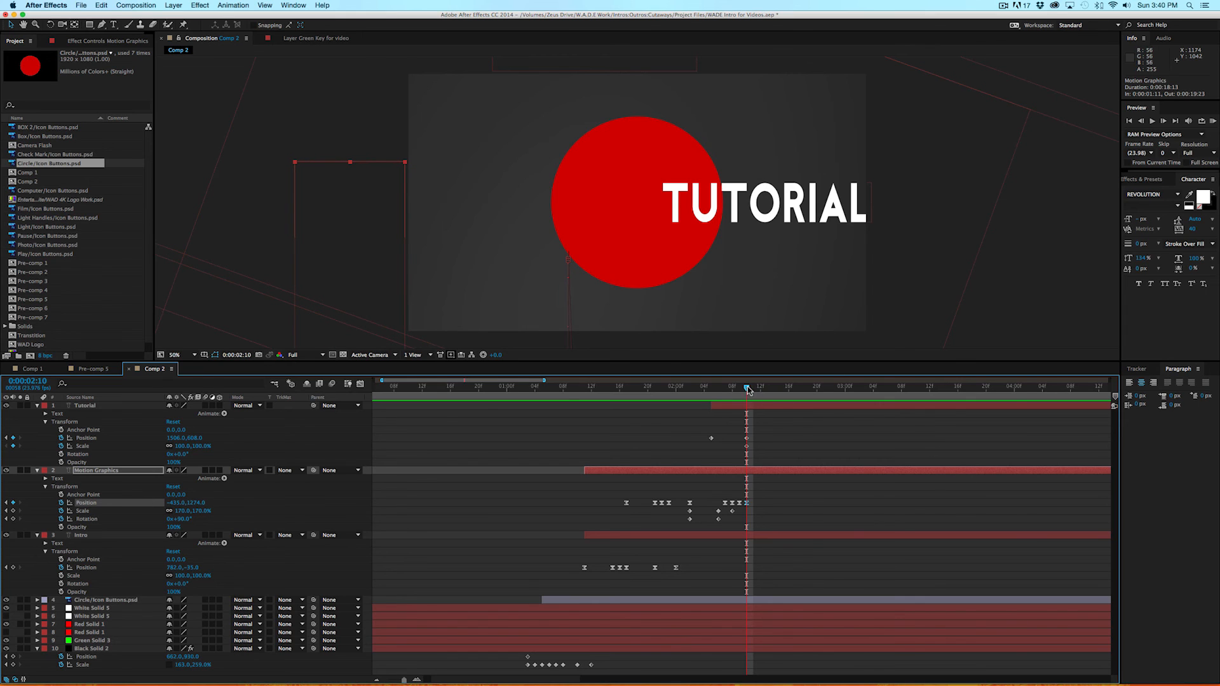
Hold the Tutorial text with a position keyframe at 0:00:02:11, slide it to X 961 at 0:00:02:13, and preview the motion.
left_click(87, 407)
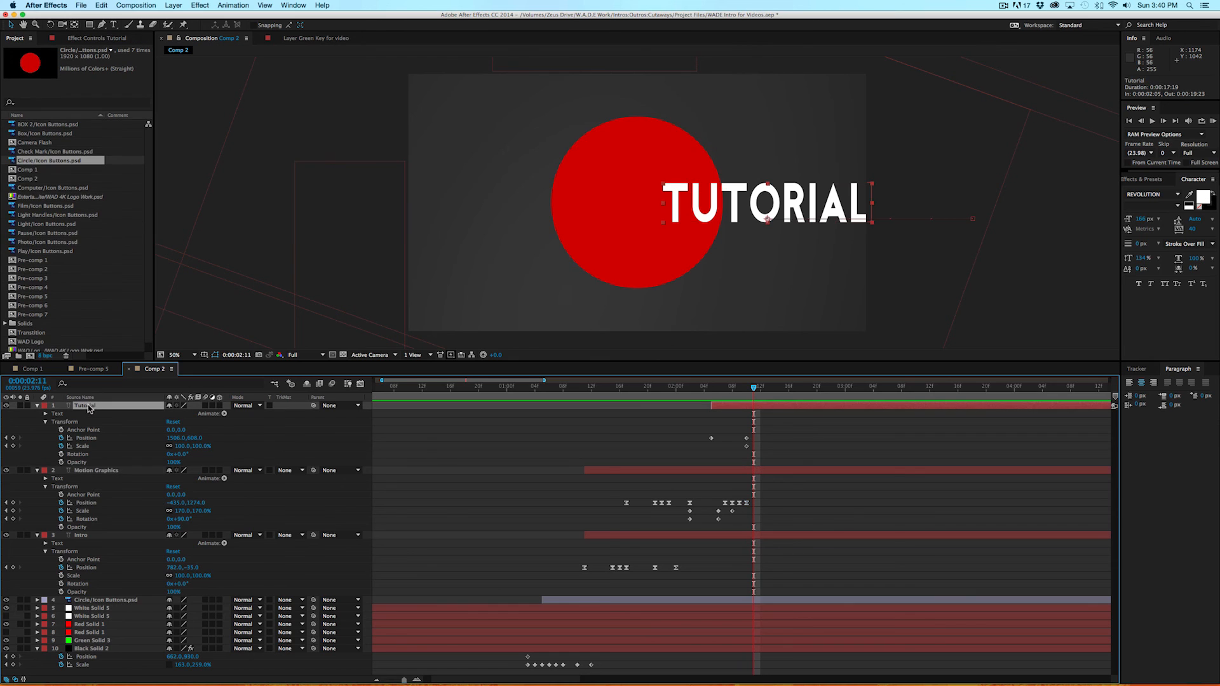
left_click(12, 438)
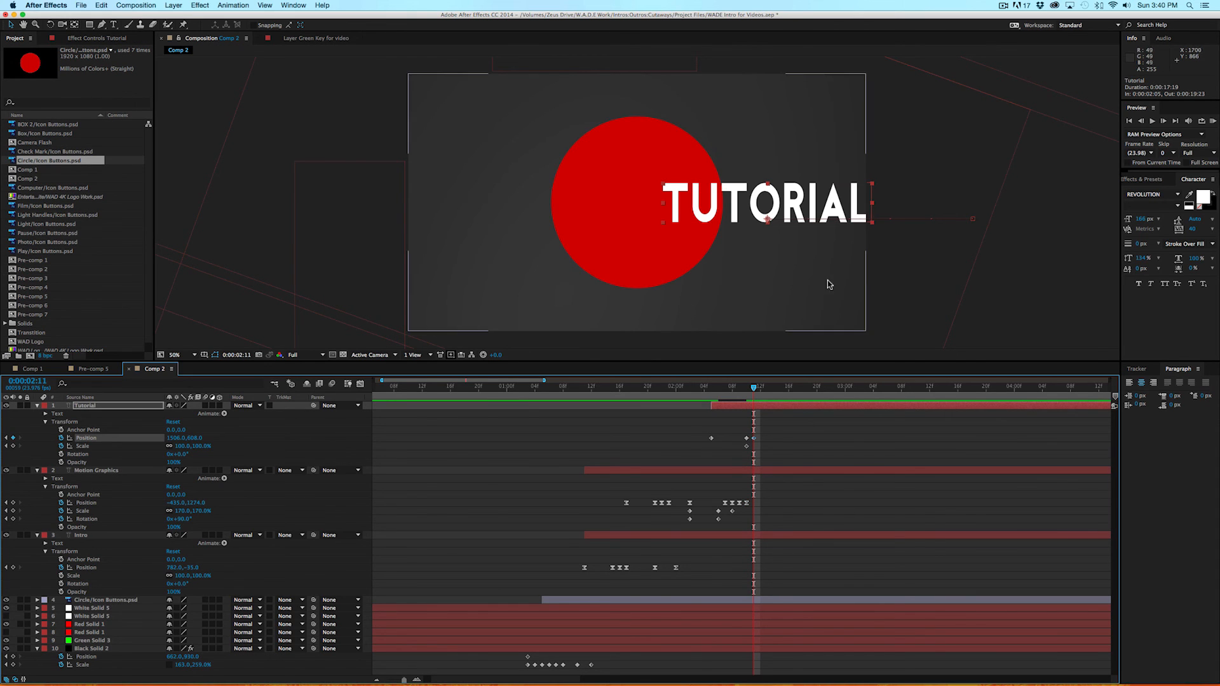
left_click(1163, 122)
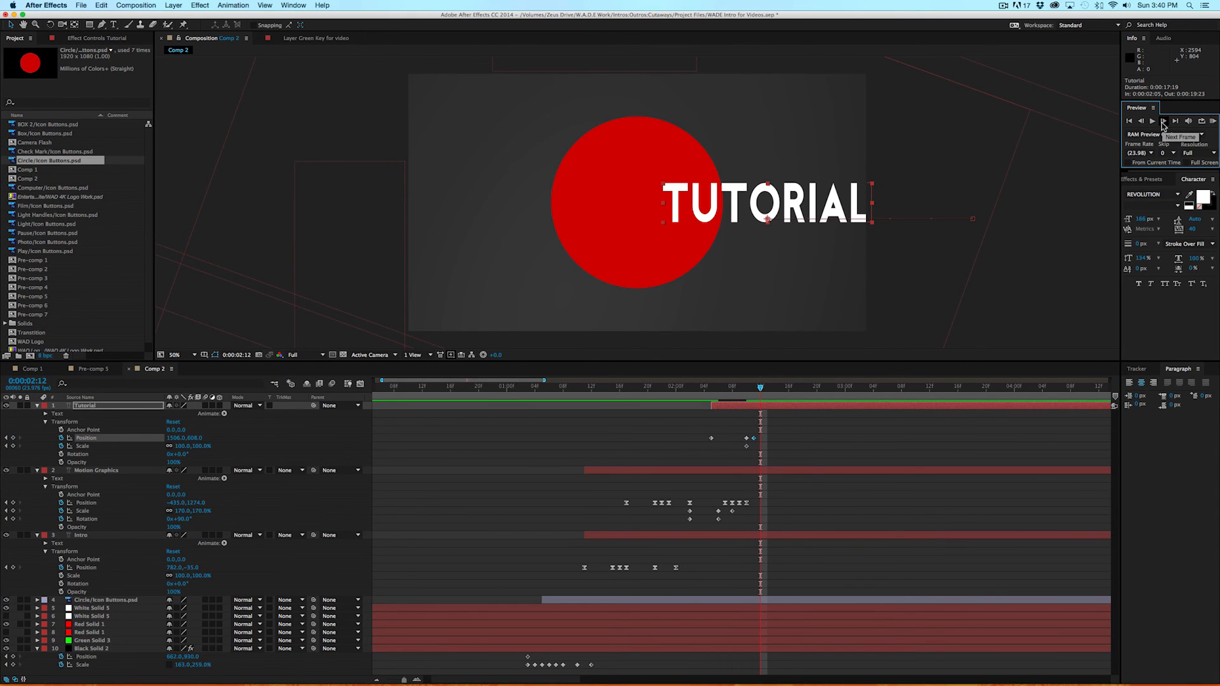
left_click(1163, 122)
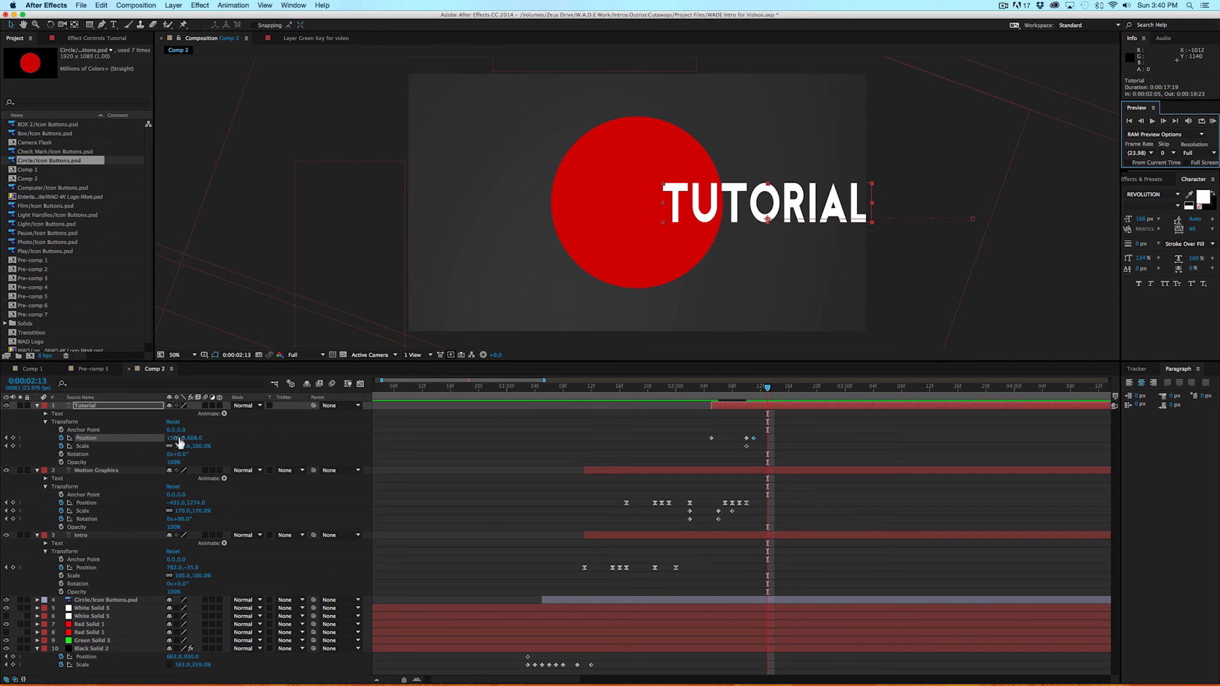
left_click_drag(174, 439, 3, 457)
left_click_drag(174, 439, 109, 439)
left_click_drag(767, 388, 683, 389)
key("space")
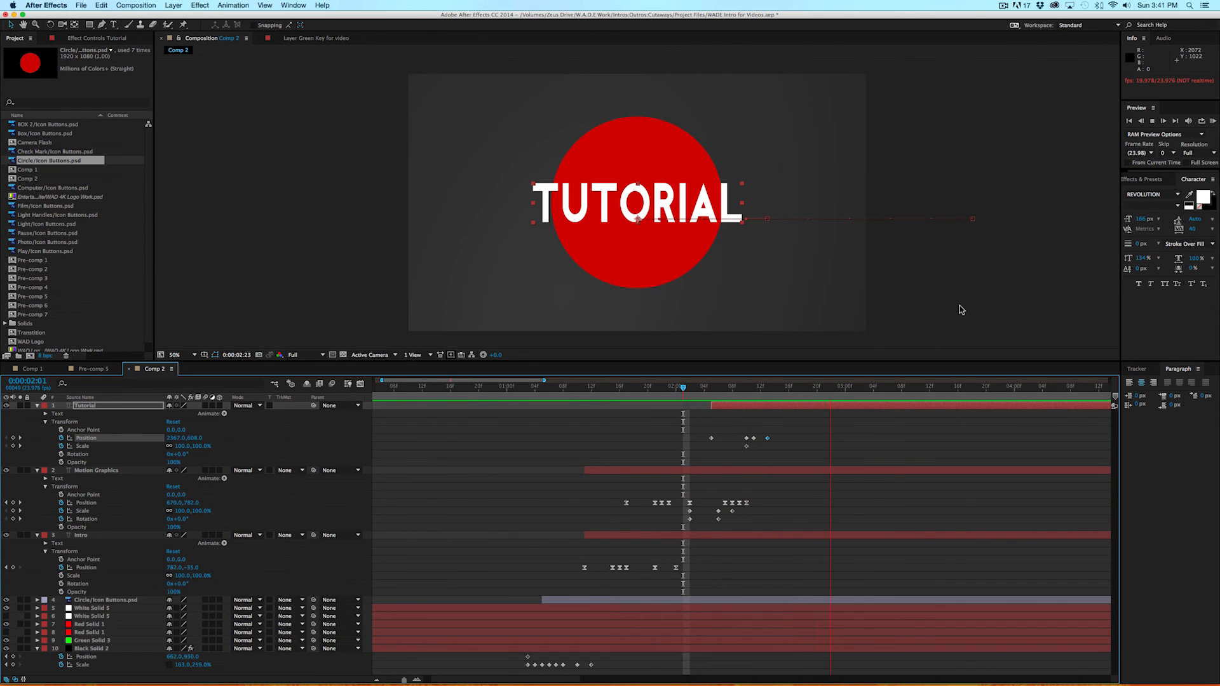
Apply Easy Ease to all of the Tutorial text's position keyframes.
left_click(747, 389)
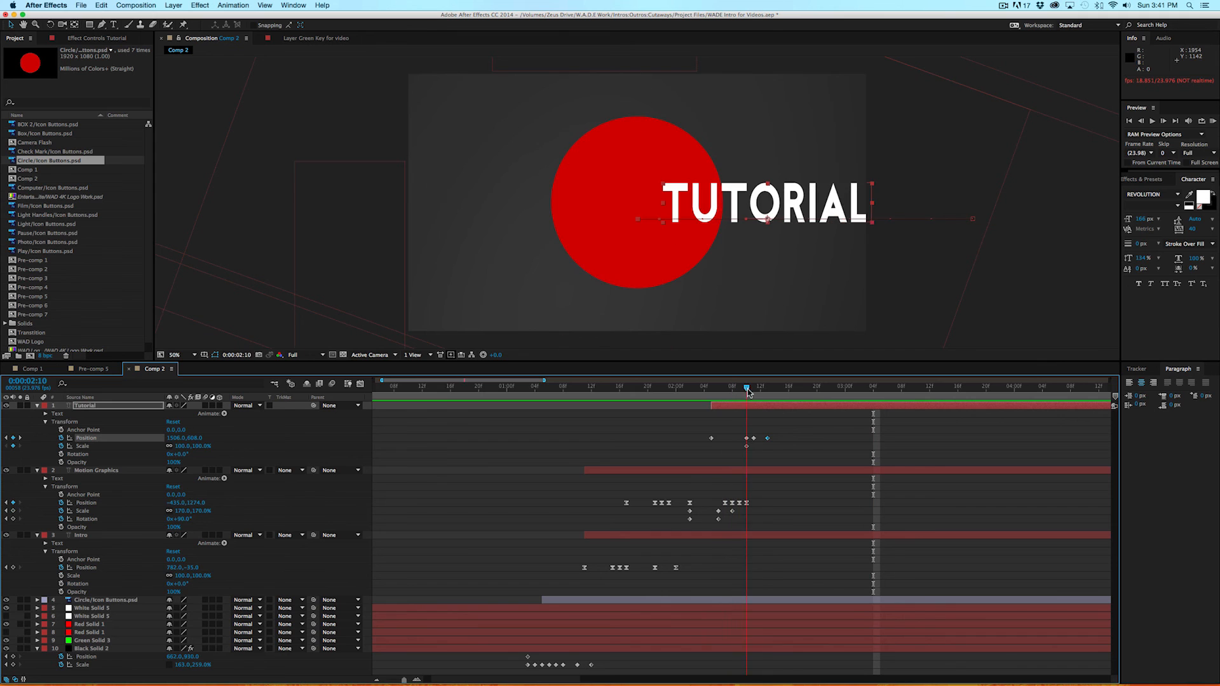
left_click_drag(778, 435, 709, 440)
right_click(709, 439)
mouse_move(790, 554)
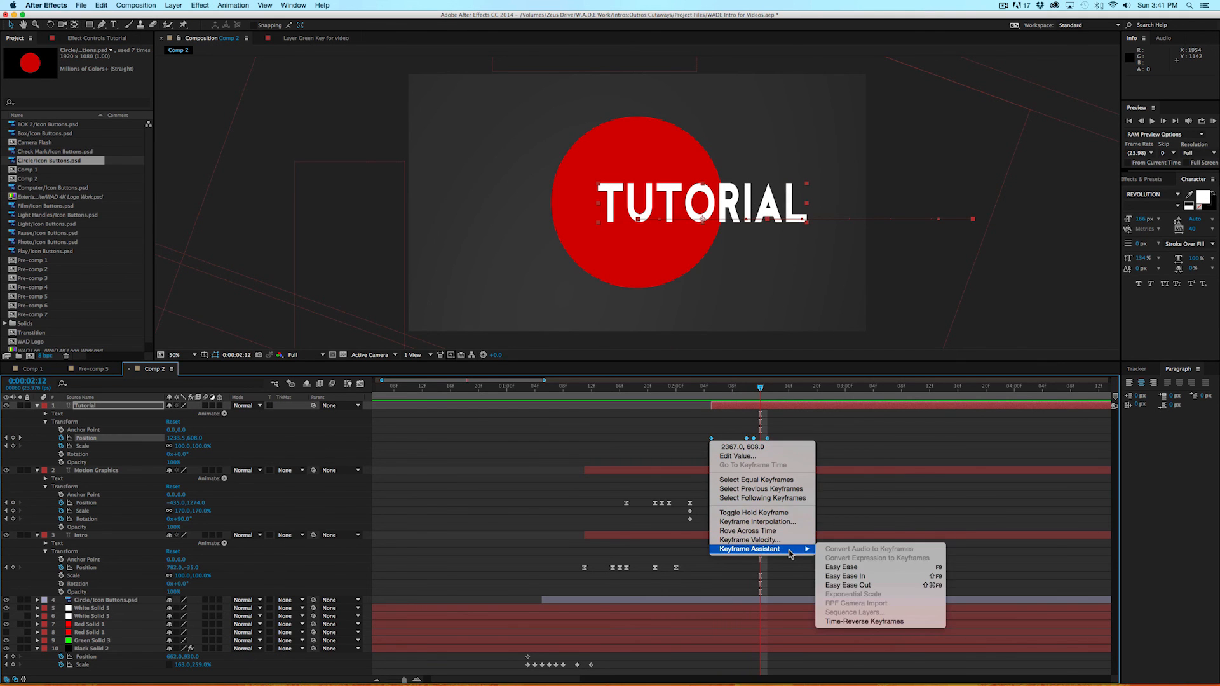
left_click(840, 567)
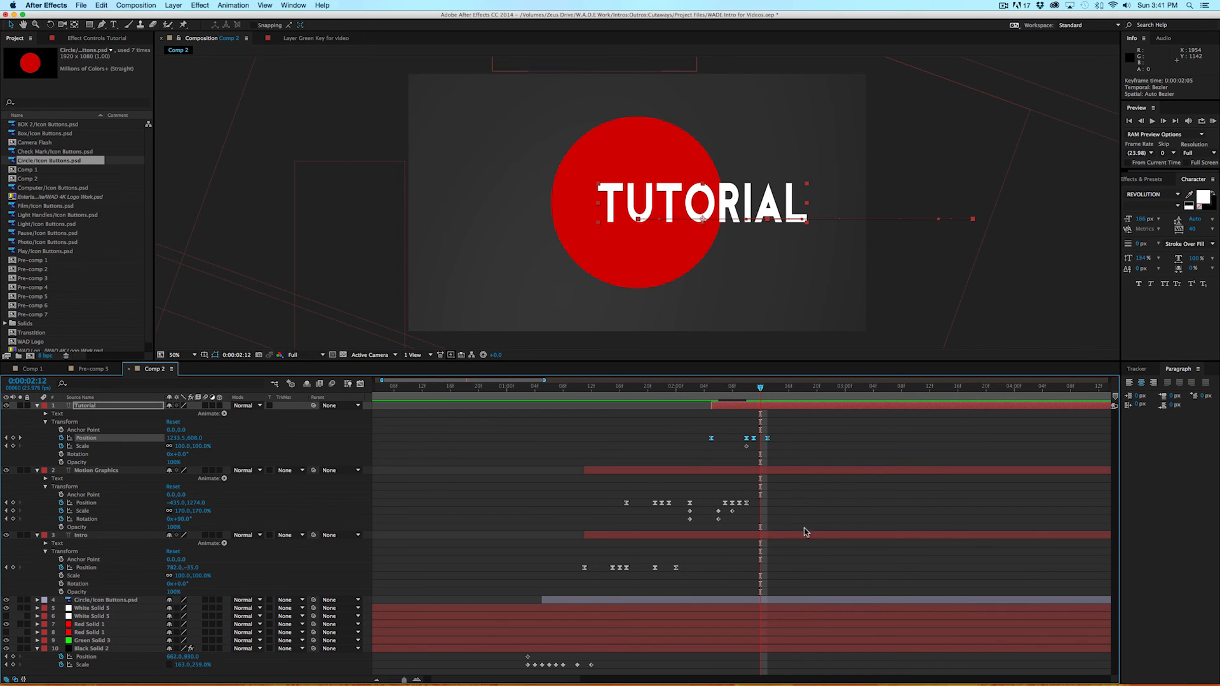
Reshape the Tutorial text's position speed graph so the slide-in peaks early and slows gradually into its stop.
left_click(360, 384)
left_click(746, 643)
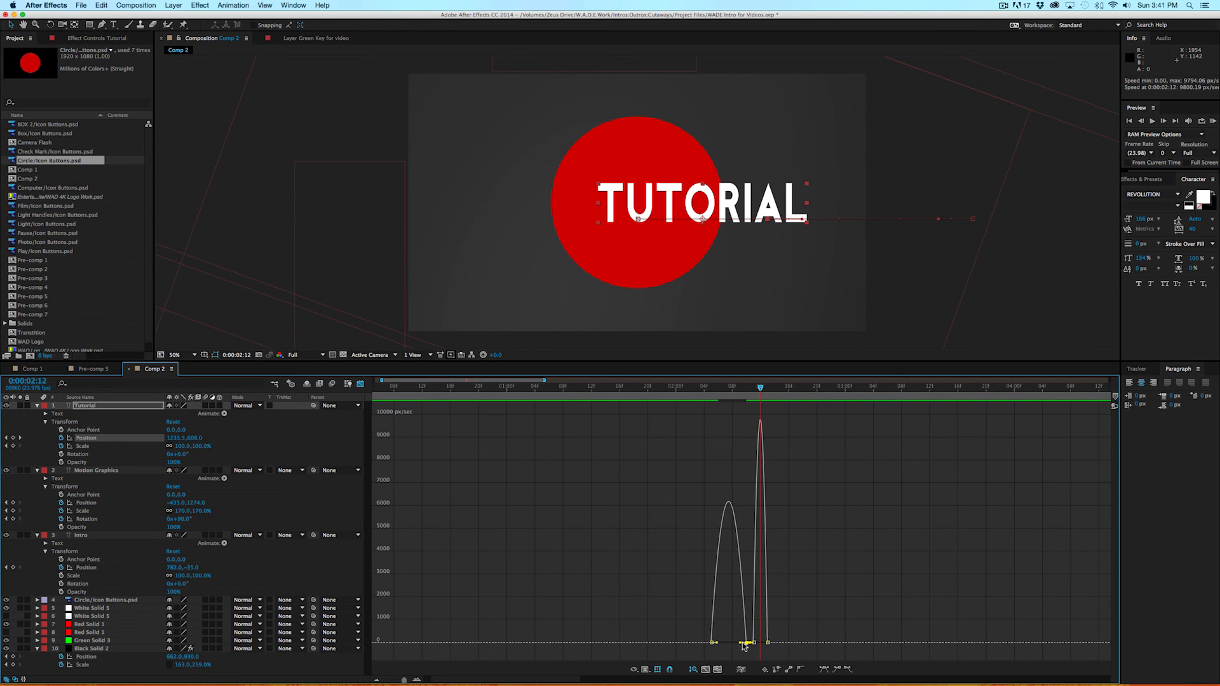
left_click_drag(740, 644, 715, 642)
left_click(767, 643)
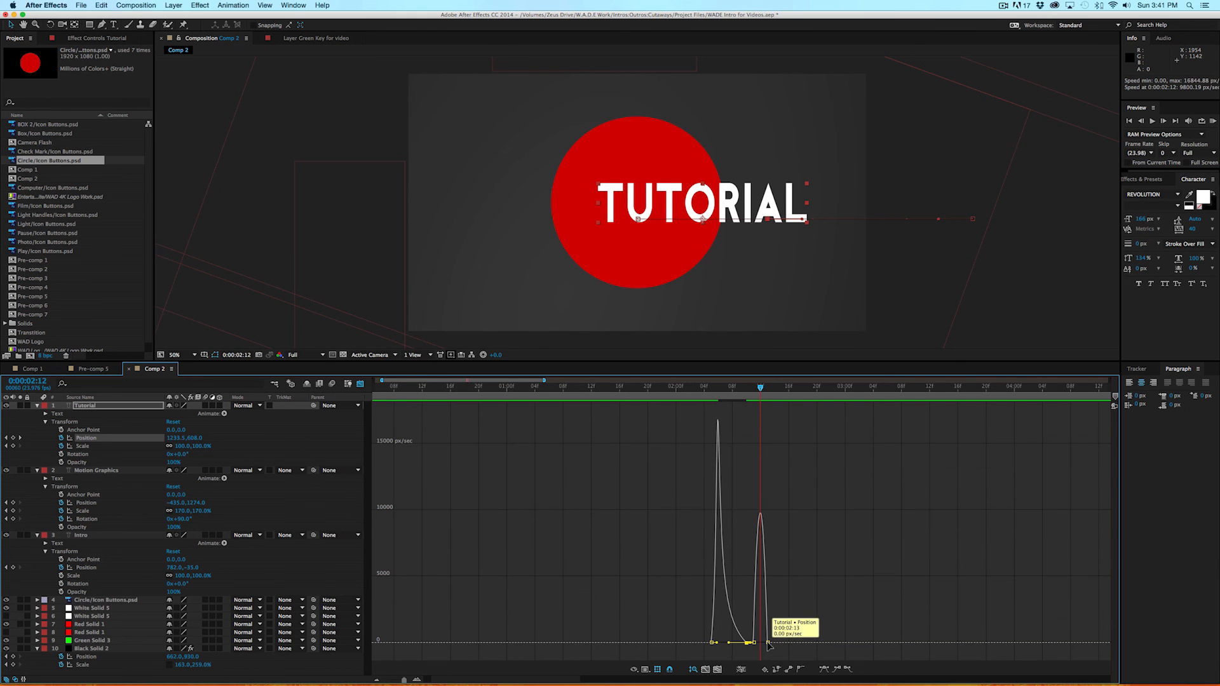
key("shift+F3")
From 0:00:02:15, zoom the Tutorial text to 2472% scale at 0:00:02:21, moving it to position 1225, 2198.
left_click(782, 388)
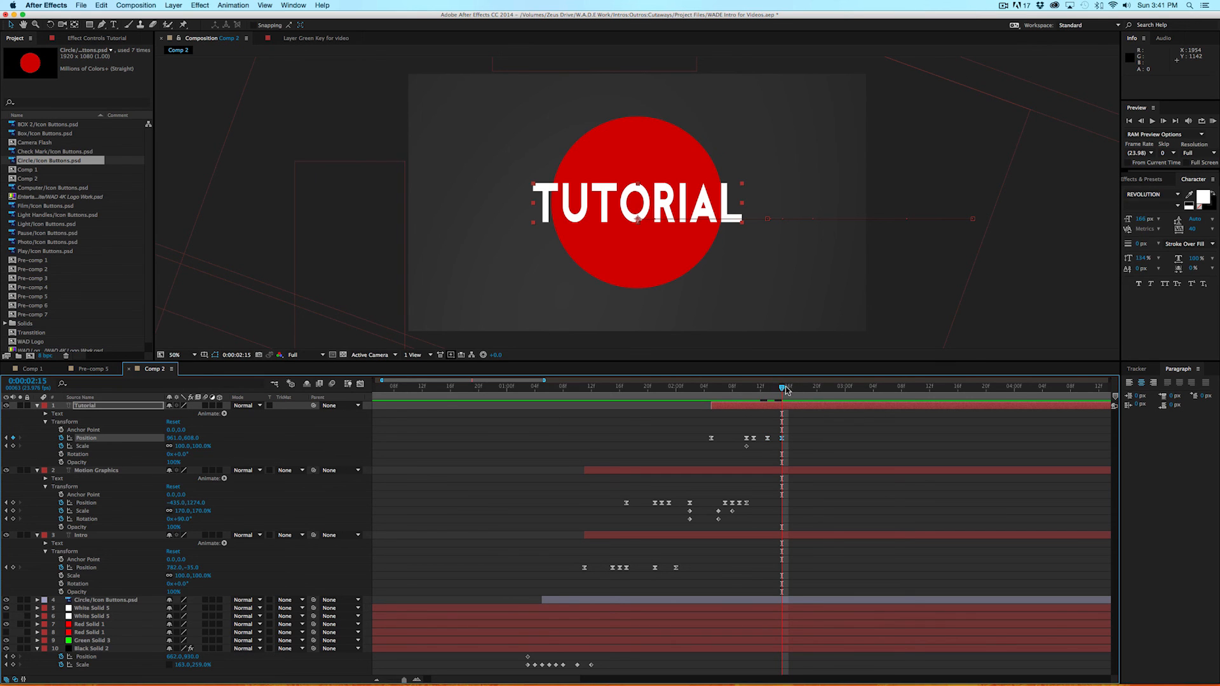
left_click_drag(792, 390, 823, 389)
left_click_drag(194, 445, 349, 442)
left_click_drag(713, 168, 734, 351)
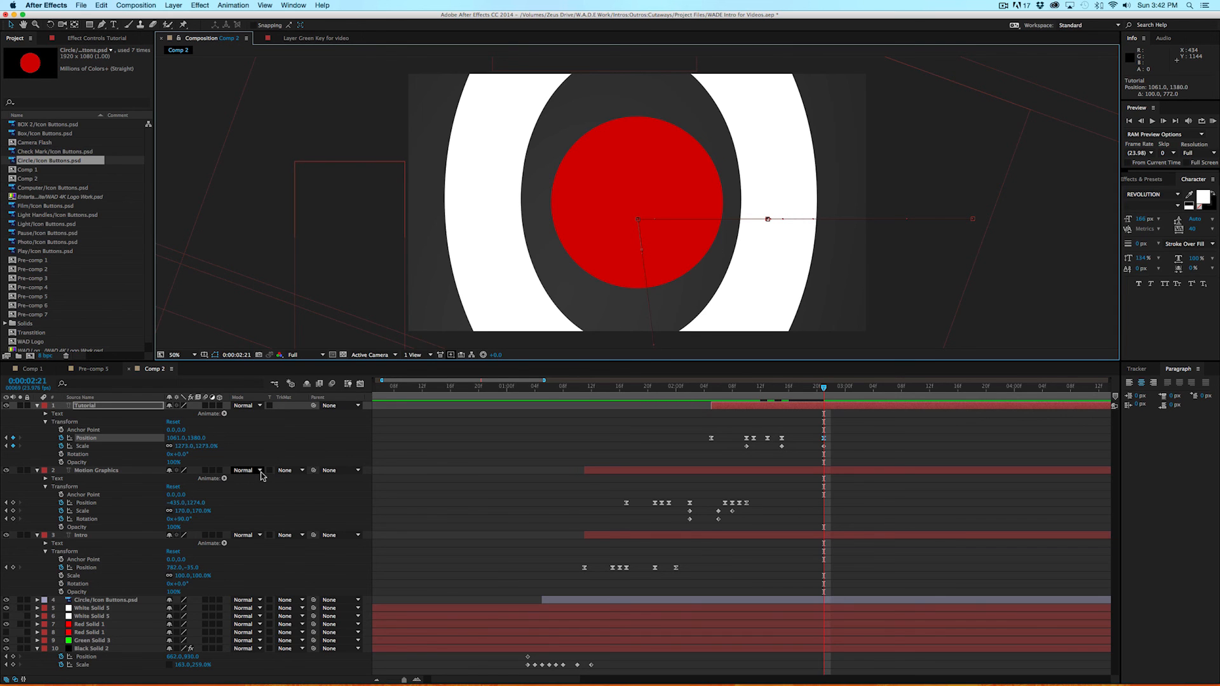
left_click_drag(202, 446, 794, 452)
left_click_drag(794, 255, 832, 449)
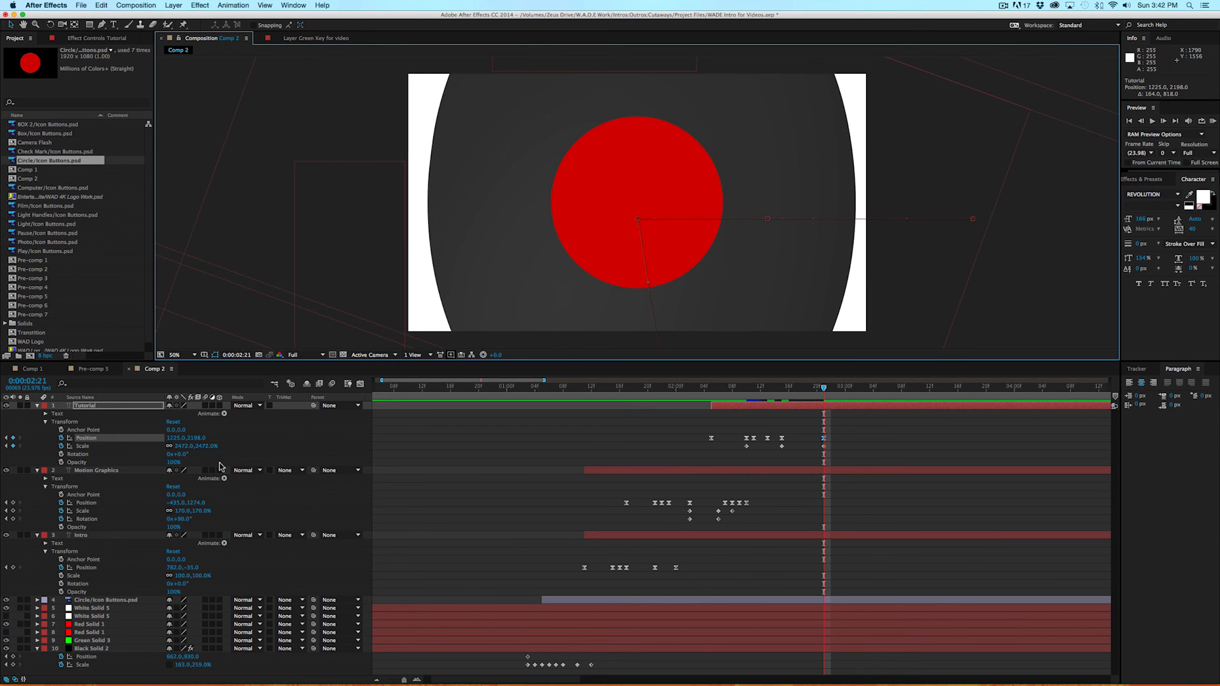
left_click_drag(824, 386, 760, 388)
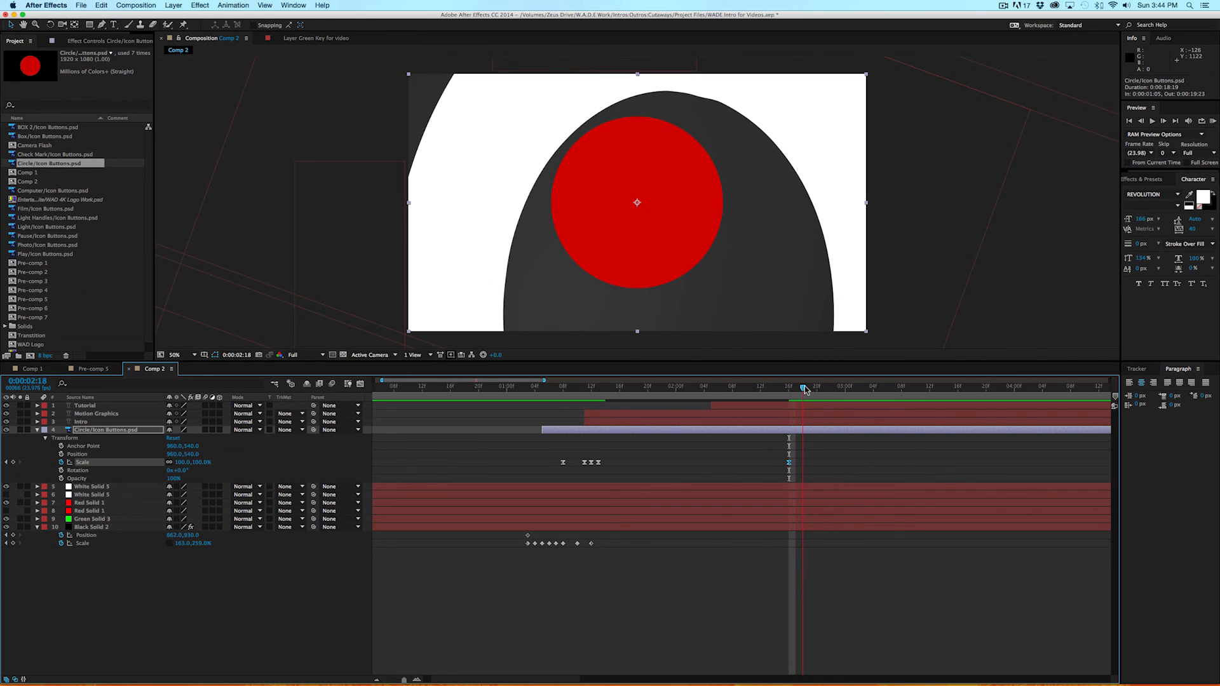
Scale the red circle up to 353% at 0:00:02:19 so it fills the frame, and preview the growth.
left_click_drag(805, 387, 810, 388)
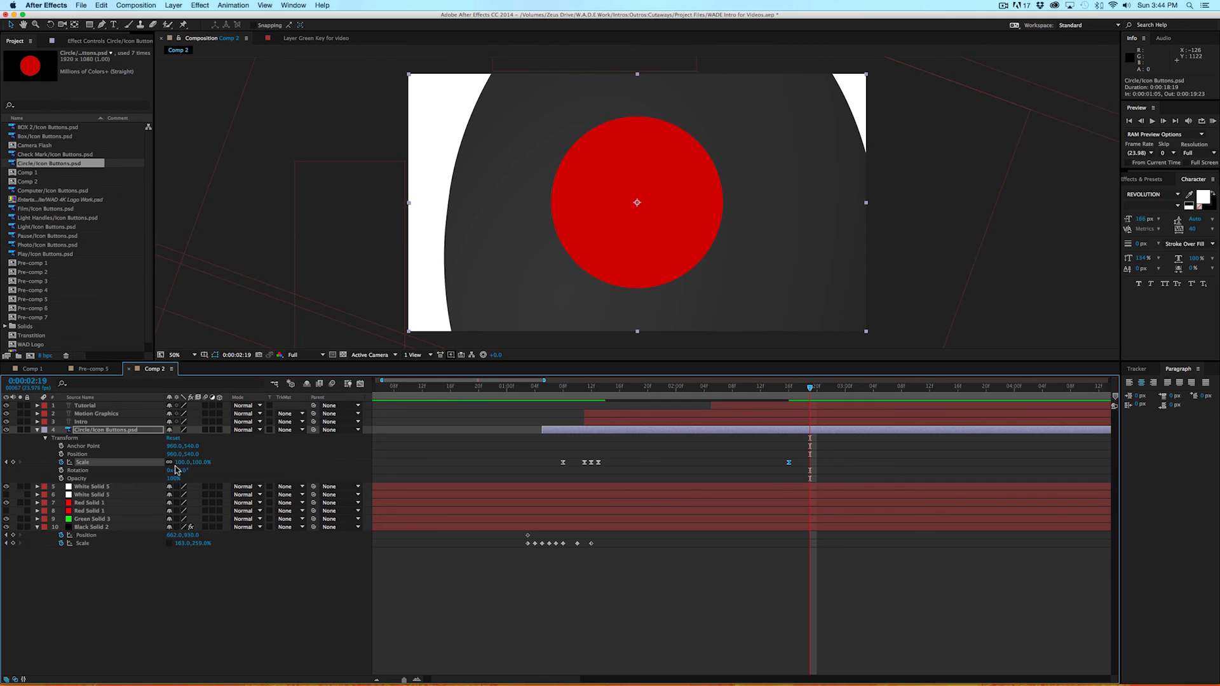
left_click_drag(188, 467, 303, 464)
mouse_move(810, 388)
left_mouse_down()
mouse_move(774, 389)
mouse_move(819, 389)
left_mouse_up()
key("space")
key("space")
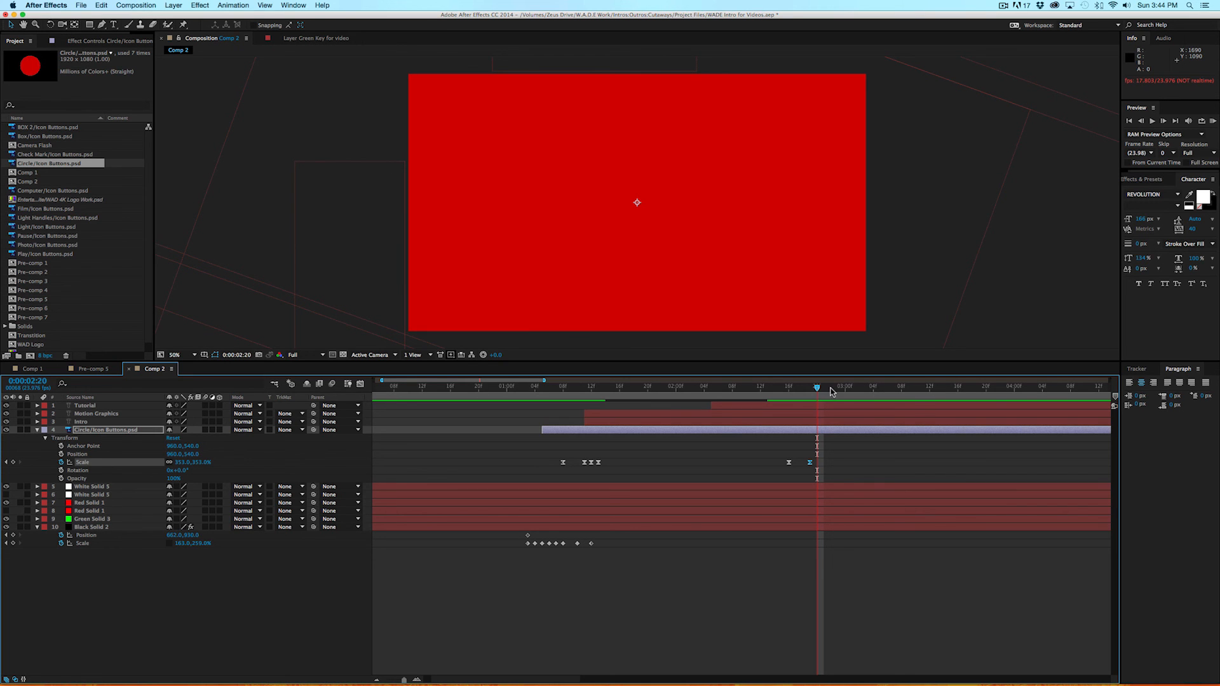
Duplicate the red Circle/Icon Buttons.psd layer.
left_click_drag(833, 389, 361, 394)
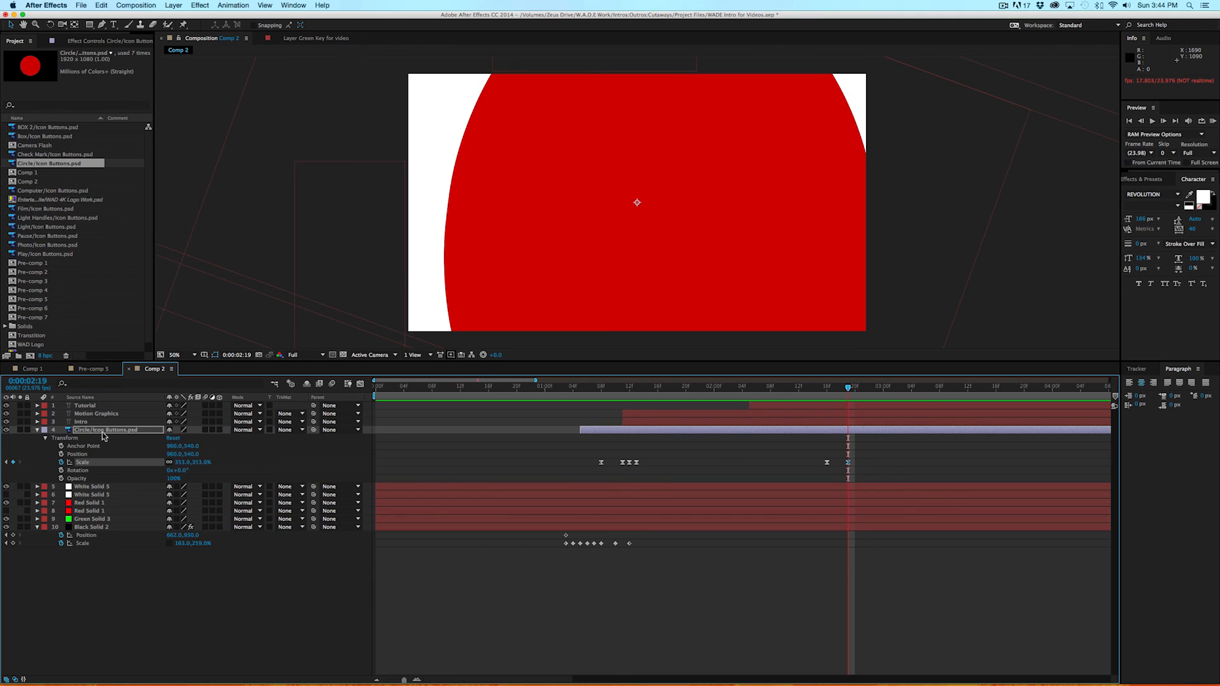
left_click(103, 434)
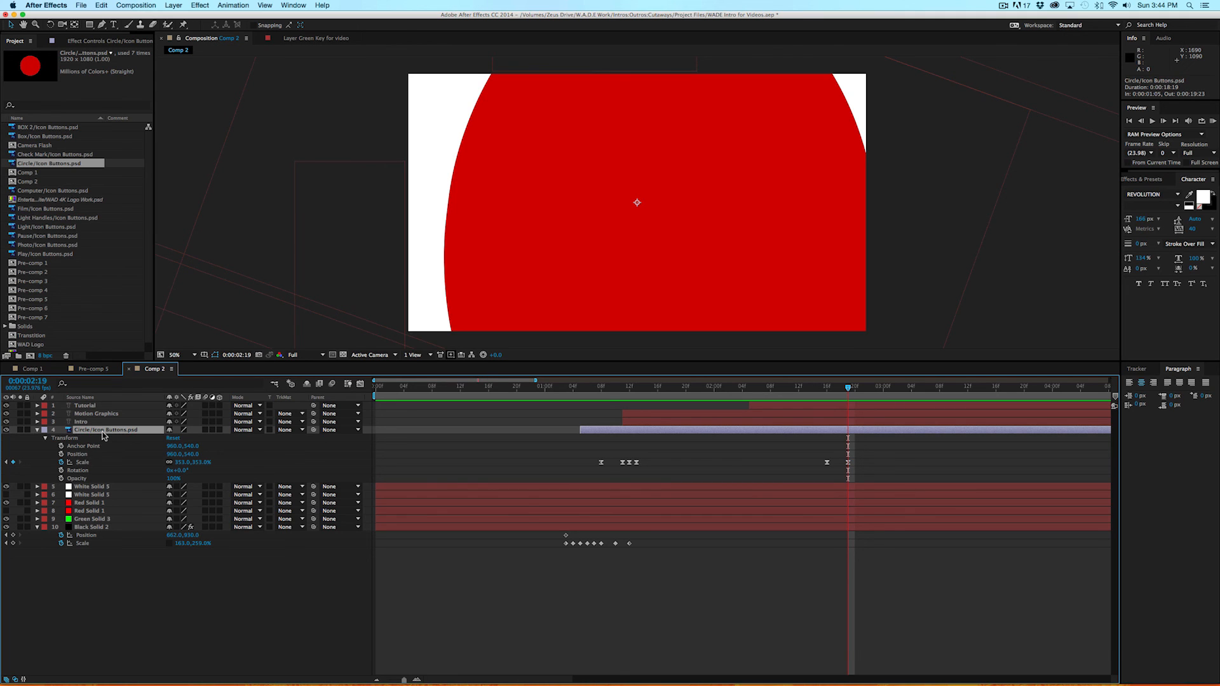
key("super+d")
key("super+d")
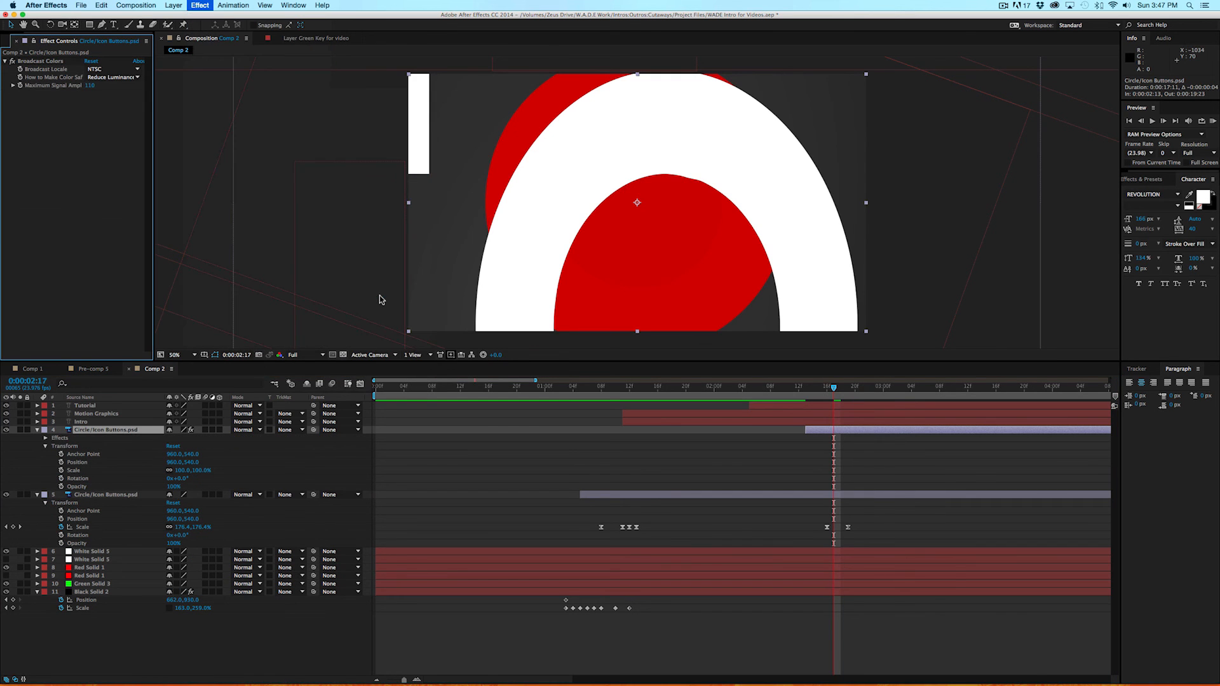
Turn the duplicate circle yellow using Hue/Saturation with the Master Hue at about 58°.
left_click(379, 300)
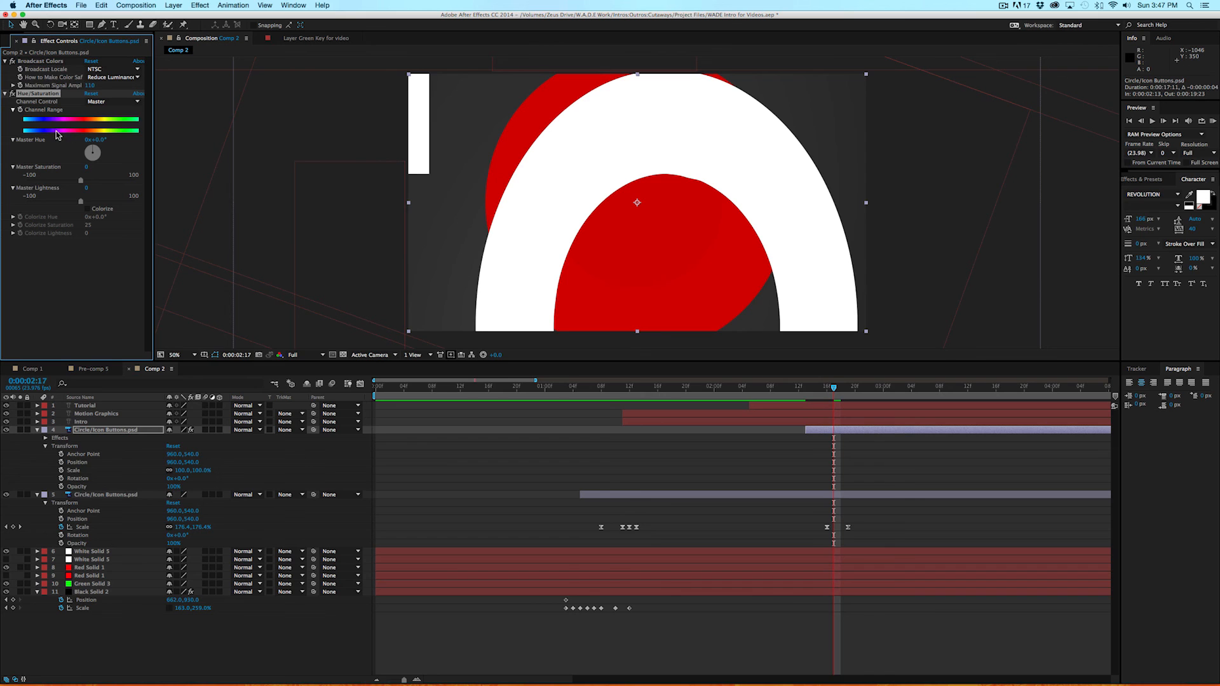
left_click_drag(89, 147, 114, 141)
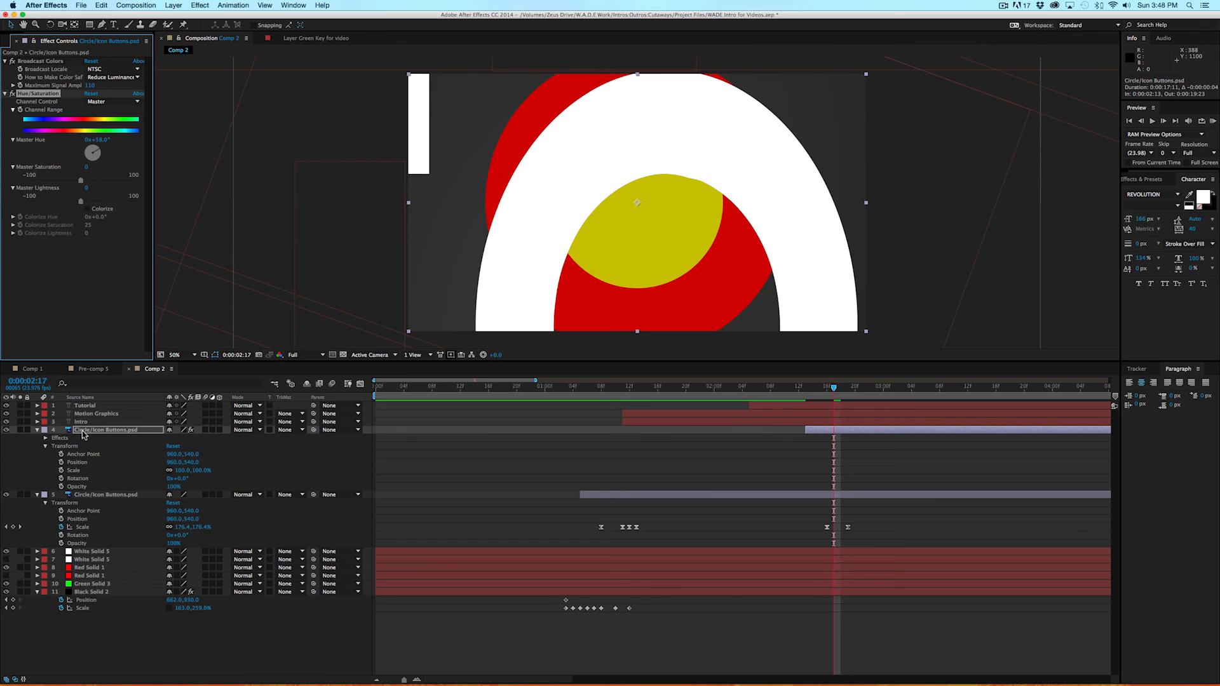
left_click(37, 430)
Start the yellow circle's scale animation with a 0% keyframe at 0:00:02:17.
left_click(839, 387)
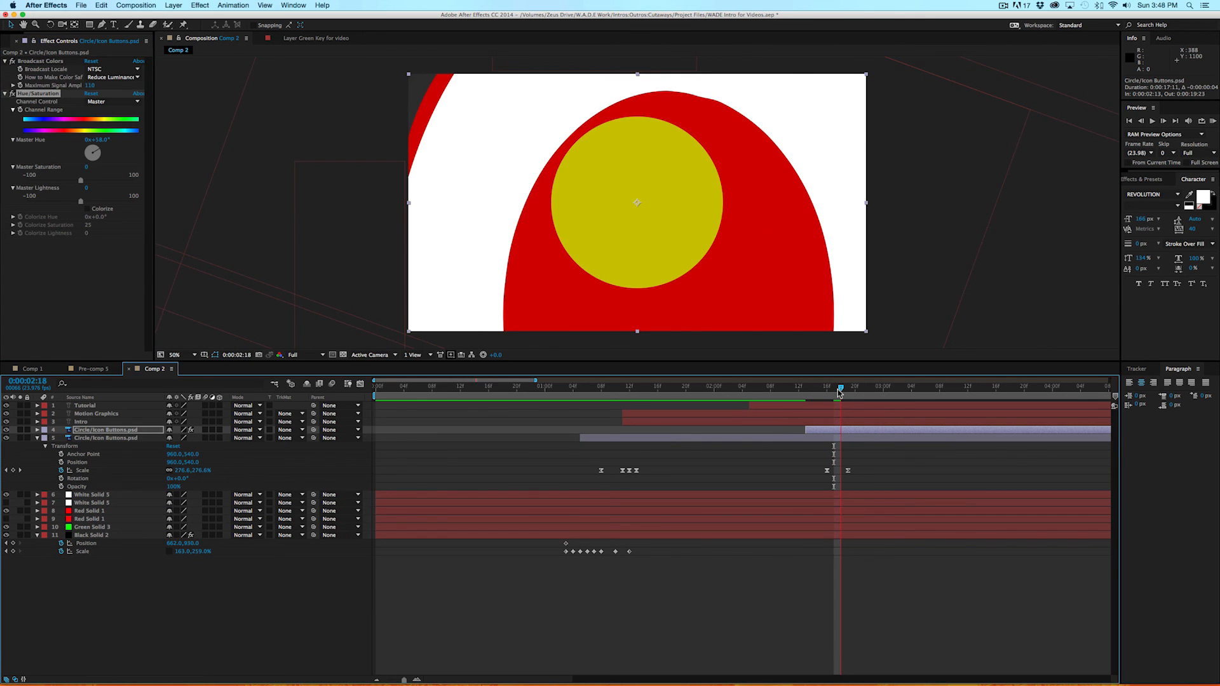
left_click_drag(838, 393, 835, 393)
left_click(839, 431)
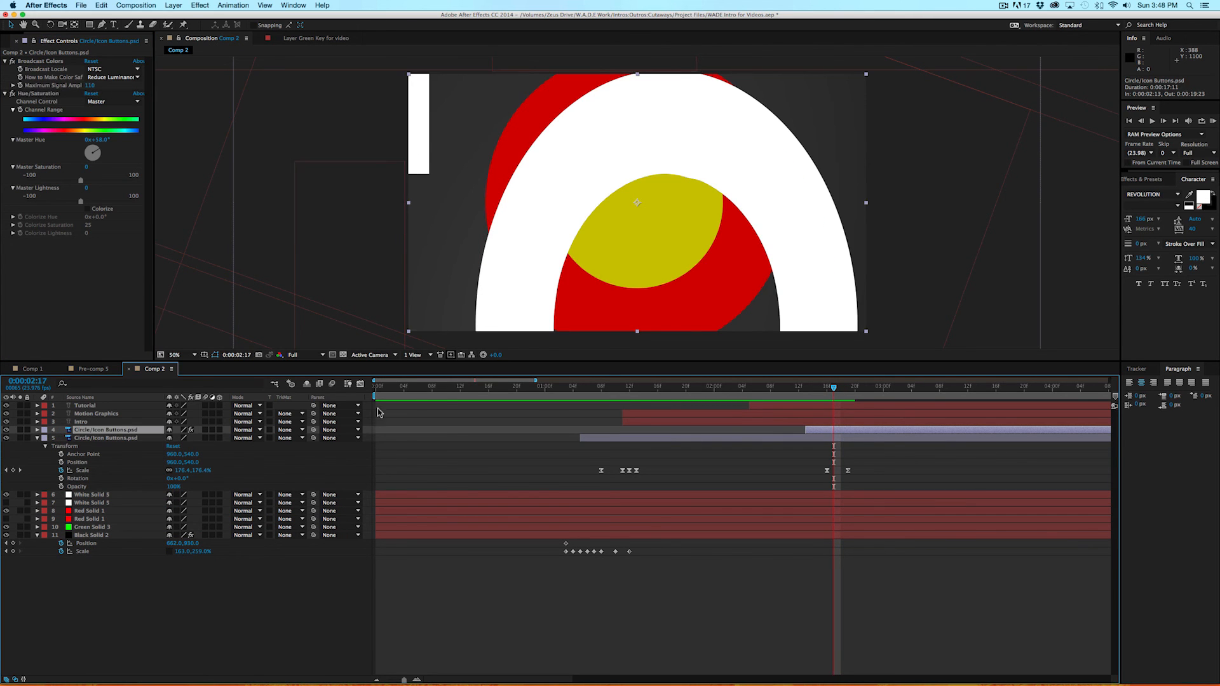
left_click(37, 430)
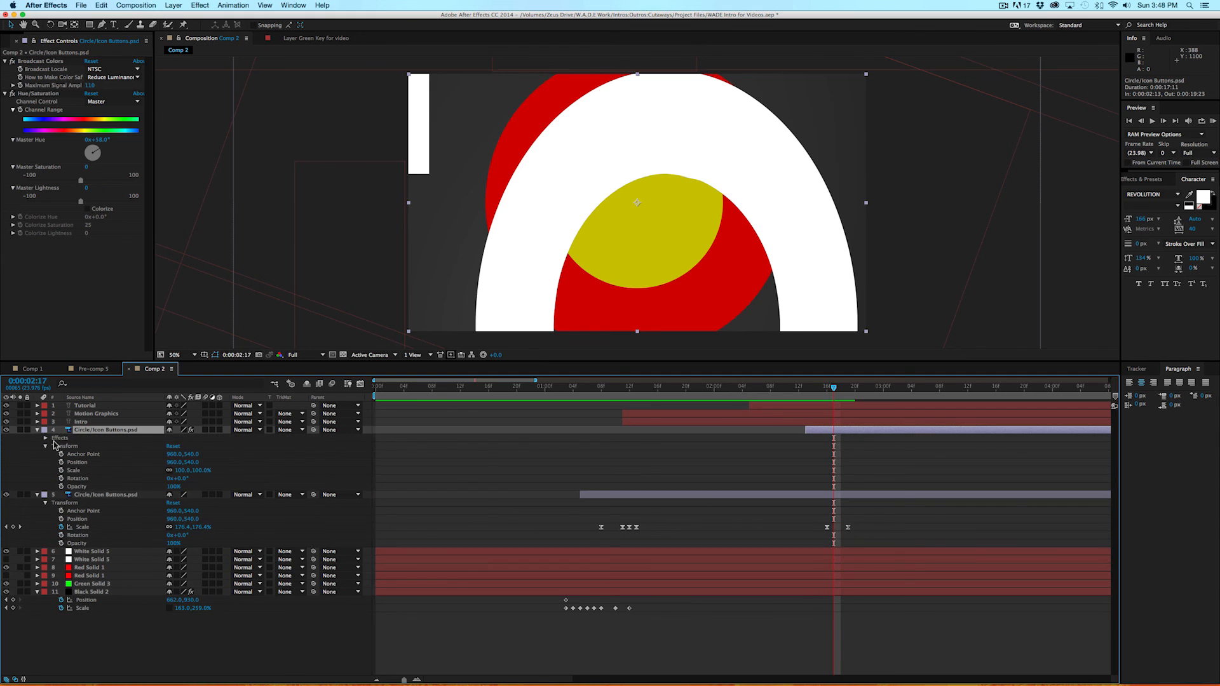
left_click(181, 470)
type("00")
key("Return")
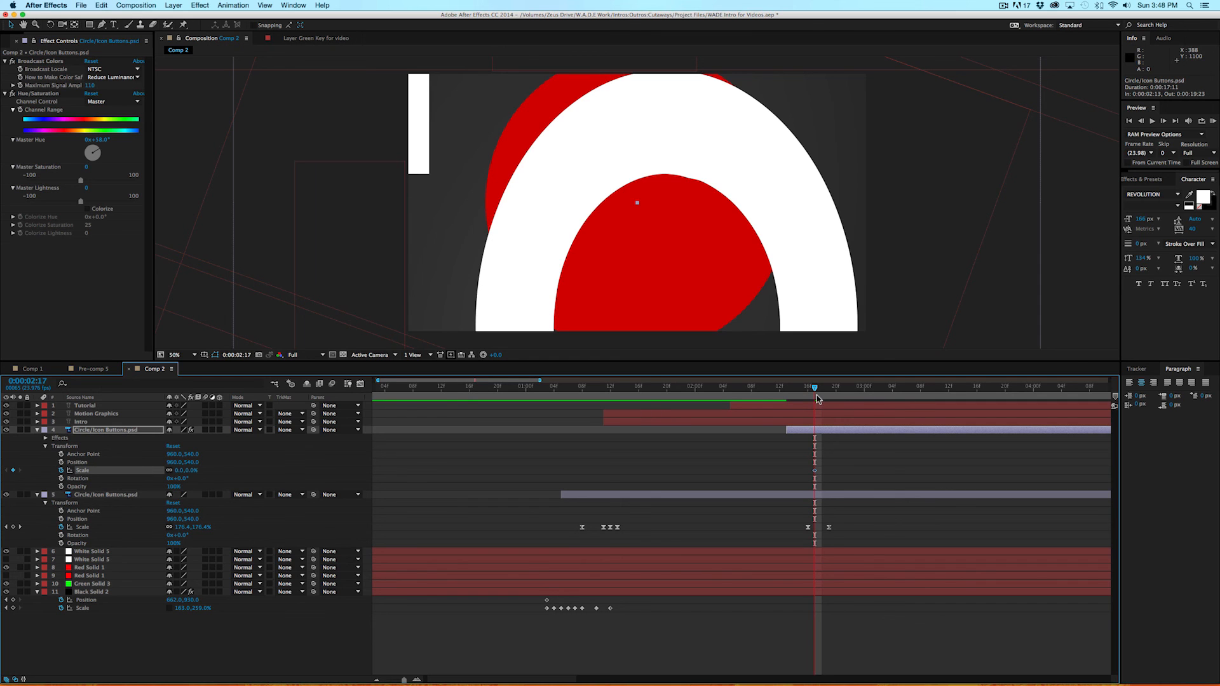
Grow the yellow circle to 100% scale at 0:00:02:19.
left_click(1162, 121)
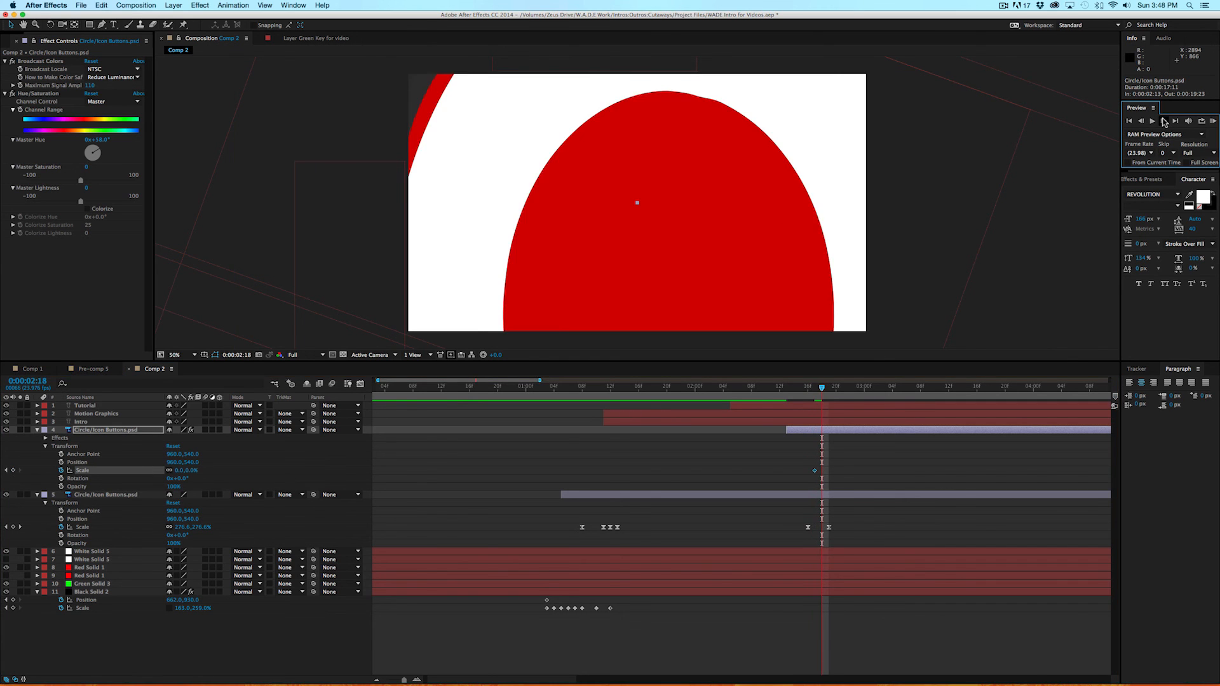
left_click(1163, 121)
left_click(180, 471)
type("100")
key("Return")
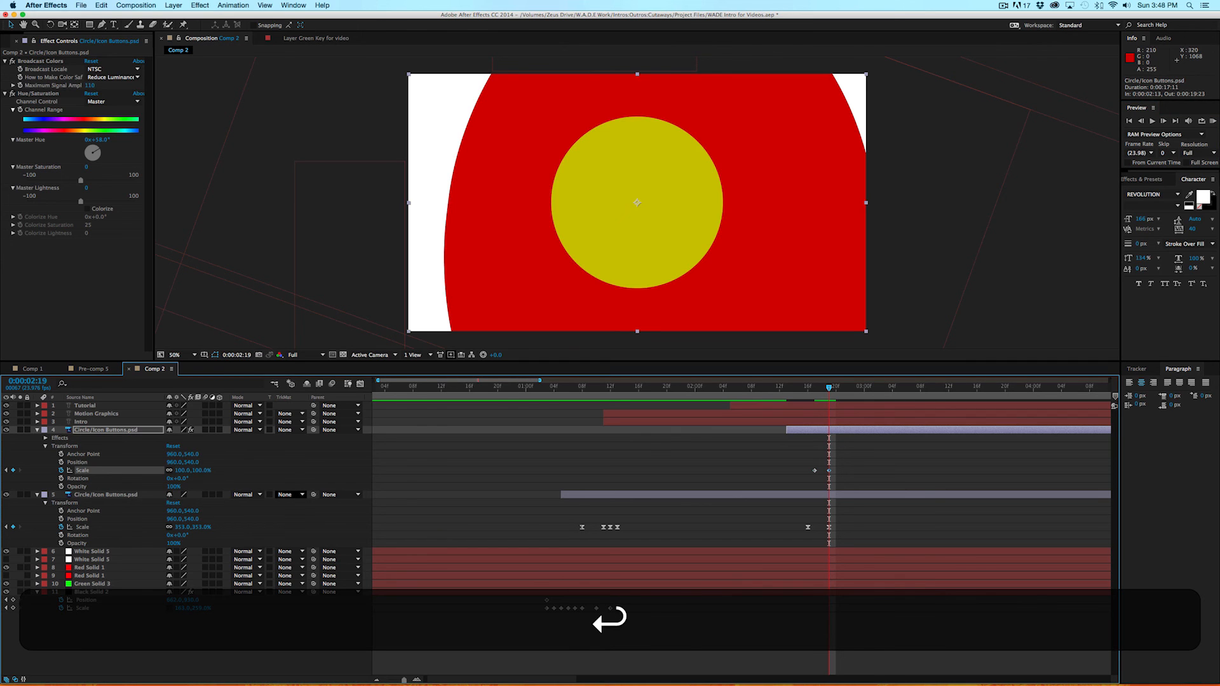
Make the yellow circle bounce with scale keyframes of 110% at 0:00:02:20 and 100% at 0:00:02:21.
left_click(1163, 121)
left_click(184, 470)
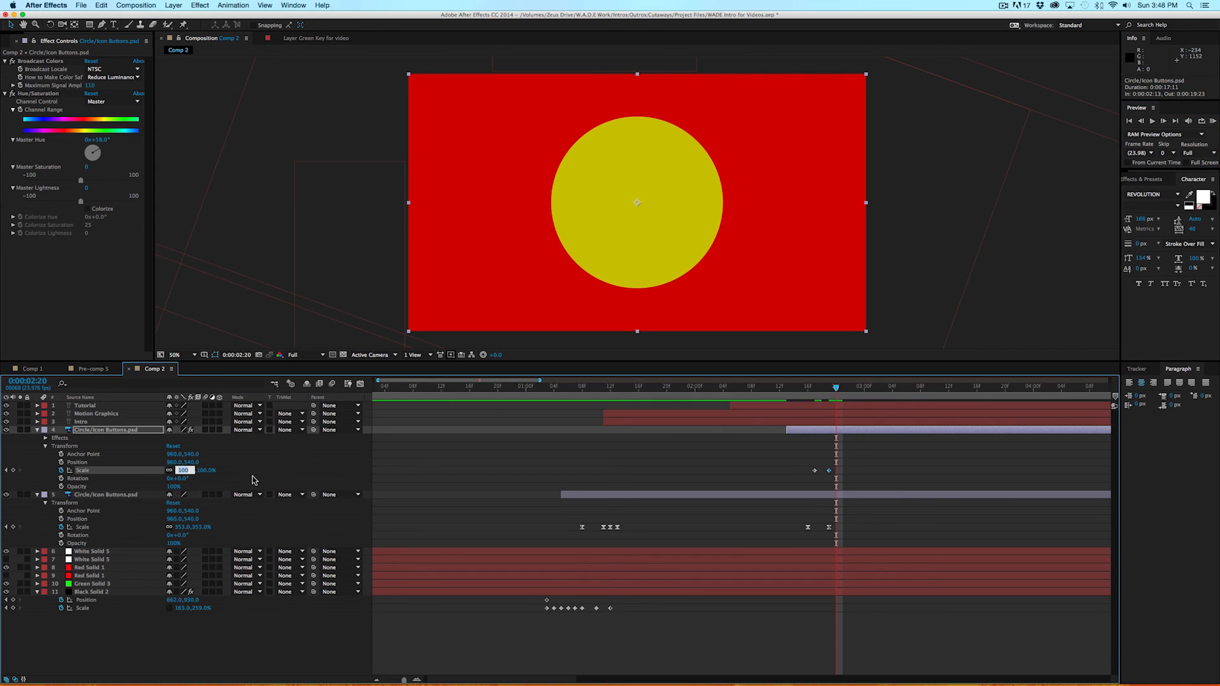
type("110")
key("Return")
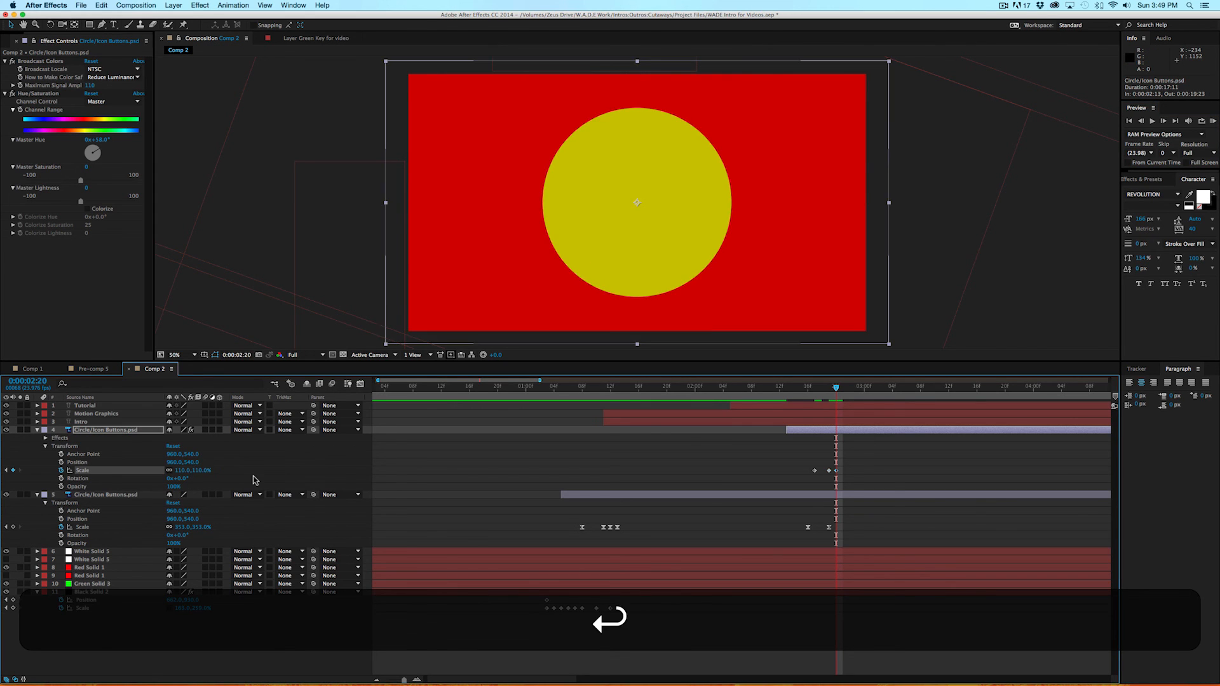
left_click(1164, 121)
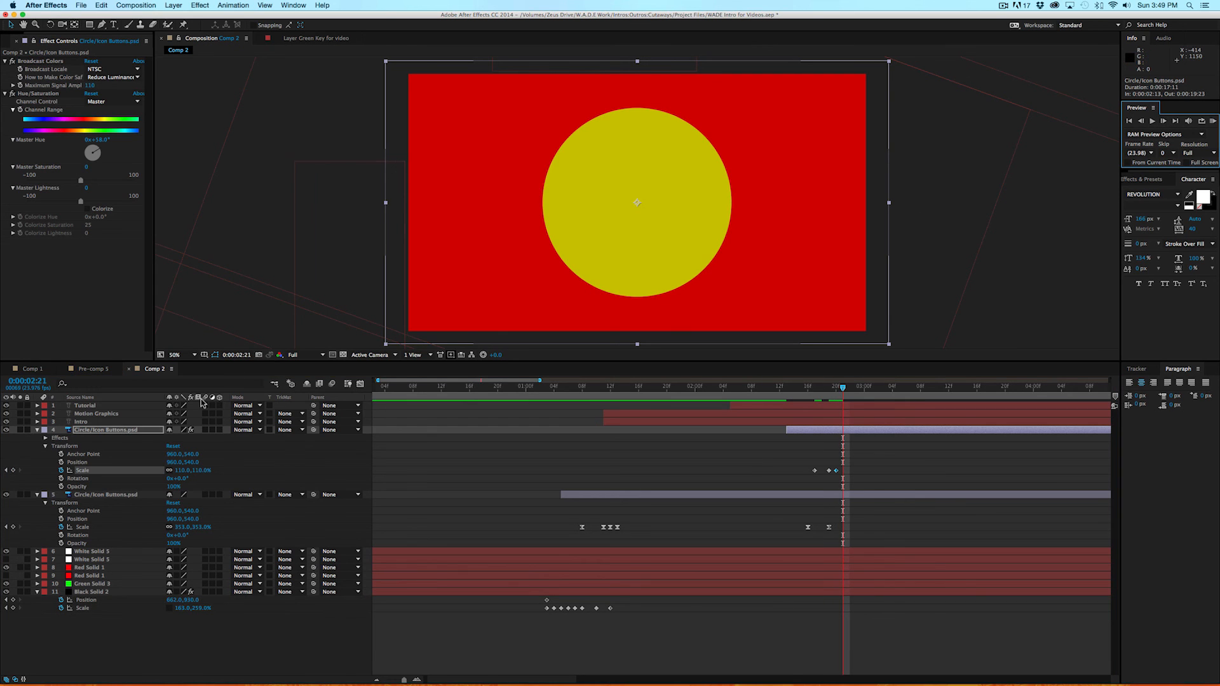
left_click(183, 471)
type("10")
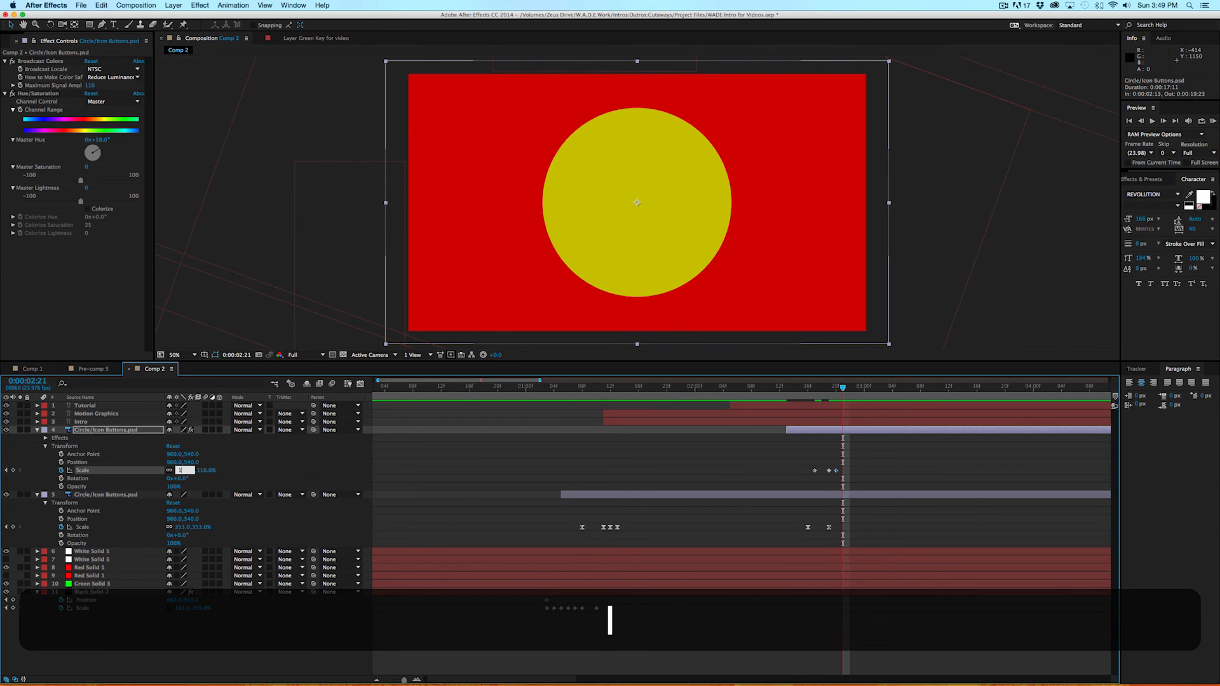
type("0")
key("Return")
Continue the yellow circle's bounce with scale keyframes of 105% at 0:00:02:22 and 100% at 0:00:02:23.
left_click(1163, 122)
left_click(184, 470)
type("1")
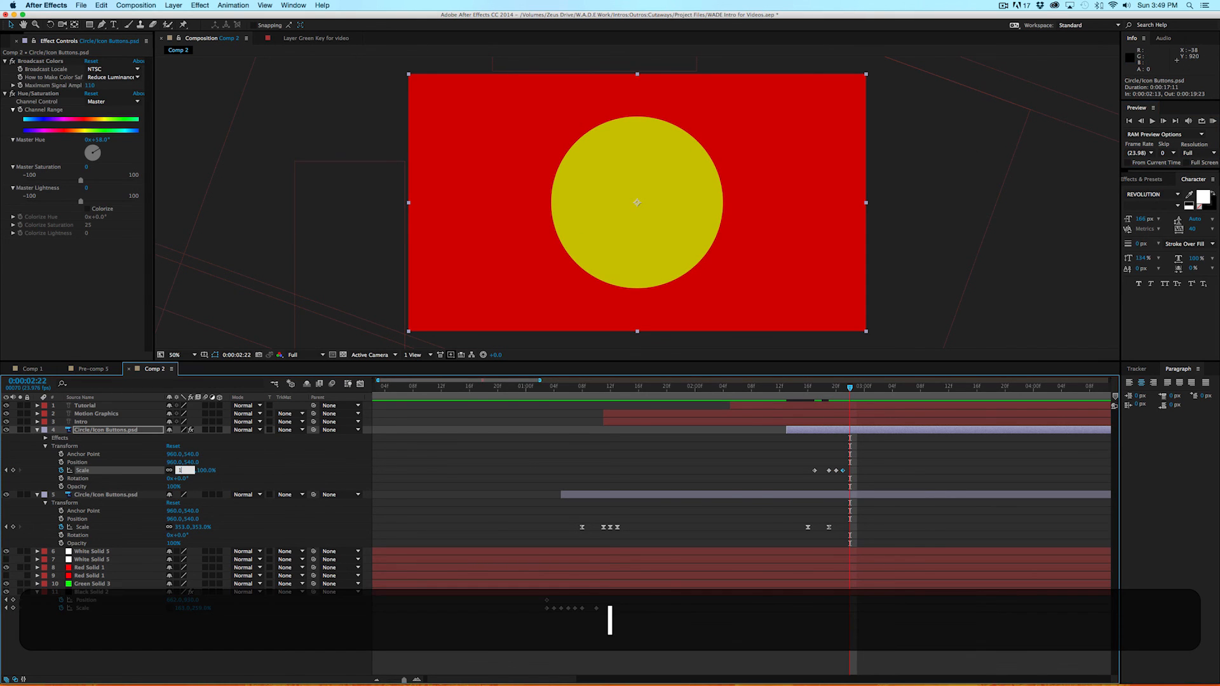
type("05")
key("Return")
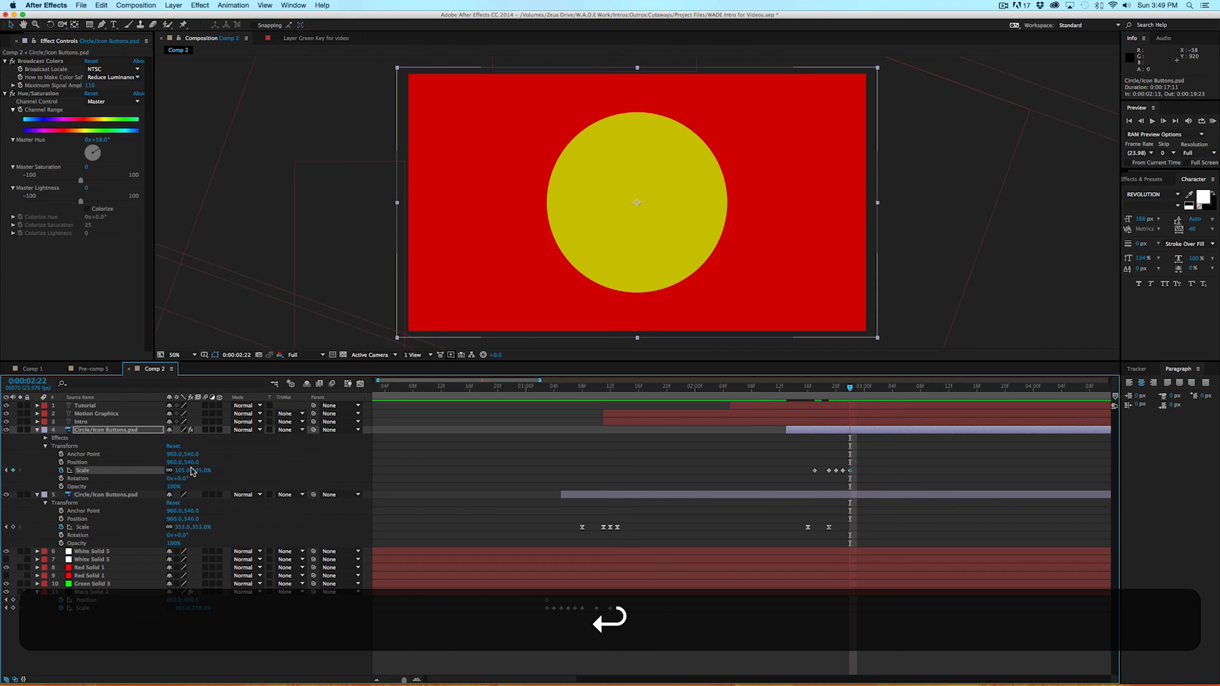
left_click(1163, 121)
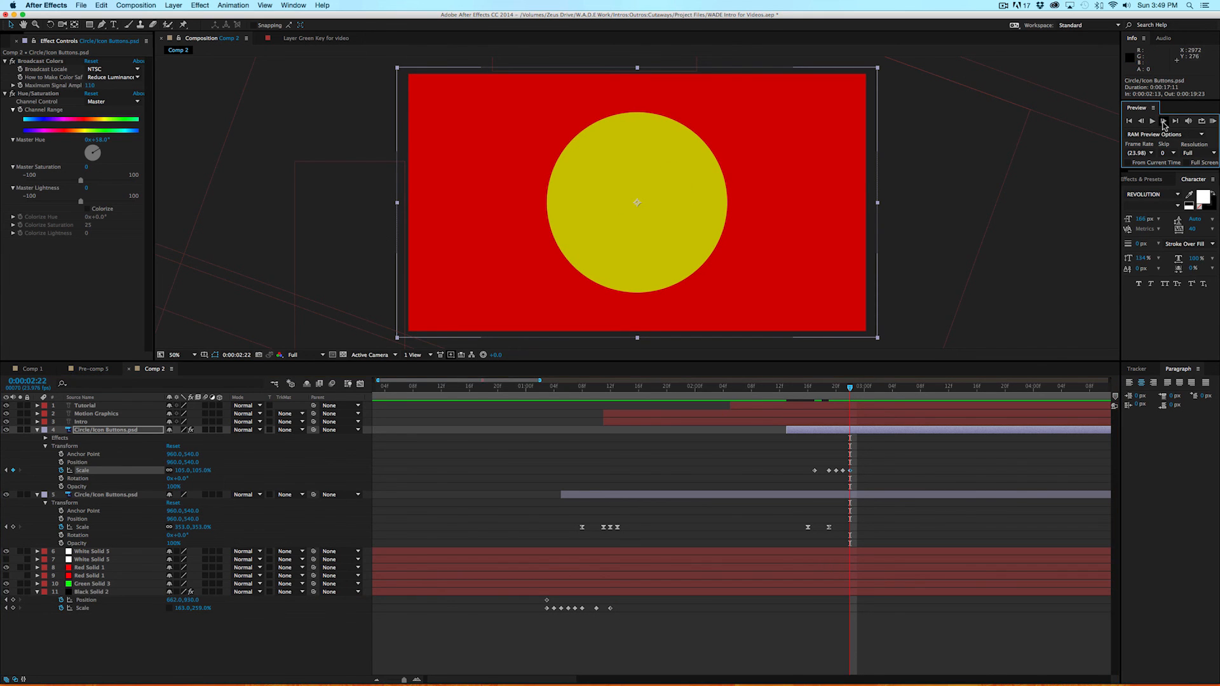
left_click(184, 470)
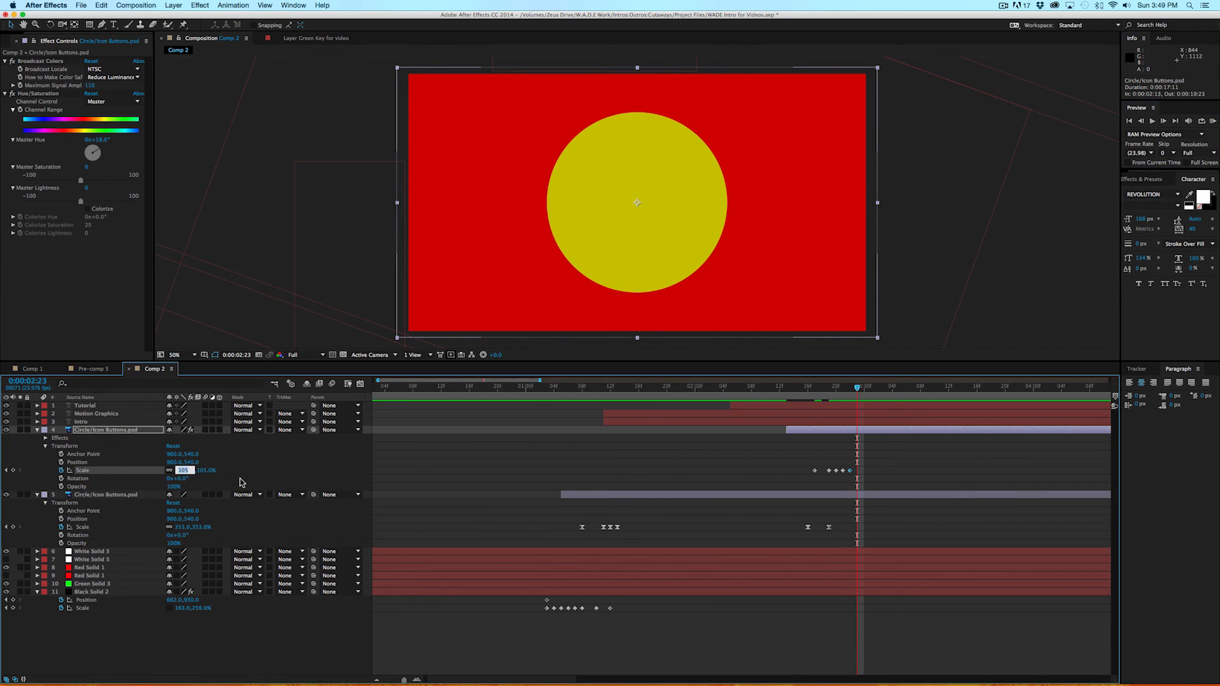
type("100")
key("Return")
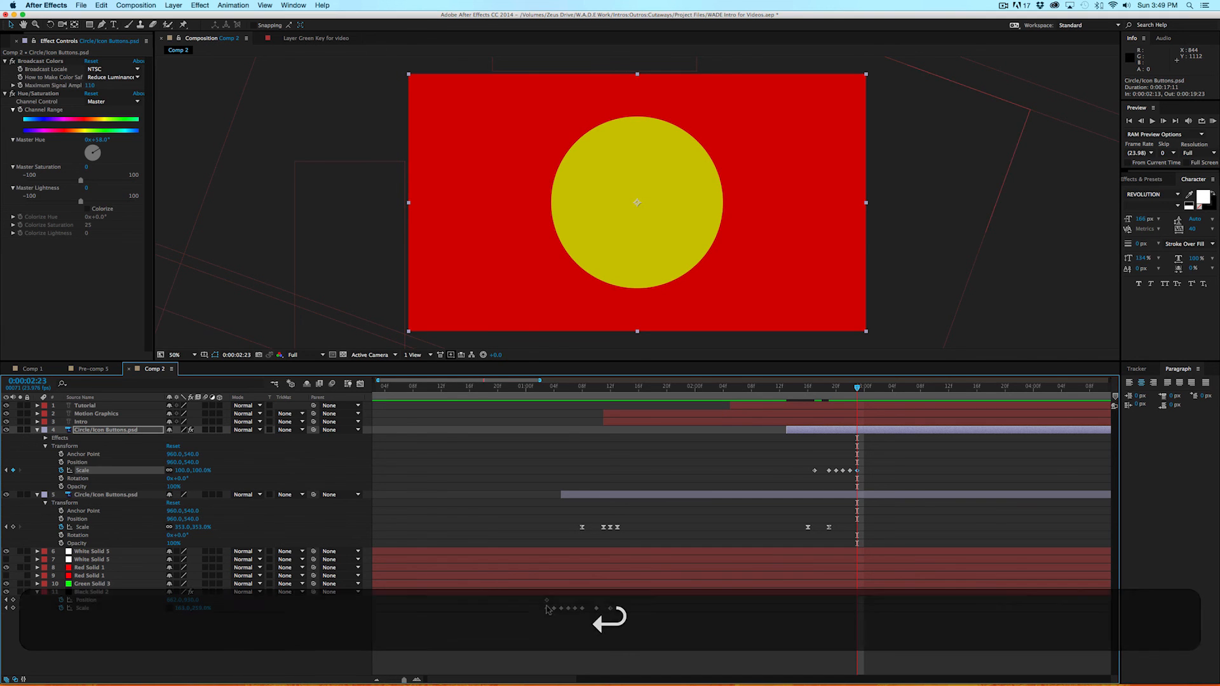
Play back the yellow circle's bounce and apply Easy Ease to all its scale keyframes.
key("space")
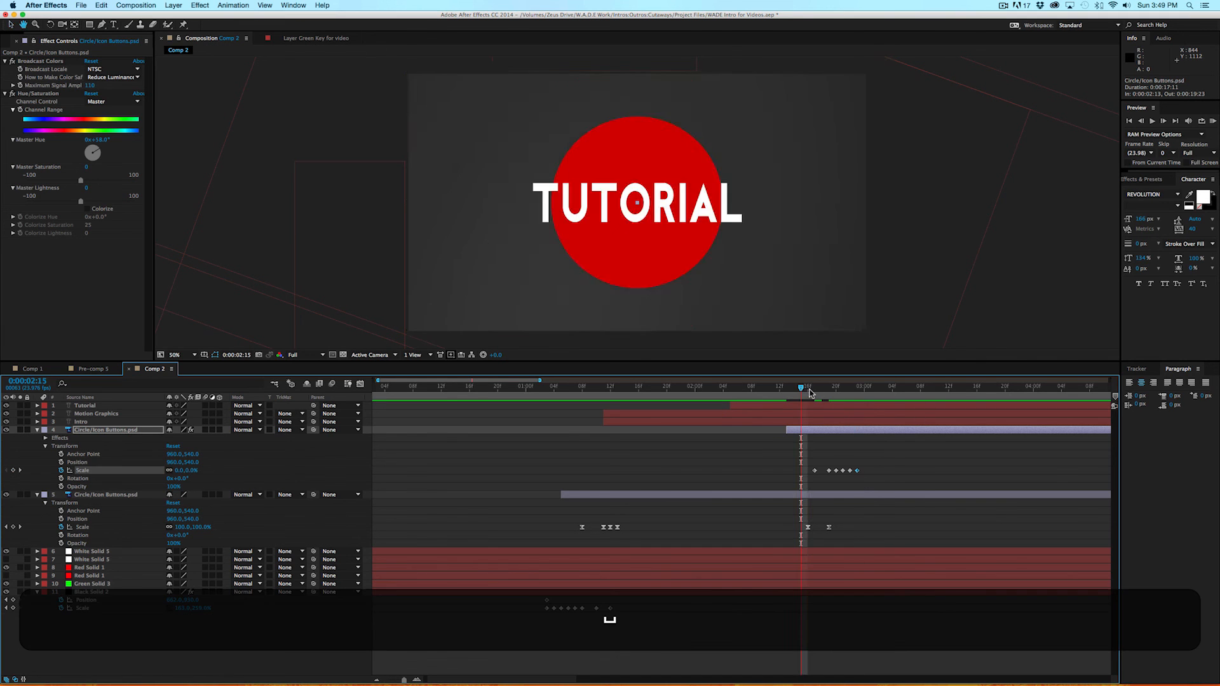
left_click_drag(877, 463, 808, 478)
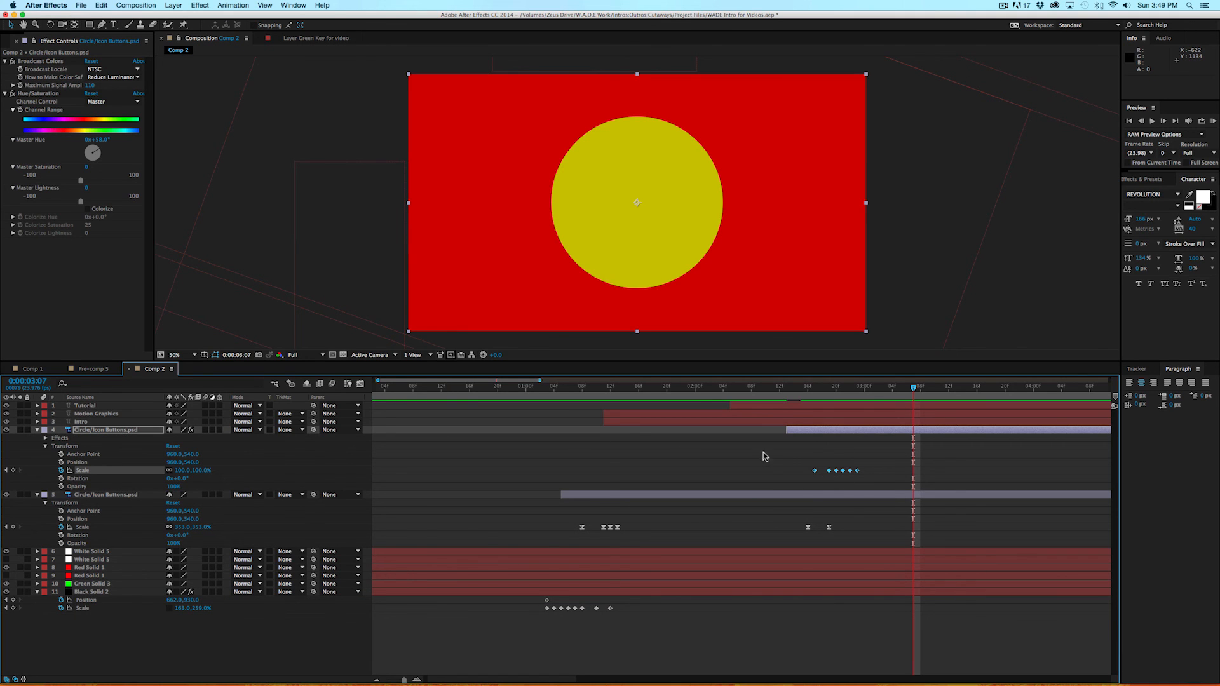
right_click(834, 473)
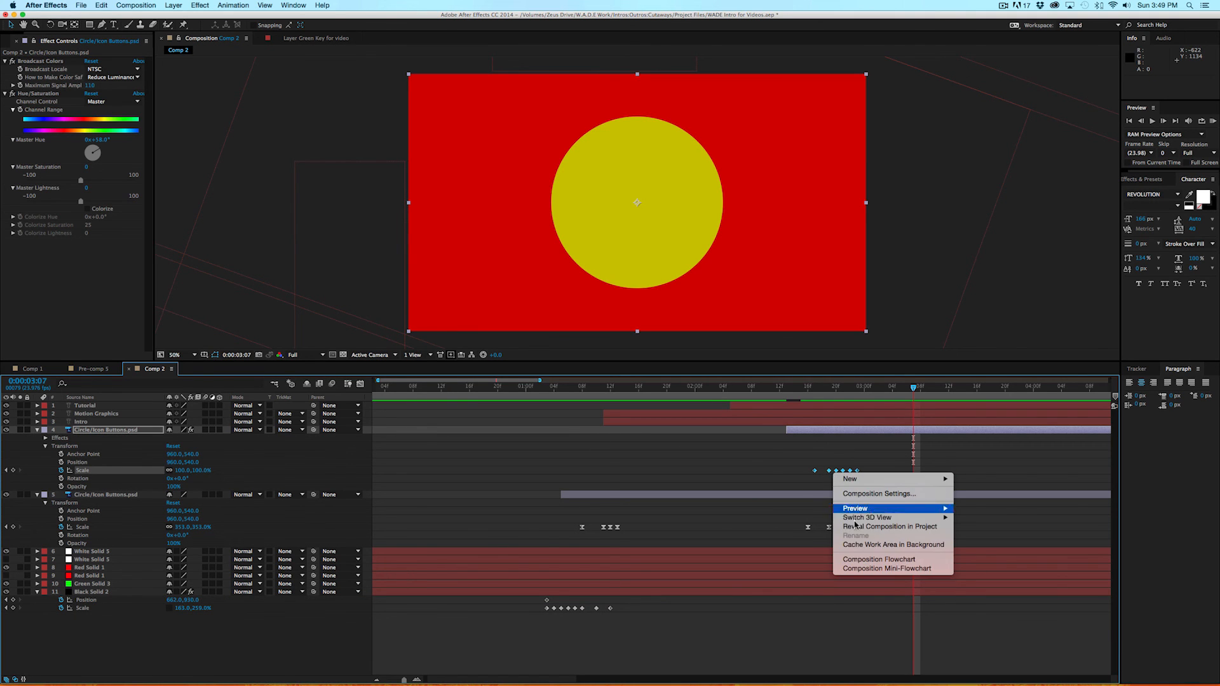
right_click(836, 472)
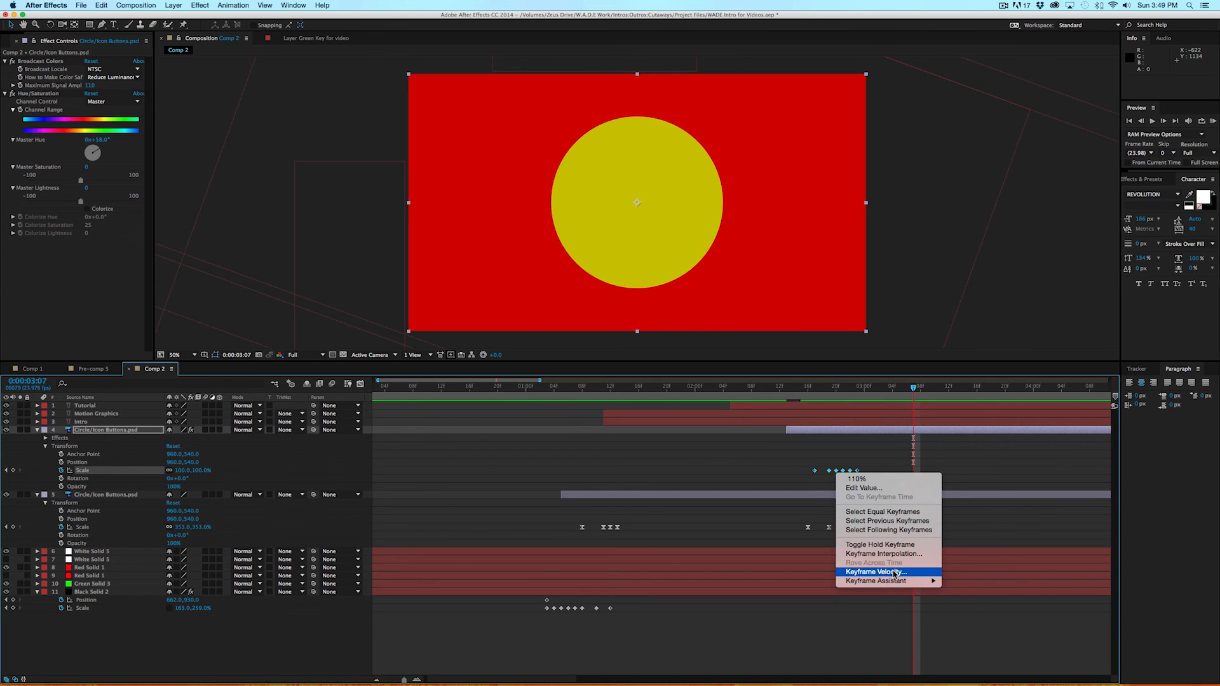
mouse_move(898, 586)
left_click(980, 601)
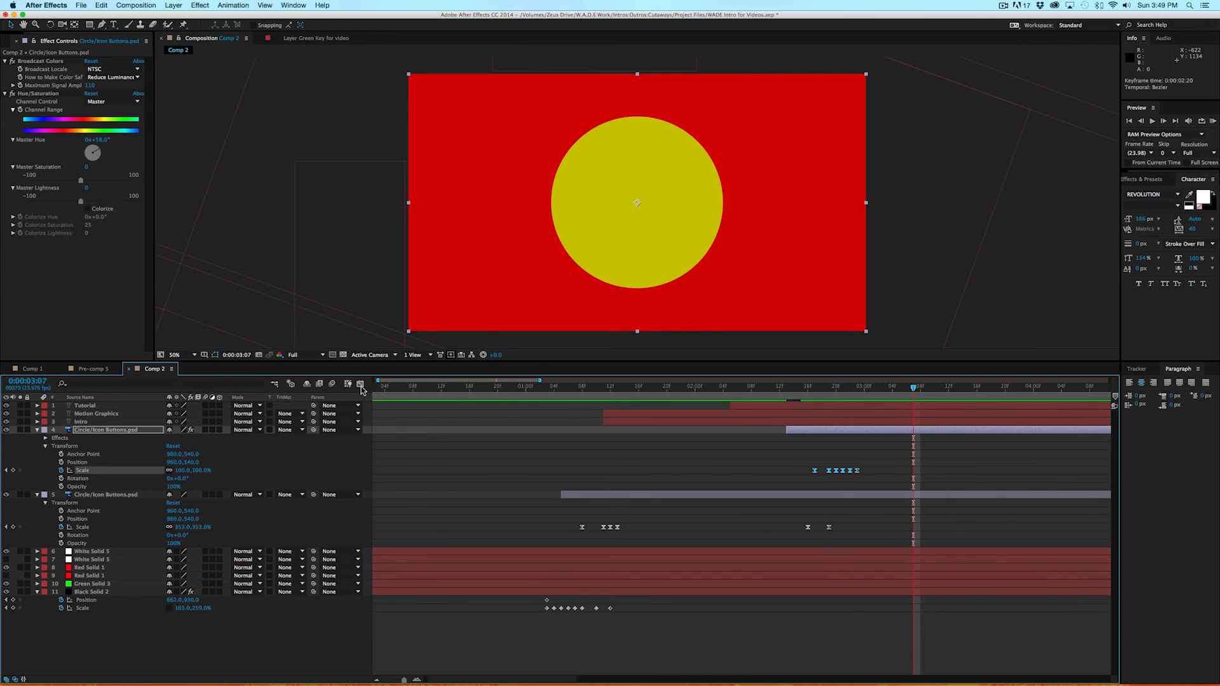
Check the yellow circle's scale curve in the Graph Editor and play back its eased pop.
left_click(361, 384)
left_click(829, 607)
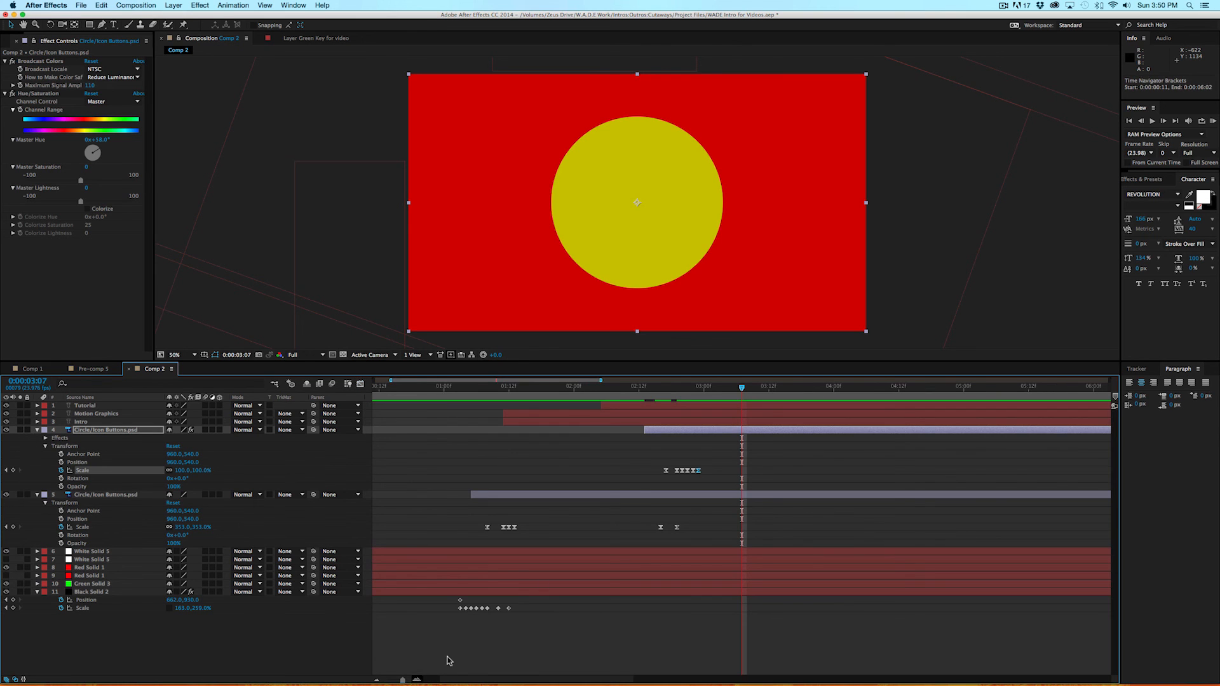
left_click(661, 388)
key("space")
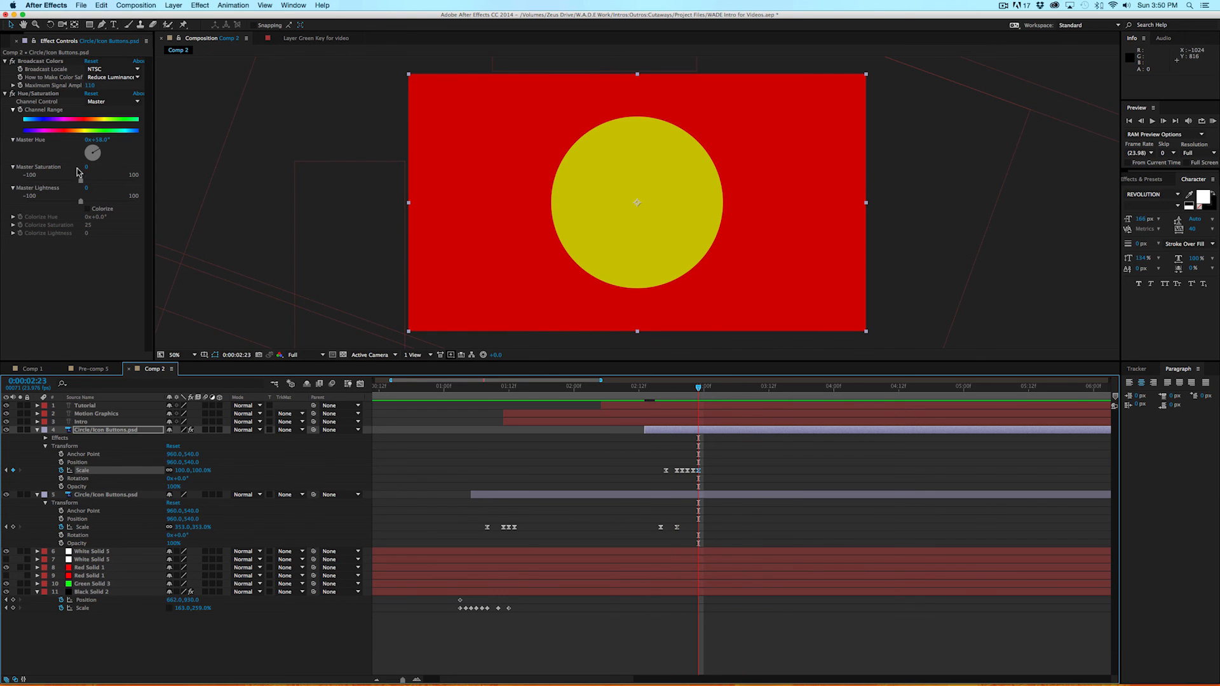
Add another Circle/Icon Buttons.psd layer directly above the yellow circle, starting at 0:00:02:23.
left_click(6, 44)
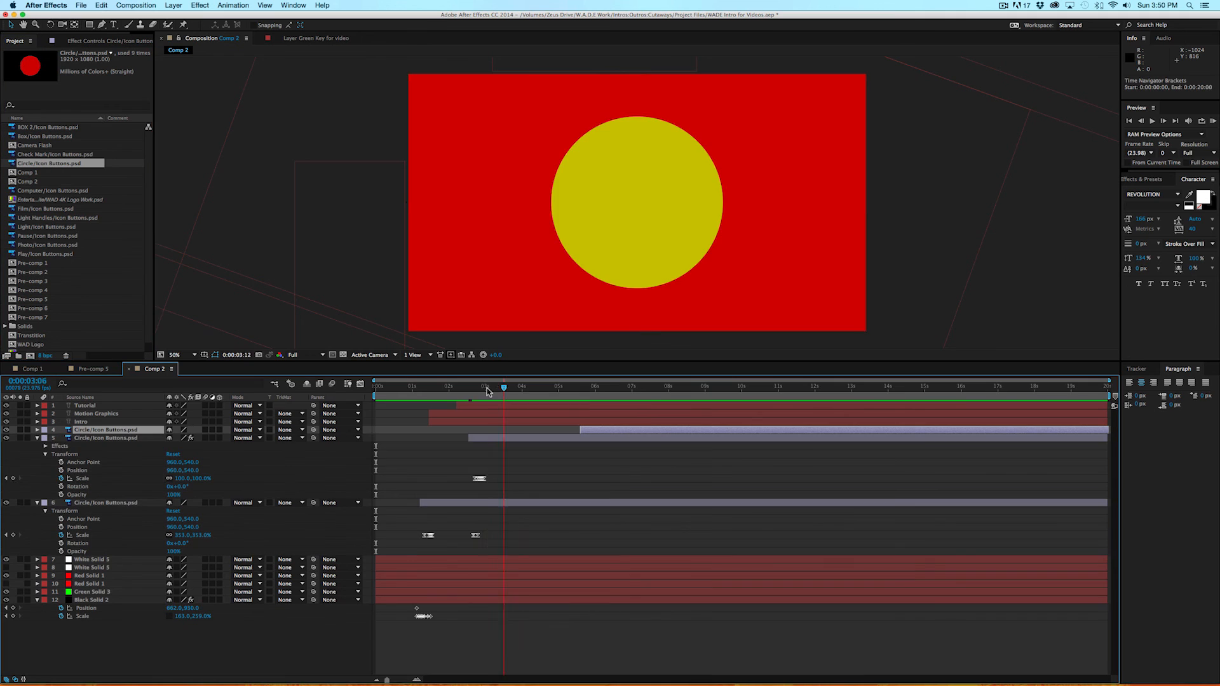
left_click(471, 389)
left_click_drag(472, 392, 484, 390)
left_click_drag(609, 433, 513, 434)
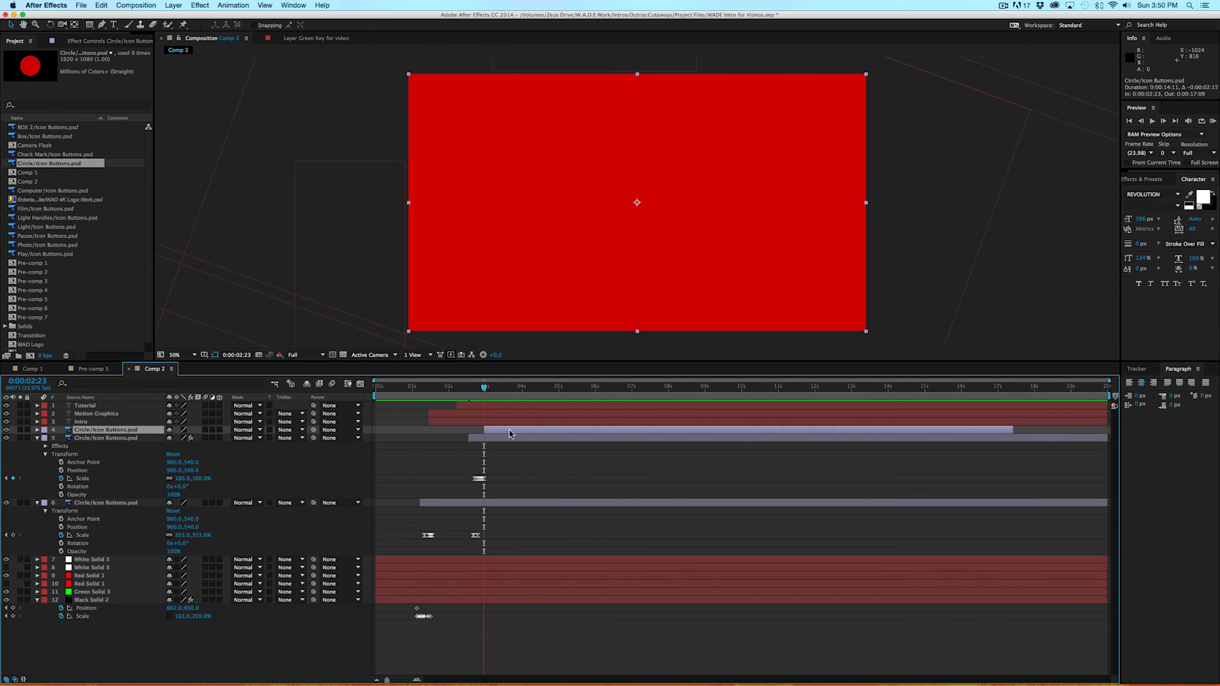
Turn the new circle green using Hue/Saturation with the Master Hue at about 125°.
left_click(200, 6)
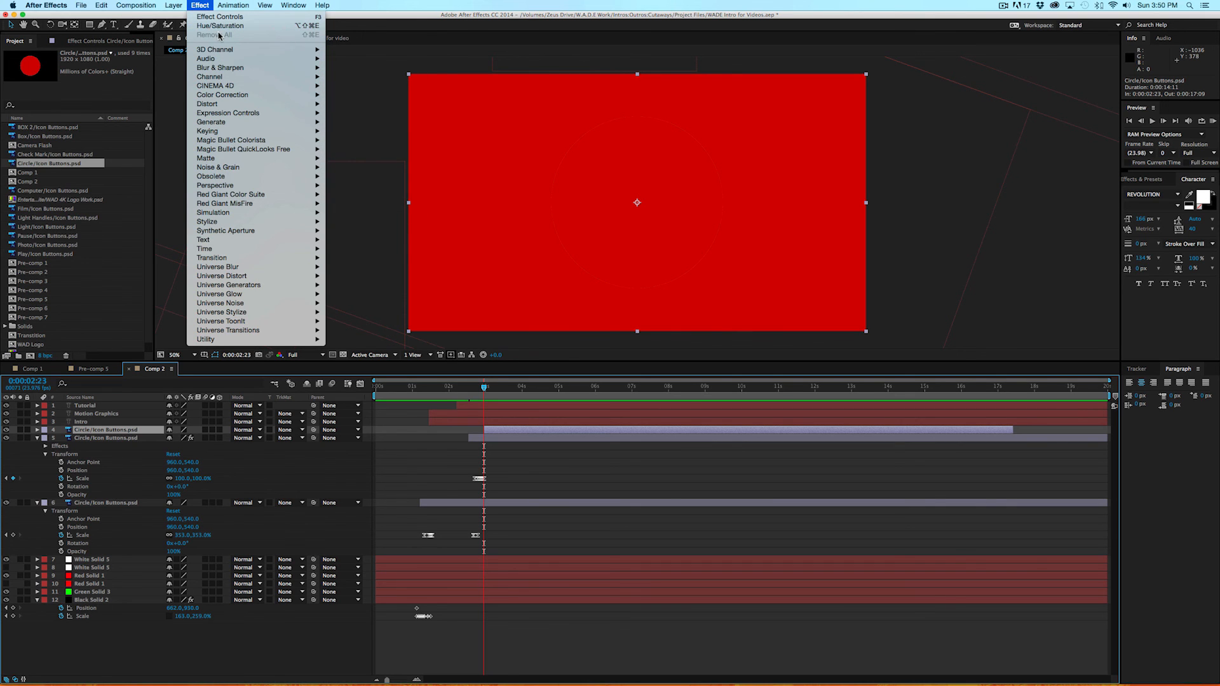
mouse_move(232, 95)
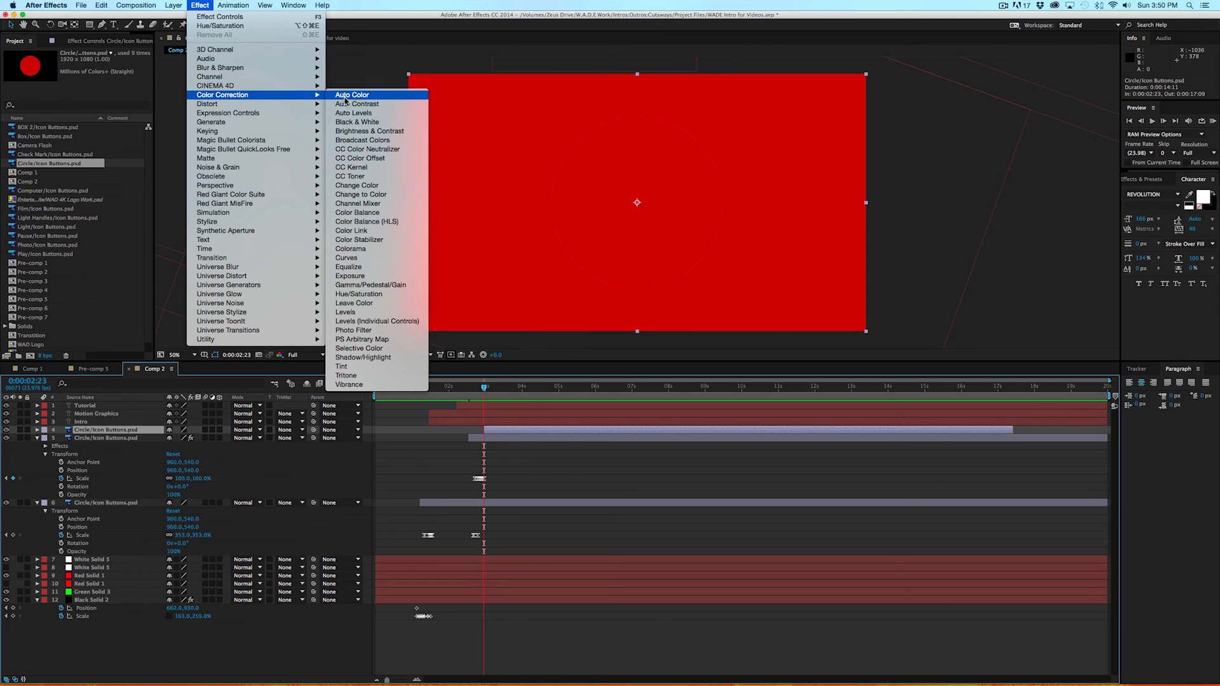
left_click(385, 295)
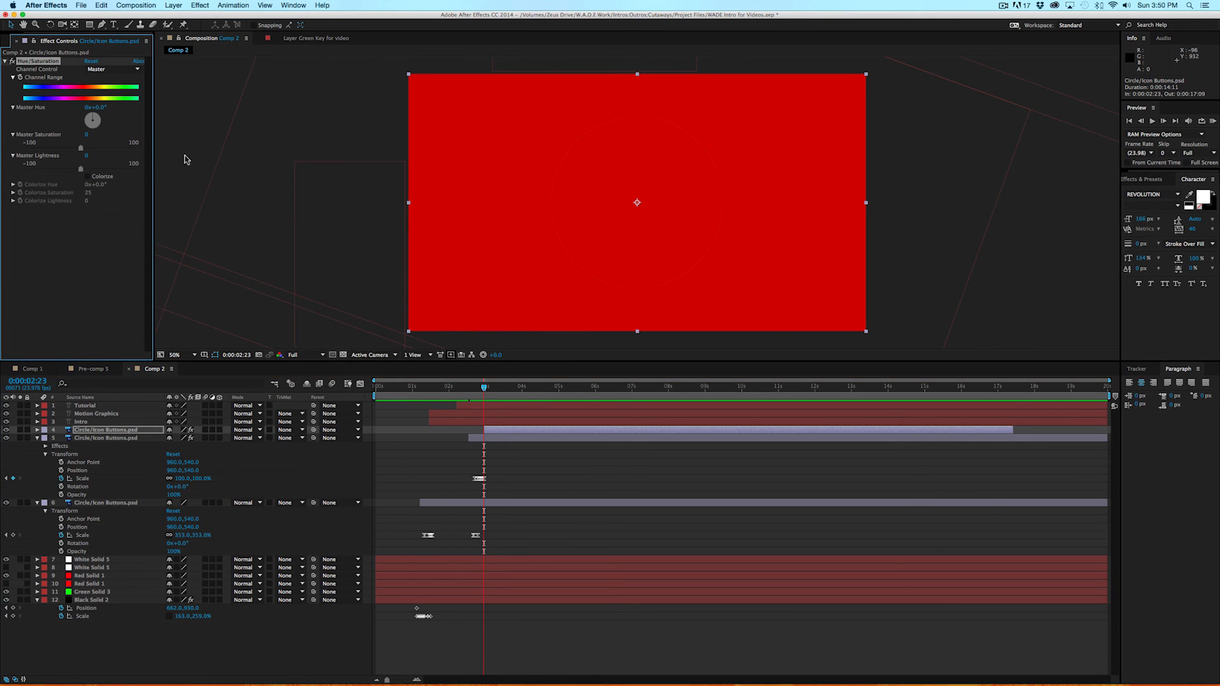
left_click_drag(93, 120, 100, 128)
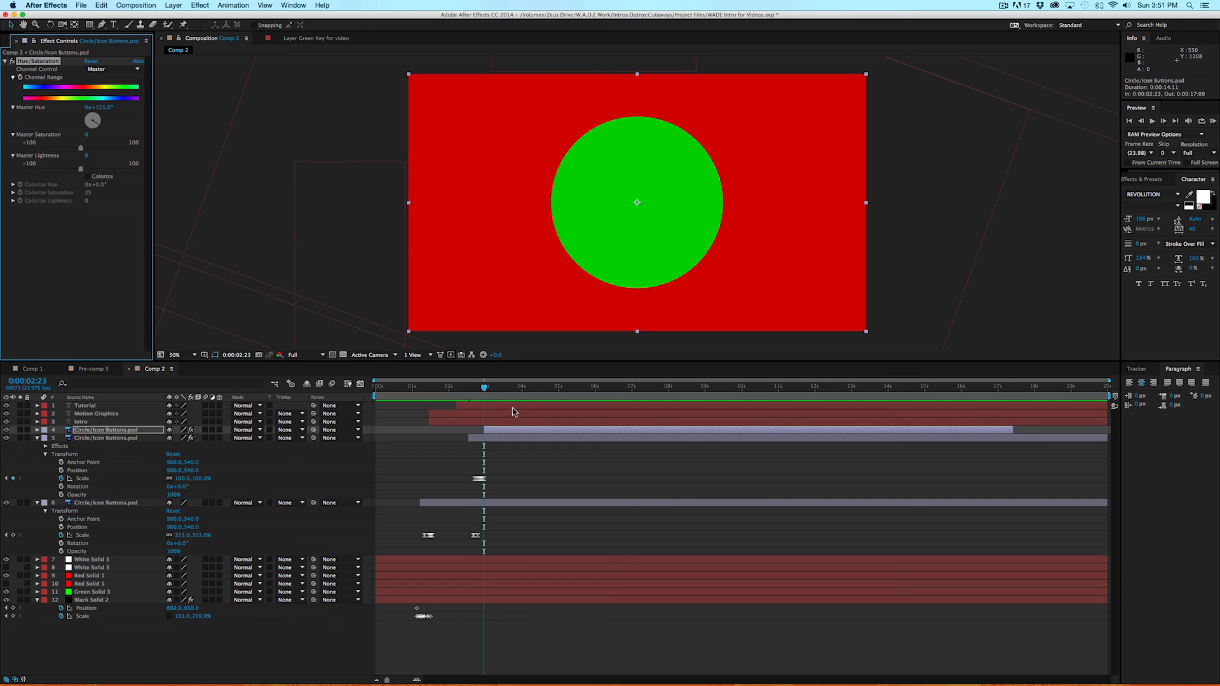
Start the green circle's scale animation with a 0% keyframe at 0:00:02:23.
left_click(497, 434)
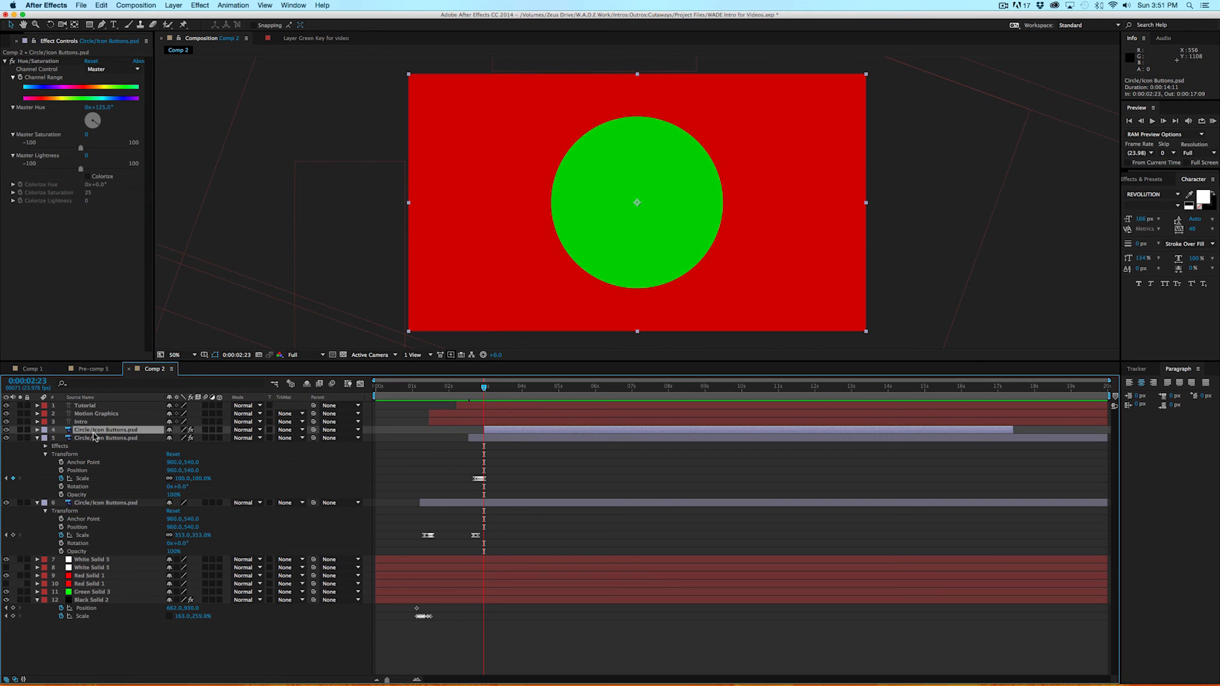
left_click(37, 430)
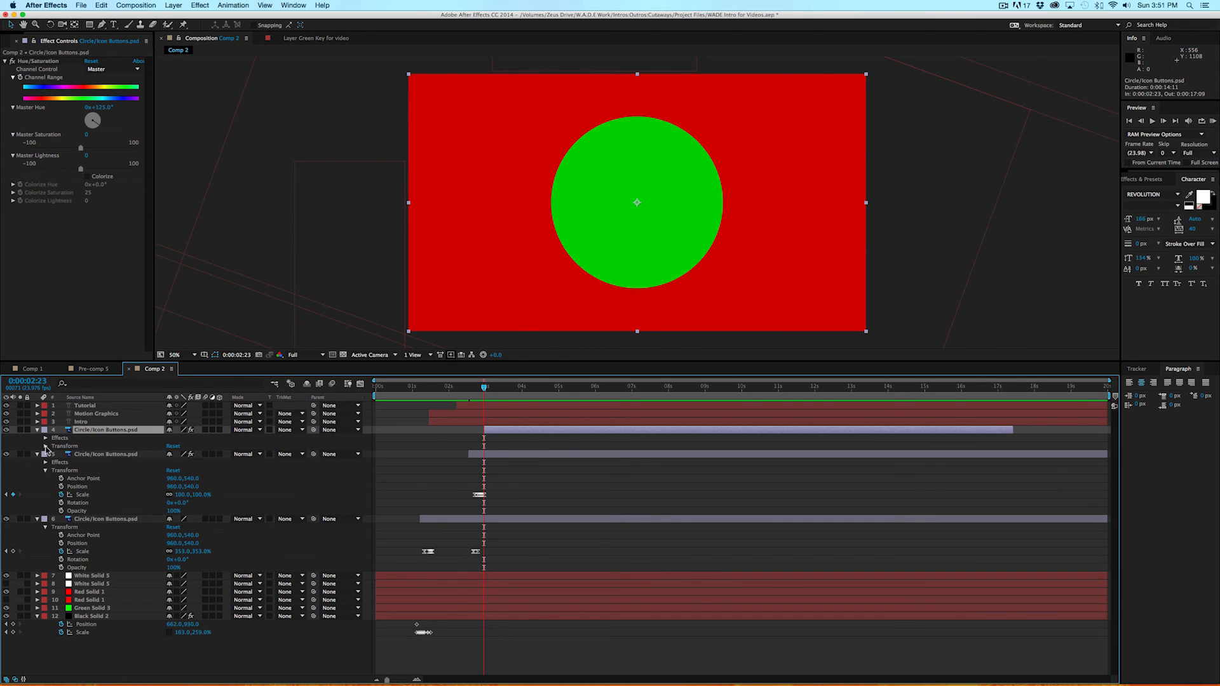
left_click(45, 446)
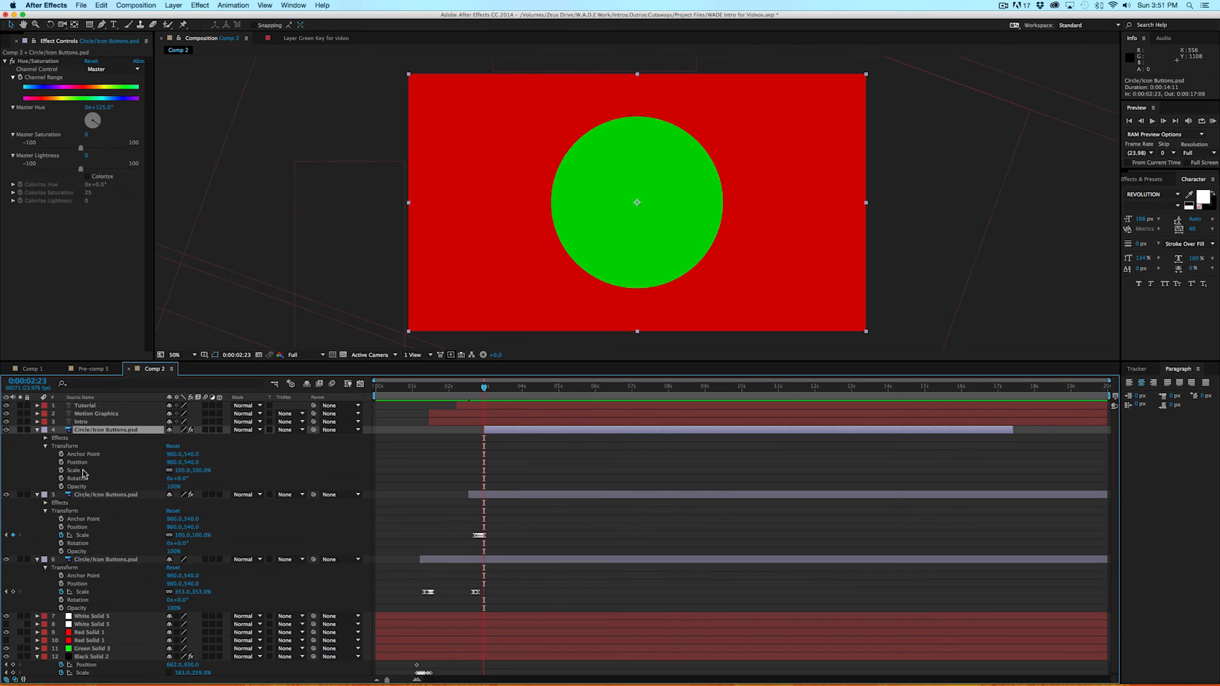
left_click(62, 472)
left_click(183, 470)
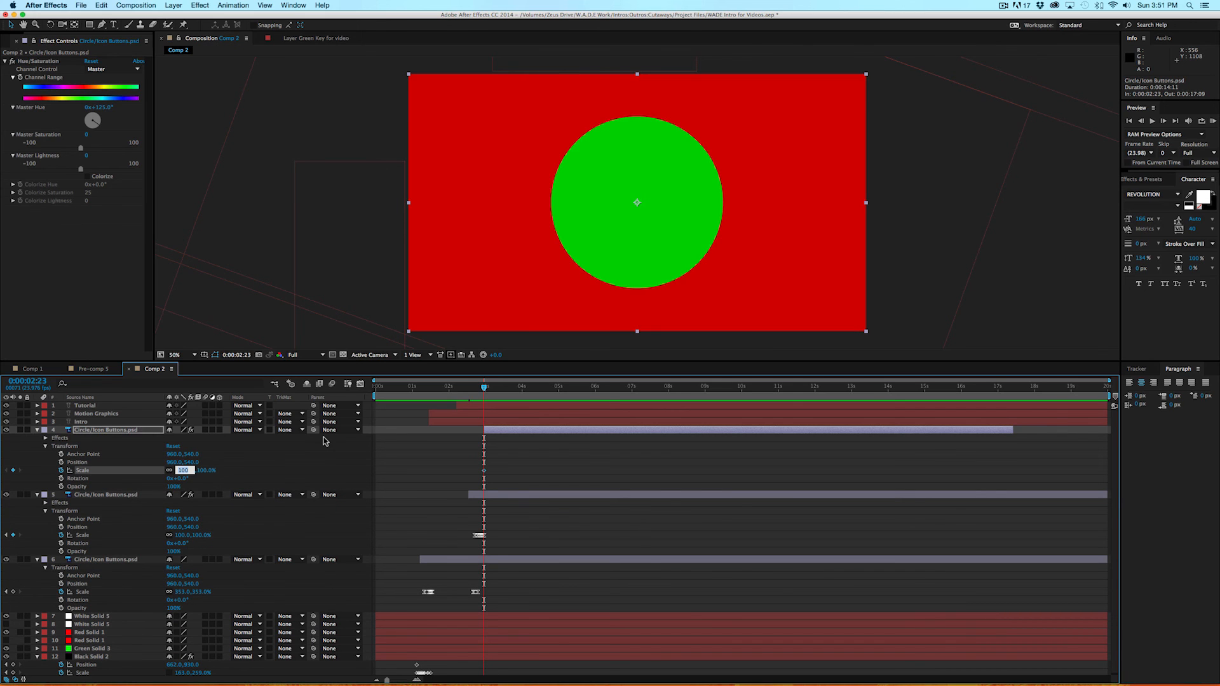
type("0")
key("Return")
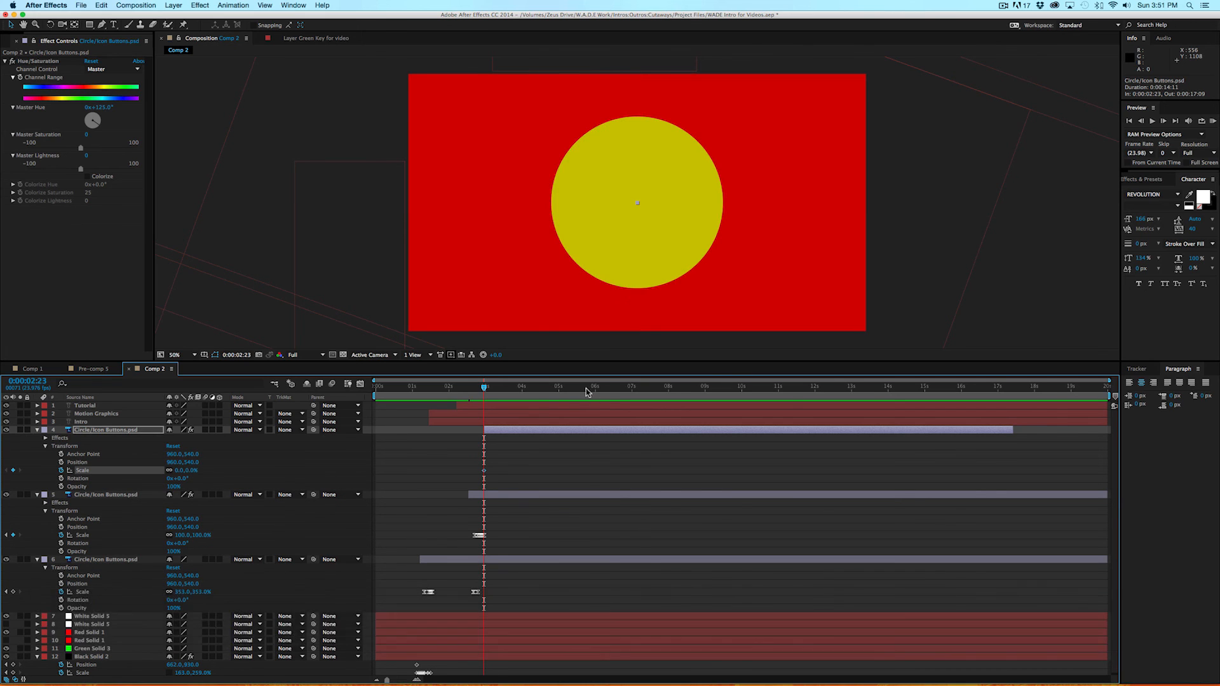
Grow the green circle to about 342% scale at 0:00:05:00 so it fills the frame.
left_click_drag(496, 391, 559, 390)
left_click(181, 470)
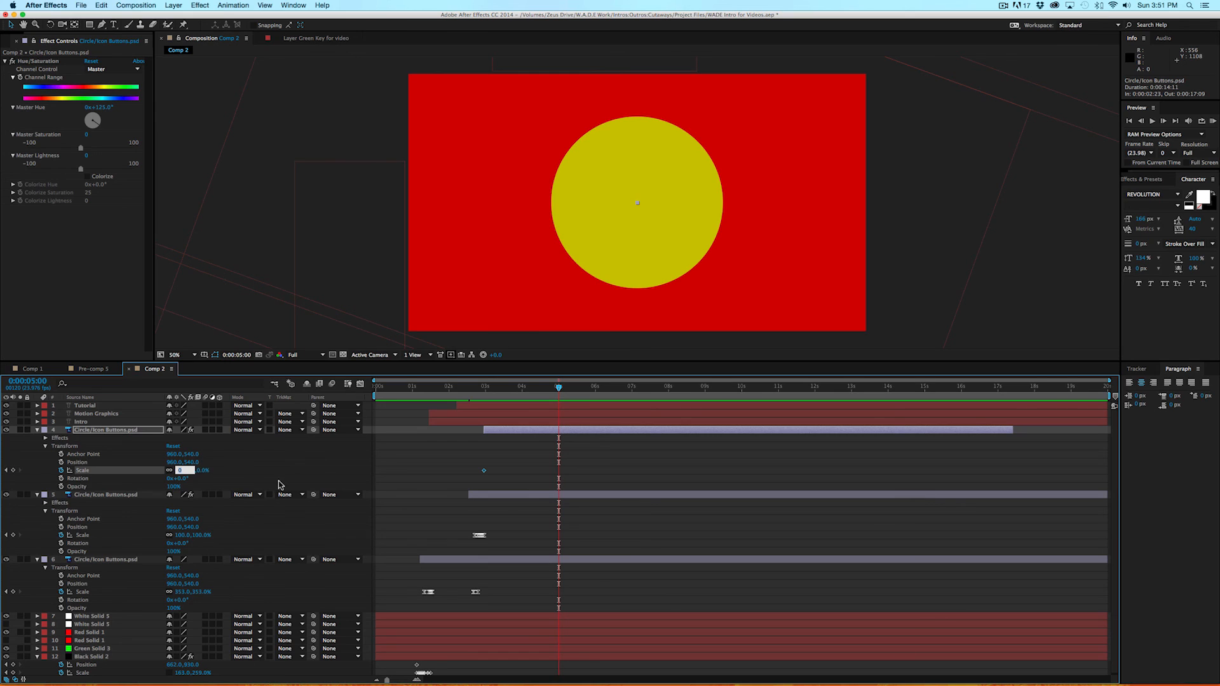
left_click(221, 484)
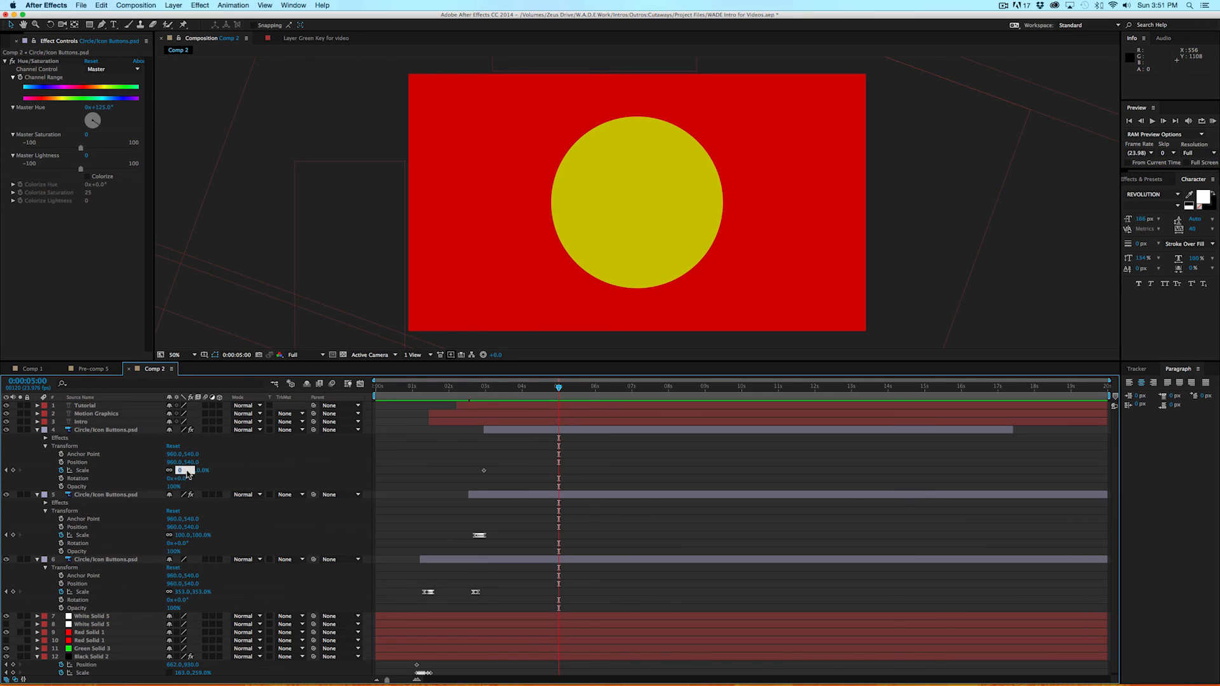
left_click_drag(180, 470, 345, 471)
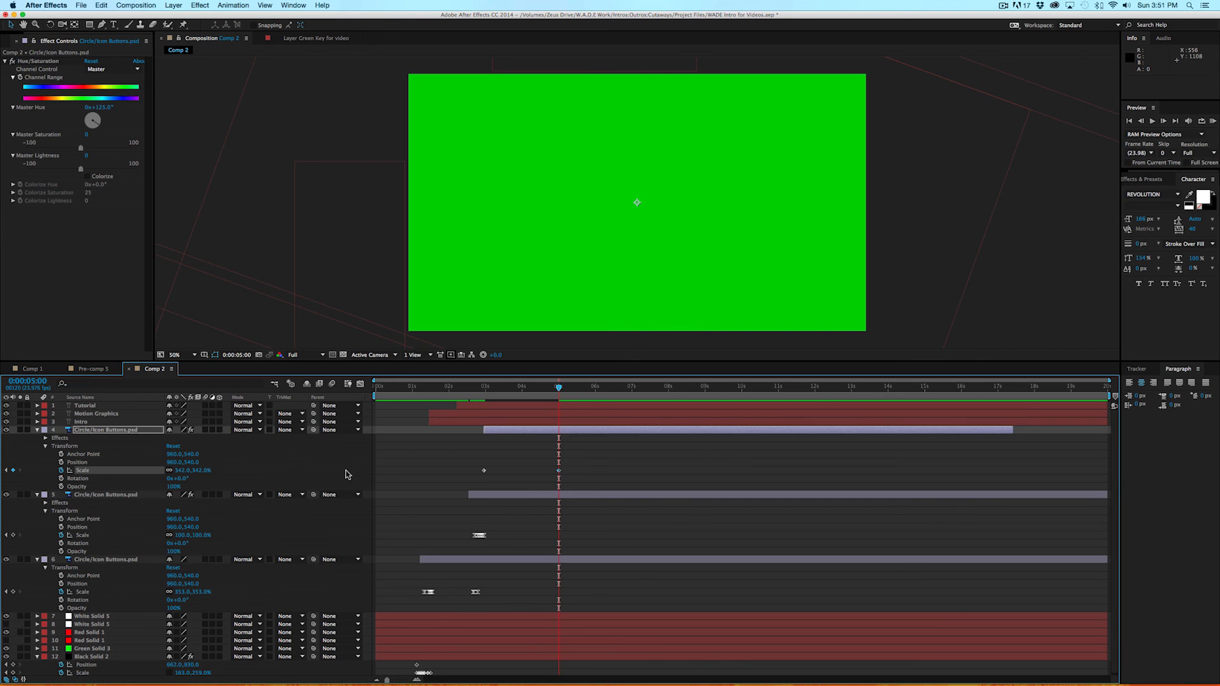
Apply Easy Ease to both of the green circle's scale keyframes.
left_click_drag(567, 469, 481, 473)
right_click(484, 471)
mouse_move(534, 580)
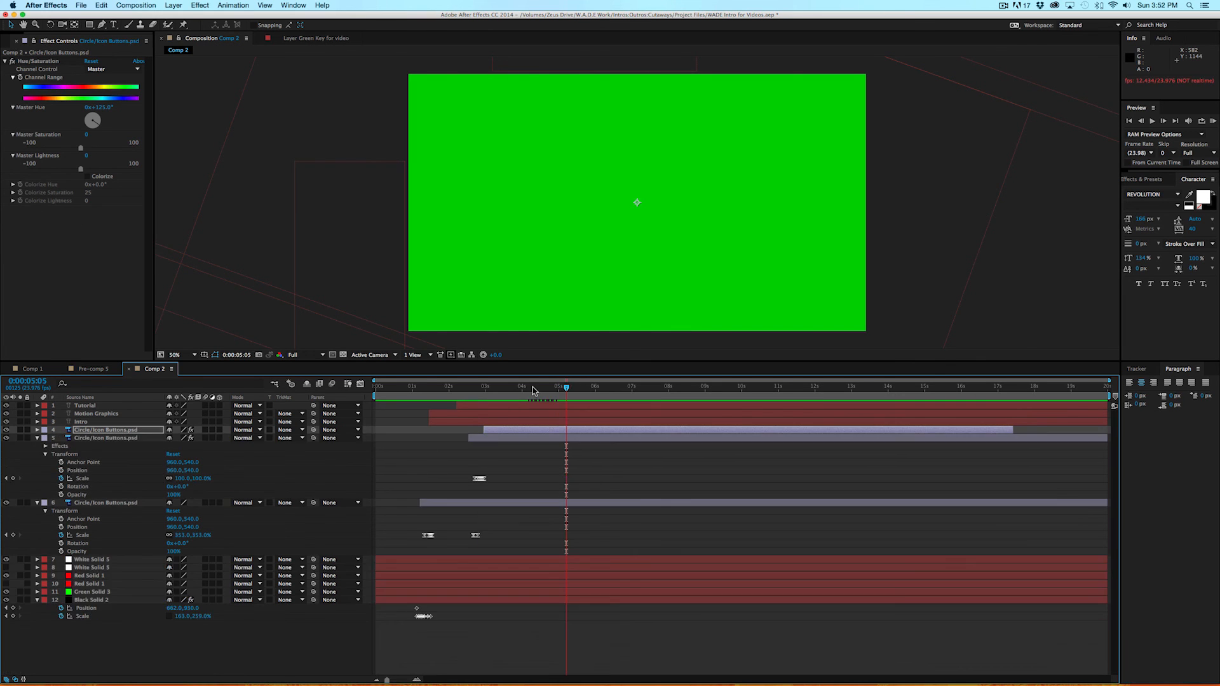
Shorten the composition's duration to 0:00:05:00 in the Composition Settings.
right_click(246, 652)
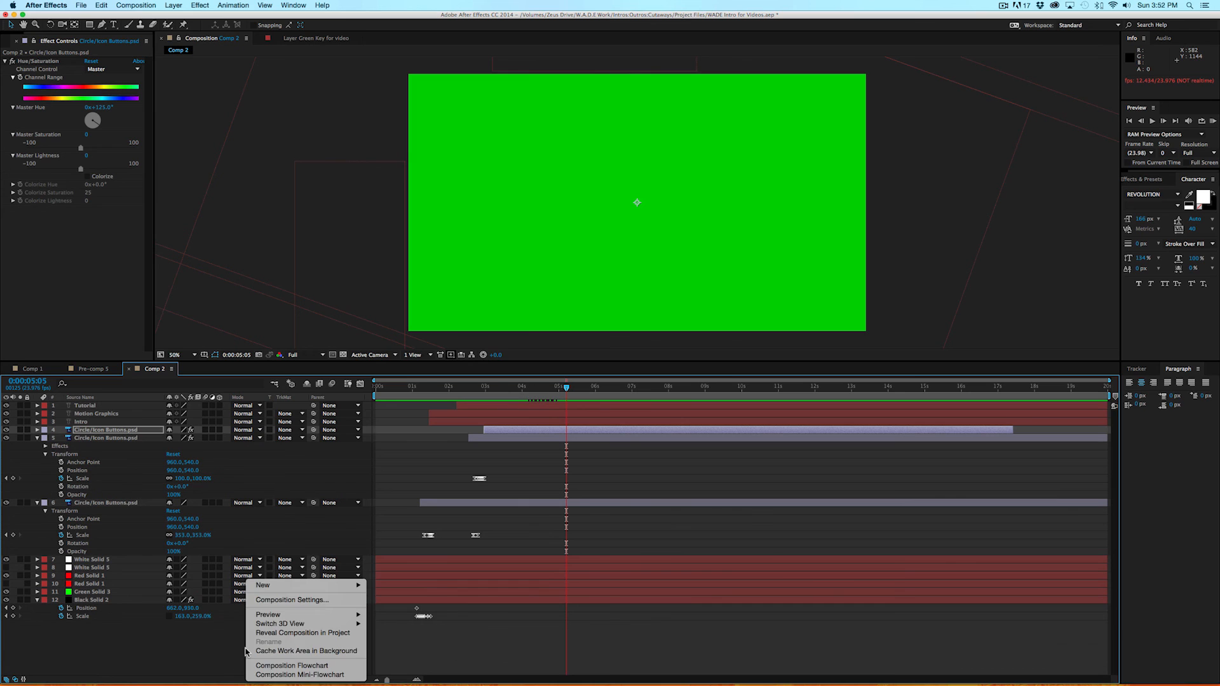
left_click(290, 601)
left_click(87, 221)
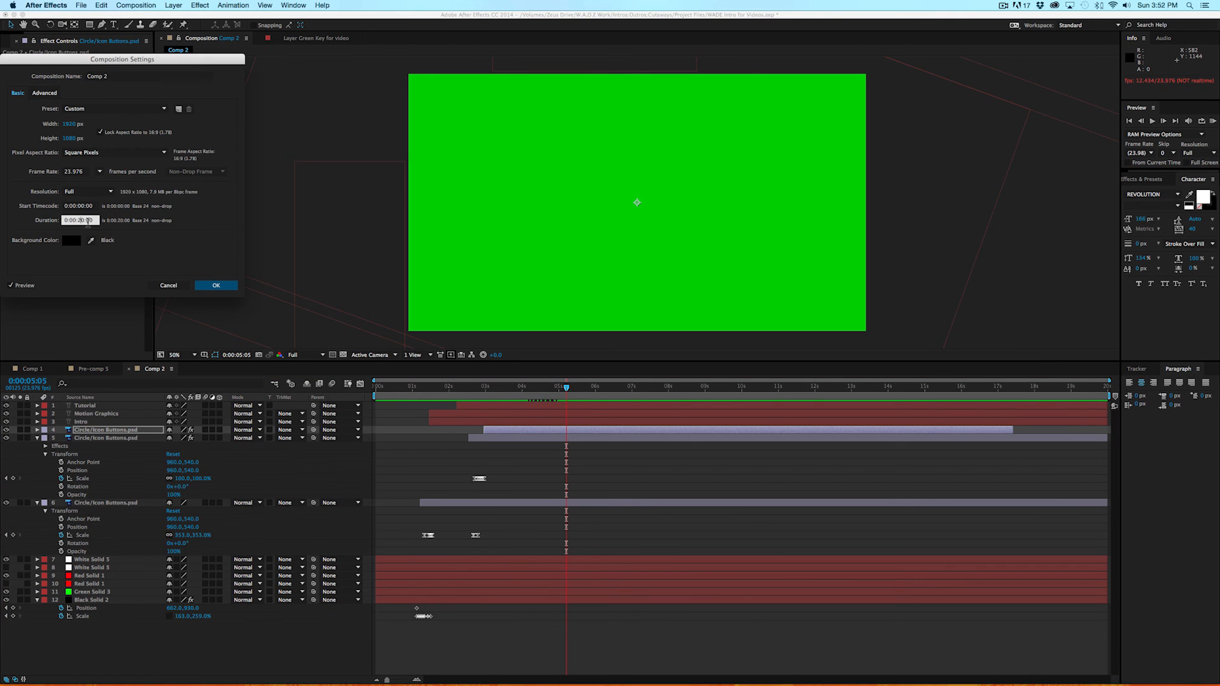
key("Right")
key("BackSpace")
key("BackSpace")
type("05")
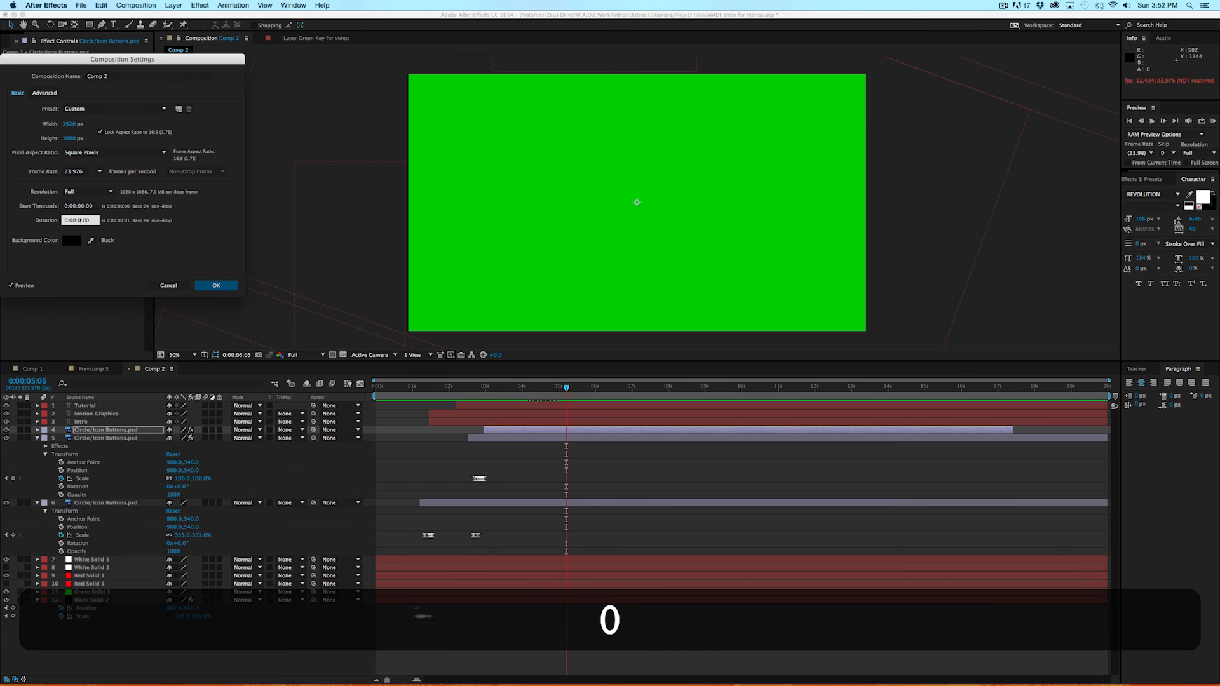
key("Return")
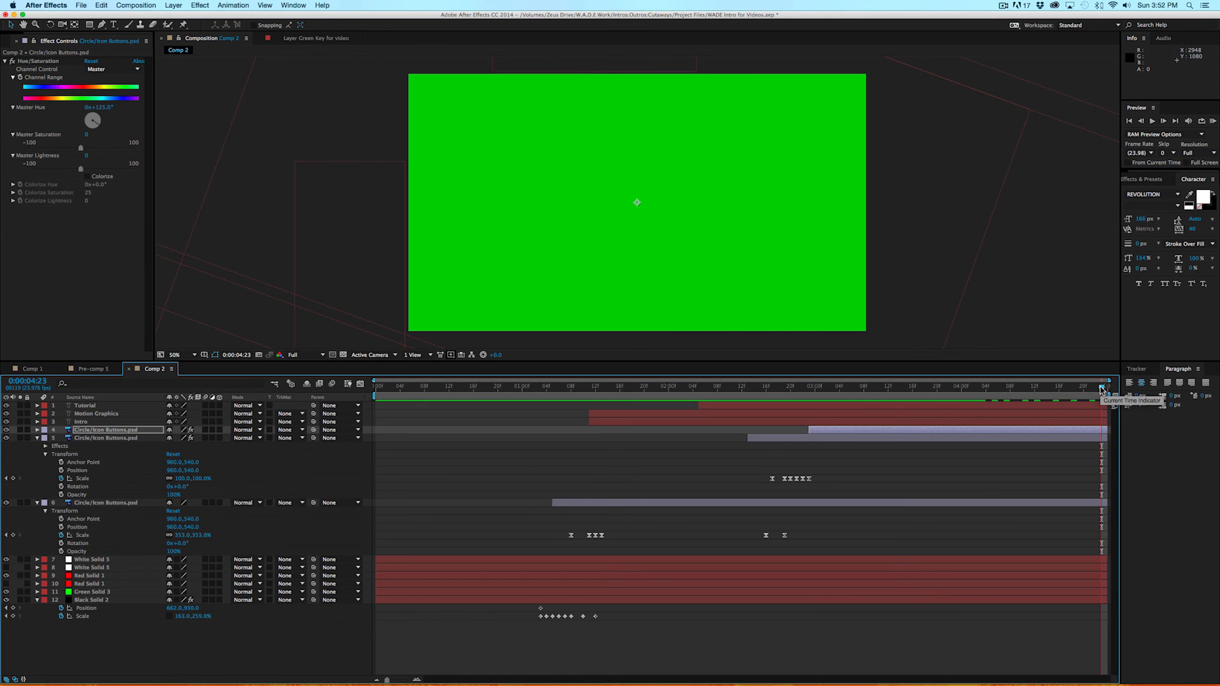
Play back the whole intro from the start and check the frame at 0:00:01:21.
left_click_drag(1102, 389, 404, 390)
key("space")
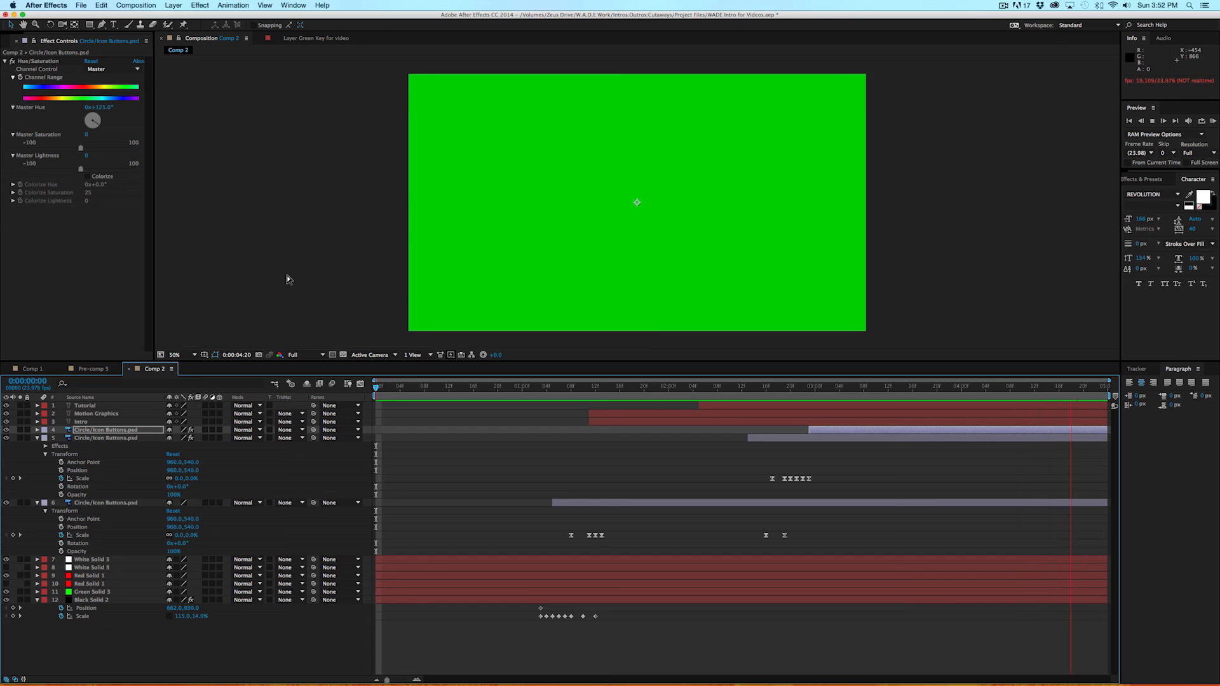
left_click(649, 389)
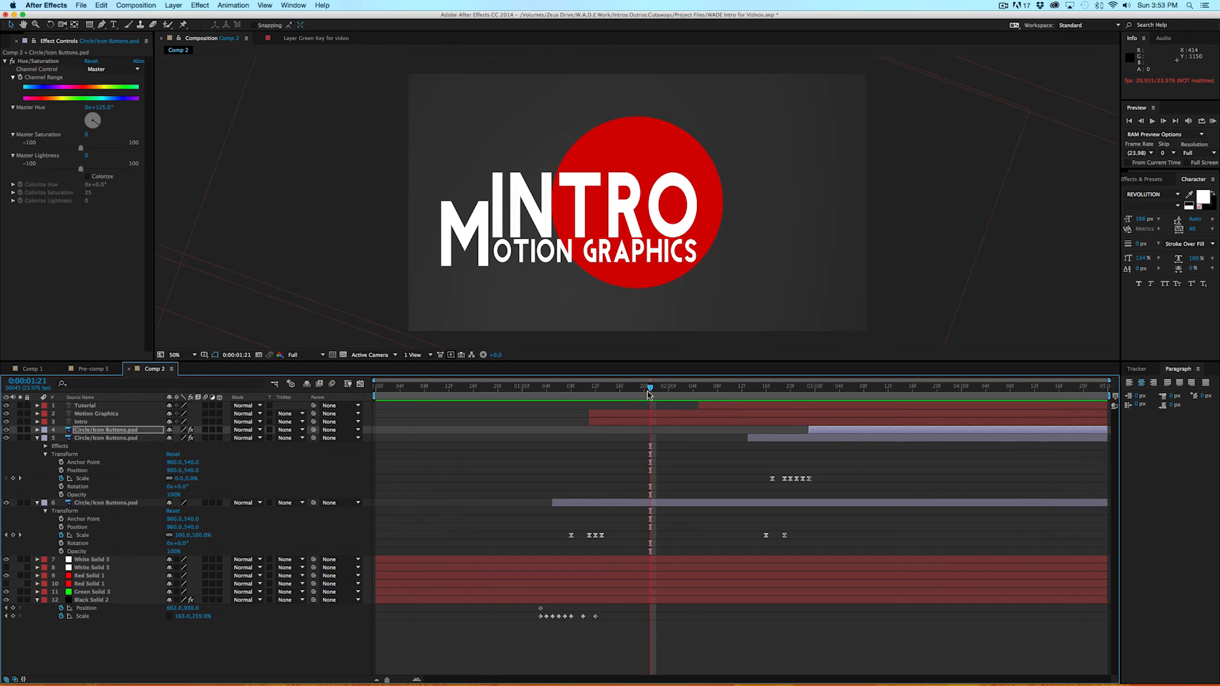